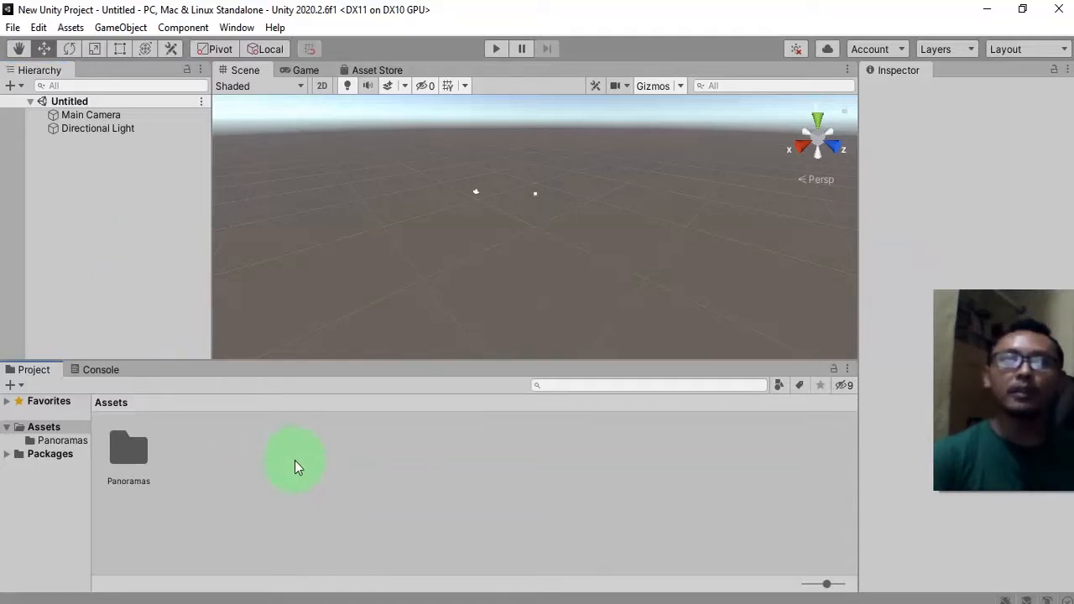
Open the Panoramas folder and inspect the dawn, lake and pier2 panorama textures.
left_click(160, 310)
left_click(194, 497)
left_click(135, 469)
left_click(250, 488)
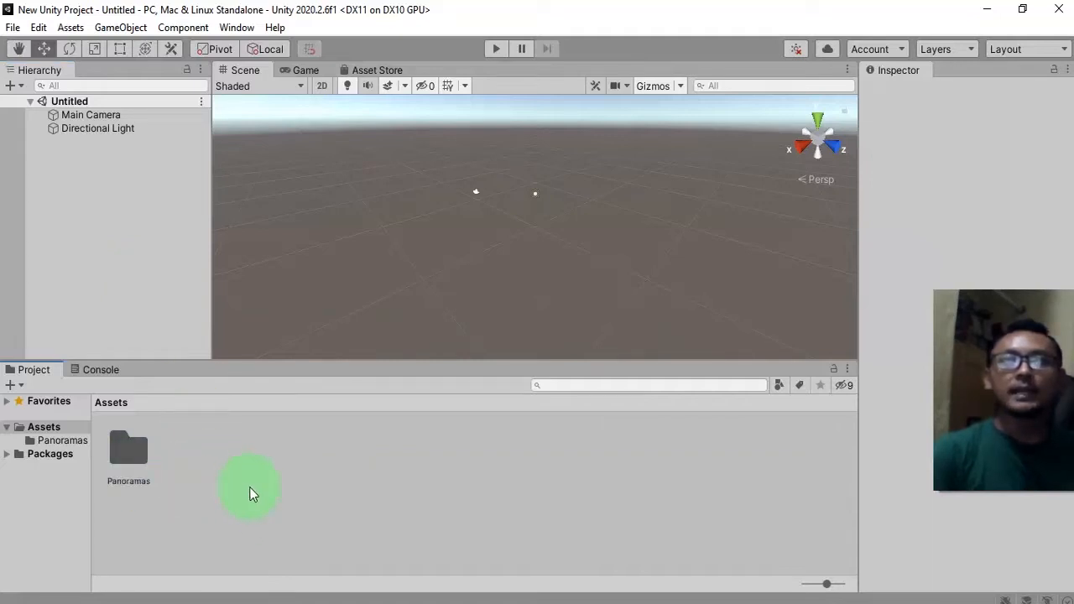
left_click(130, 460)
left_click(254, 490)
double_click(143, 456)
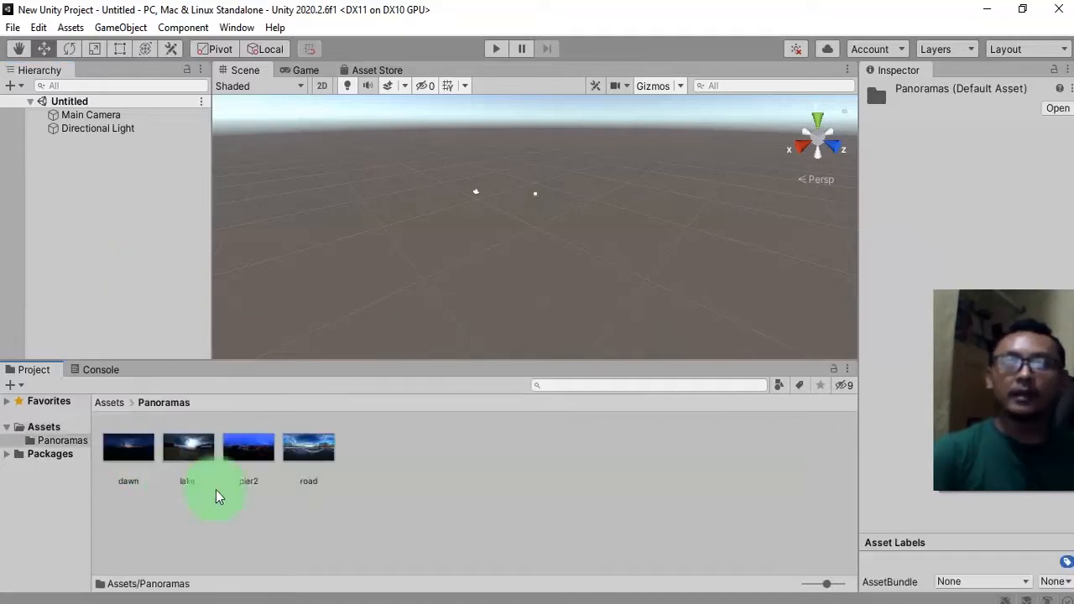
left_click(106, 460)
left_click(176, 449)
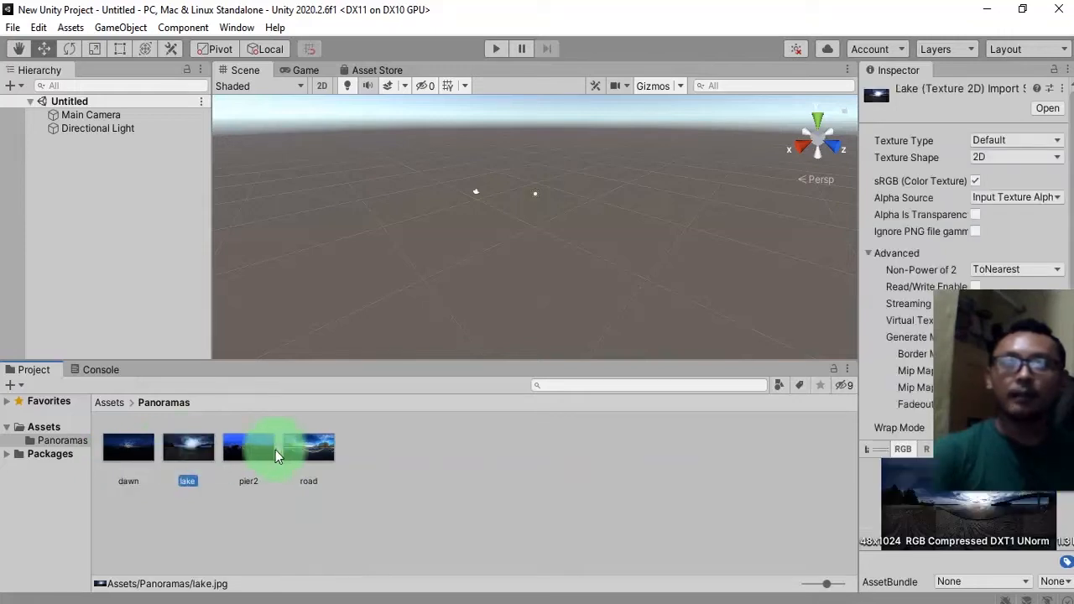
left_click(250, 447)
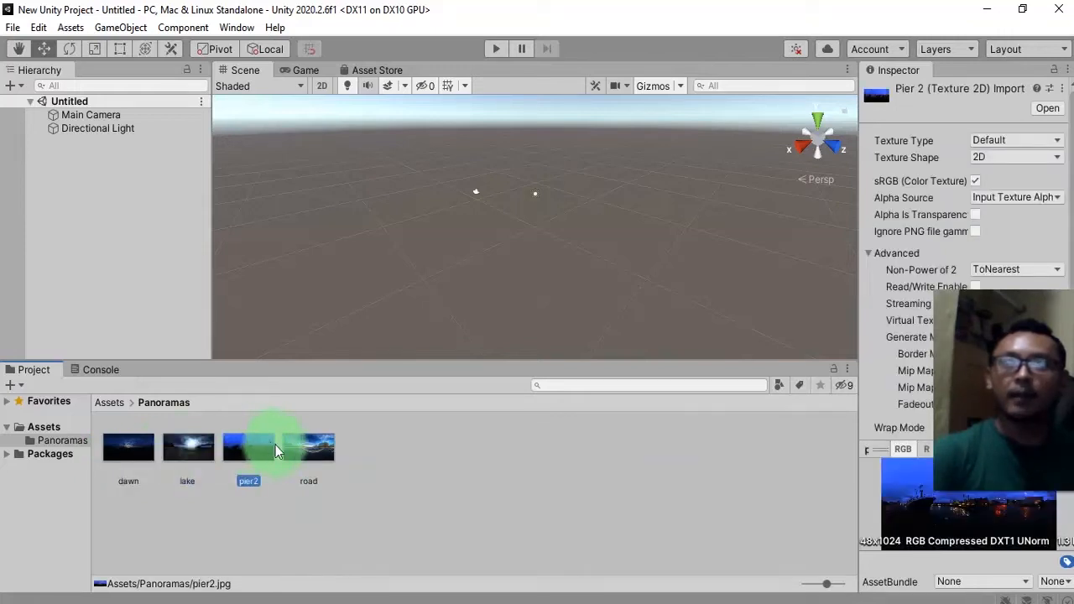
left_click(140, 452)
Show the dawn image in Explorer and browse through the panorama photos in the image viewer.
right_click(140, 455)
left_click(224, 45)
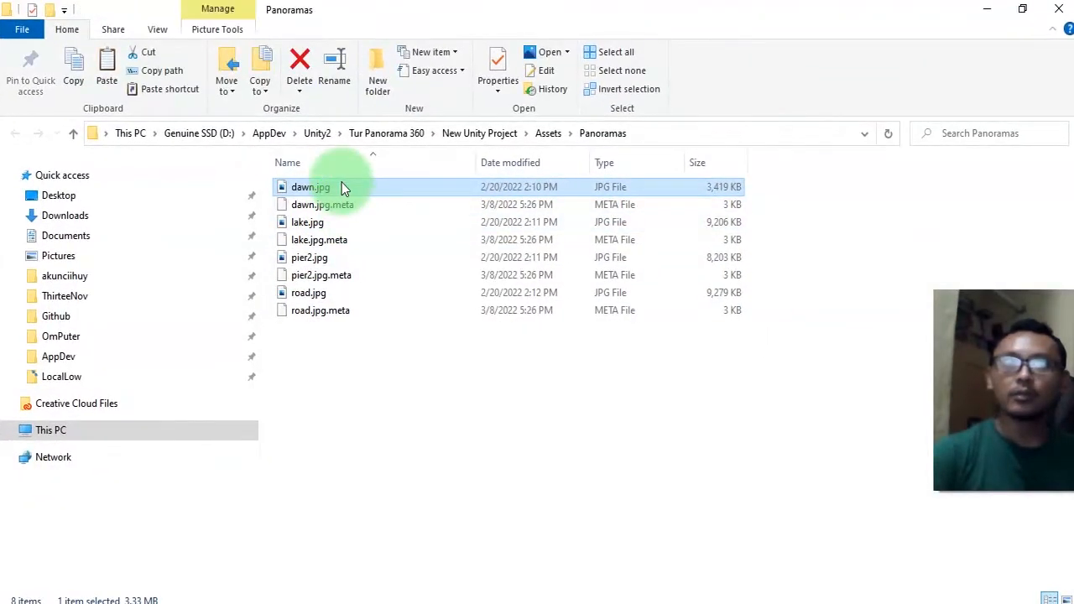
double_click(341, 187)
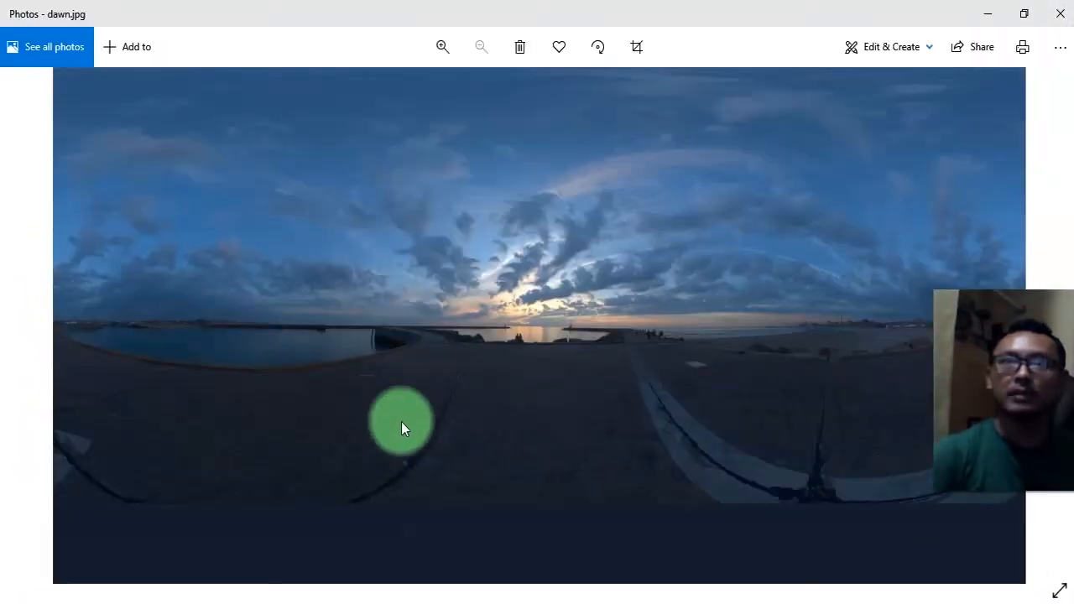
key("Right")
key("Right")
key("Right")
key("Right")
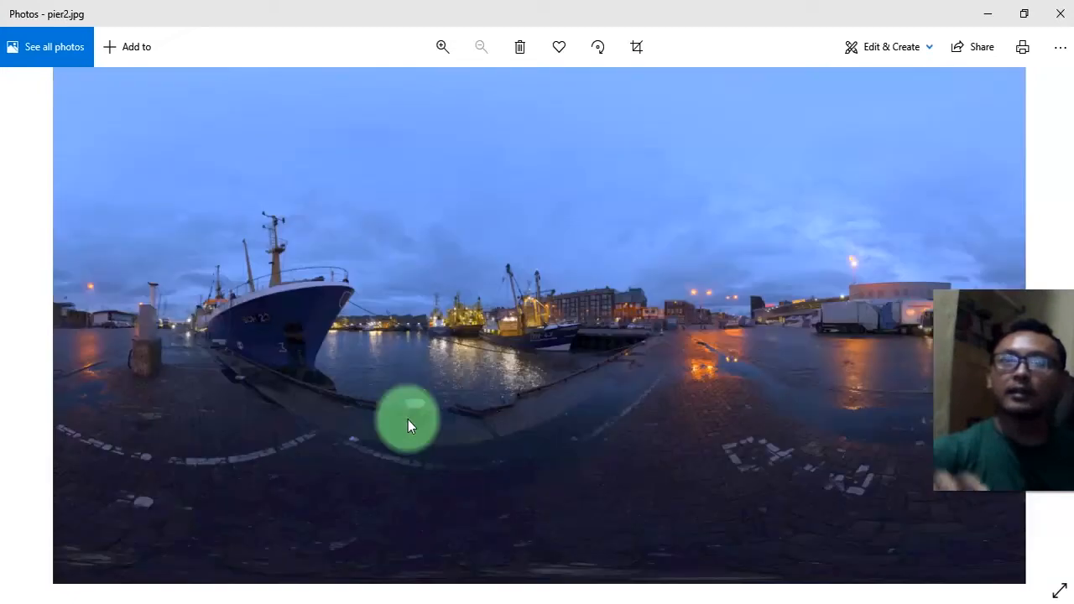
left_click(1060, 14)
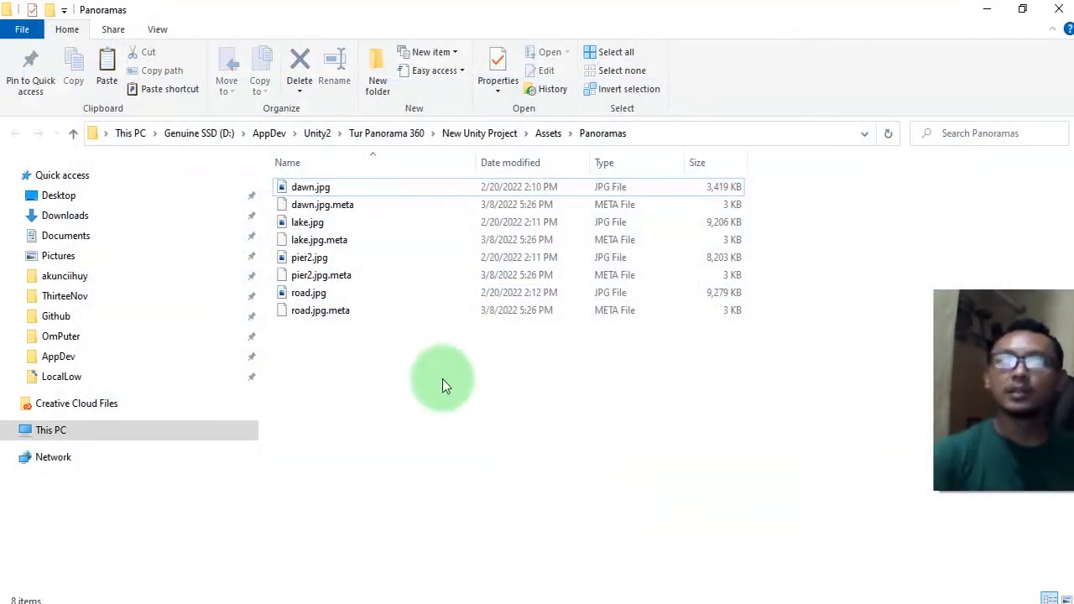
Create a 3D Sphere object in the scene hierarchy.
left_click(256, 603)
left_click(468, 494)
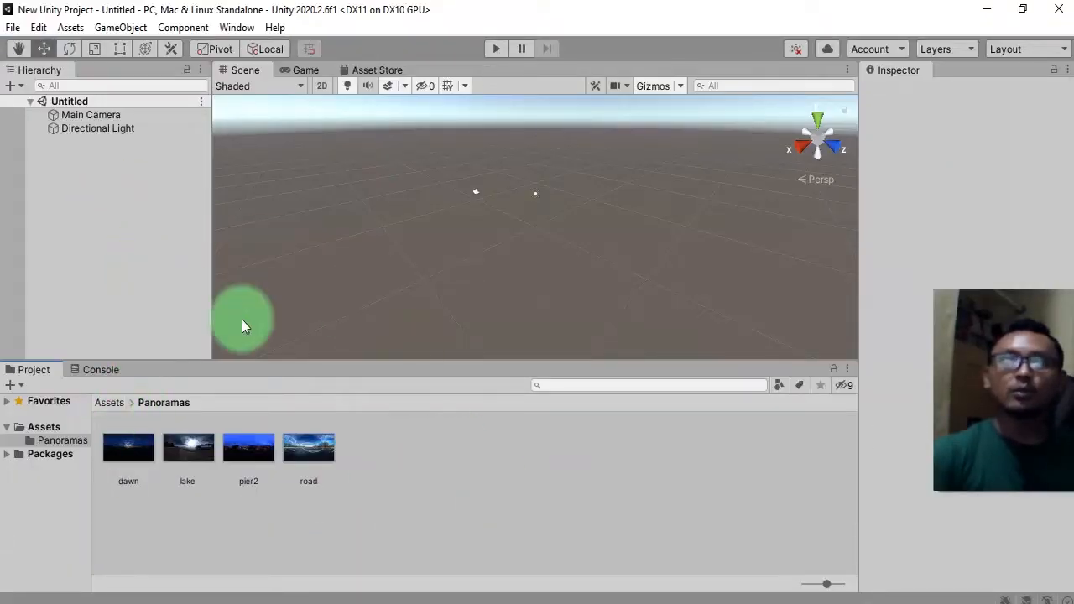
left_click(153, 485)
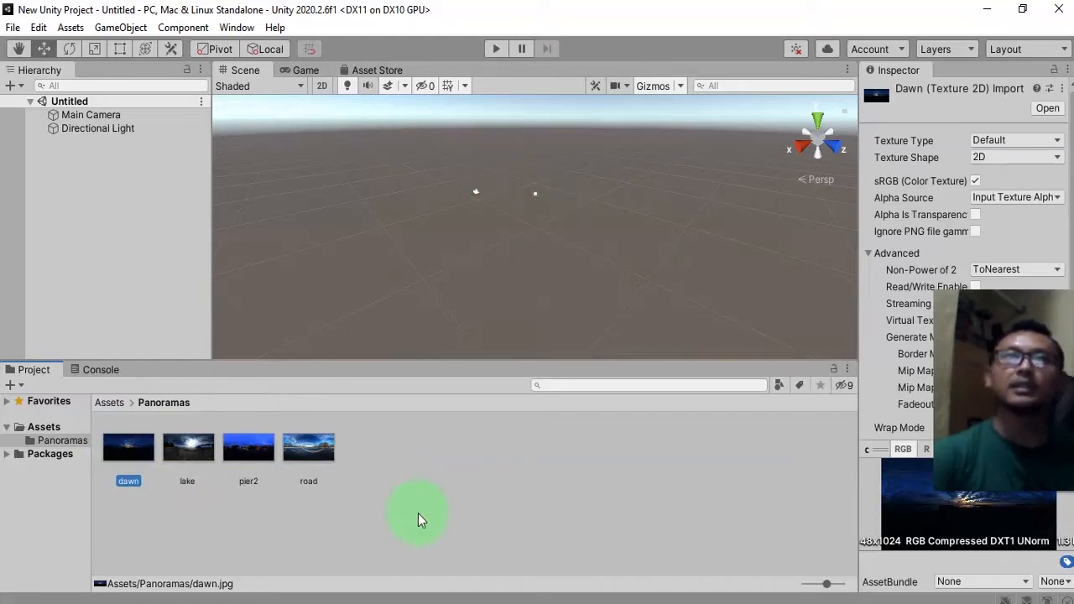
right_click(204, 303)
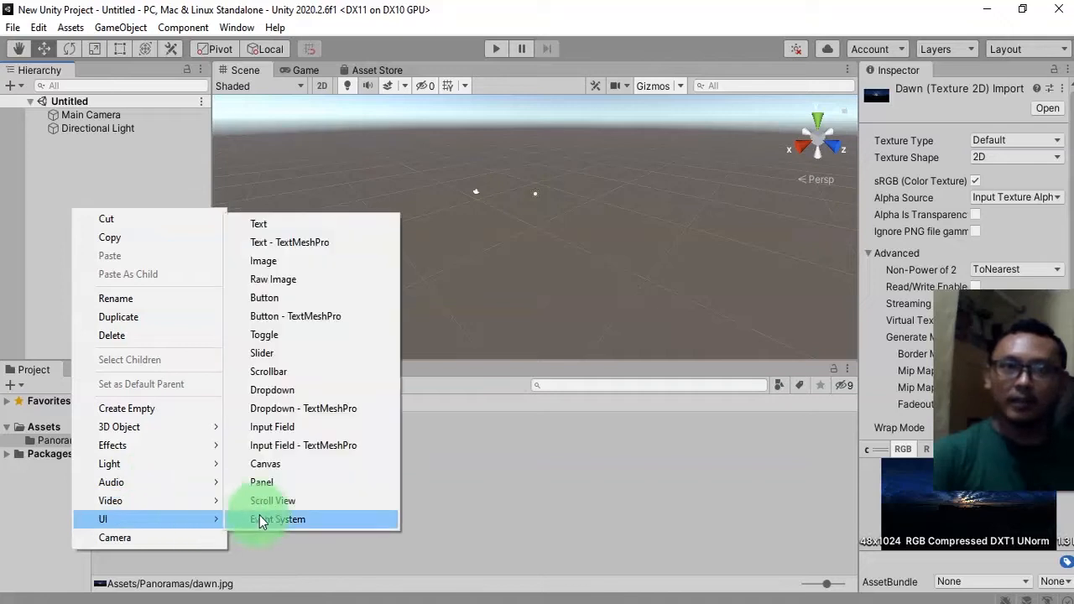
mouse_move(199, 438)
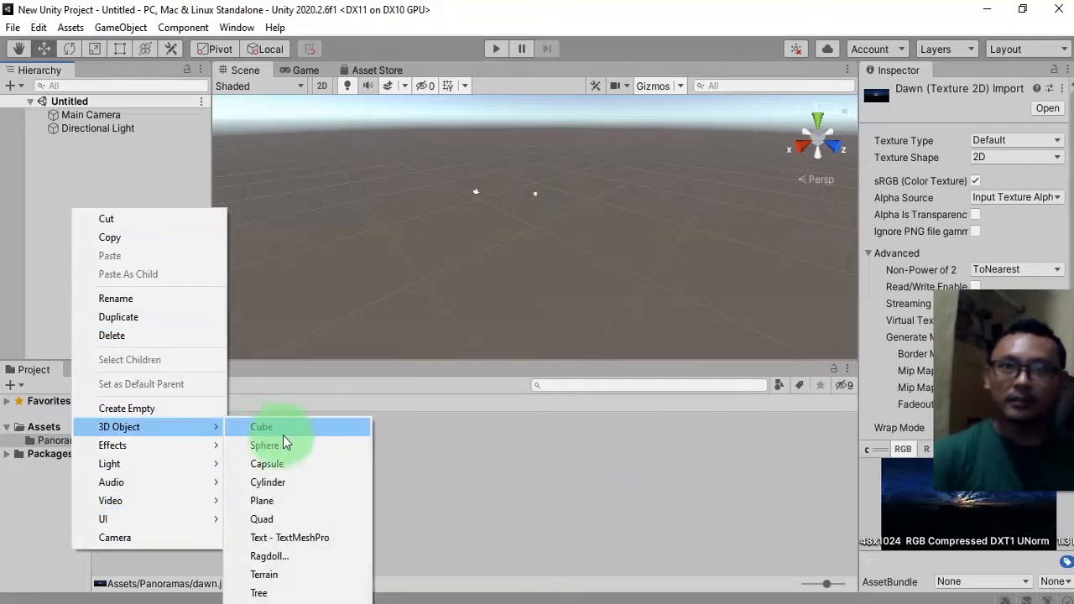
left_click(293, 454)
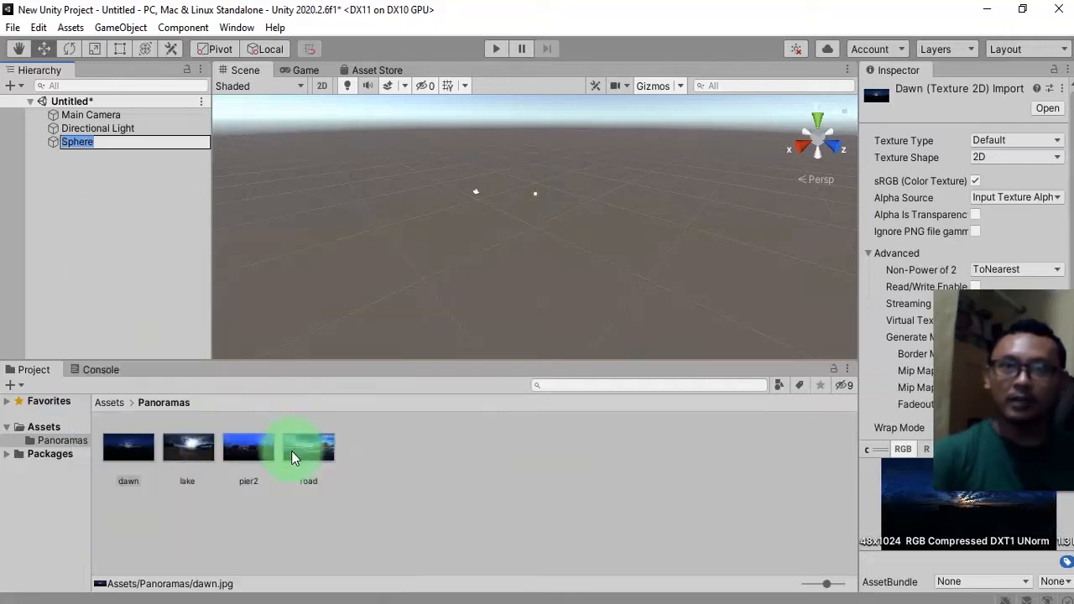
Scale the sphere uniformly to about 34.03 with the Scale tool.
left_click(114, 279)
left_click(86, 144)
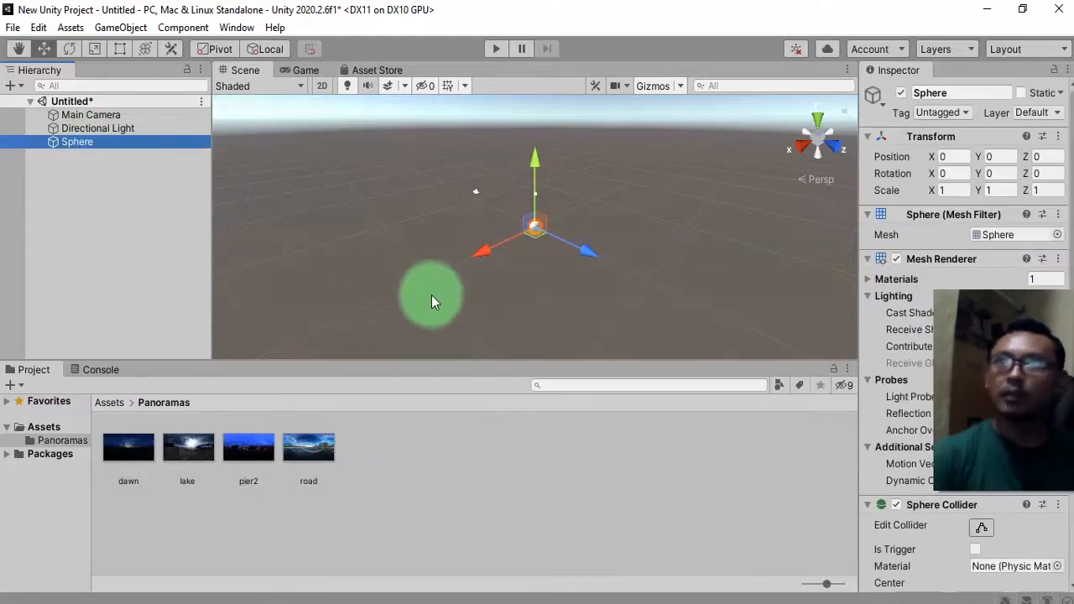
left_click(96, 49)
left_click_drag(537, 227, 394, 351)
left_click_drag(332, 238, 515, 259)
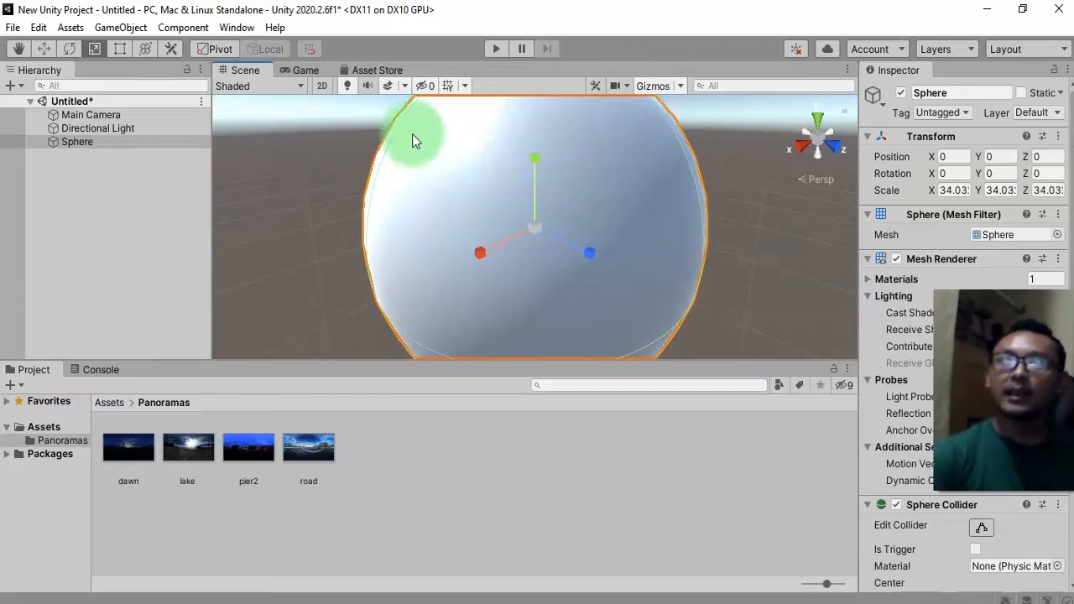
left_click(718, 215)
left_click(592, 219)
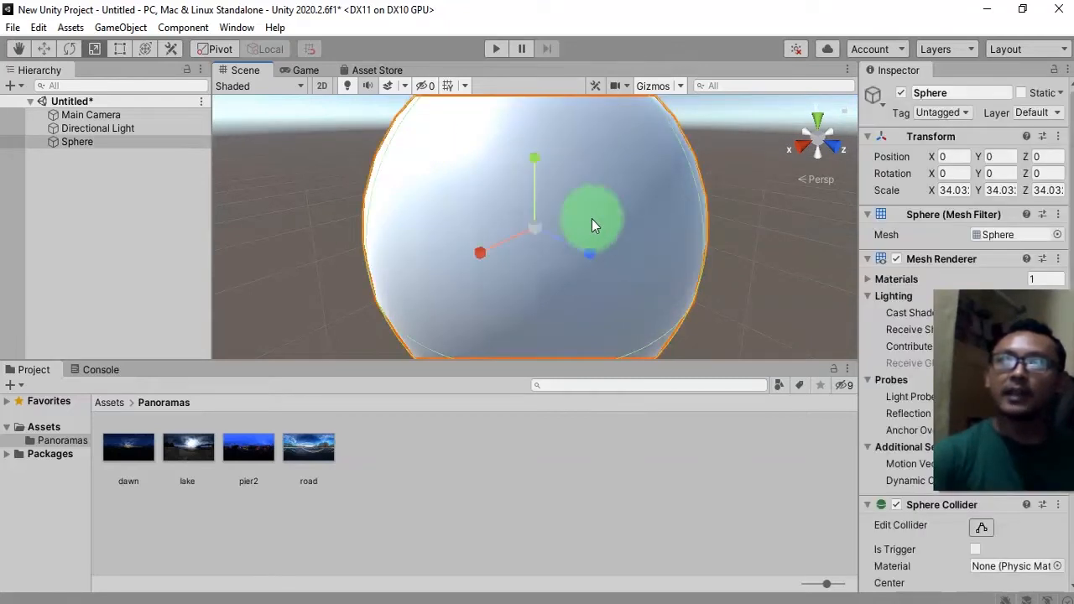
left_click(731, 227)
left_click_drag(521, 274, 317, 266, "alt")
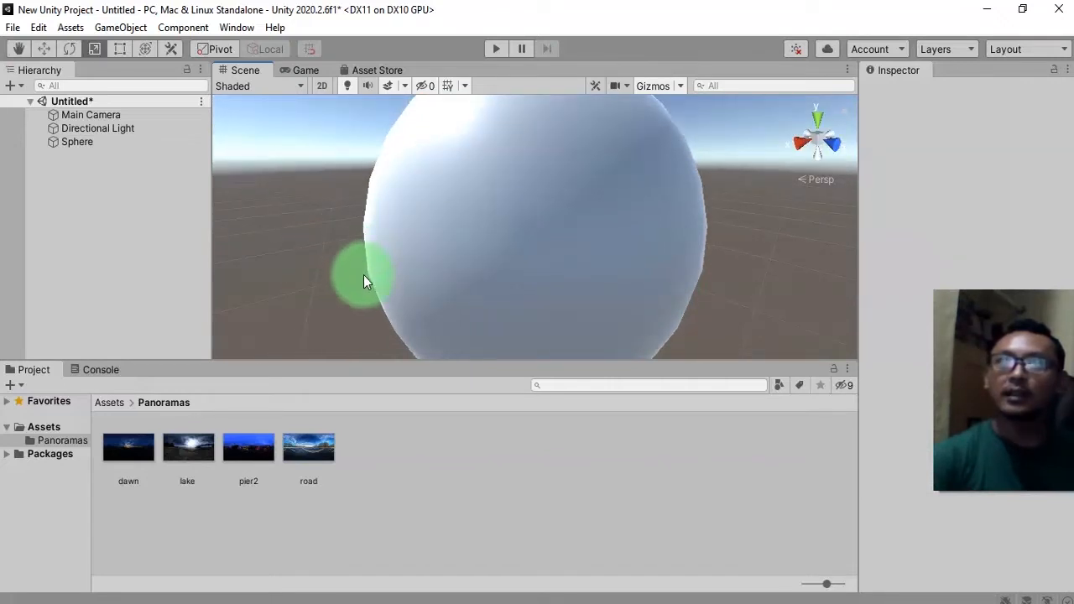
left_click_drag(654, 201, 583, 367, "alt")
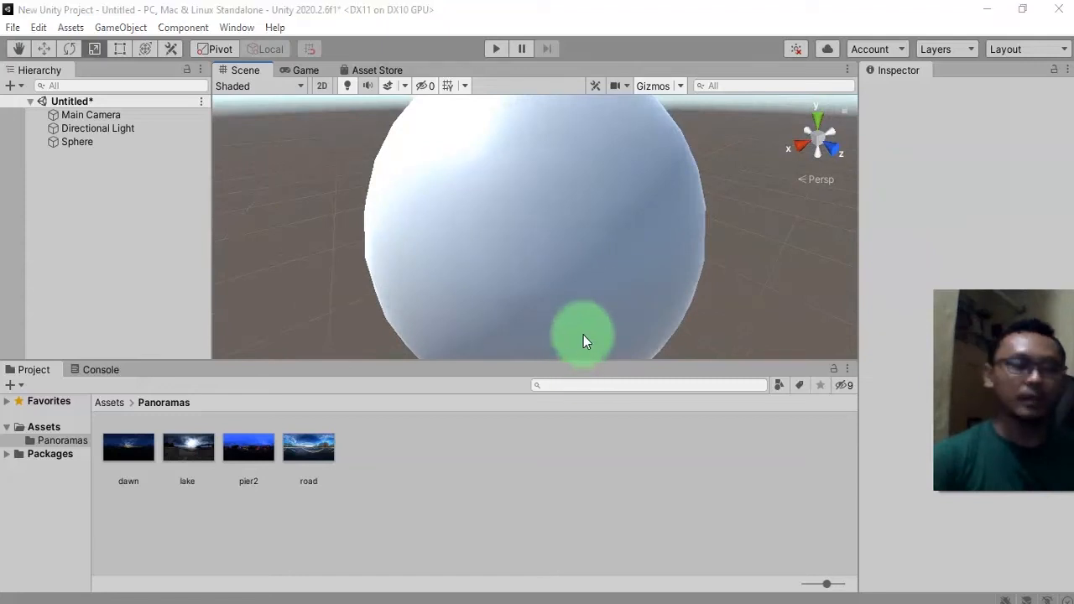
key("super")
type("3ds")
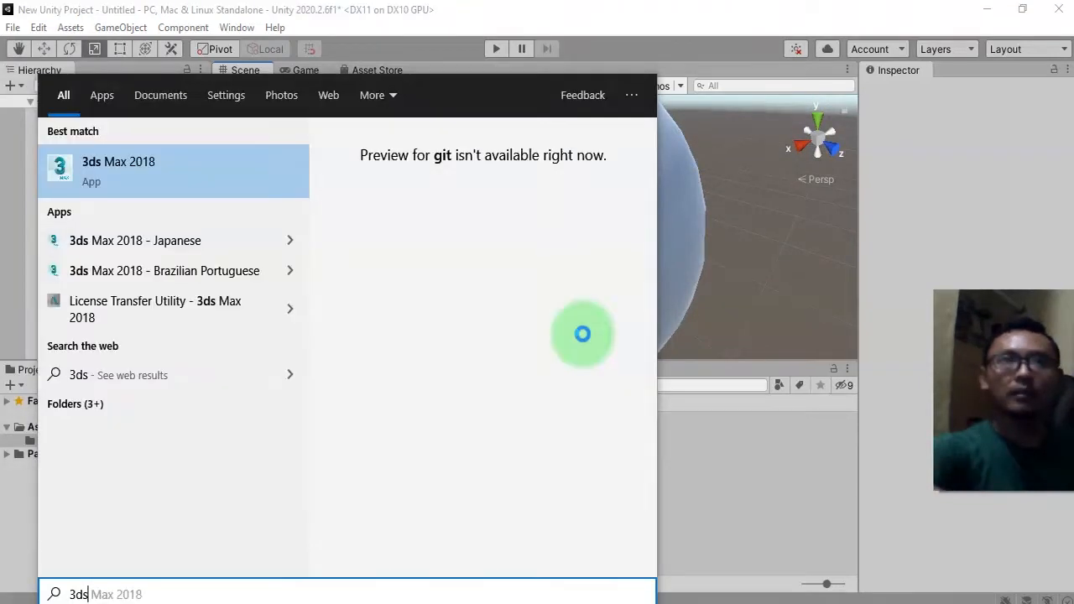
key("Escape")
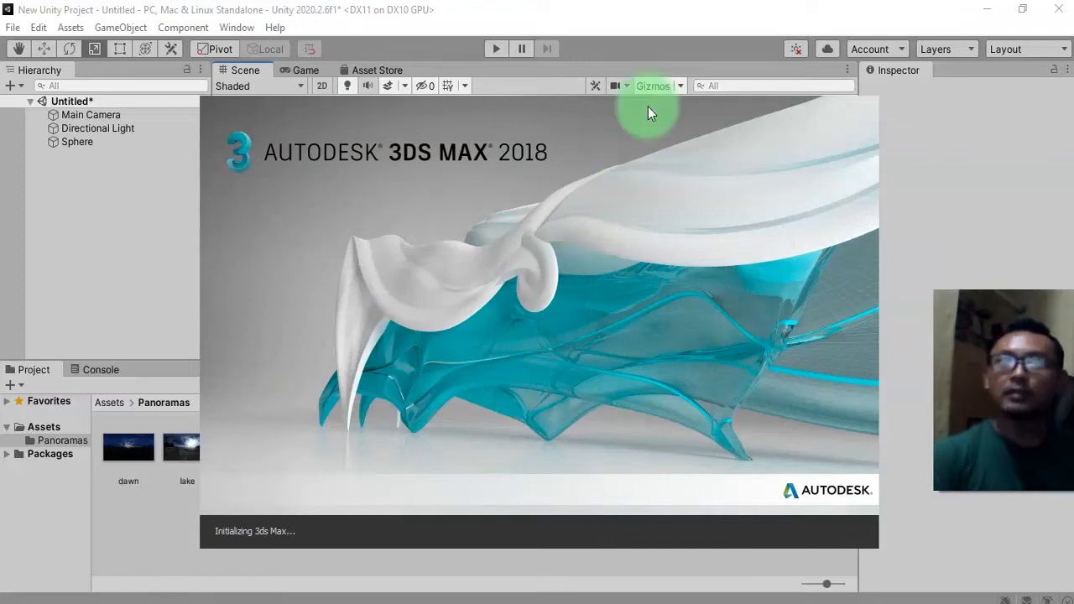
left_click(648, 7)
Orbit around the selected sphere and review its components in the Inspector.
left_click(540, 266)
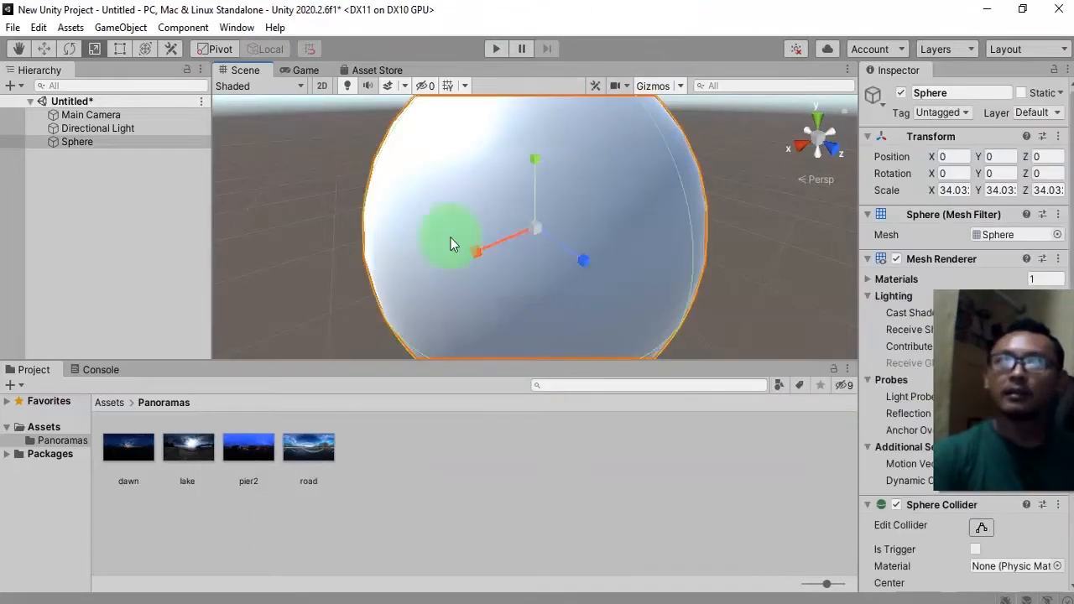
key("alt")
left_click_drag(464, 264, 349, 128, "alt")
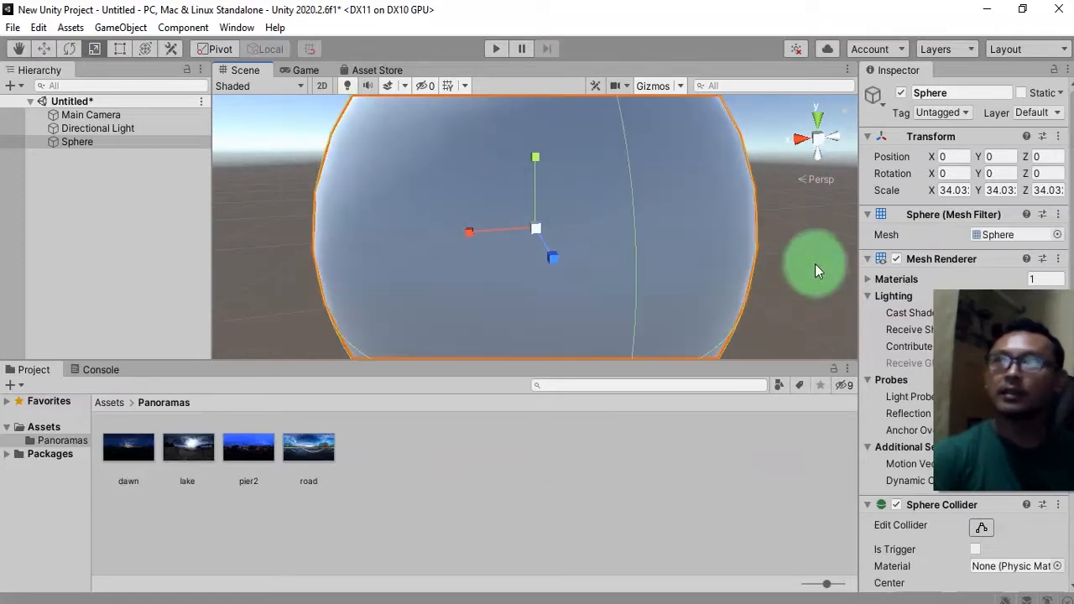
scroll(894, 328, "down", 3)
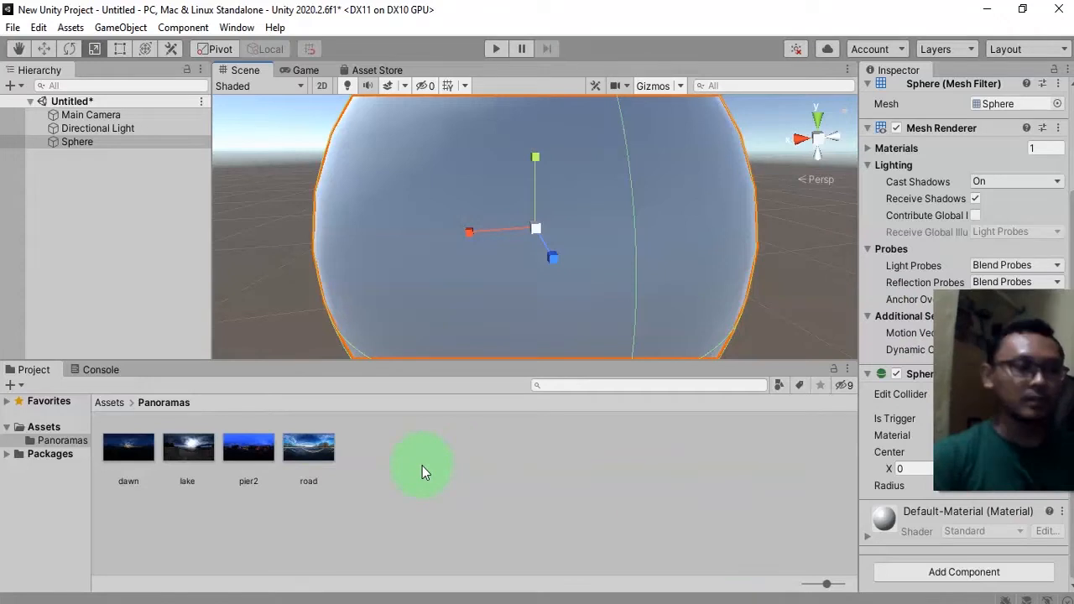
left_click(397, 498)
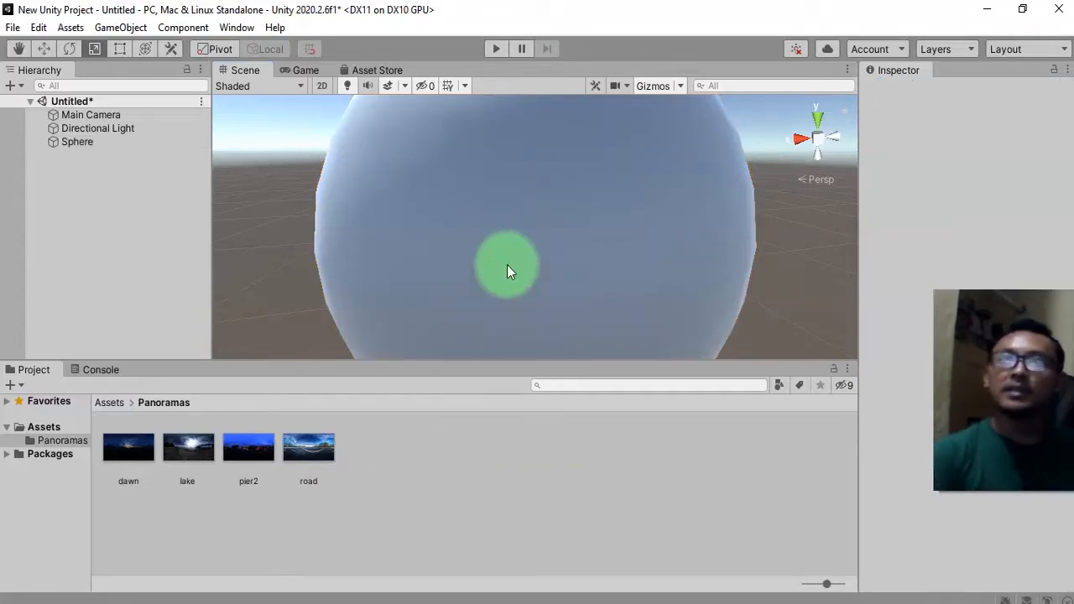
left_click(509, 267)
scroll(495, 218, "down", 3)
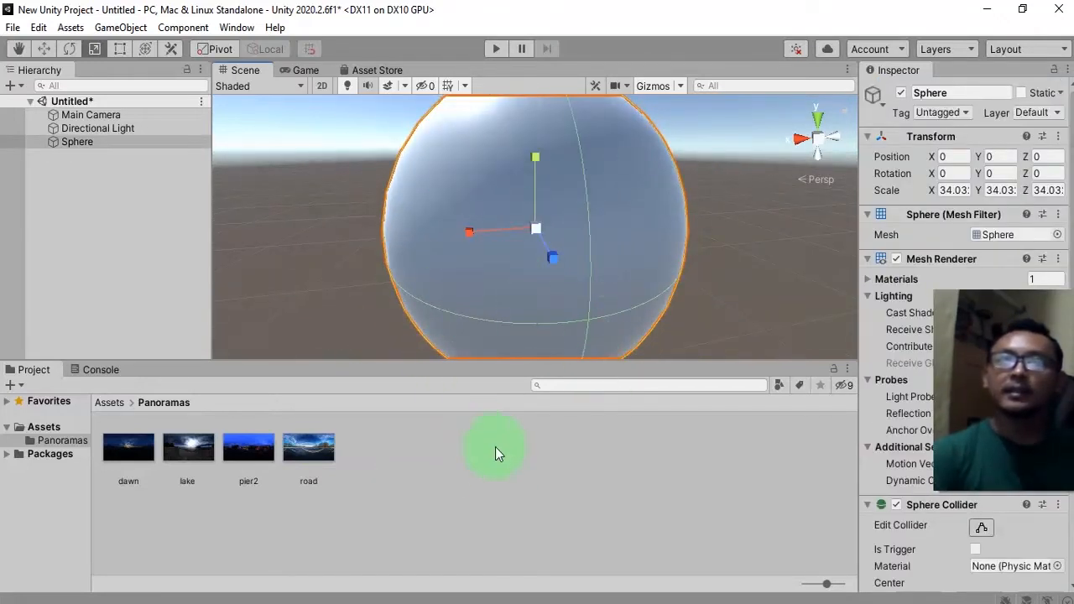
left_click(109, 402)
Create a new material named dawn in the Panoramas folder.
right_click(293, 497)
mouse_move(454, 51)
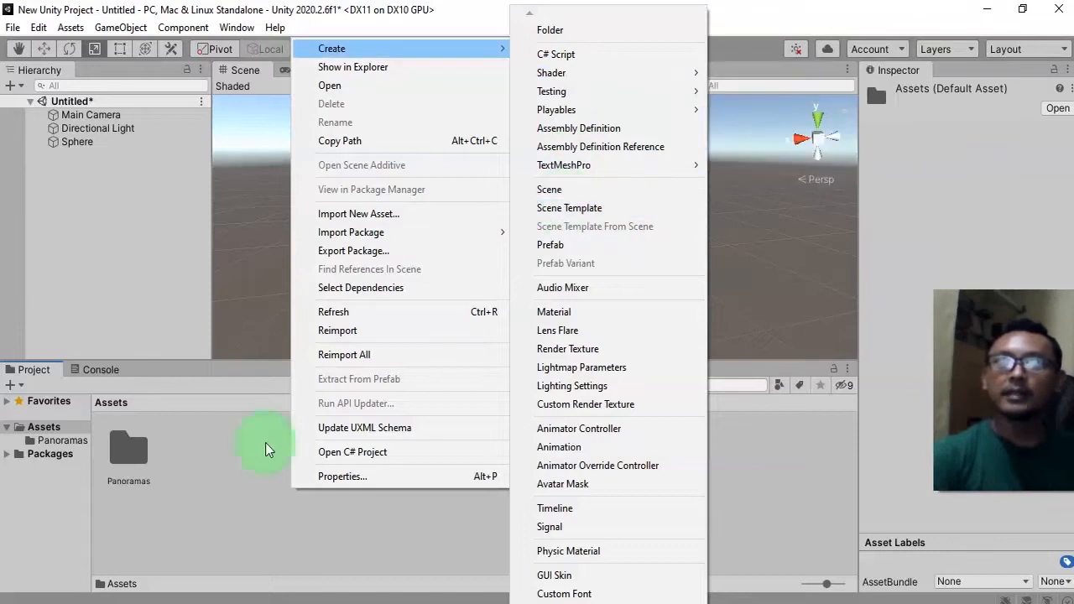
left_click(176, 444)
double_click(150, 448)
left_click(174, 538)
left_click(126, 455)
left_click(130, 482)
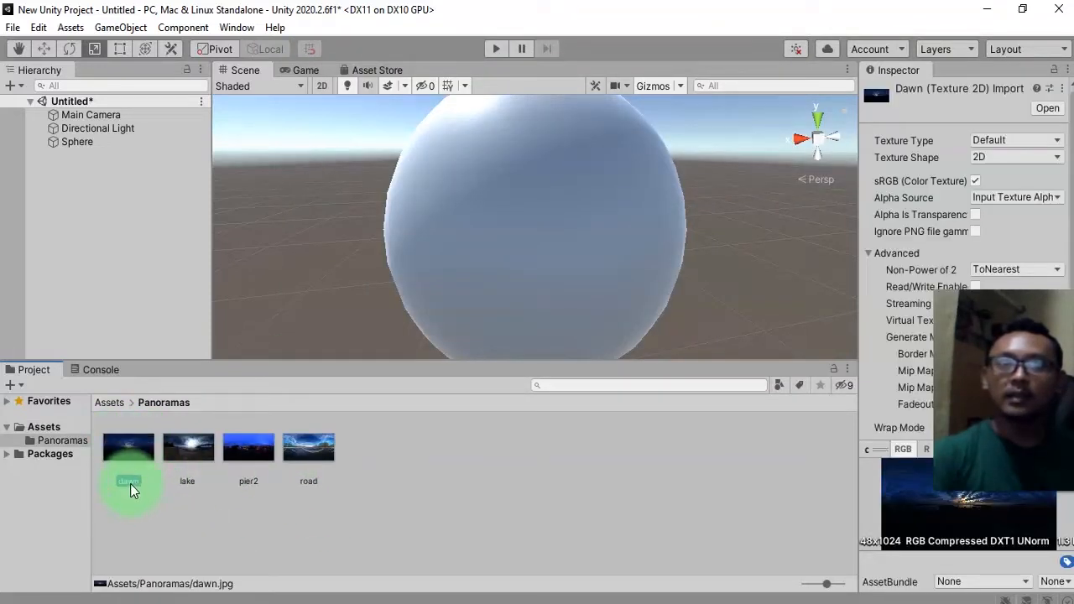
right_click(280, 538)
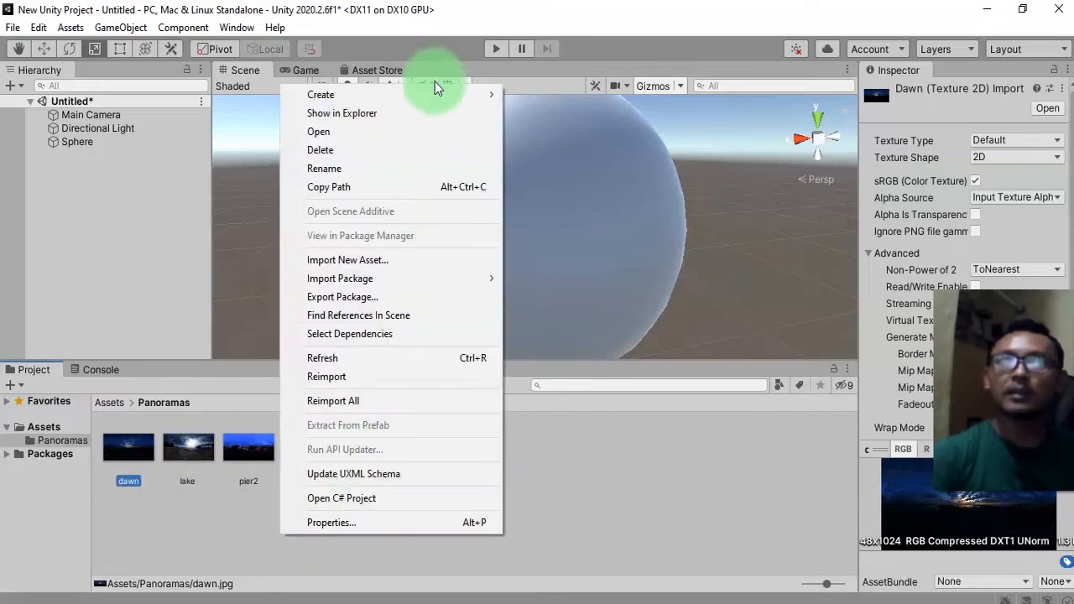
mouse_move(428, 85)
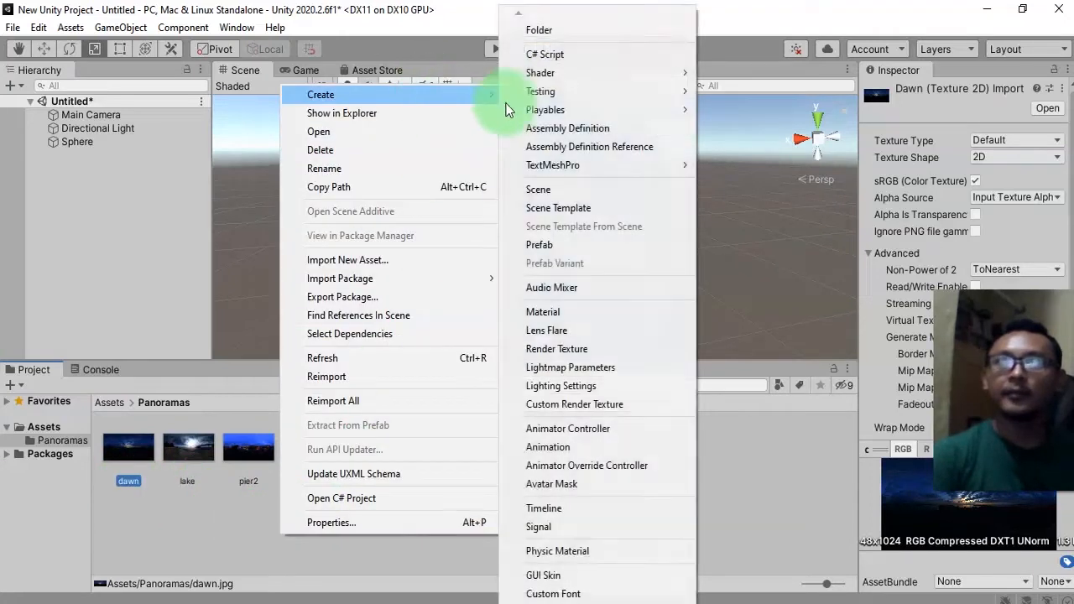
left_click(552, 315)
type("dawn")
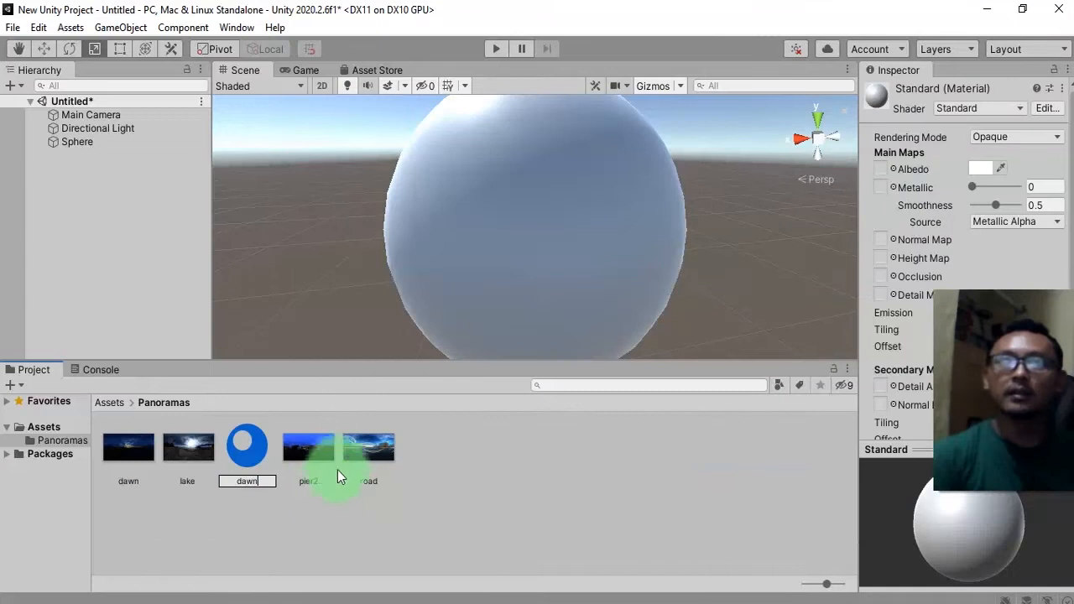
key("Return")
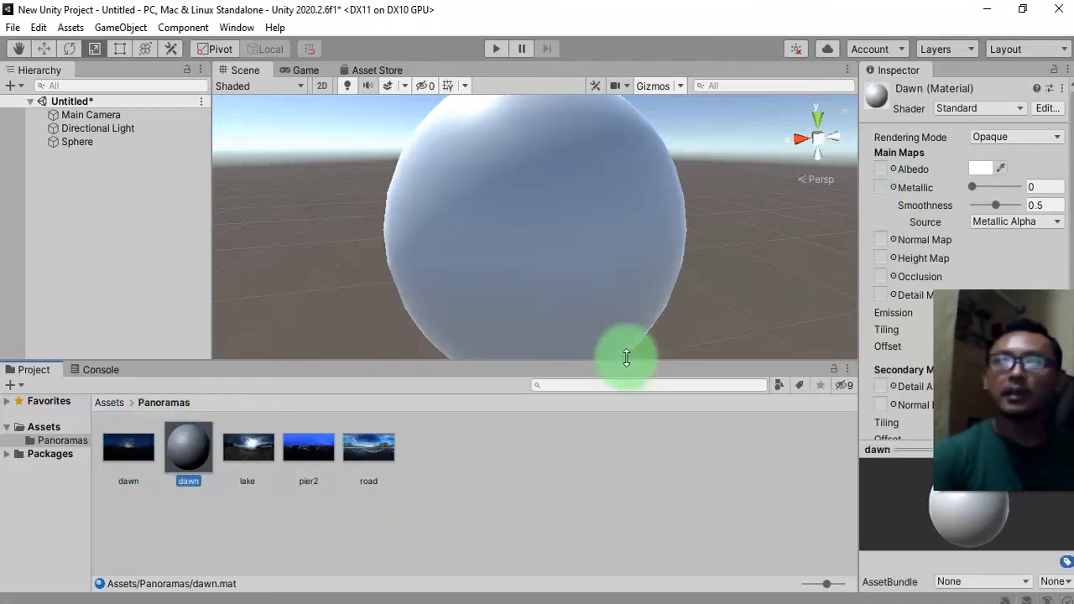
Assign the dawn texture as the dawn material's Albedo and apply the material to the sphere.
left_click_drag(192, 458, 878, 165)
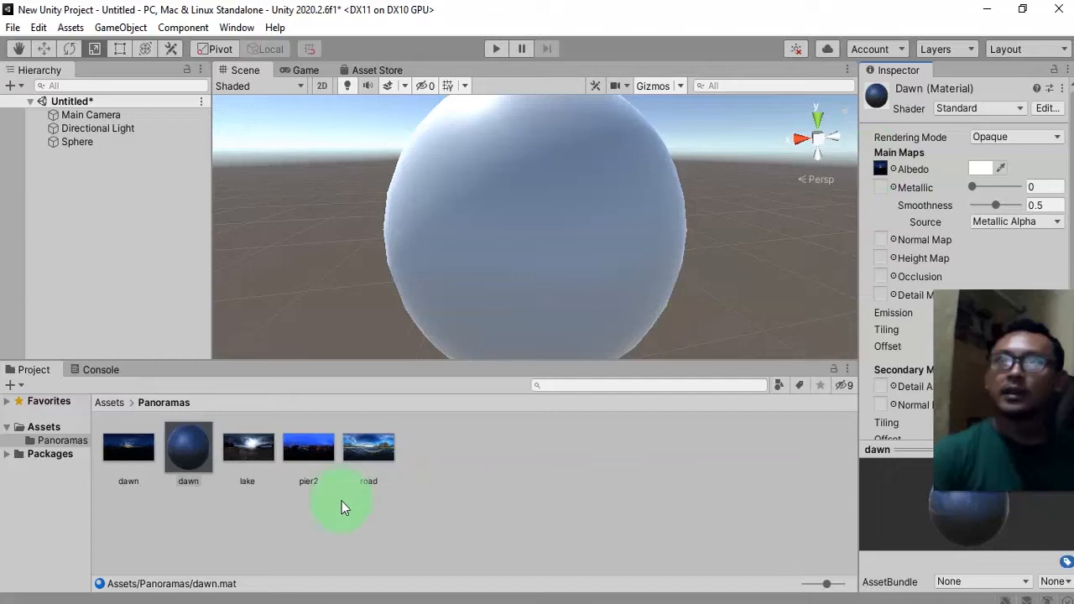
left_click_drag(198, 446, 573, 215)
left_click_drag(509, 239, 538, 233, "alt")
left_click(537, 232)
left_click_drag(376, 263, 468, 208, "alt")
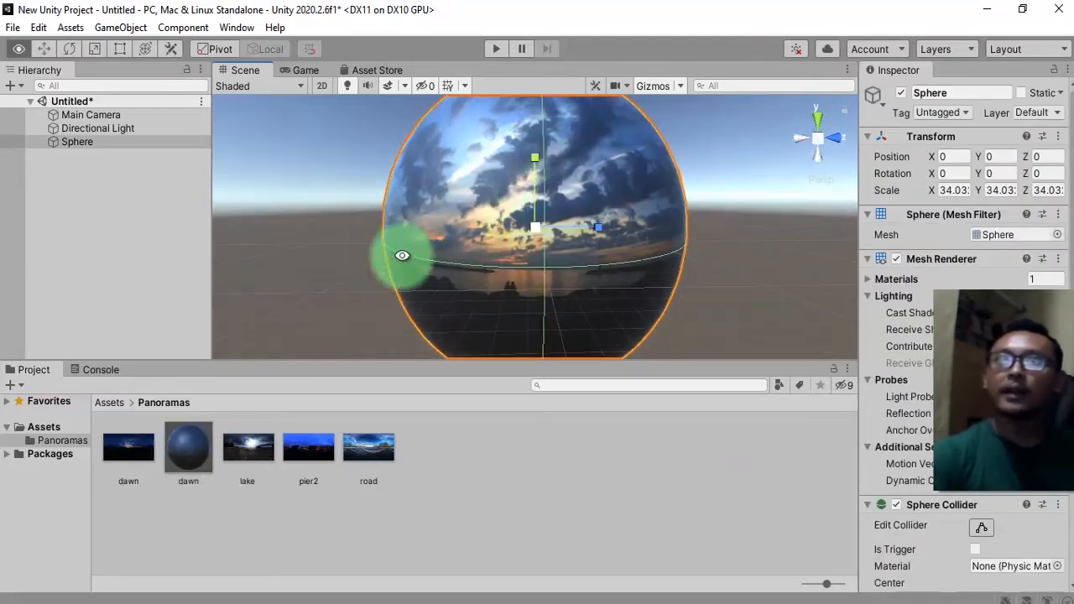
left_click_drag(495, 319, 638, 269, "alt")
left_click_drag(617, 215, 525, 261, "alt")
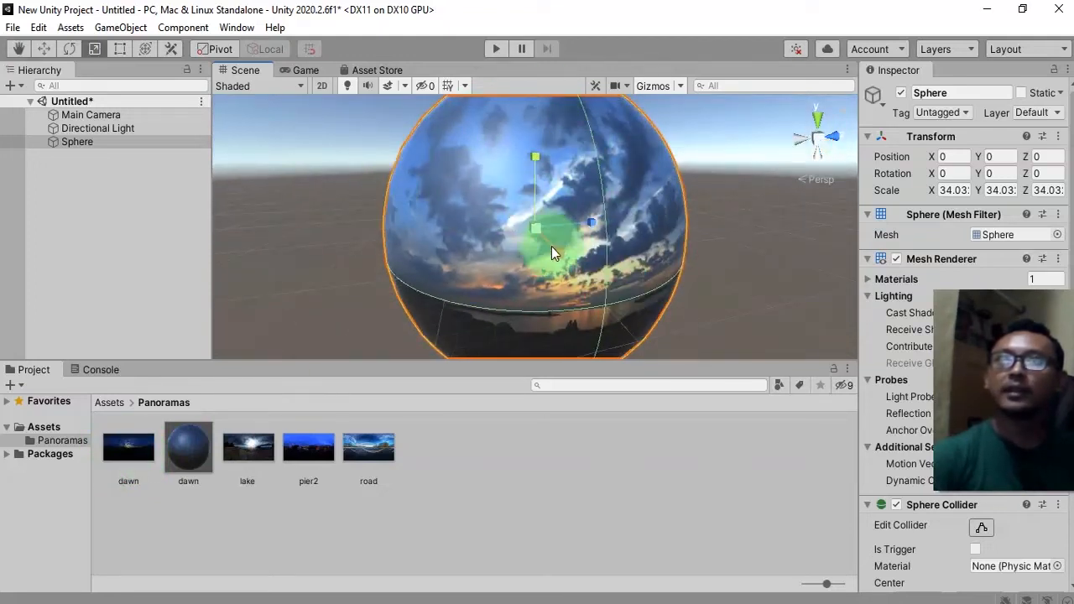
key("f")
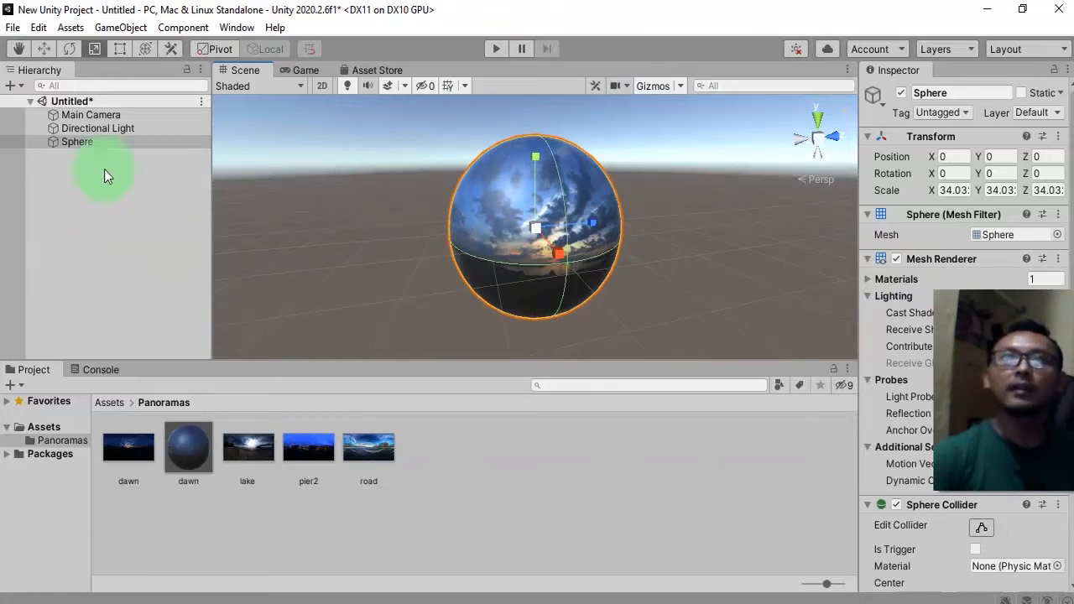
Move the Main Camera to position 0, 0, 0 at the centre of the sphere.
left_click_drag(477, 246, 252, 279, "alt")
scroll(534, 260, "up", 8)
left_click_drag(585, 264, 496, 257, "alt")
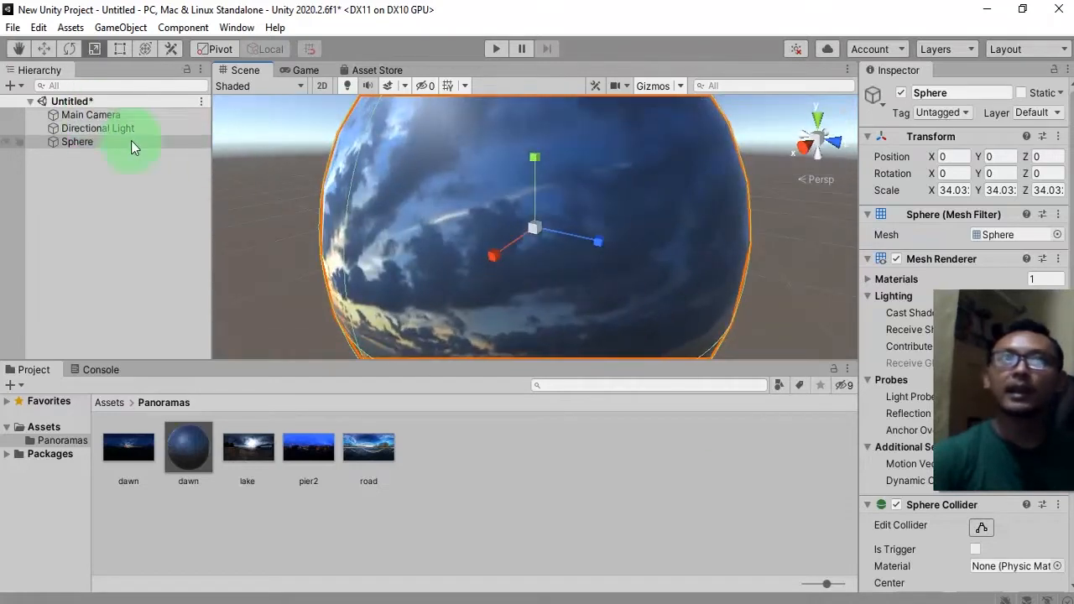
double_click(88, 115)
left_click_drag(500, 237, 464, 272, "alt")
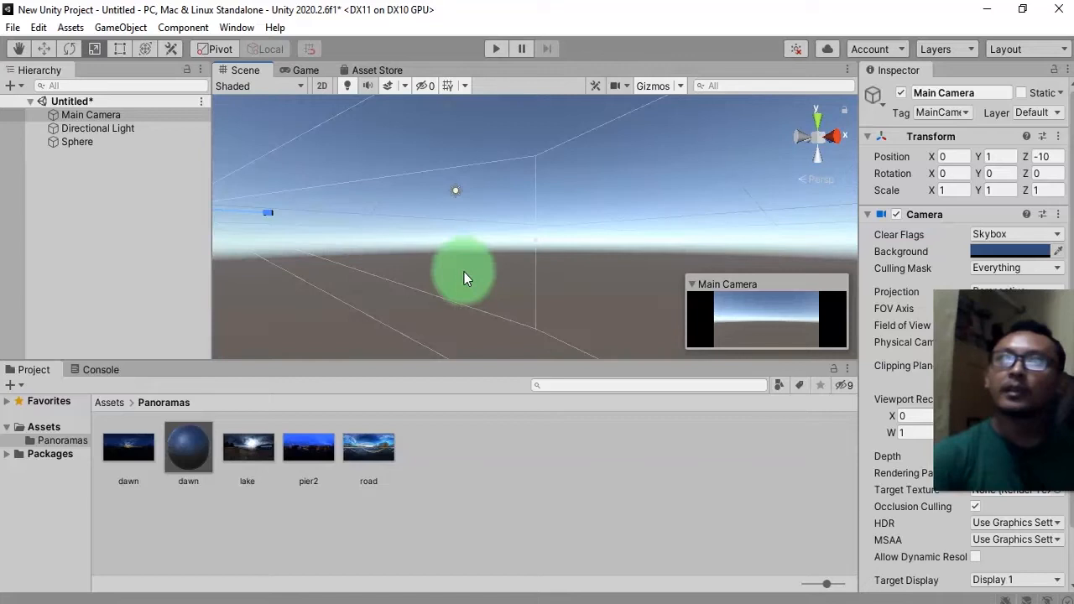
scroll(534, 211, "down", 5)
left_click(1040, 157)
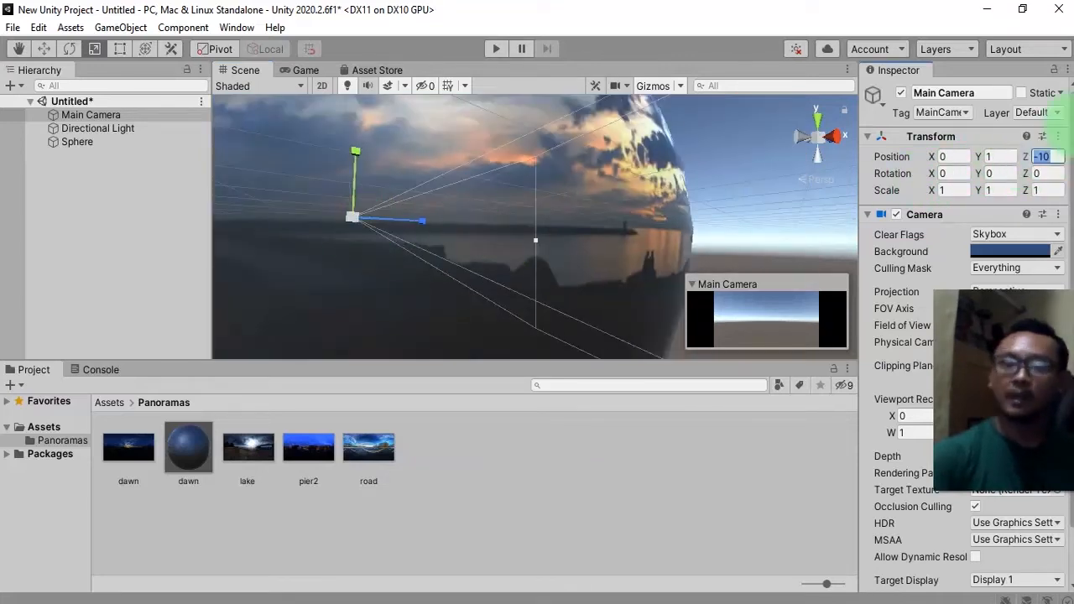
type("0")
left_click(1007, 157)
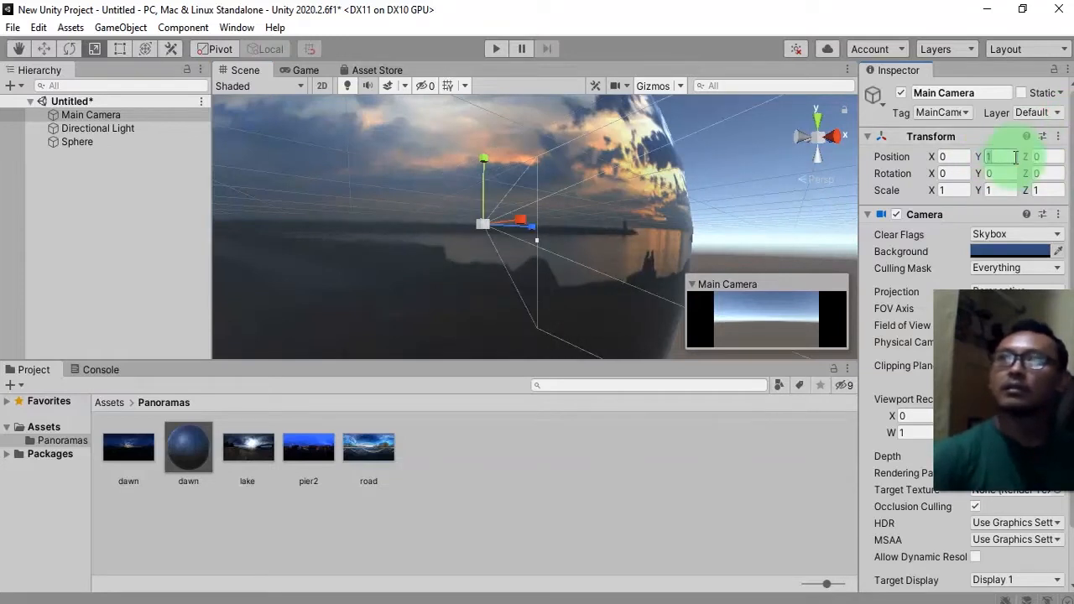
type("0")
Compare the Game view and Scene view from the camera placed inside the sphere.
left_click_drag(655, 215, 532, 294, "alt")
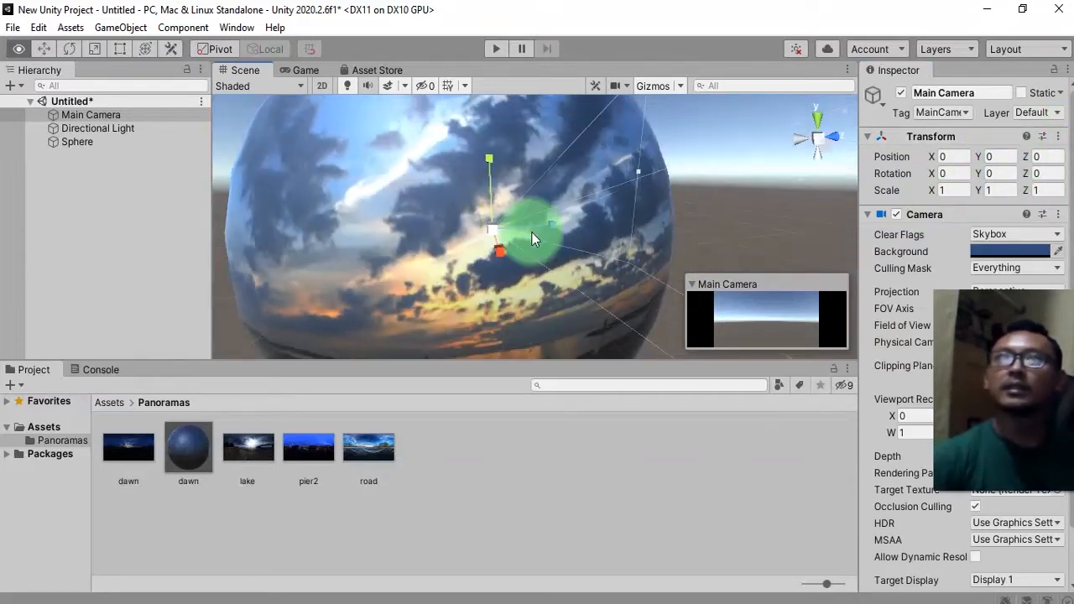
left_click(402, 160)
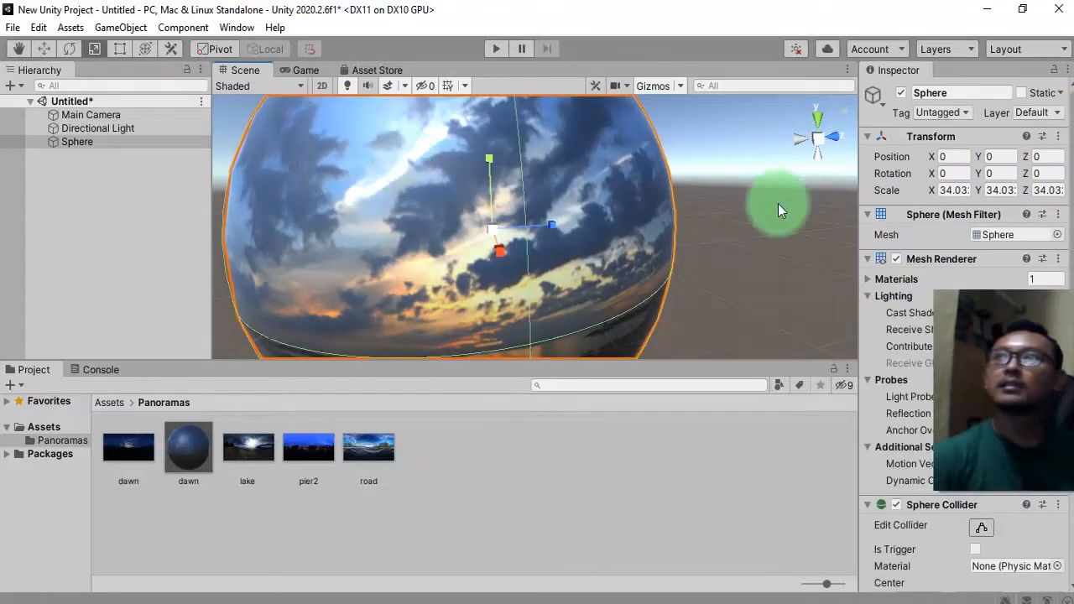
left_click(88, 114)
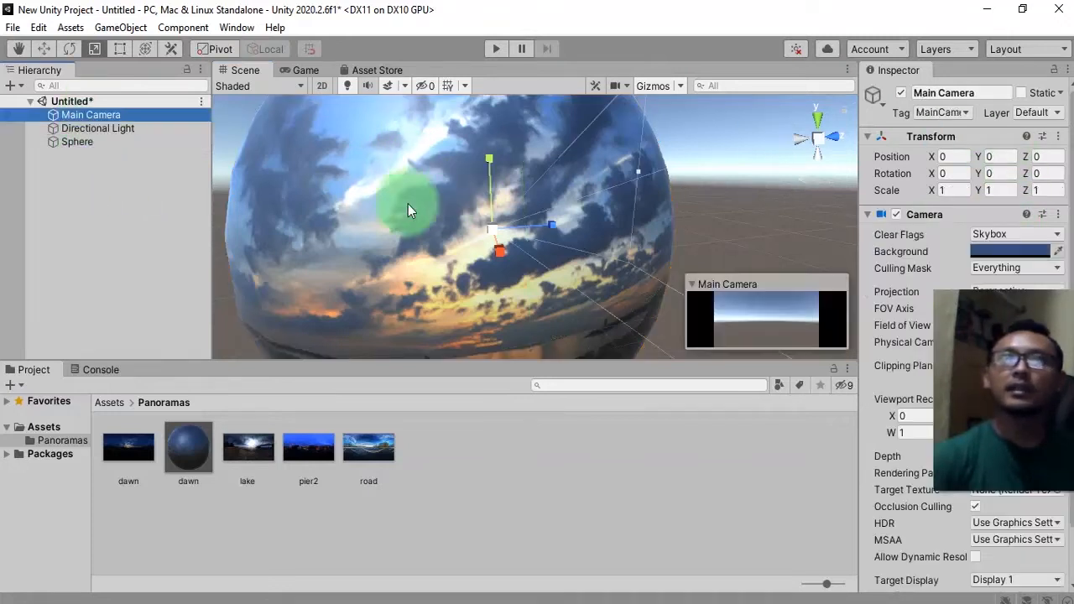
left_click(307, 71)
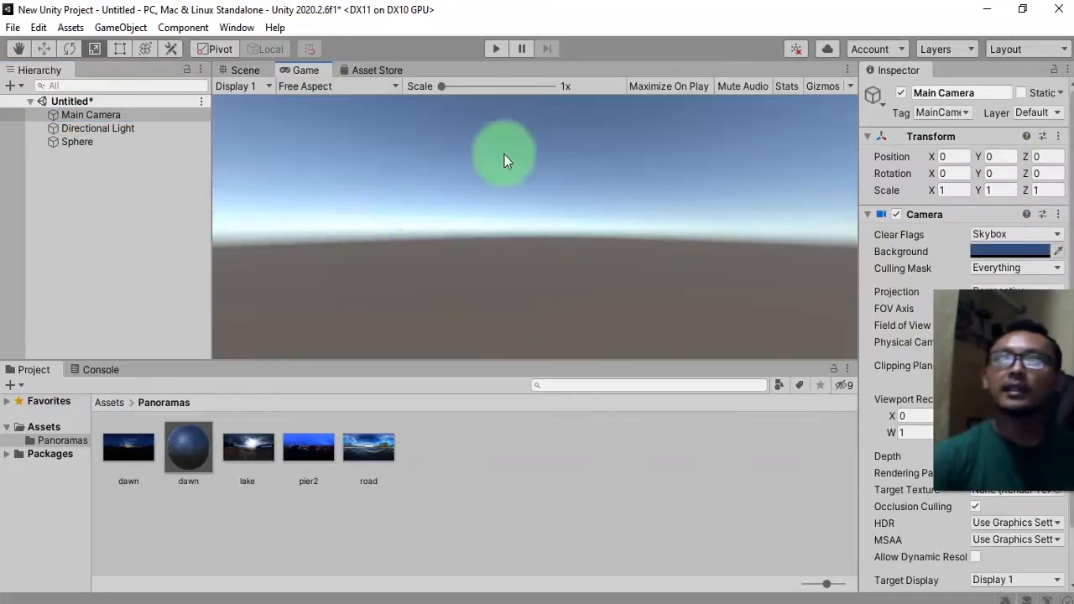
left_click(246, 70)
scroll(477, 279, "down", 5)
left_click_drag(502, 260, 470, 269, "alt")
scroll(494, 213, "up", 5)
left_click_drag(494, 211, 465, 235, "alt")
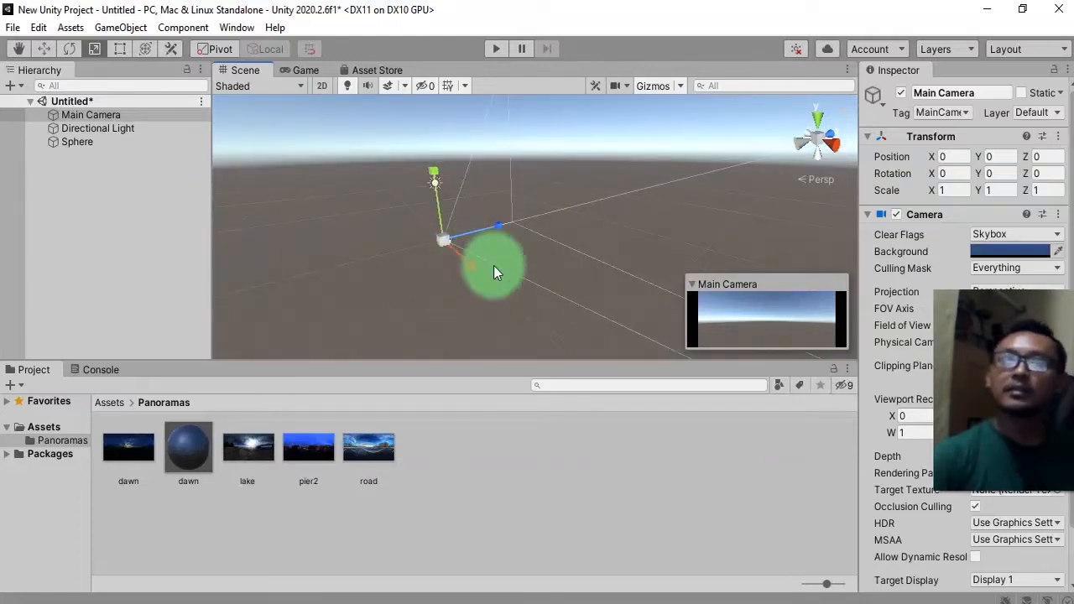
scroll(507, 272, "down", 5)
left_click_drag(507, 273, 476, 243, "alt")
left_click(547, 538)
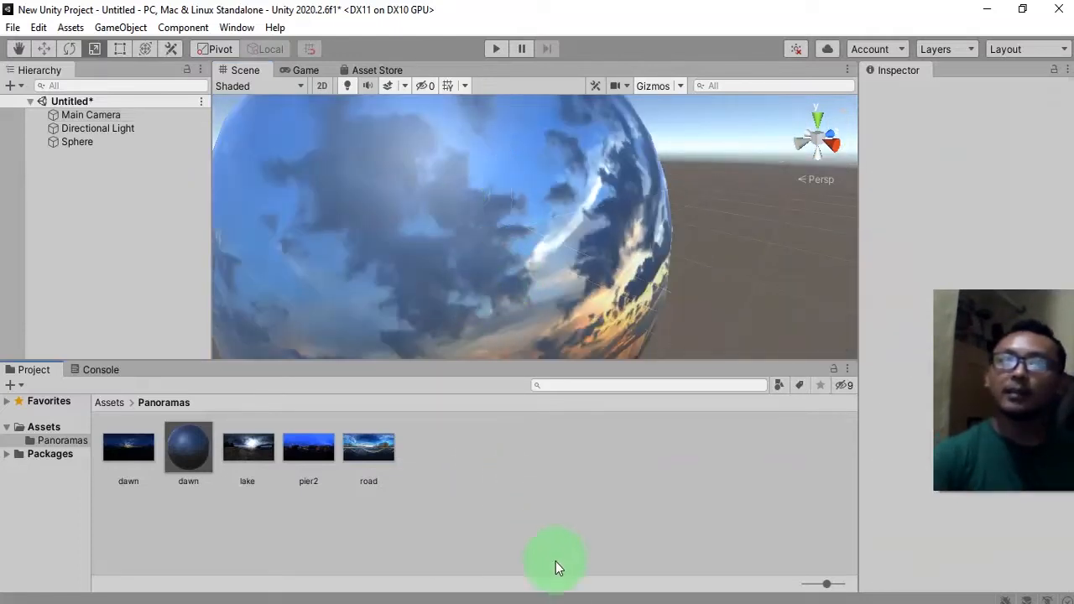
Copy the TransparentUnlit shader script from the Inside Visible Transparent Unlit blog page in the browser.
key("alt+Tab")
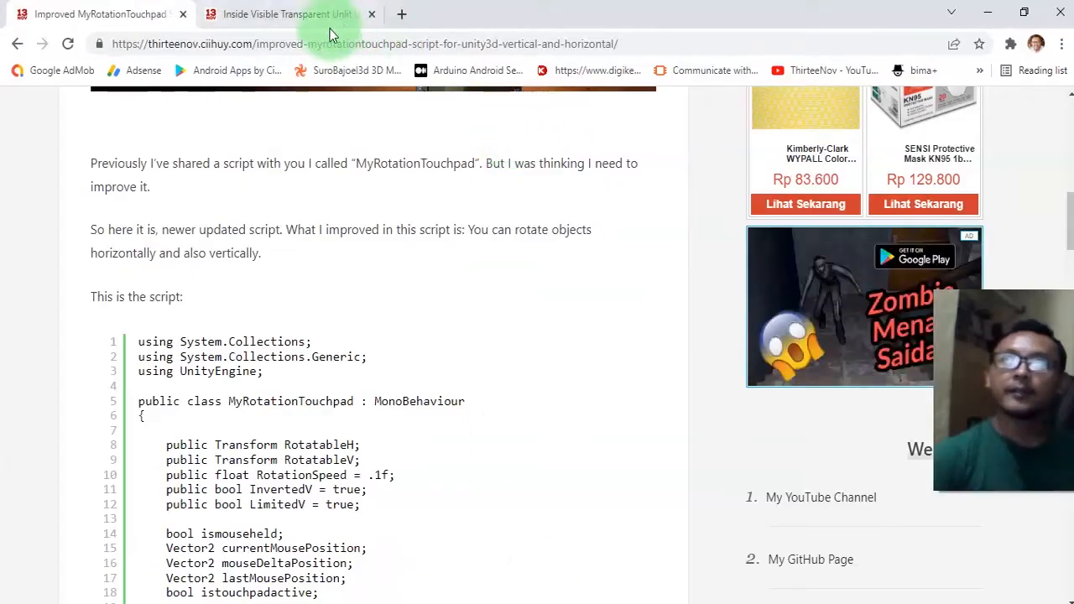
left_click(302, 11)
scroll(579, 344, "up", 5)
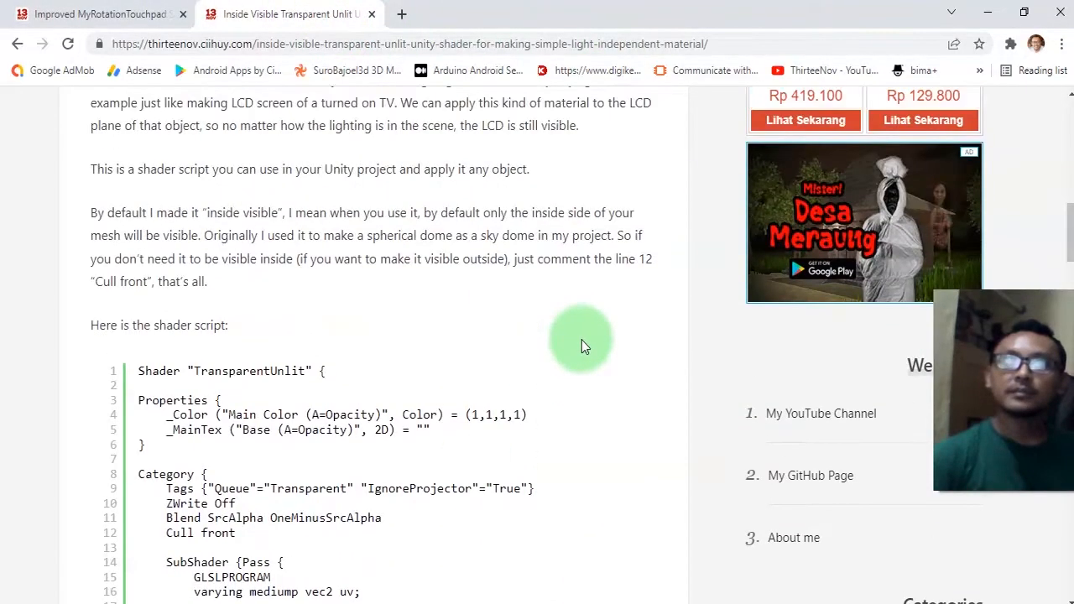
scroll(581, 340, "up", 5)
scroll(582, 340, "down", 10)
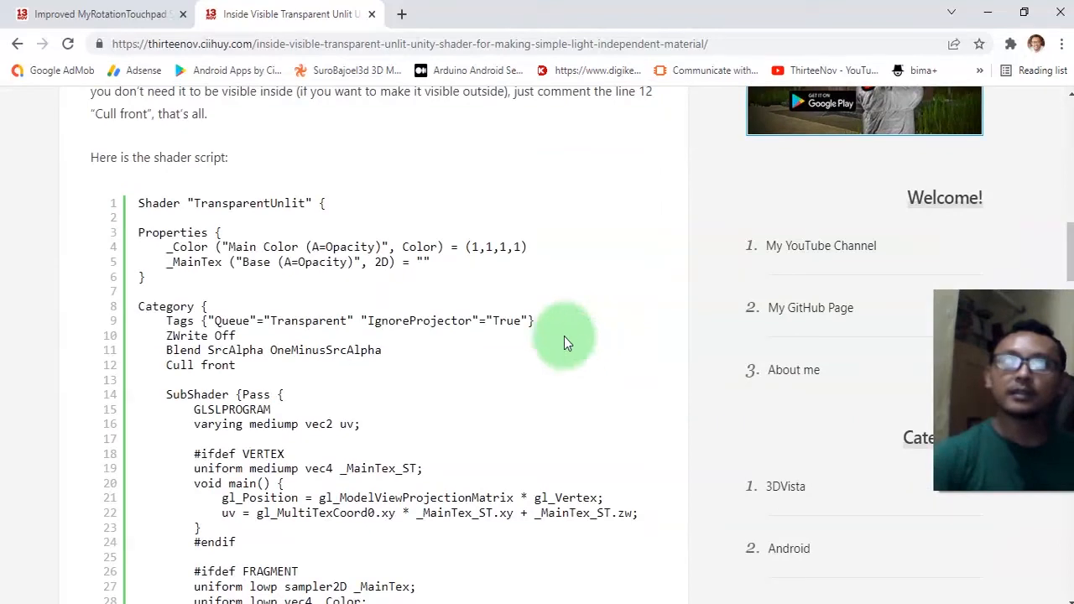
left_click_drag(139, 203, 419, 431)
scroll(419, 432, "down", 5)
scroll(217, 94, "up", 3)
scroll(352, 369, "down", 5)
scroll(352, 369, "up", 4)
scroll(178, 516, "down", 1)
scroll(189, 521, "down", 2)
left_click(149, 372, "shift")
scroll(149, 372, "up", 9)
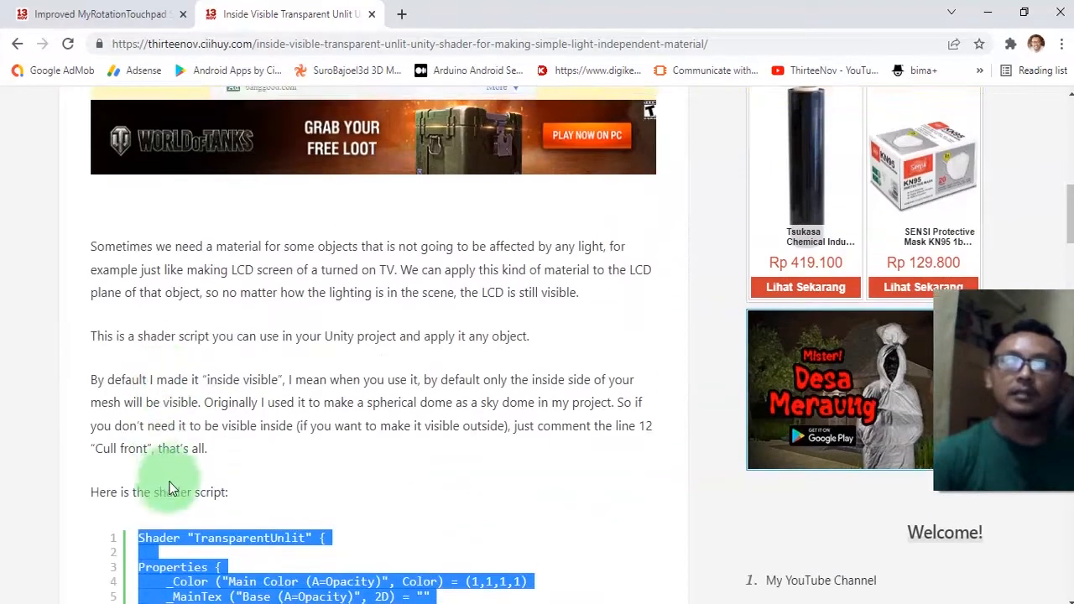
scroll(168, 490, "down", 3)
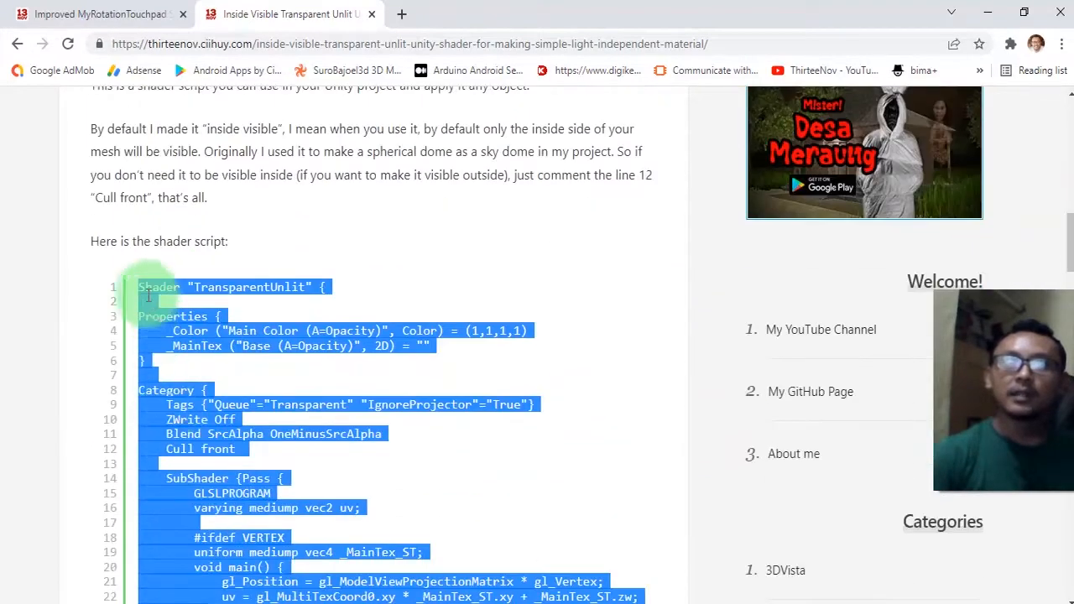
right_click(201, 329)
left_click(270, 343)
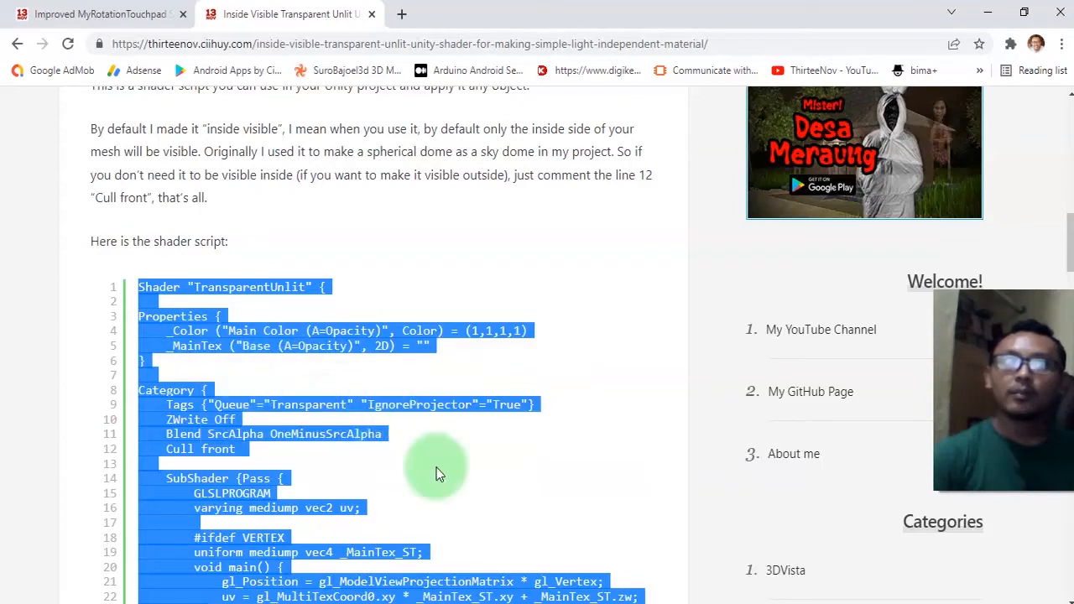
scroll(322, 410, "down", 5)
scroll(429, 545, "up", 4)
Create a new Unlit Shader named Pano in the Panoramas folder.
left_click(107, 603)
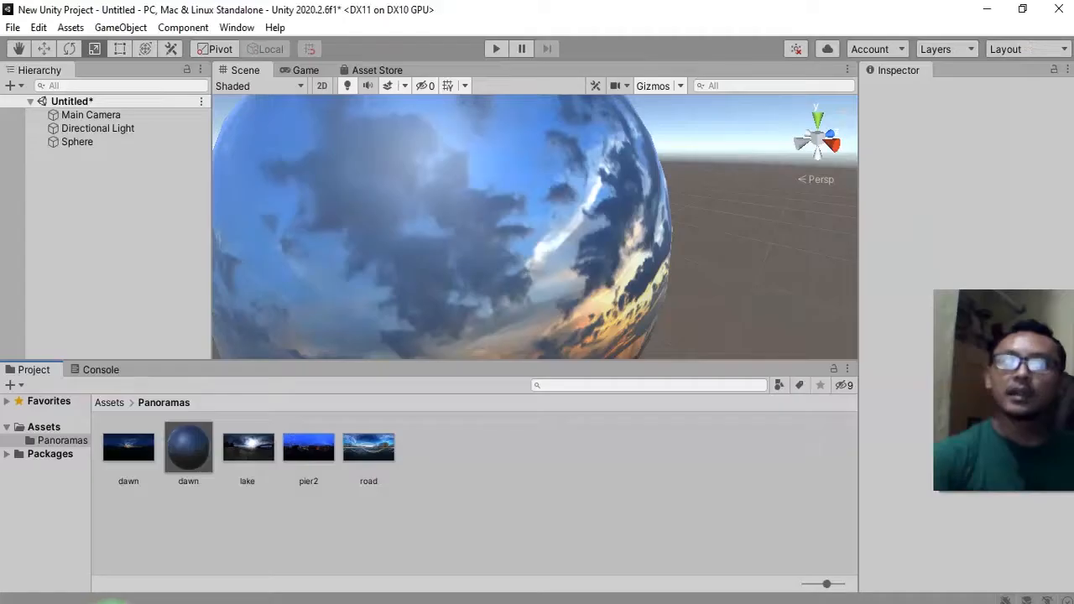
right_click(425, 506)
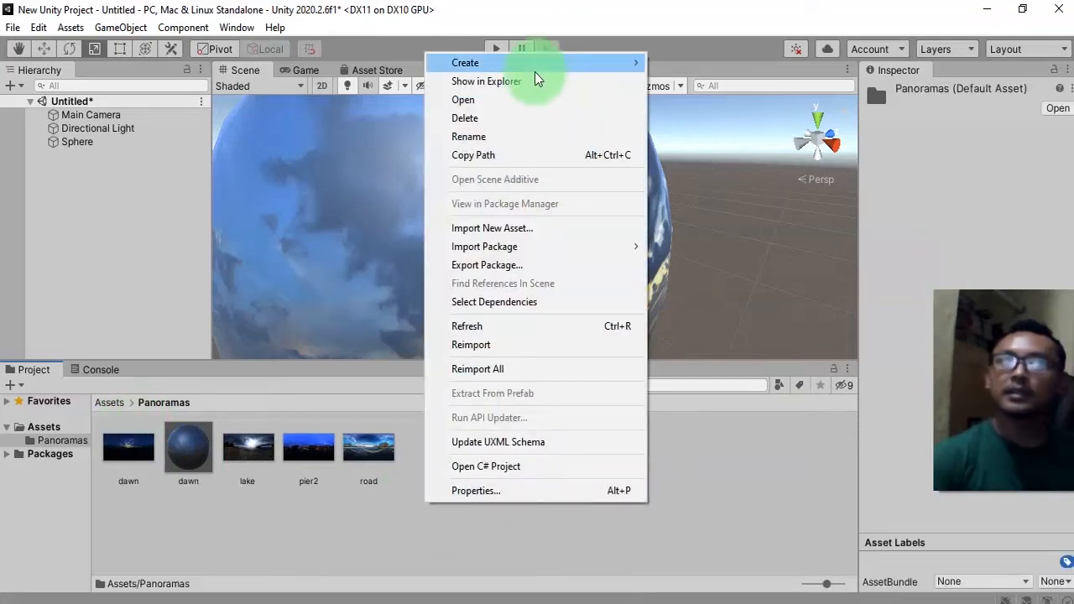
mouse_move(534, 67)
mouse_move(722, 72)
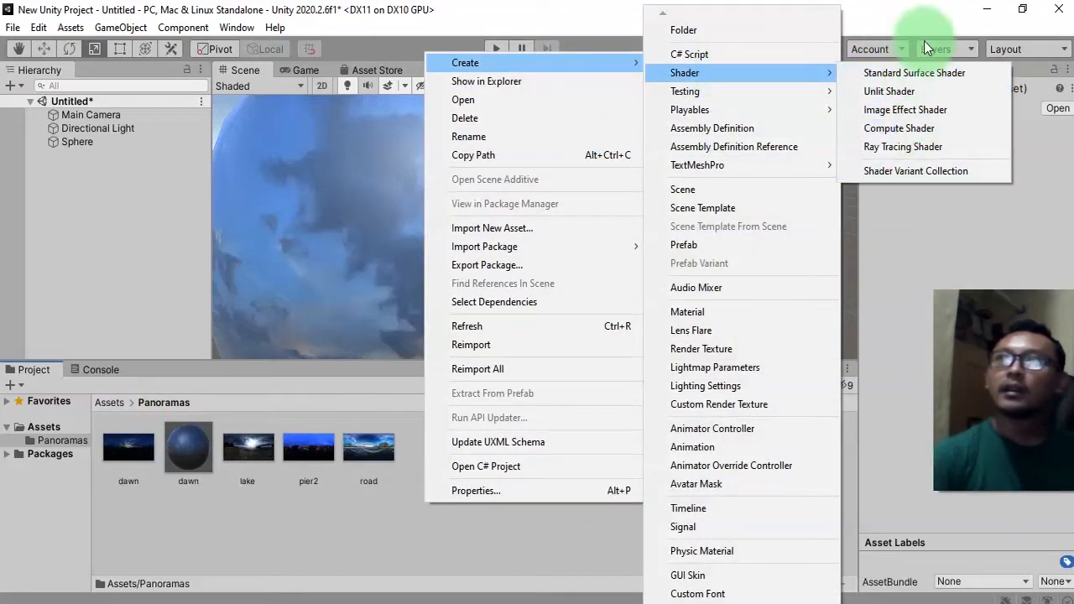
left_click(907, 91)
left_click(300, 480)
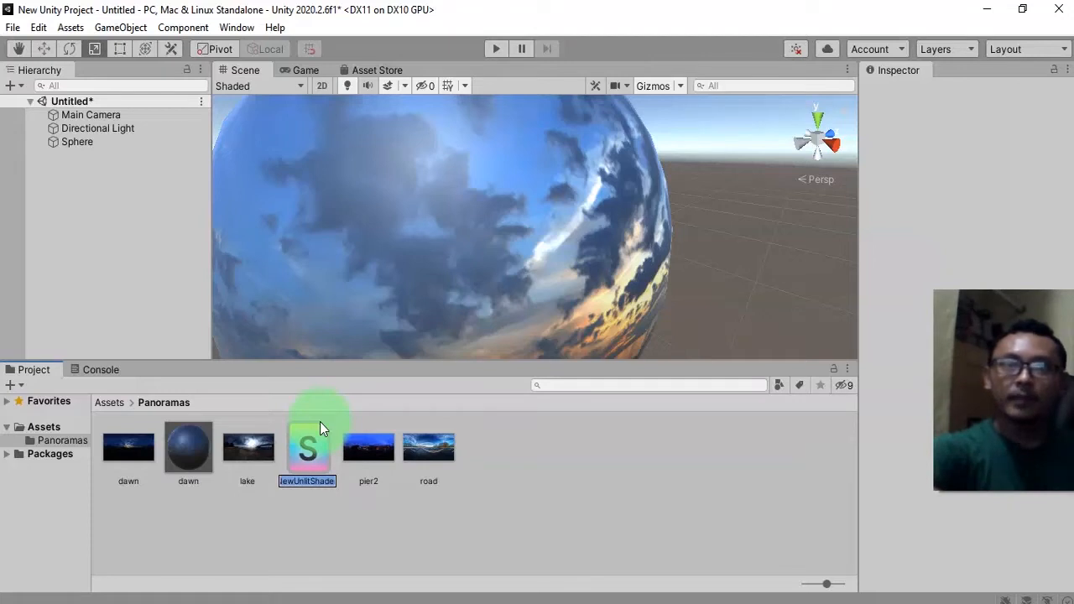
type("Pano")
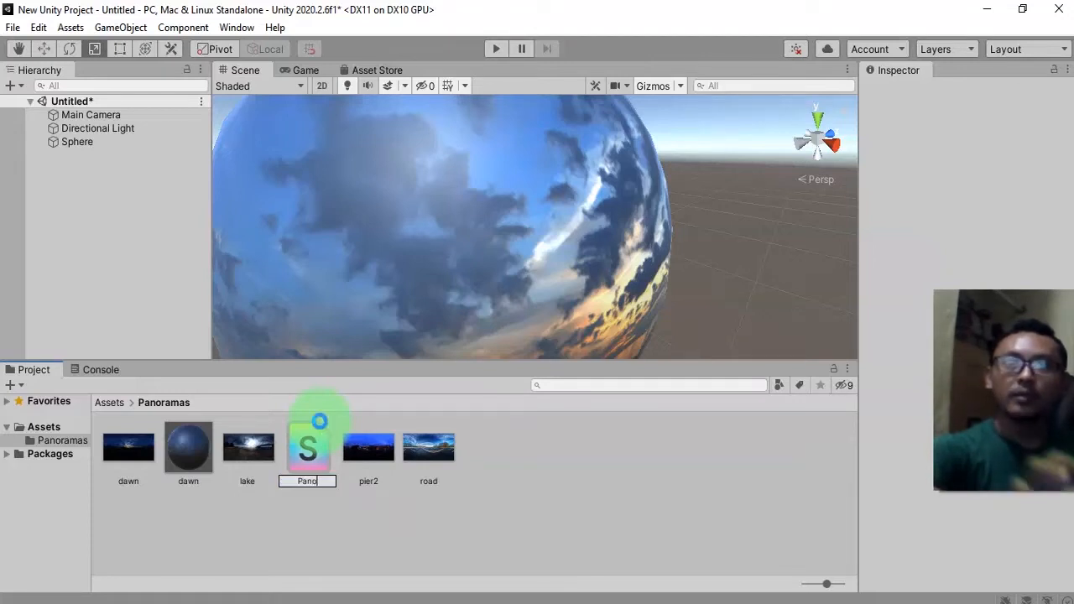
key("Return")
left_click_drag(320, 422, 316, 466)
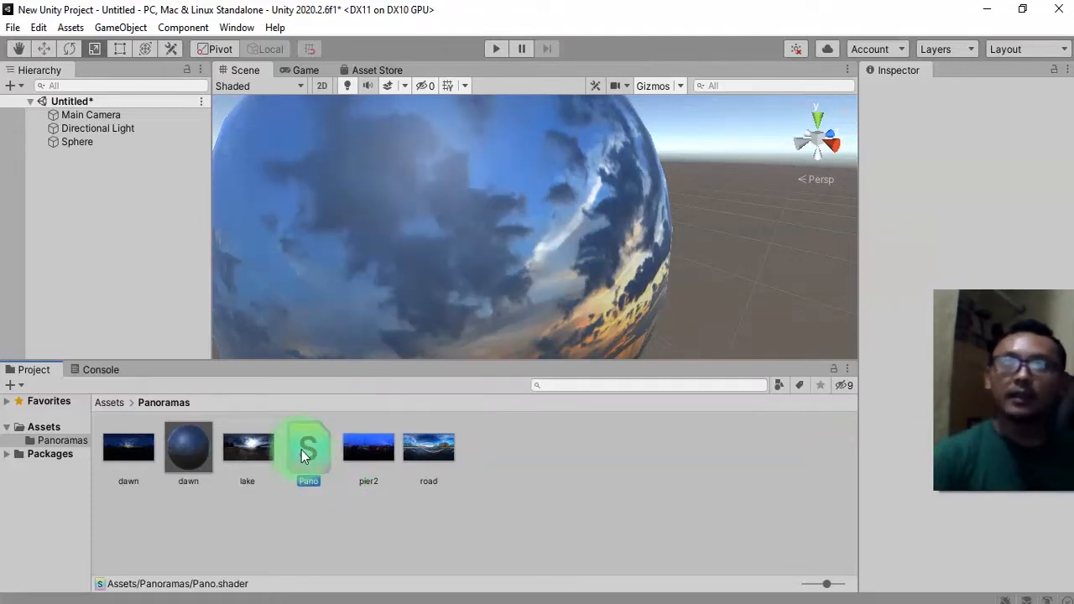
Replace the Pano shader's code in Visual Studio with the copied TransparentUnlit script and save it.
double_click(302, 450)
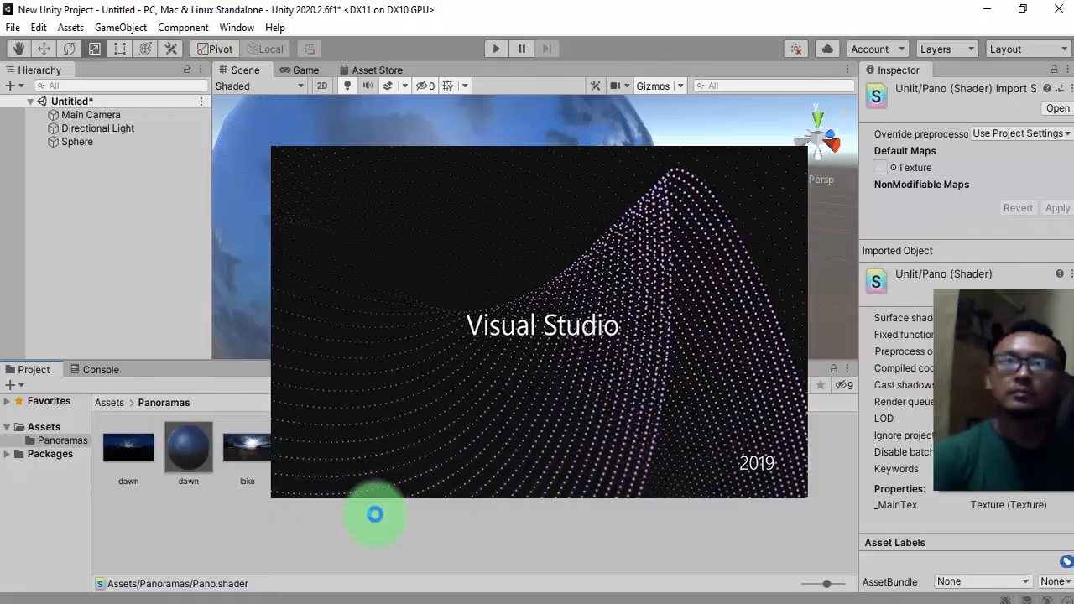
scroll(398, 466, "down", 4)
scroll(412, 479, "up", 4)
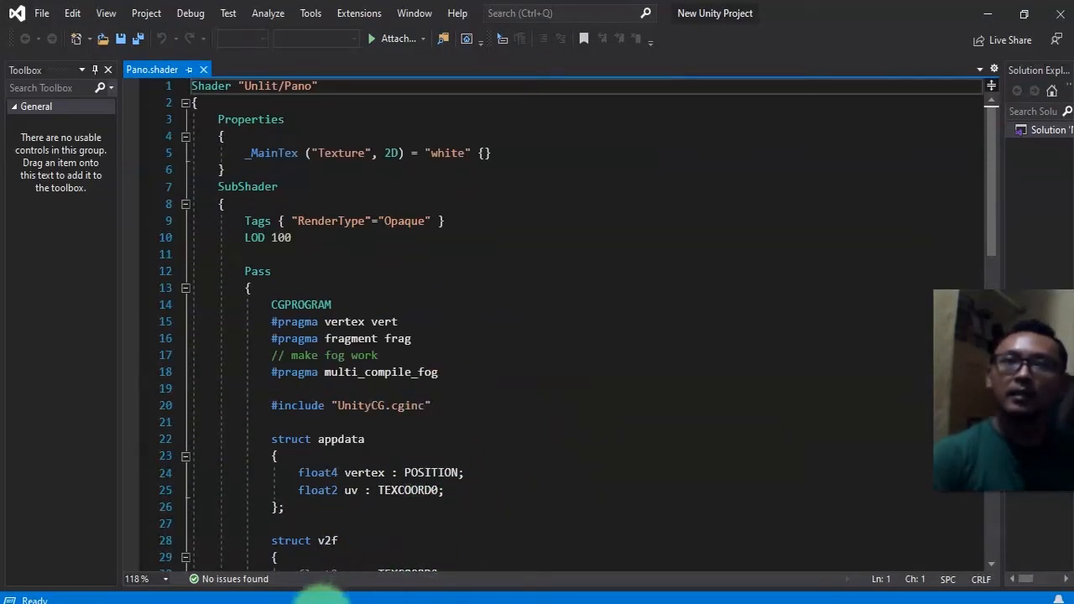
key("alt+Tab")
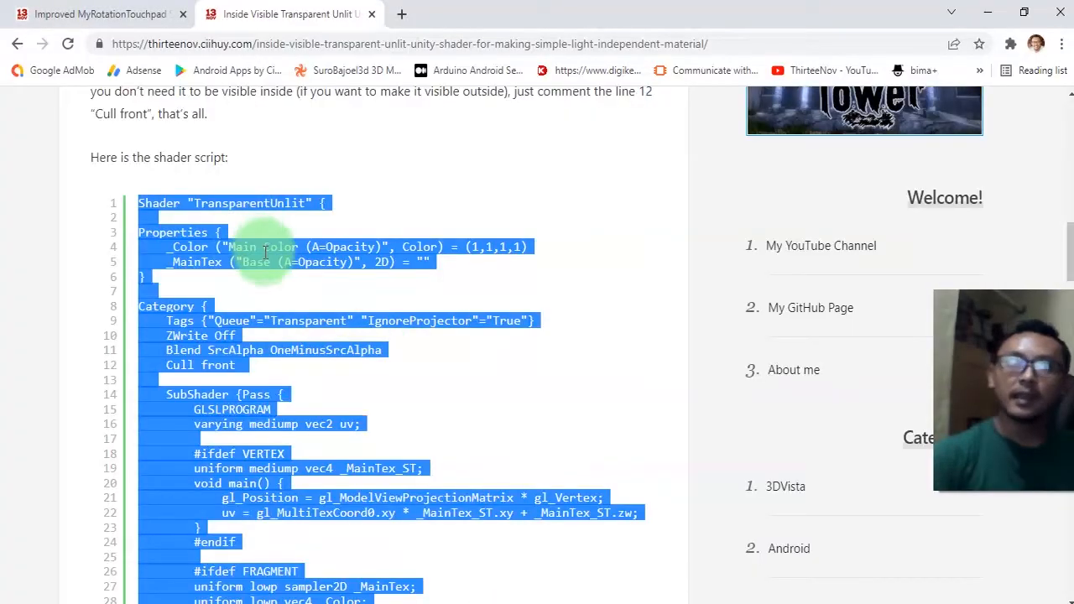
key("alt+Tab")
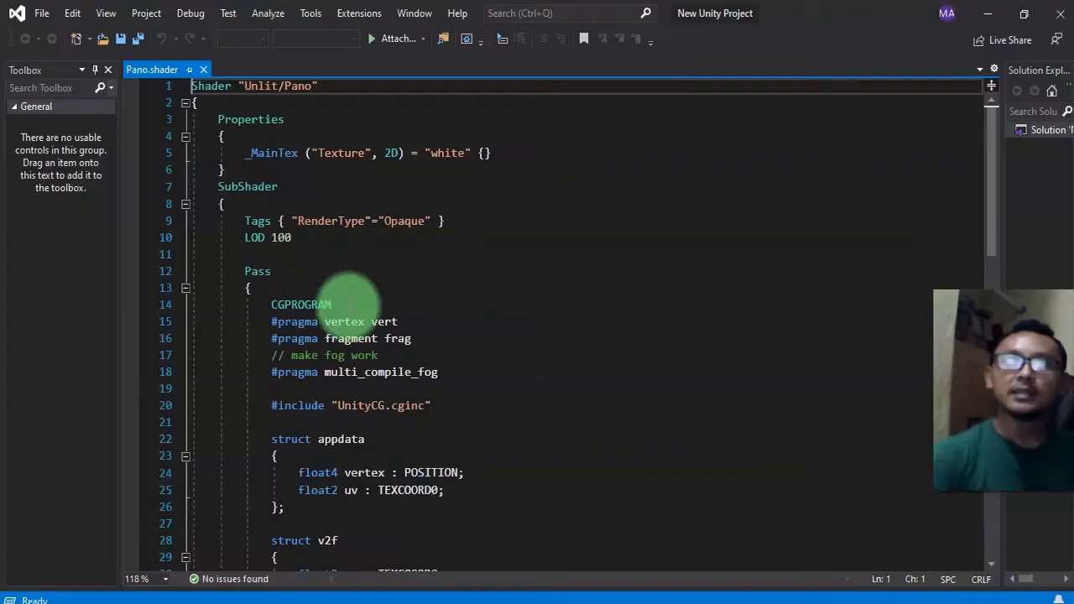
left_click(402, 288)
key("ctrl+a")
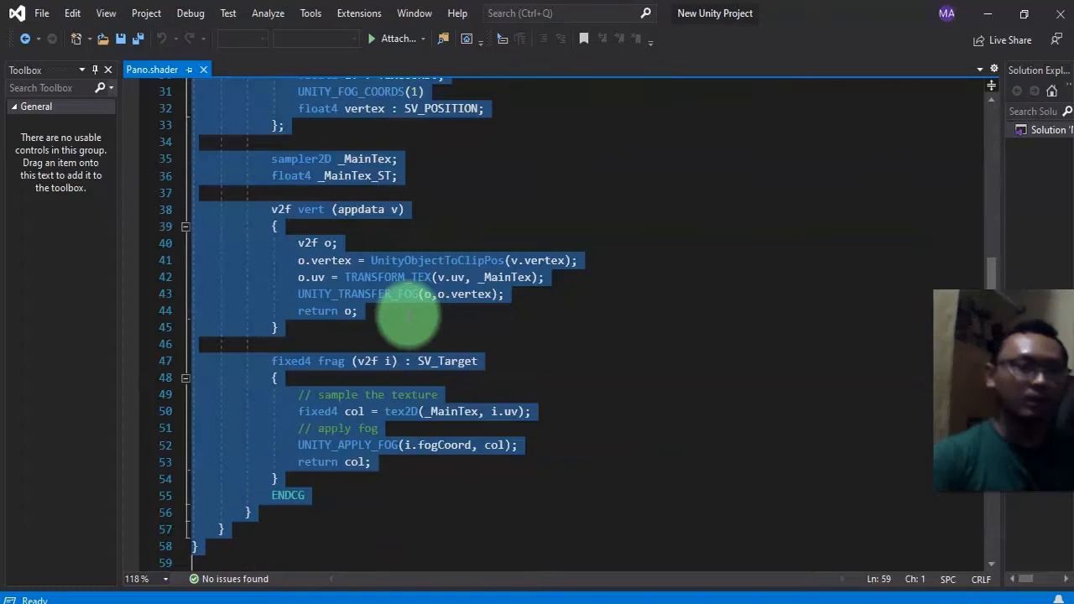
key("ctrl+v")
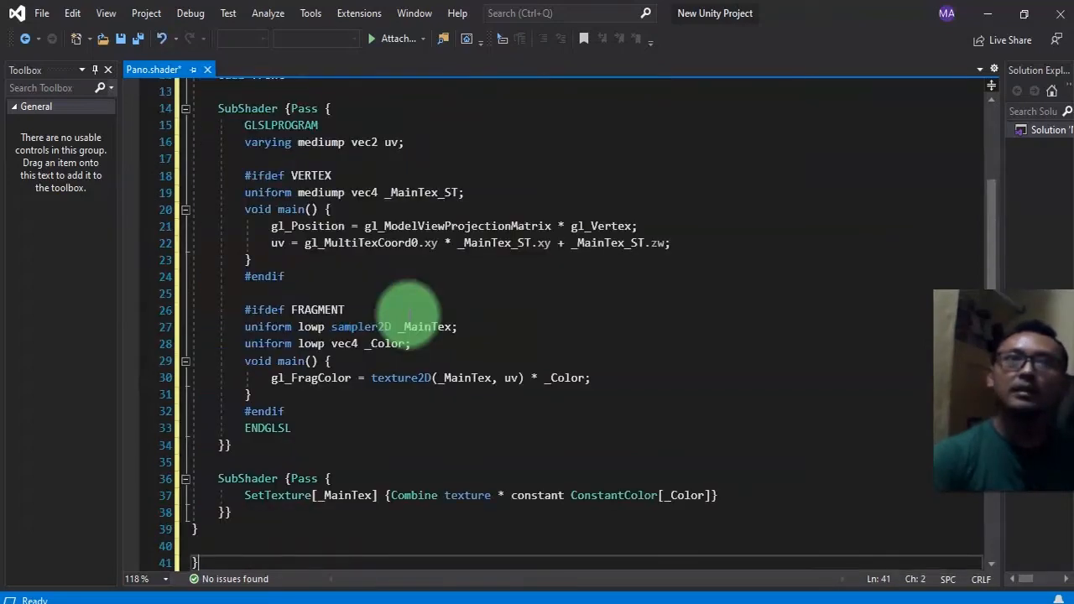
key("ctrl+s")
left_click(205, 68)
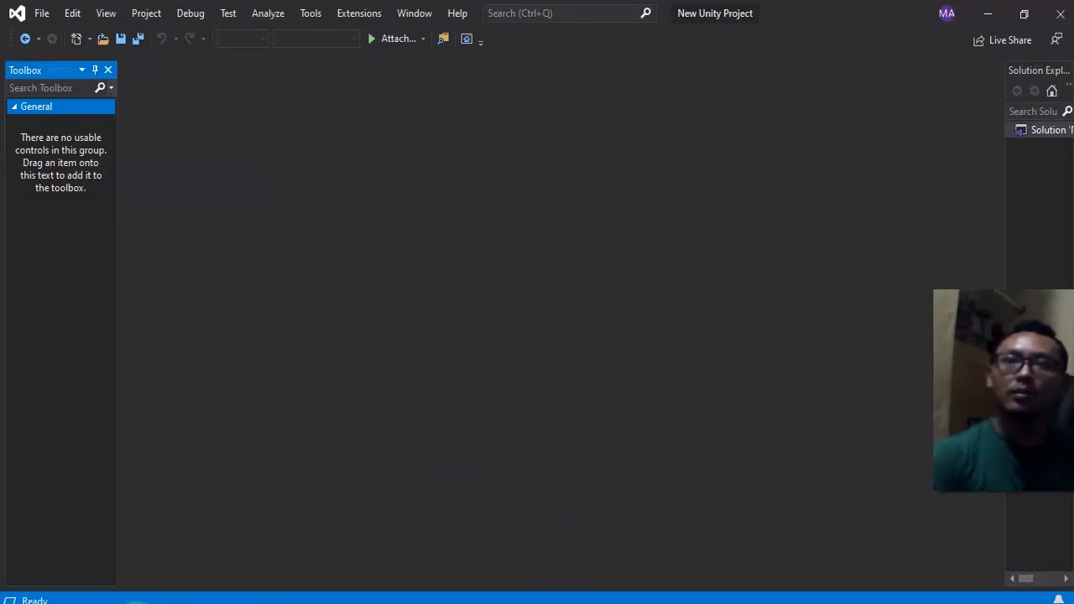
Apply the Pano shader to the dawn material.
left_click(111, 603)
left_click(566, 522)
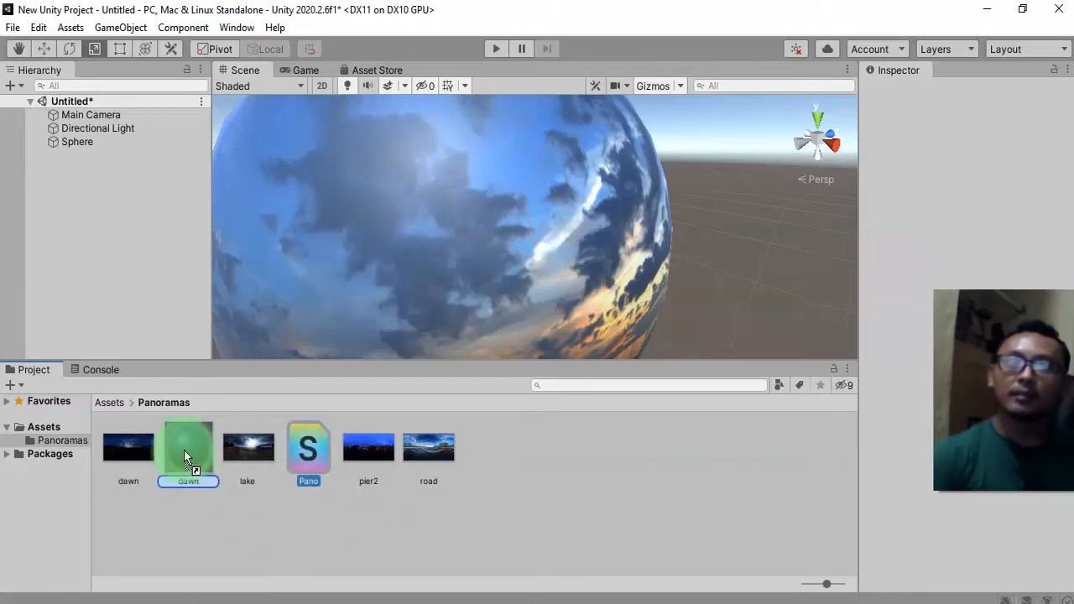
left_click_drag(184, 450, 184, 450)
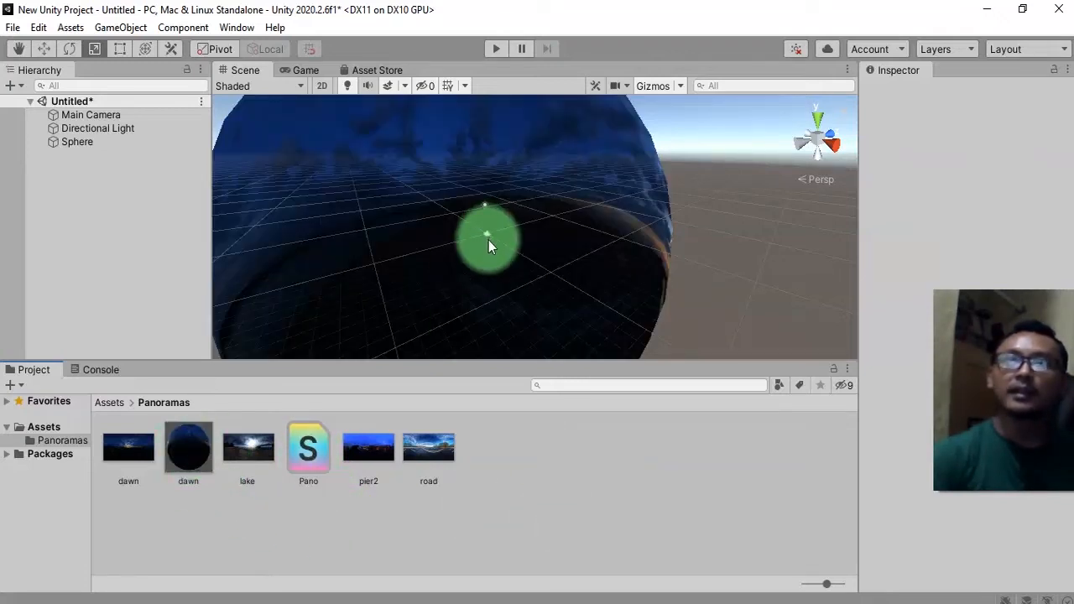
Orbit the Scene view inside the sphere to inspect the panorama surrounding the camera.
left_click_drag(445, 245, 436, 214, "alt")
left_click(571, 250)
mouse_move(283, 173)
middle_mouse_down()
mouse_move(291, 233)
mouse_move(276, 188)
mouse_move(292, 191)
middle_mouse_up()
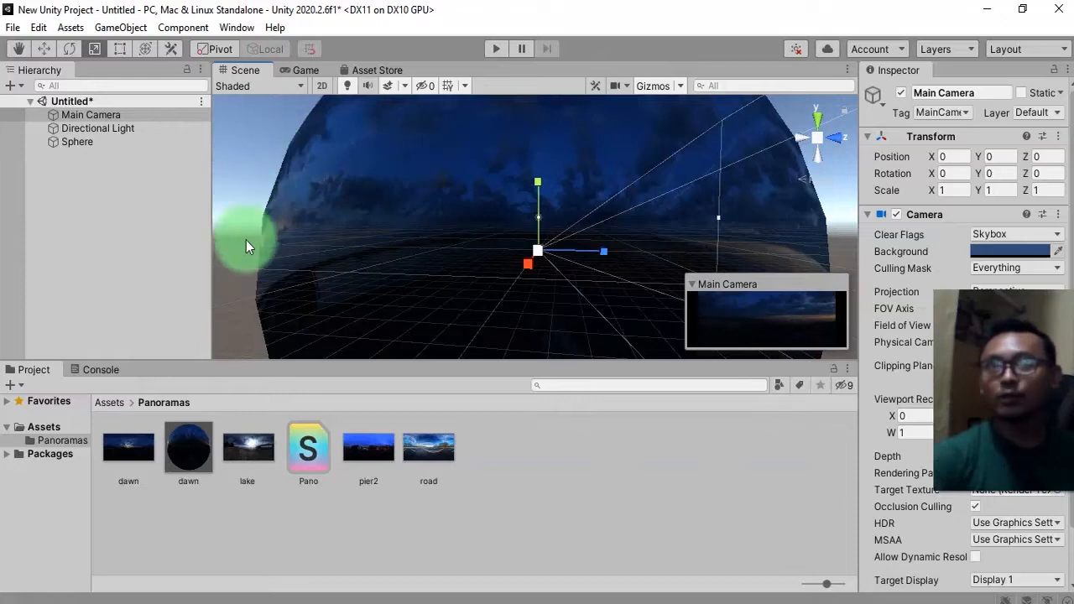
middle_click_drag(336, 267, 361, 231)
middle_click_drag(507, 231, 468, 279)
middle_click_drag(575, 209, 613, 211)
scroll(483, 233, "up", 2)
scroll(480, 229, "up", 3)
left_click_drag(388, 233, 566, 320, "alt")
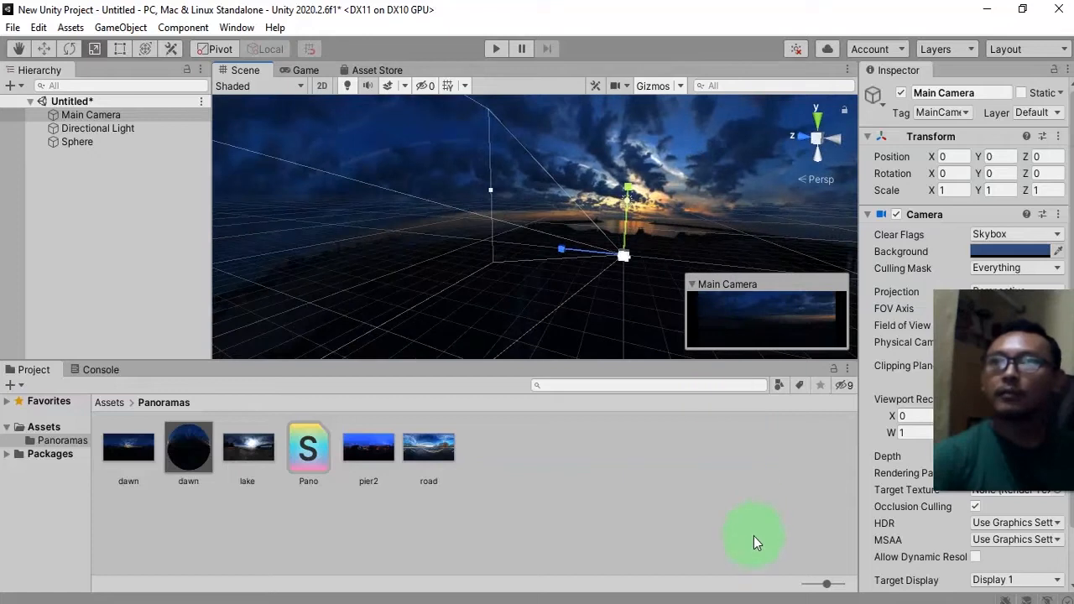
left_click(648, 517)
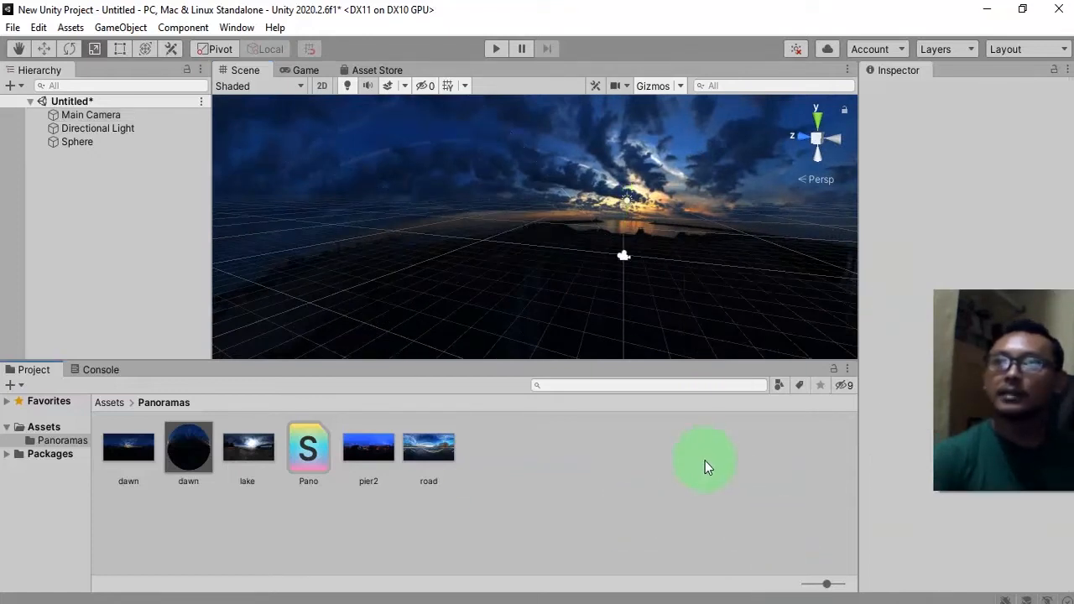
Switch to 3ds Max, maximize the Perspective viewport, and create a sphere in it.
left_click(783, 603)
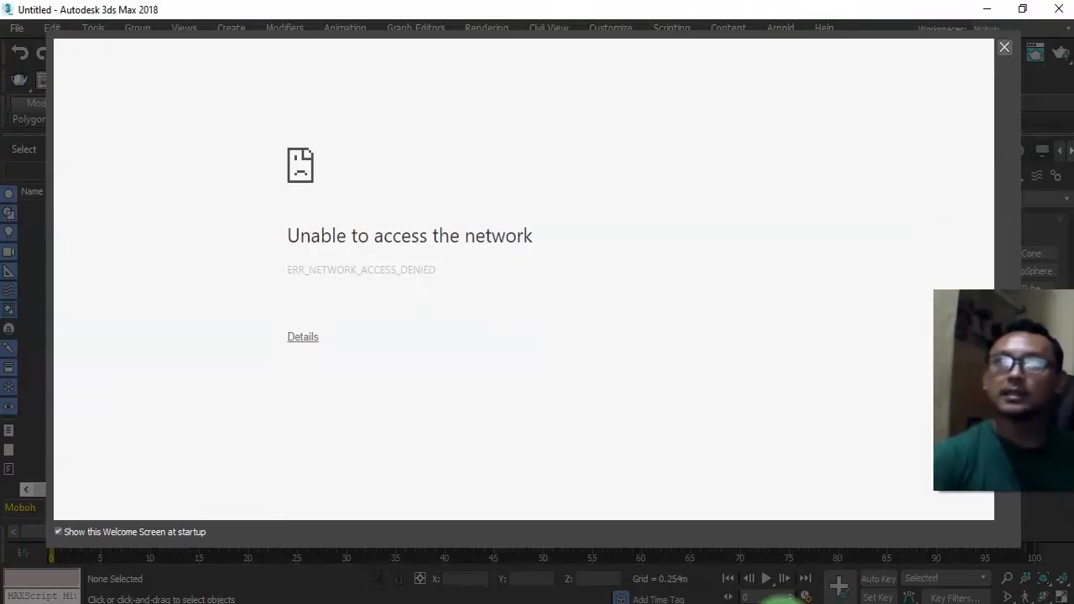
left_click(1001, 39)
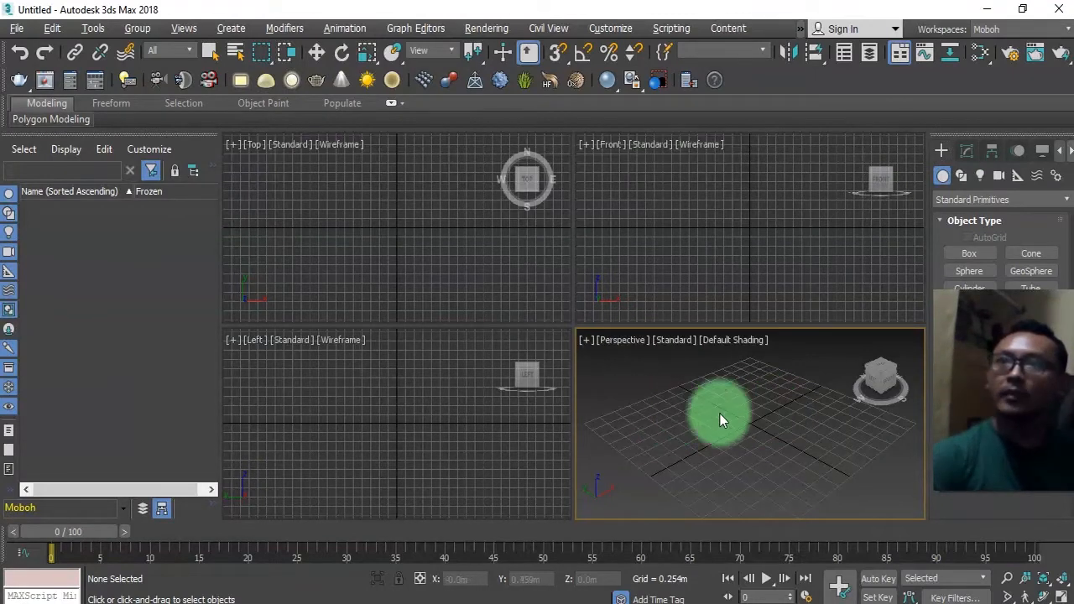
key("alt+w")
left_click_drag(985, 330, 985, 400)
right_click(1014, 429)
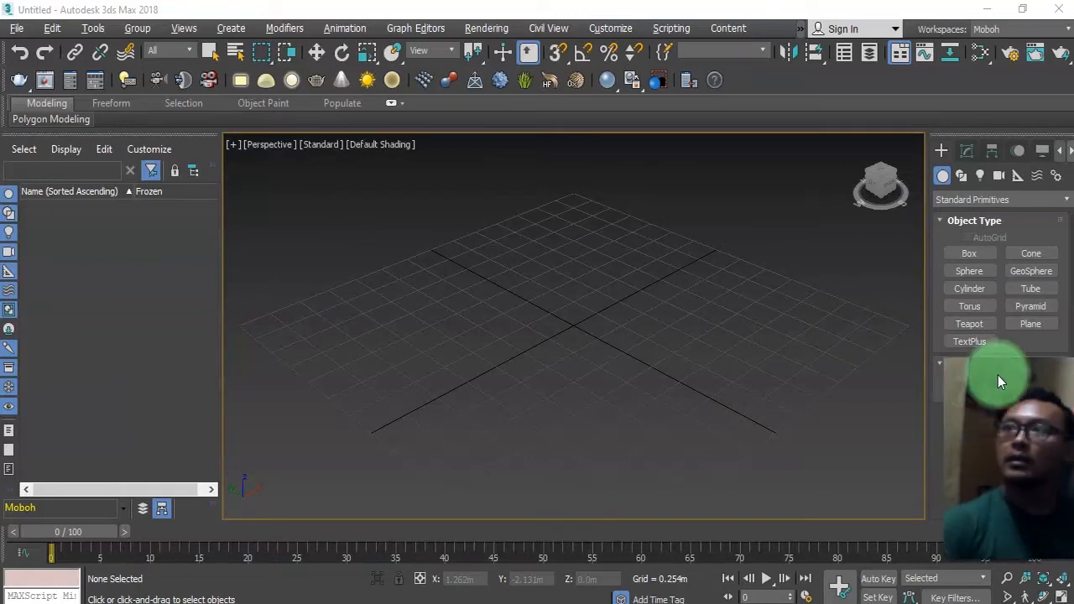
left_click(961, 272)
left_click_drag(579, 326, 751, 360)
right_click(750, 360)
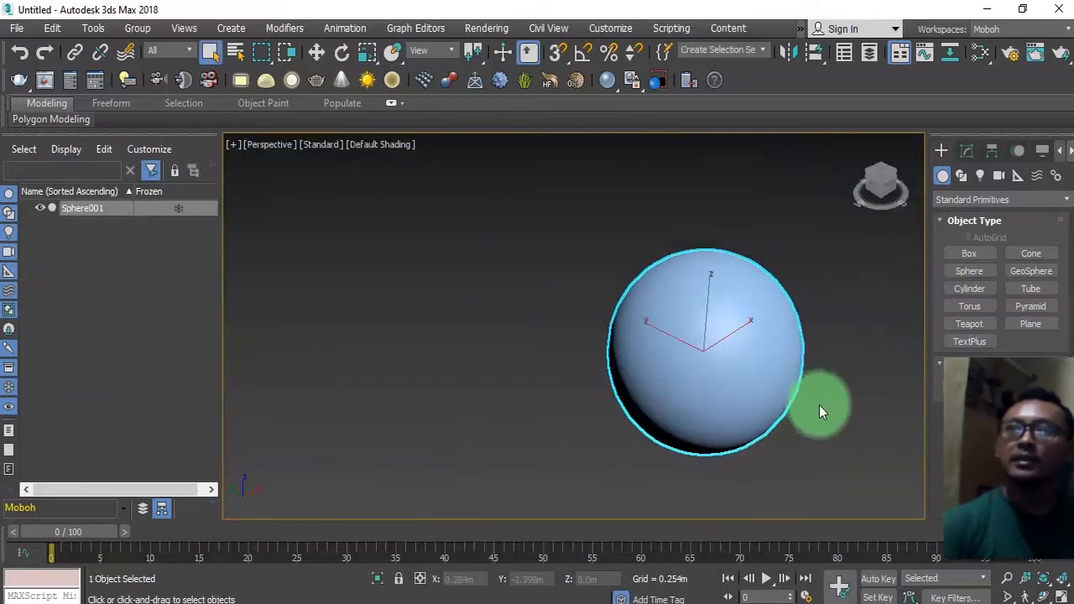
Switch the Perspective viewport's shading to Edged Faces for the selected sphere.
left_click(966, 156)
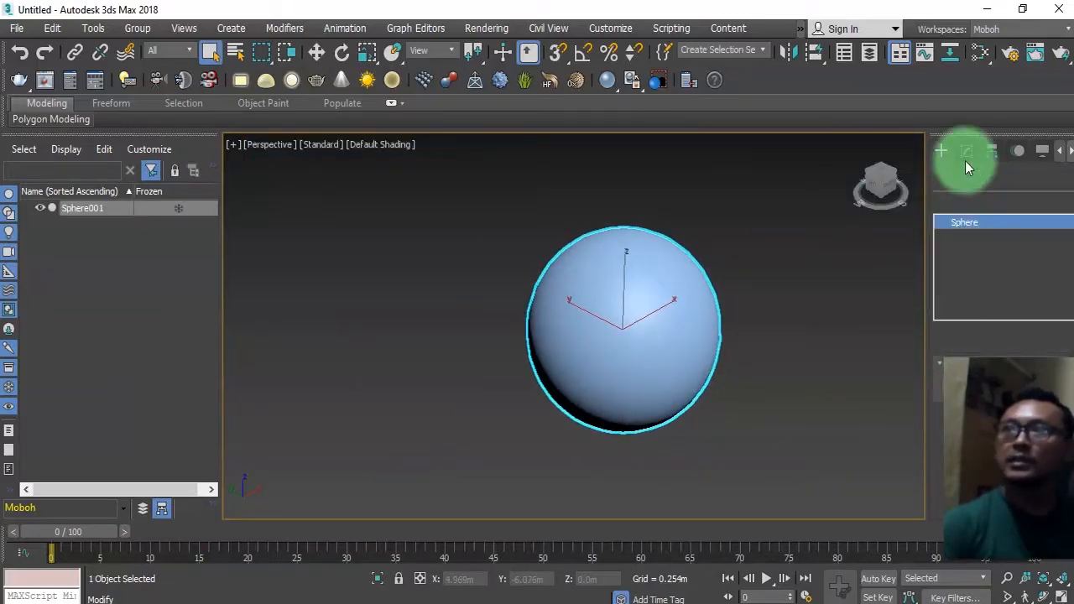
scroll(920, 347, "down", 4)
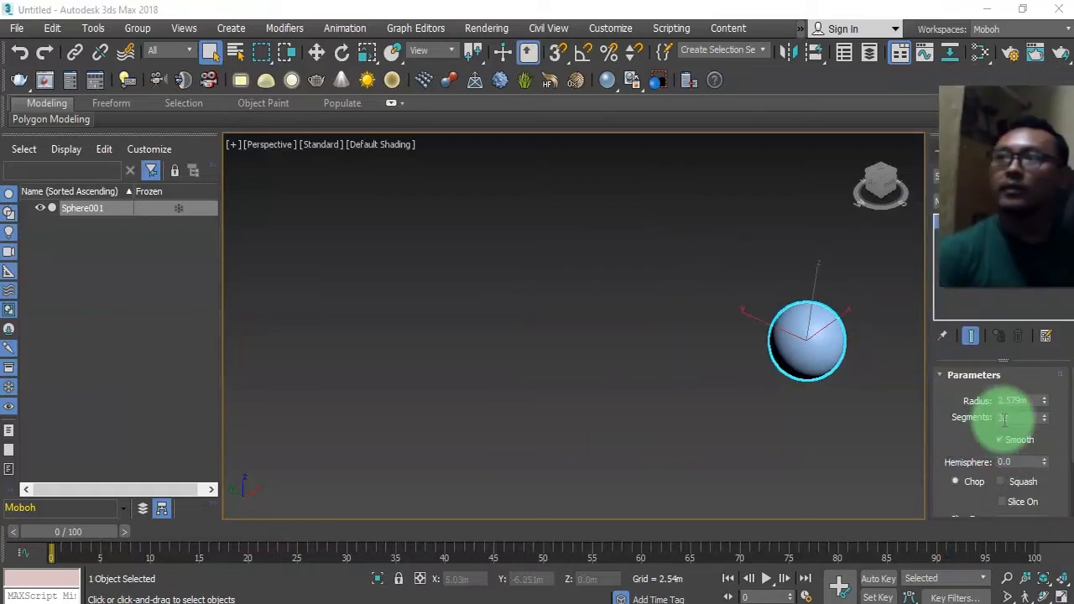
middle_click_drag(822, 422, 712, 423)
scroll(678, 397, "up", 5)
scroll(740, 314, "down", 7)
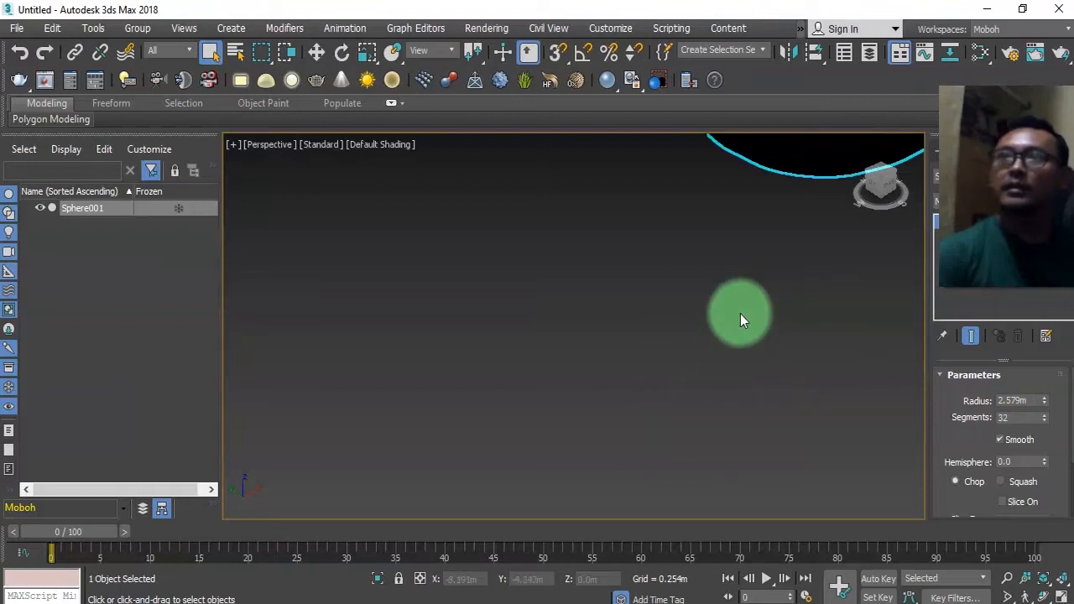
scroll(660, 314, "up", 4)
middle_click_drag(625, 344, 621, 399)
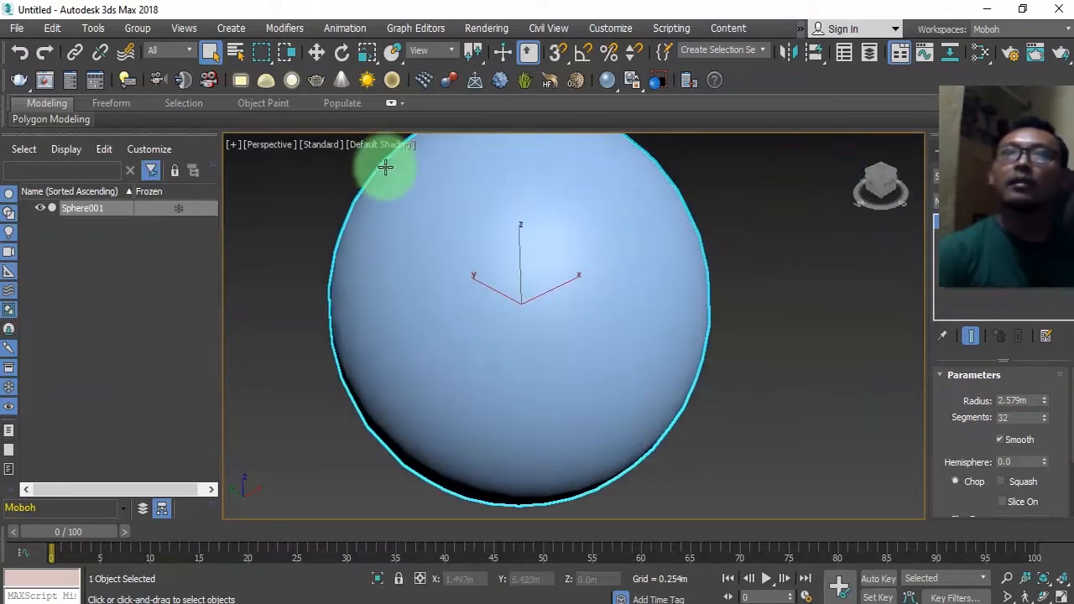
left_click(391, 146)
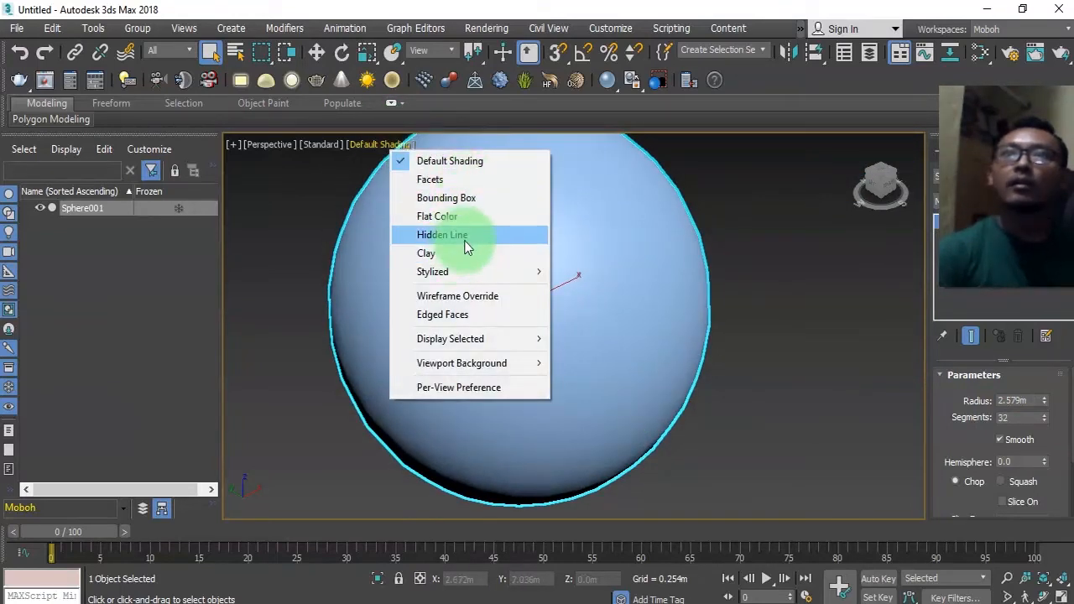
left_click(446, 311)
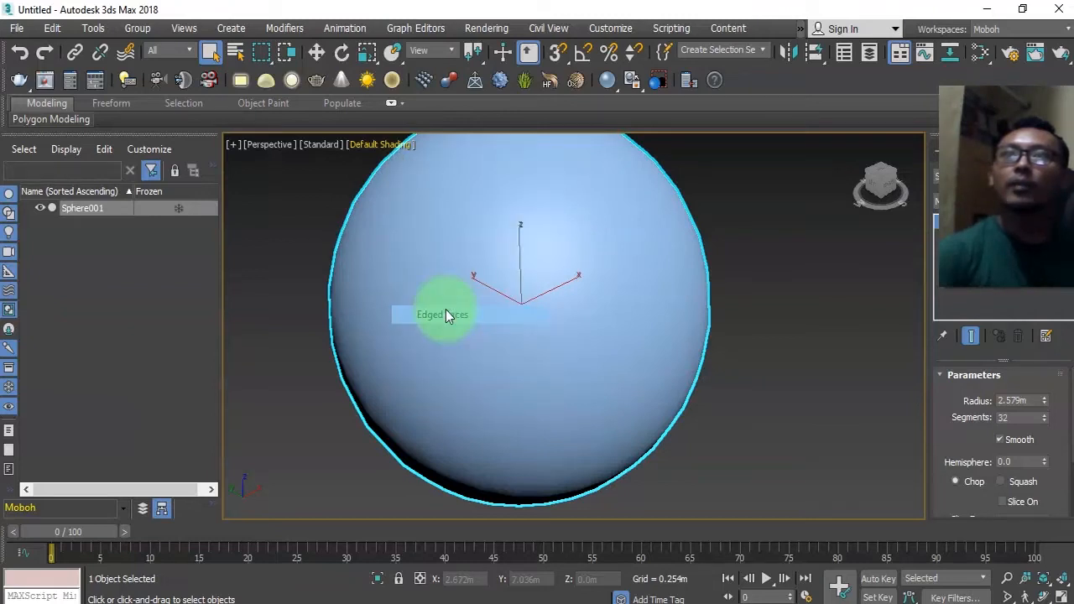
Set the sphere's segments to 128.
left_click(1022, 418)
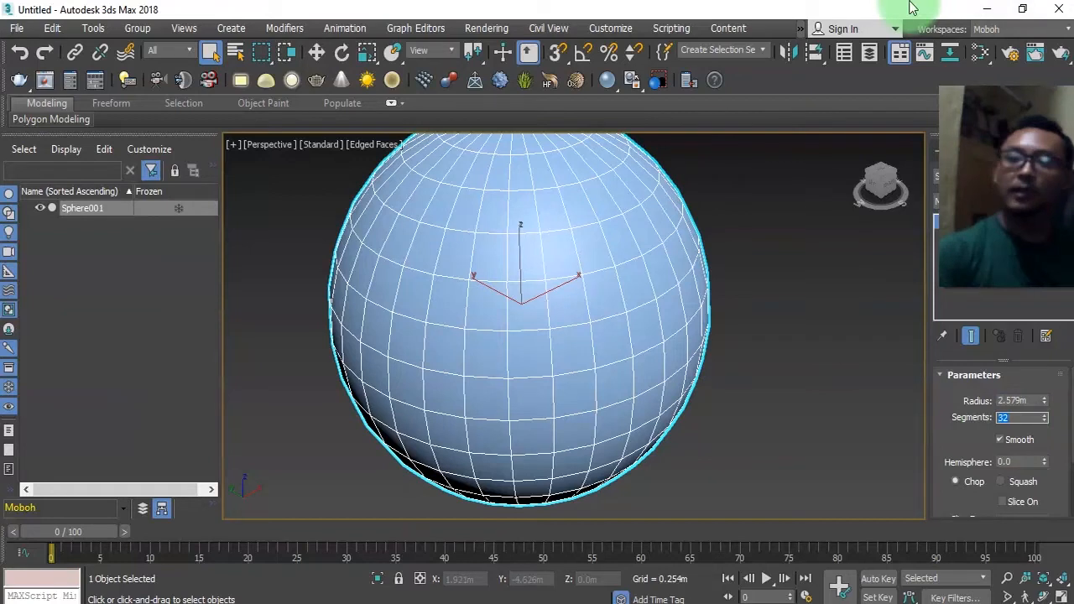
key("Return")
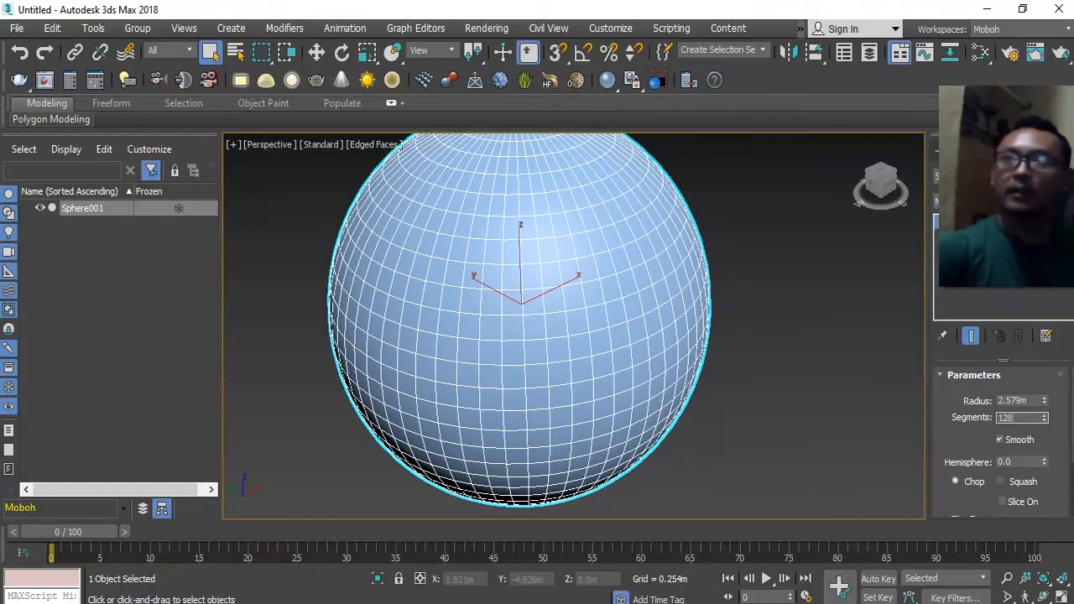
type("128")
key("Return")
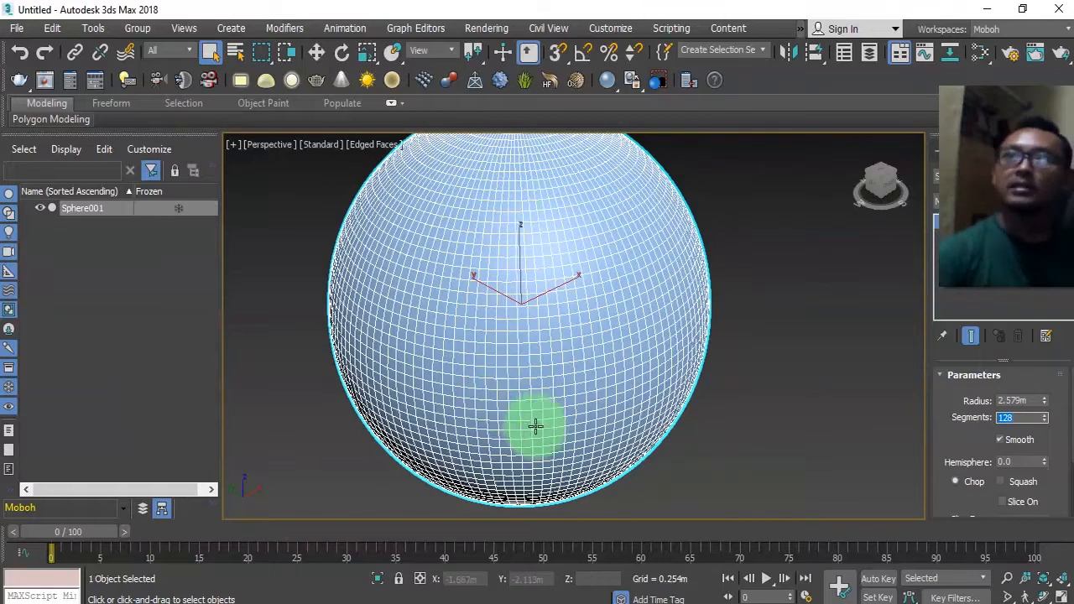
Apply lake.jpg from the Panoramas folder as a texture onto the sphere.
left_click(807, 443)
middle_click_drag(810, 382, 755, 406)
middle_click_drag(561, 406, 591, 404)
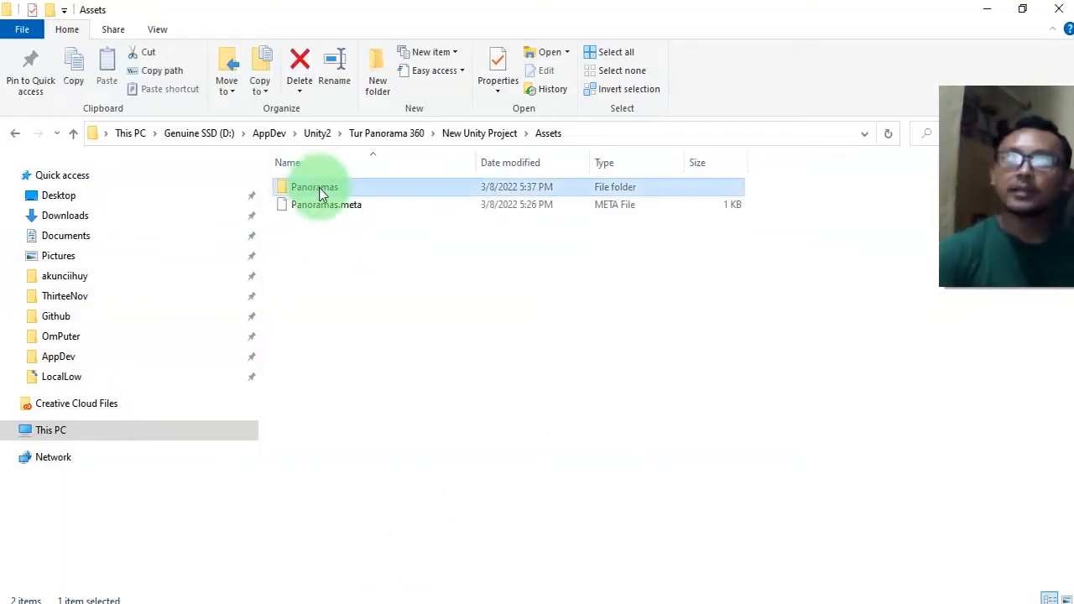
double_click(315, 183)
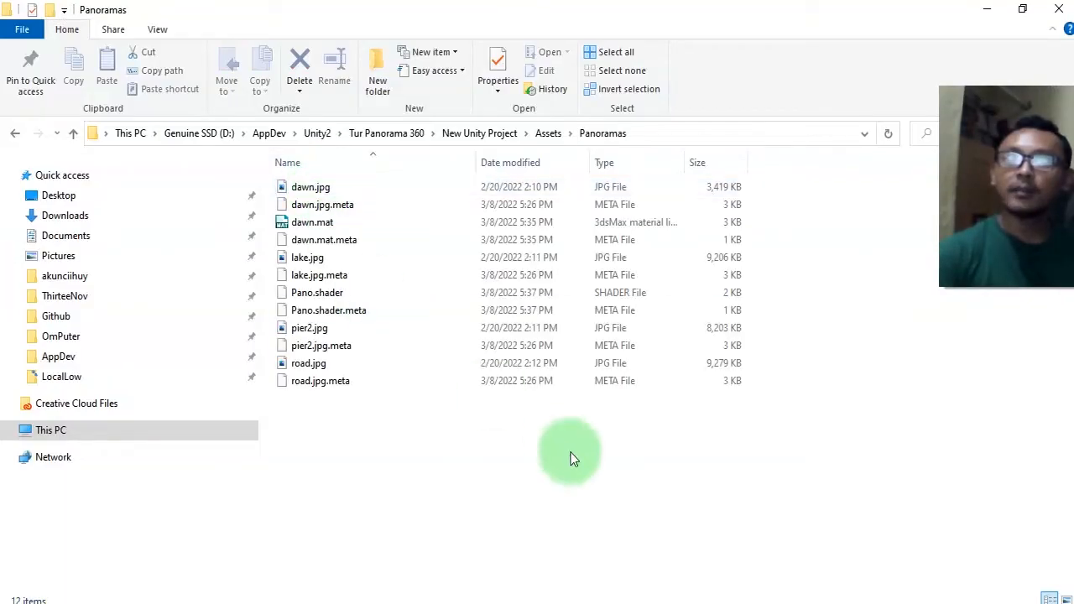
left_click(1066, 599)
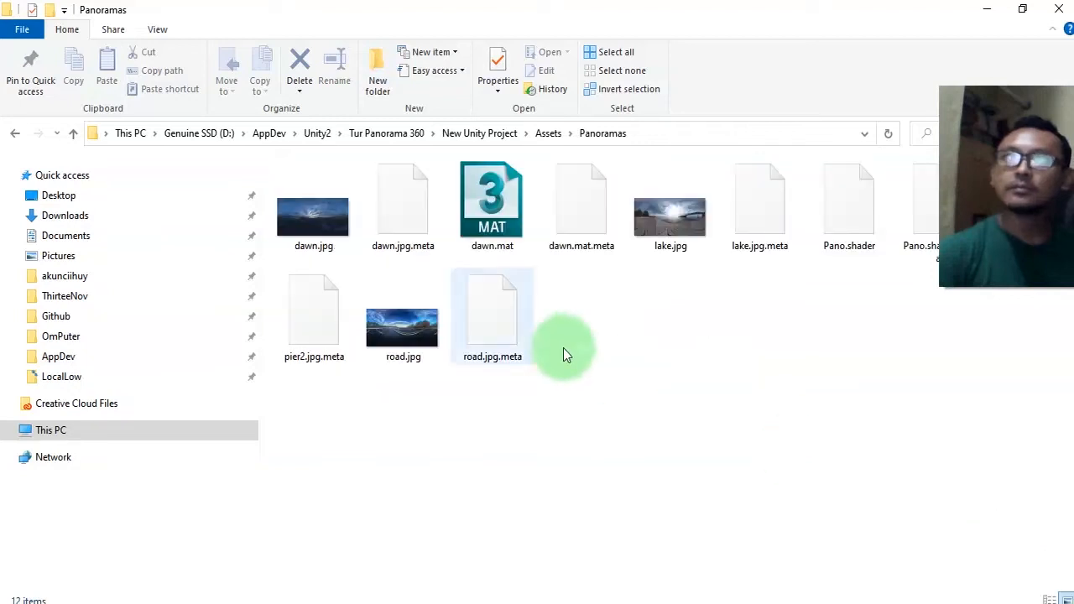
left_click(670, 220)
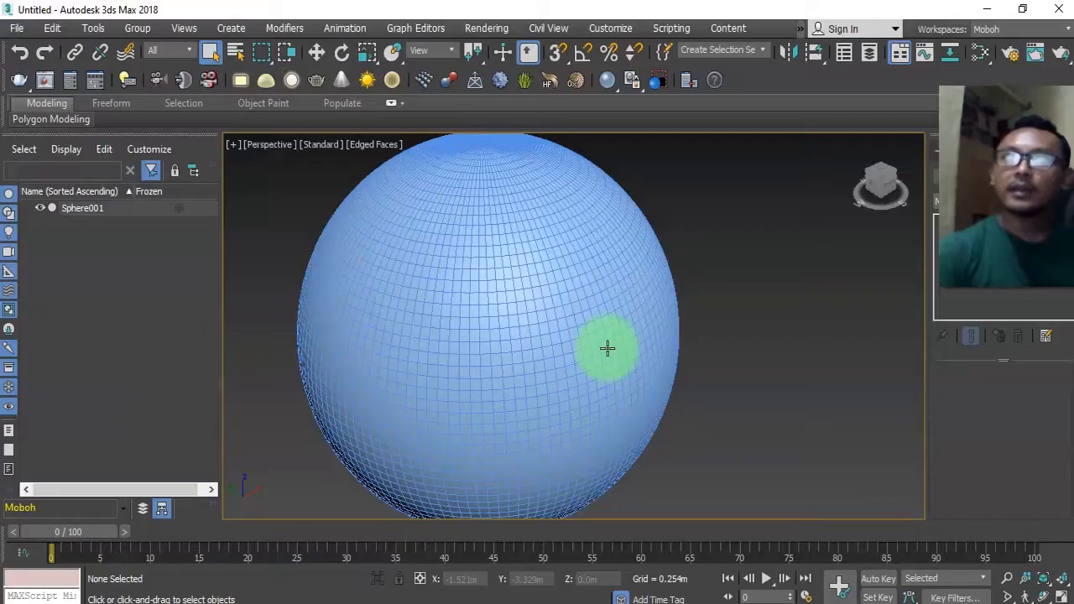
left_click(507, 290)
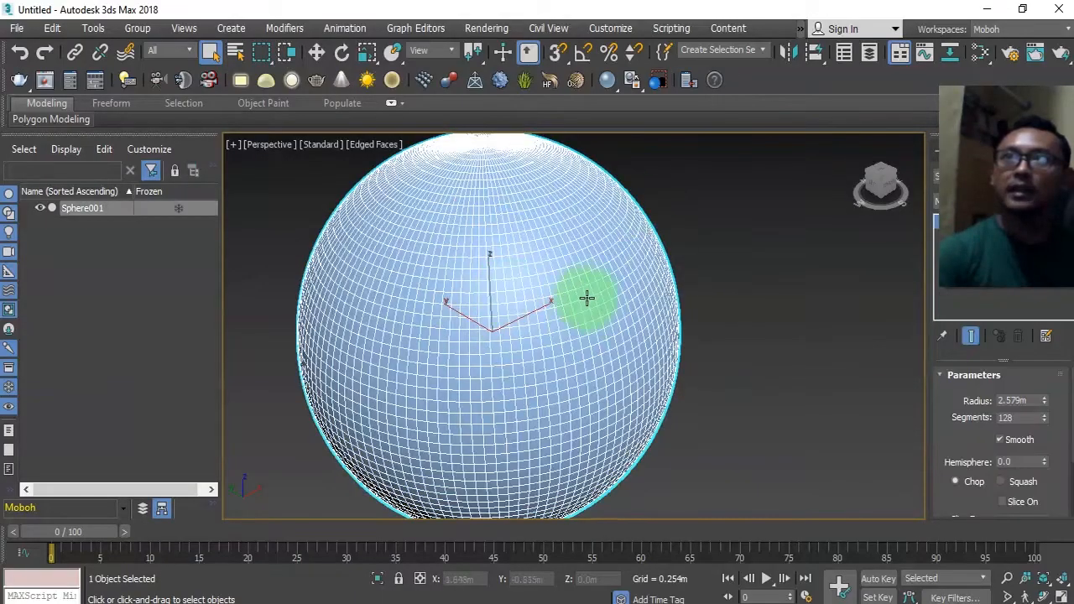
key("alt+Tab")
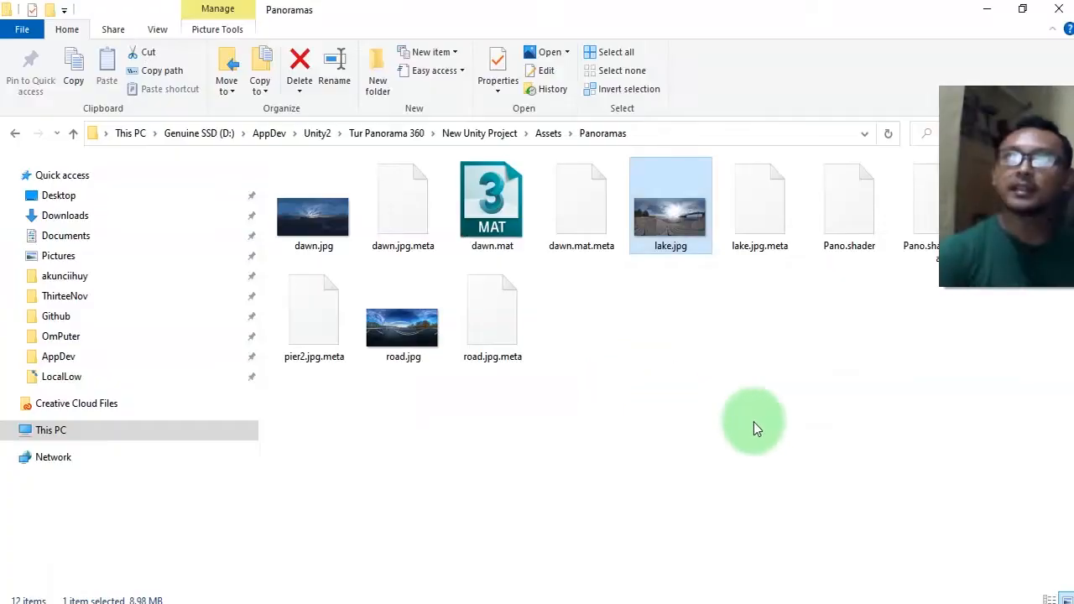
left_click_drag(674, 233, 528, 344)
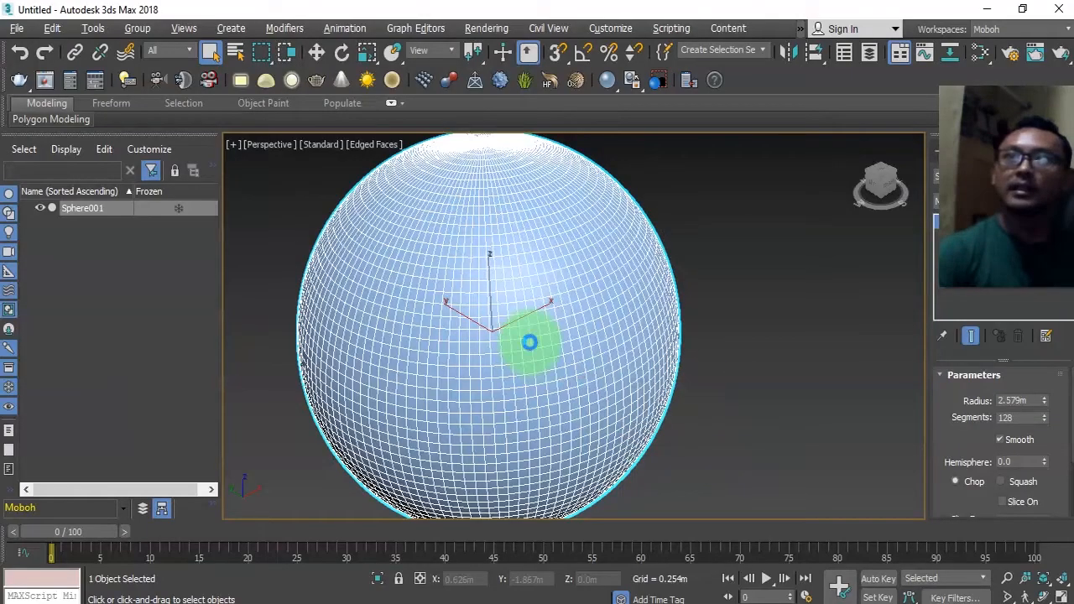
middle_click_drag(772, 435, 575, 329, "alt")
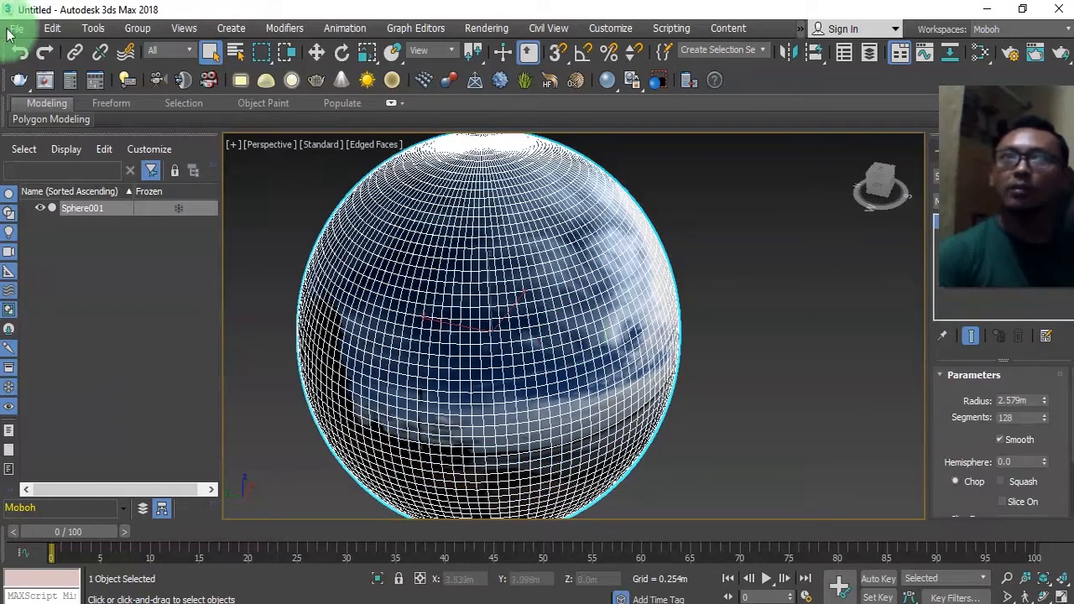
right_click(481, 275)
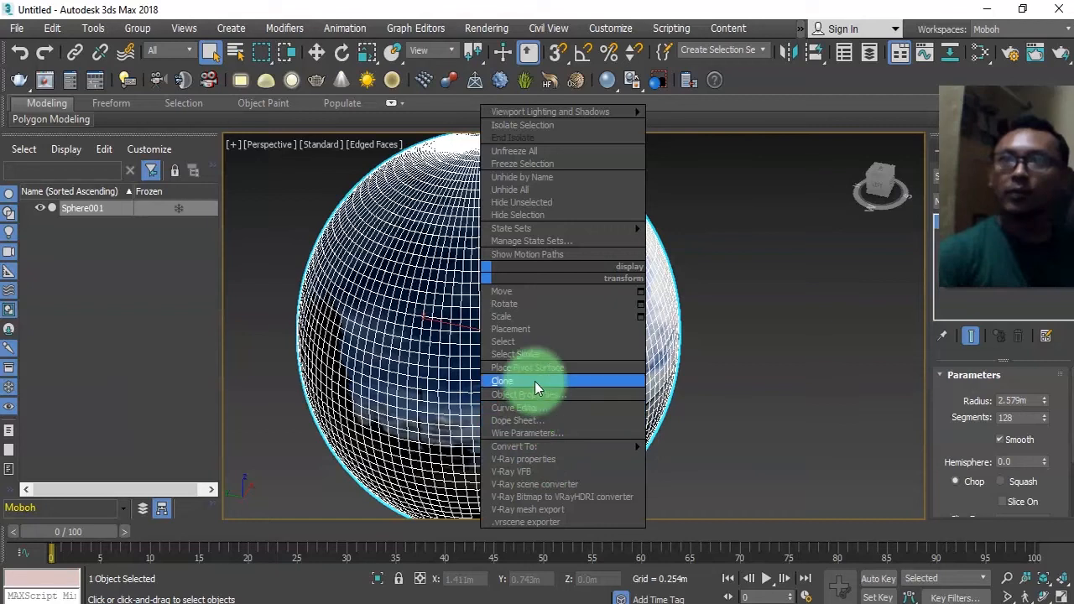
left_click(536, 395)
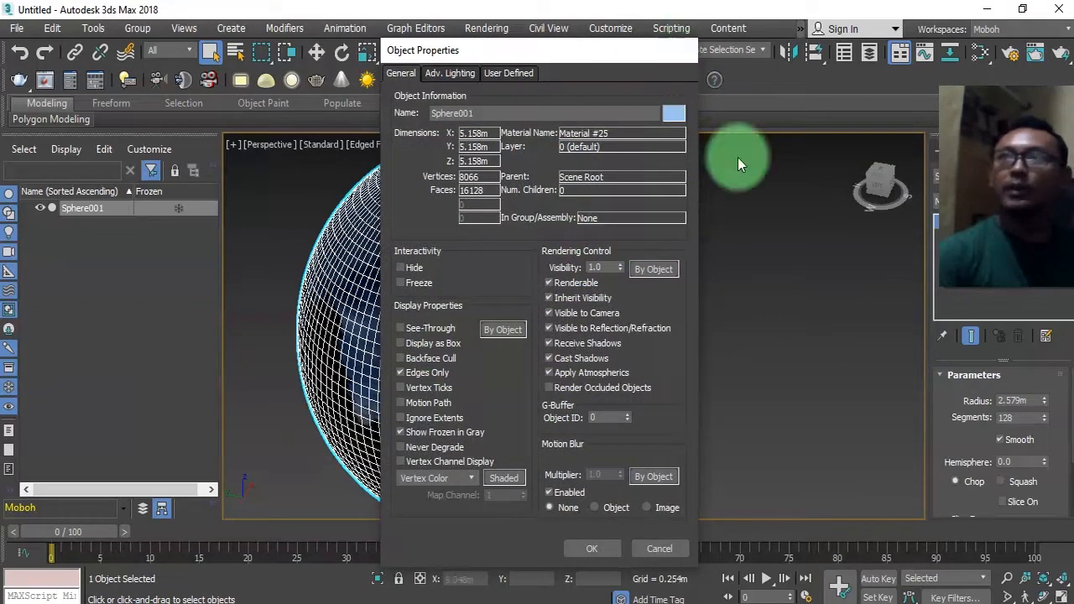
left_click_drag(1039, 198, 1031, 400)
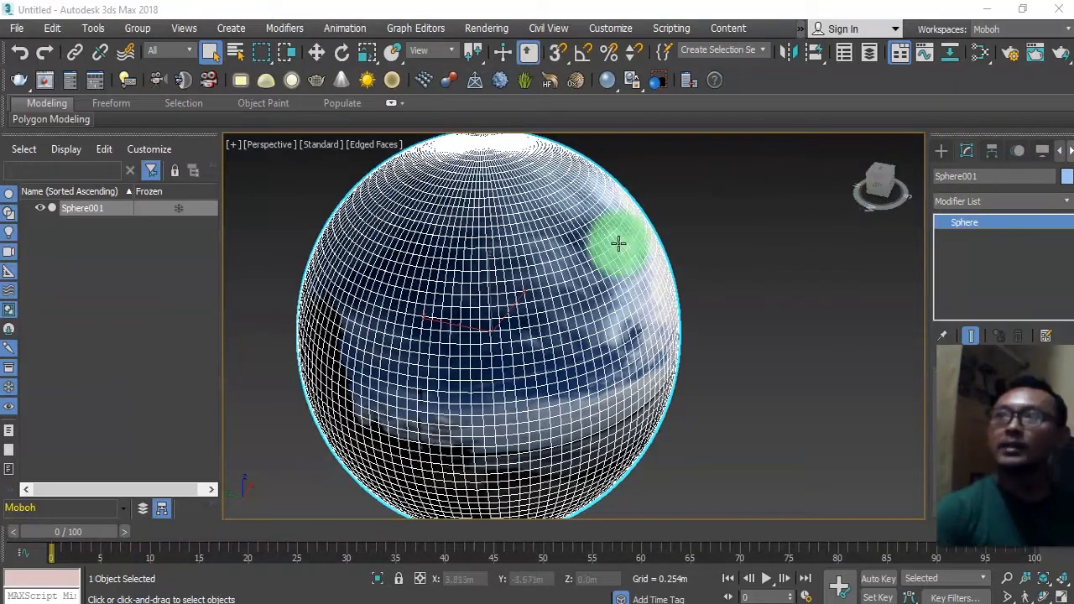
Add a Normal modifier to the sphere and enable Flip Normals.
left_click(1066, 202)
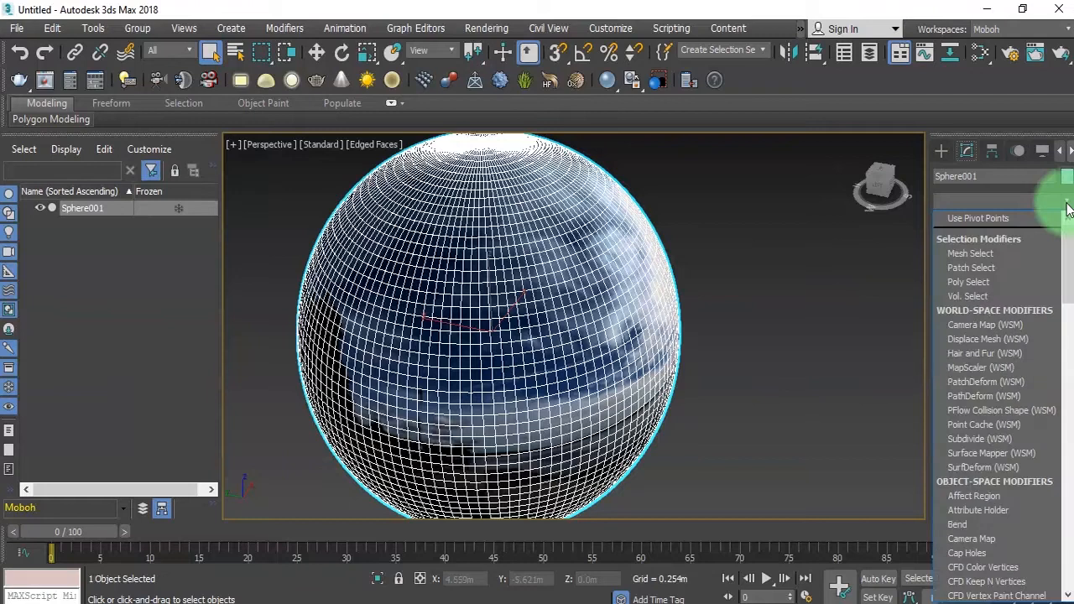
type("n")
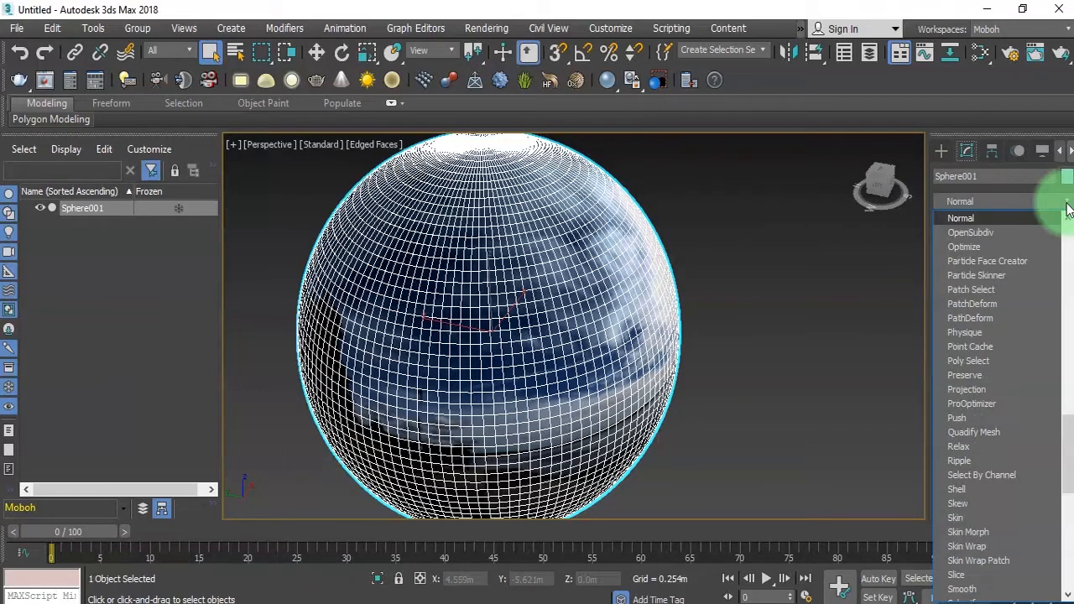
left_click(986, 218)
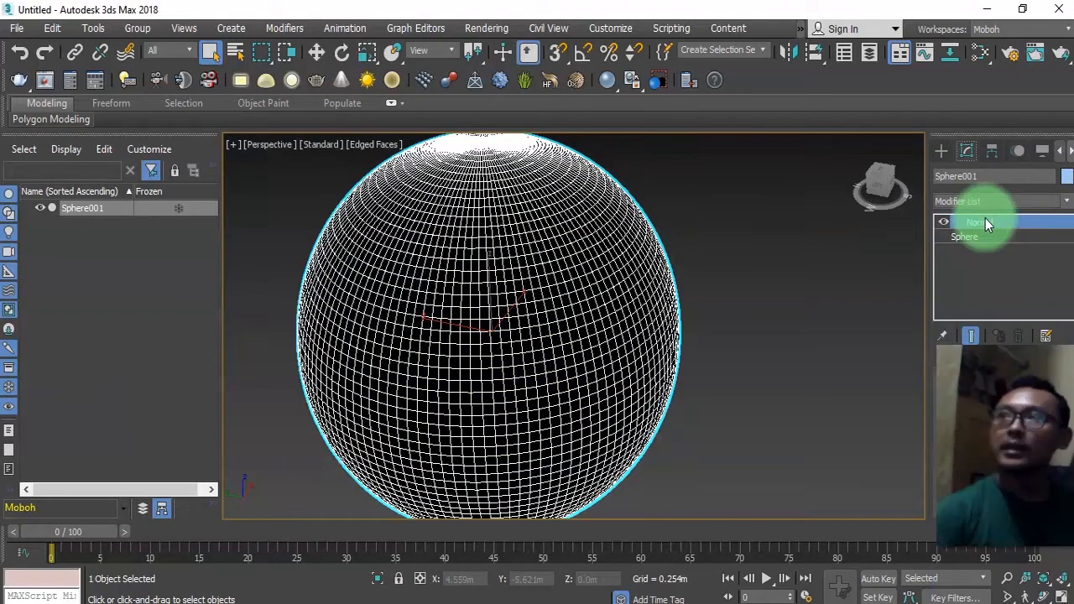
left_click(747, 325)
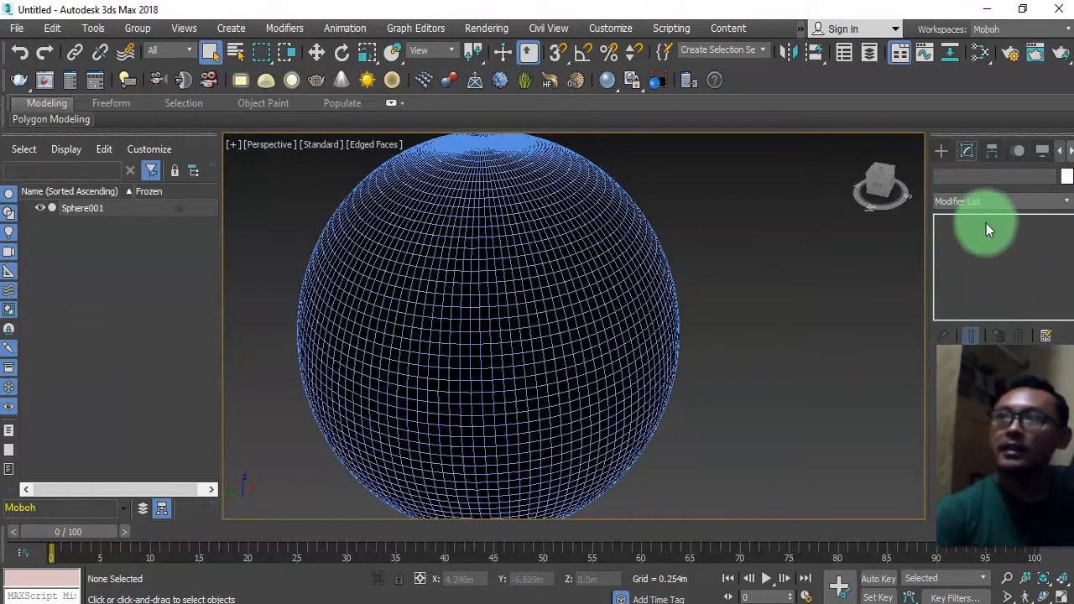
left_click(523, 305)
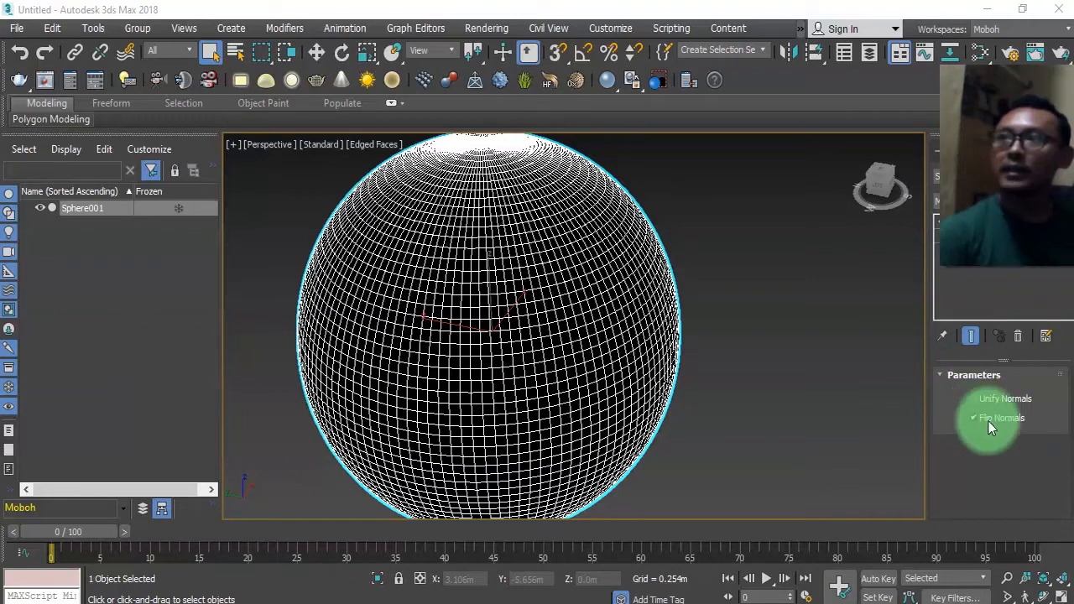
left_click(975, 419)
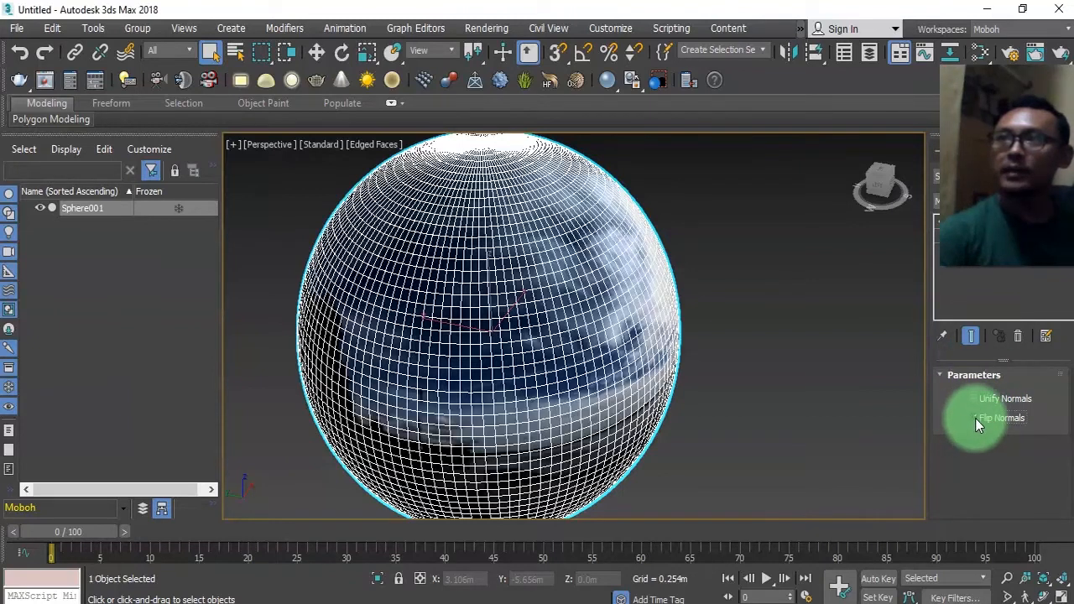
left_click(976, 418)
left_click(975, 418)
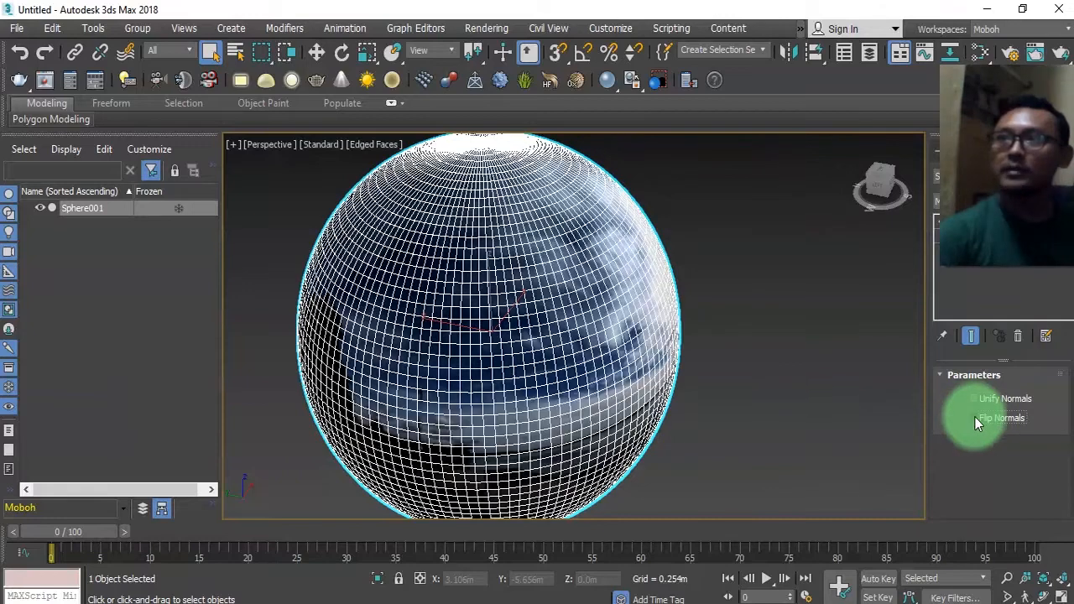
left_click(975, 418)
Zoom into the sphere to inspect the panorama texture from inside.
scroll(470, 327, "up", 10)
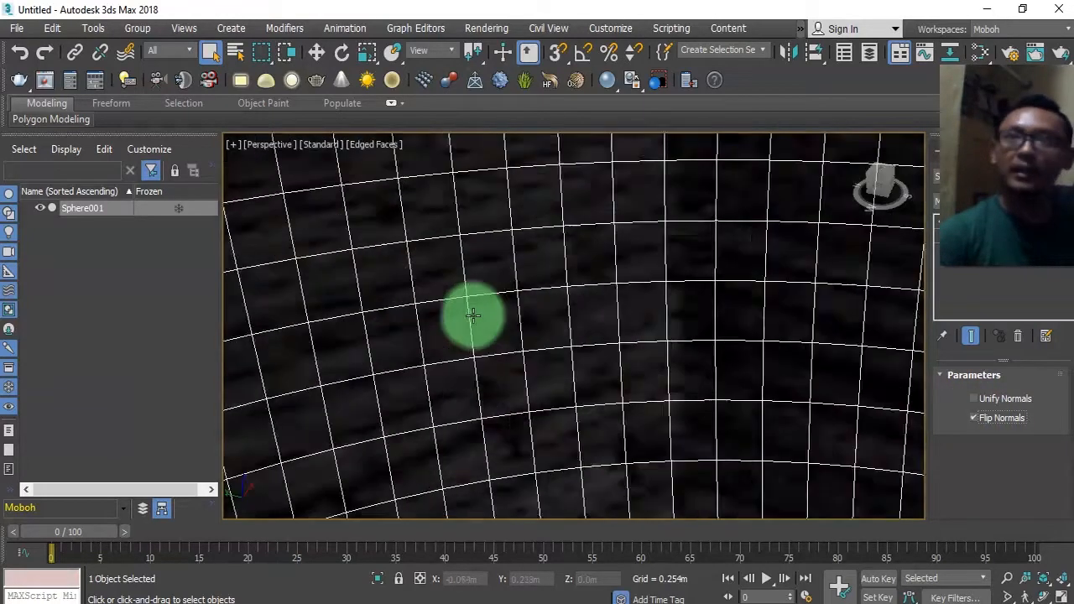
middle_click_drag(506, 381, 714, 355, "alt")
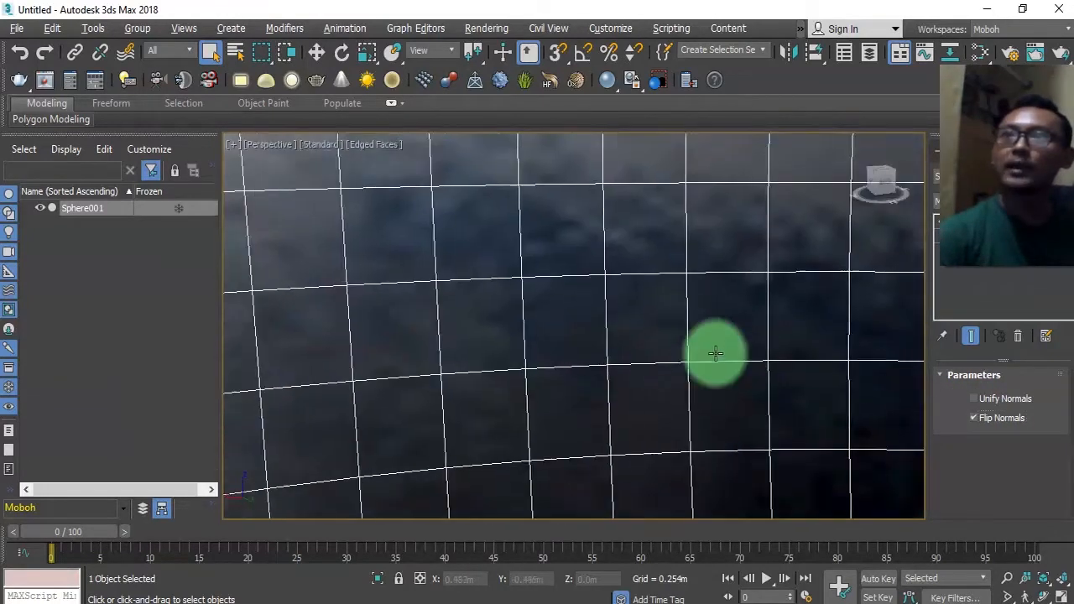
scroll(643, 367, "down", 5)
scroll(636, 376, "down", 8)
scroll(635, 378, "up", 10)
middle_click_drag(638, 387, 652, 350, "alt")
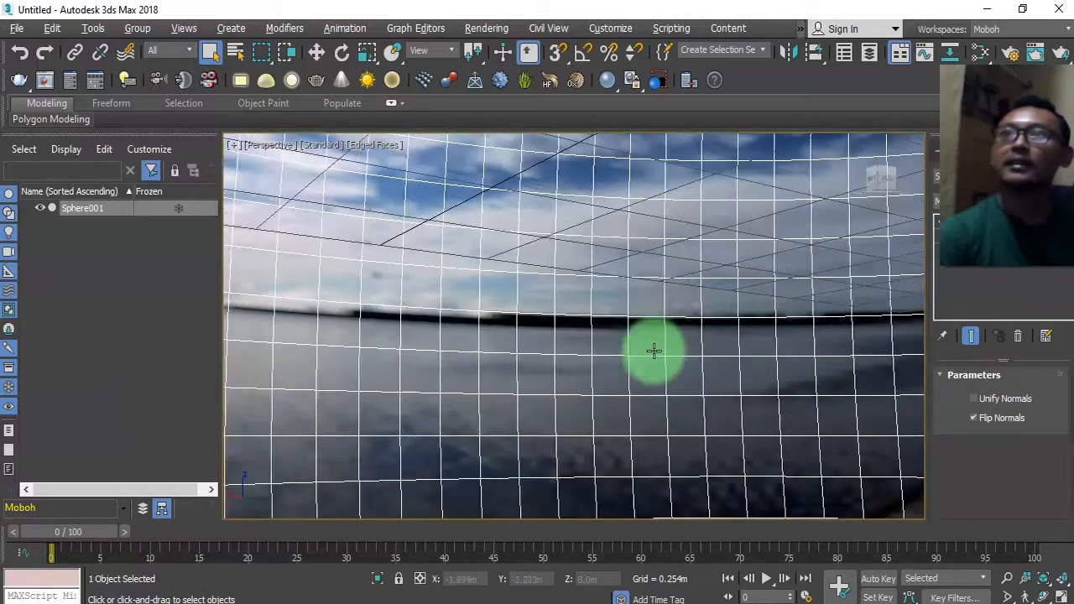
scroll(646, 352, "down", 10)
scroll(647, 420, "up", 8)
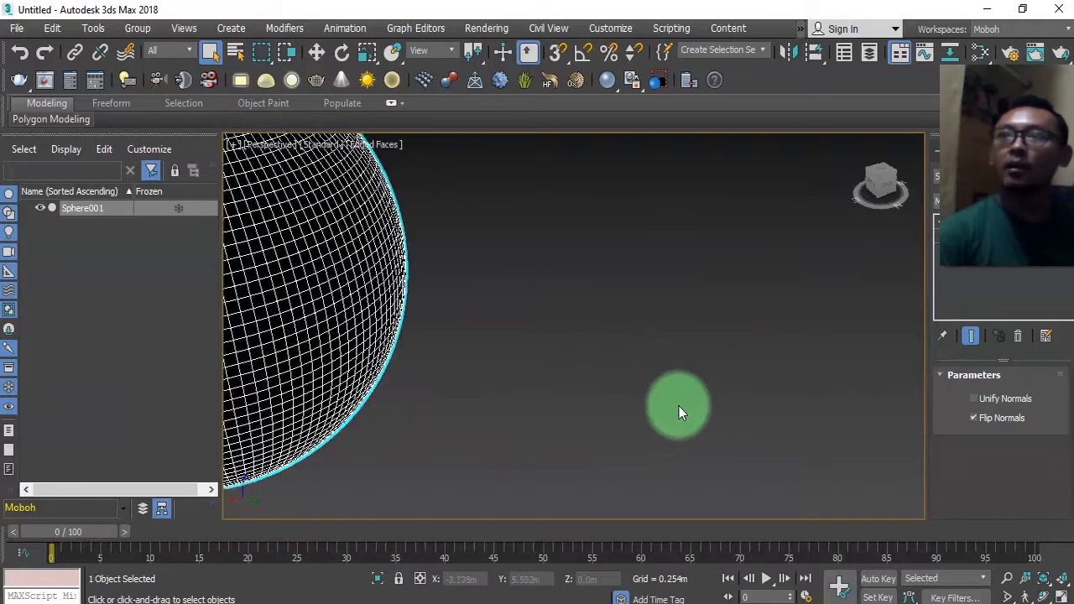
Open the export dialog for the selected sphere and navigate to the Unity project's Assets folder.
scroll(663, 386, "down", 6)
scroll(625, 374, "up", 3)
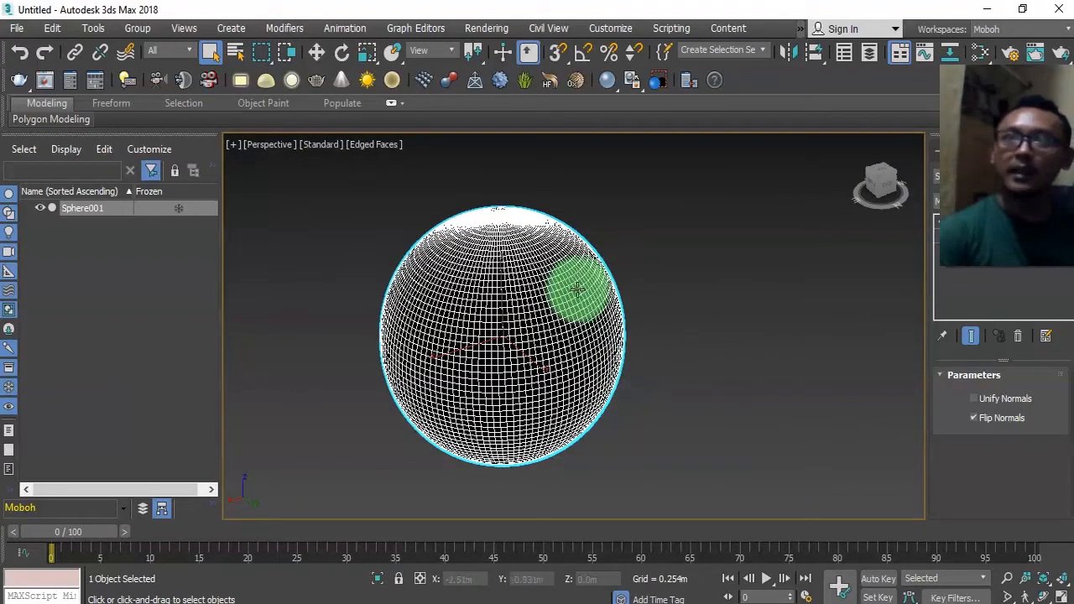
right_click(518, 346)
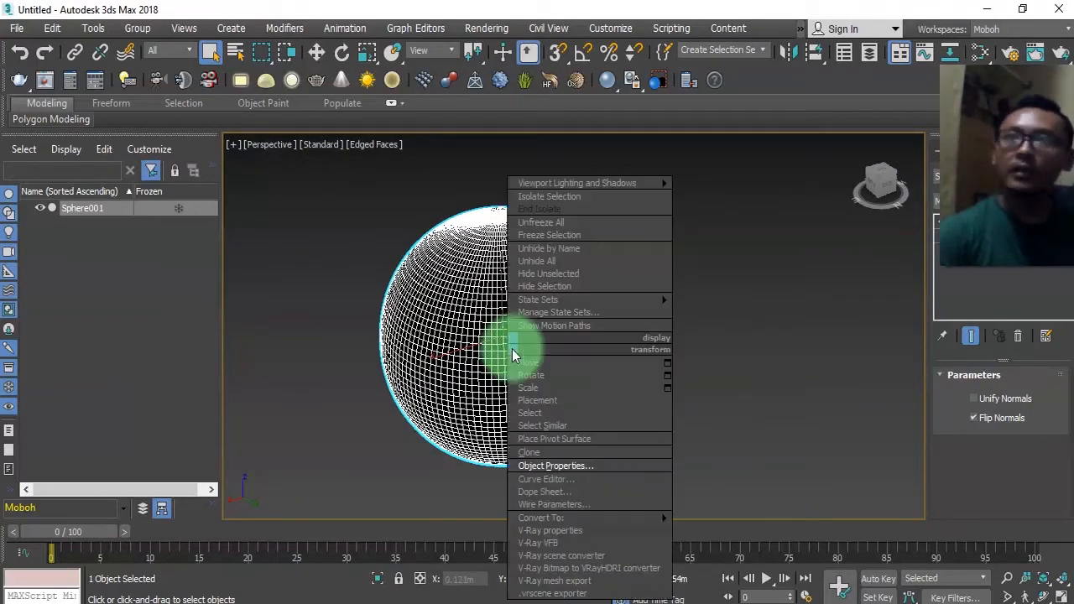
left_click(16, 30)
left_click(15, 30)
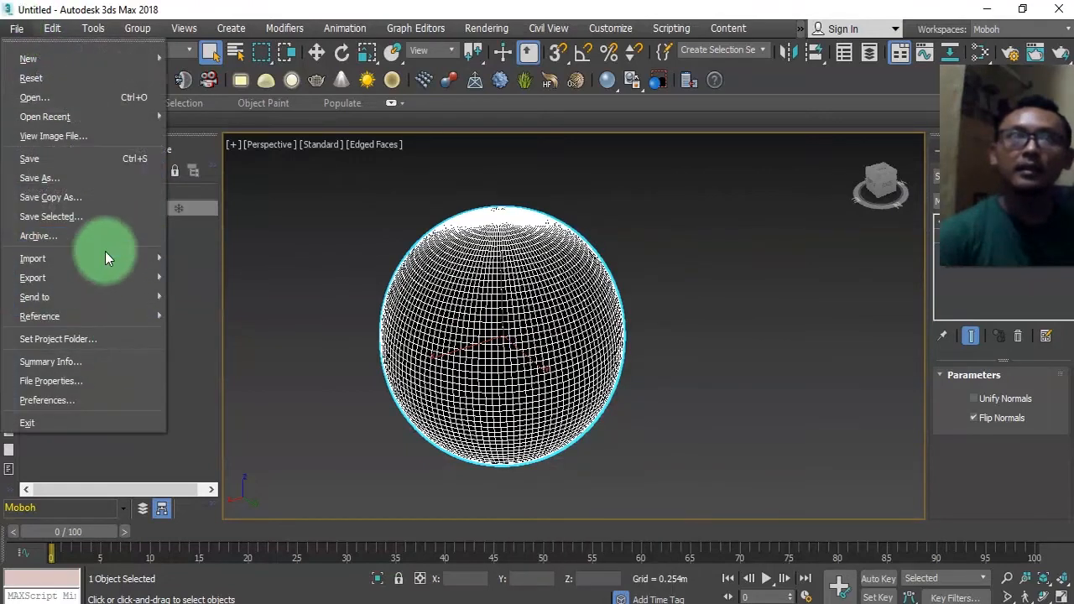
mouse_move(110, 282)
left_click(249, 312)
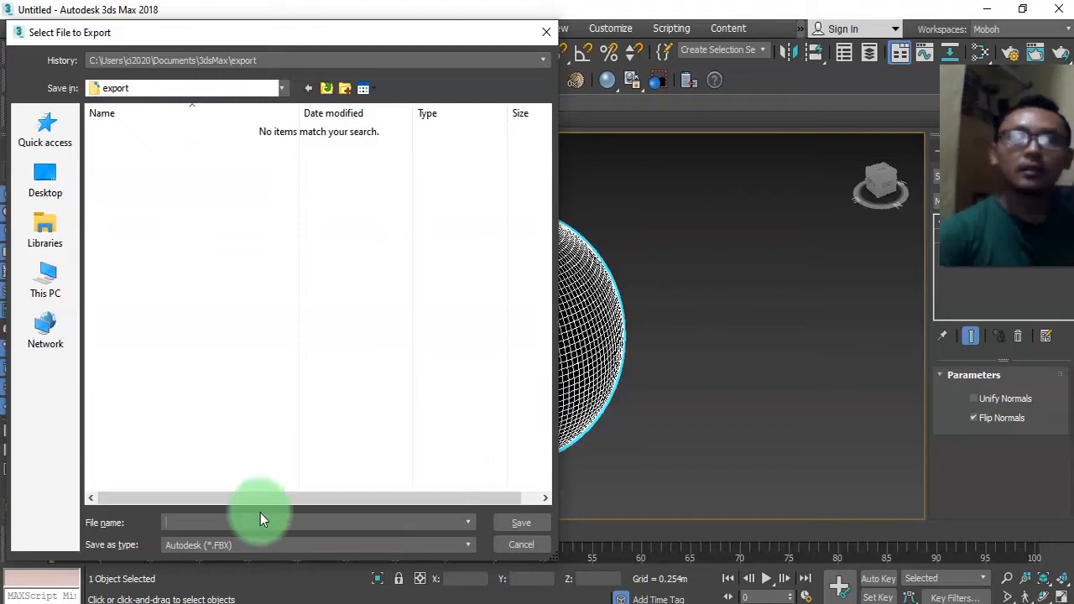
type("D:\\AppDev\\Unity2\\Tur Panorama 360\\New Unity Project\\Assets")
key("Return")
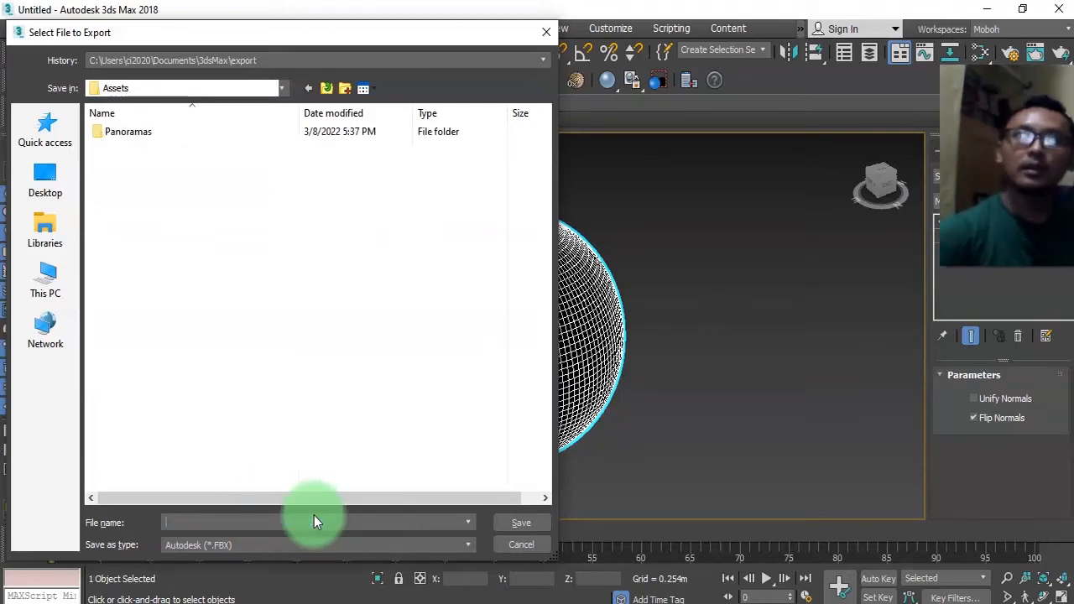
Export the sphere as an FBX file named Sphere with the default FBX export settings.
type("Sphere")
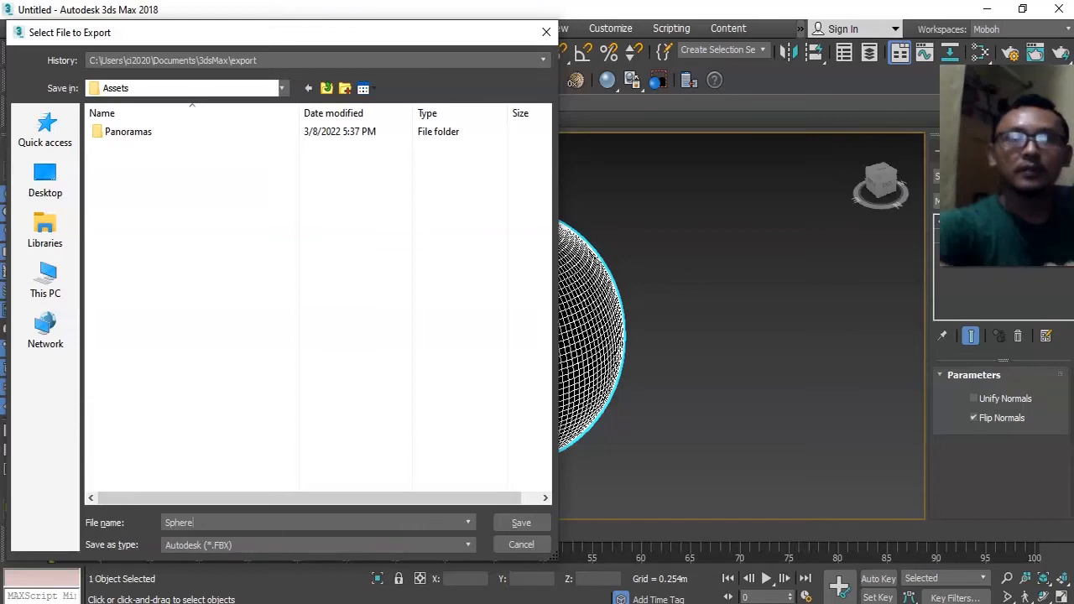
key("Return")
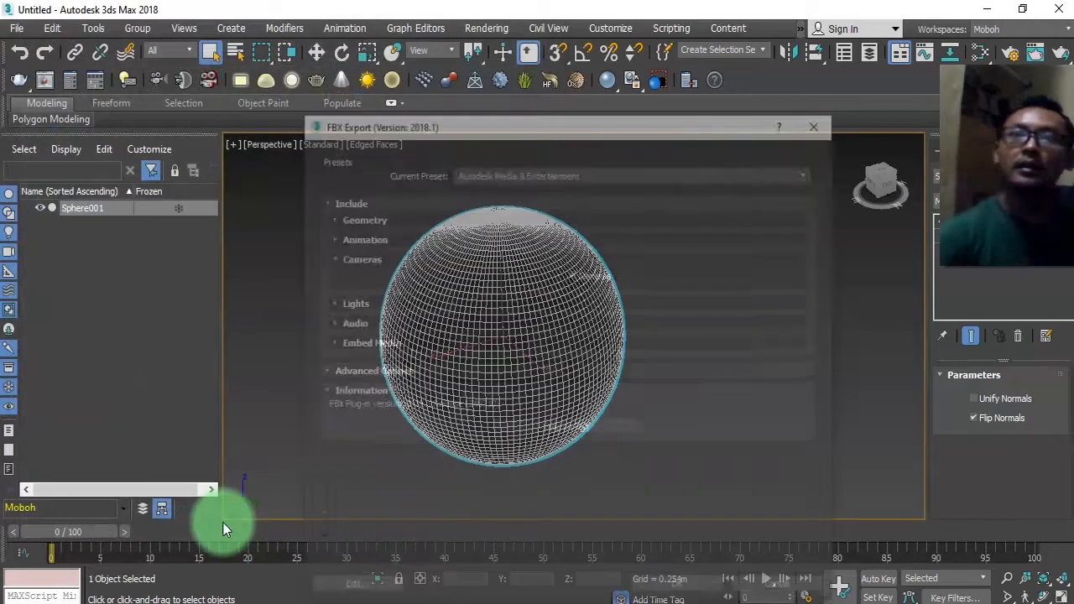
left_click(680, 590)
left_click(335, 452)
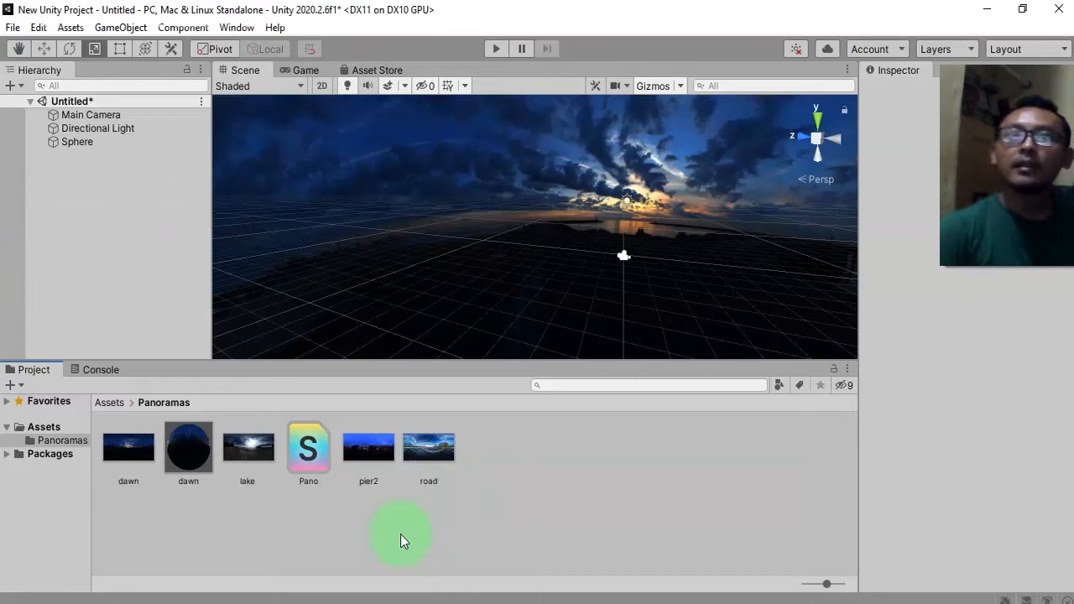
Delete the old sphere from the Unity scene and undo the deletion.
scroll(468, 263, "down", 8)
middle_click_drag(612, 268, 539, 270)
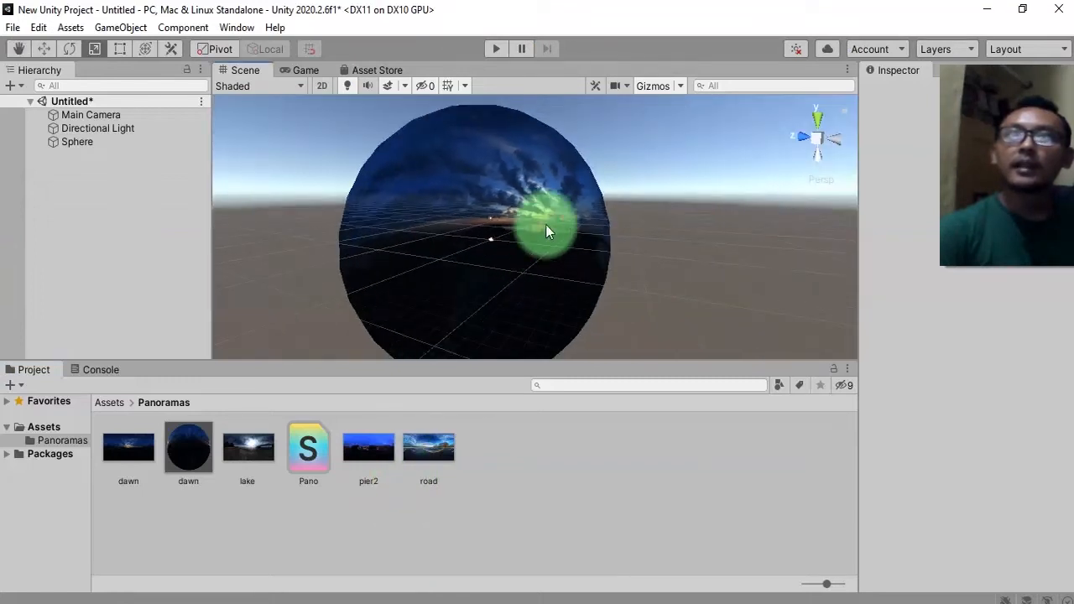
left_click(547, 216)
key("Delete")
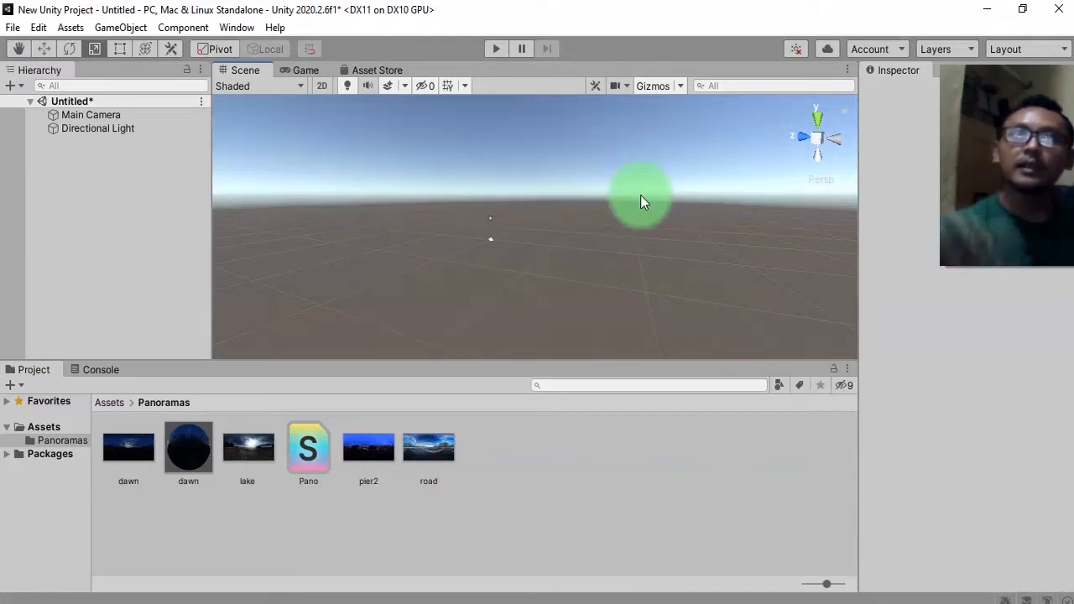
key("ctrl+z")
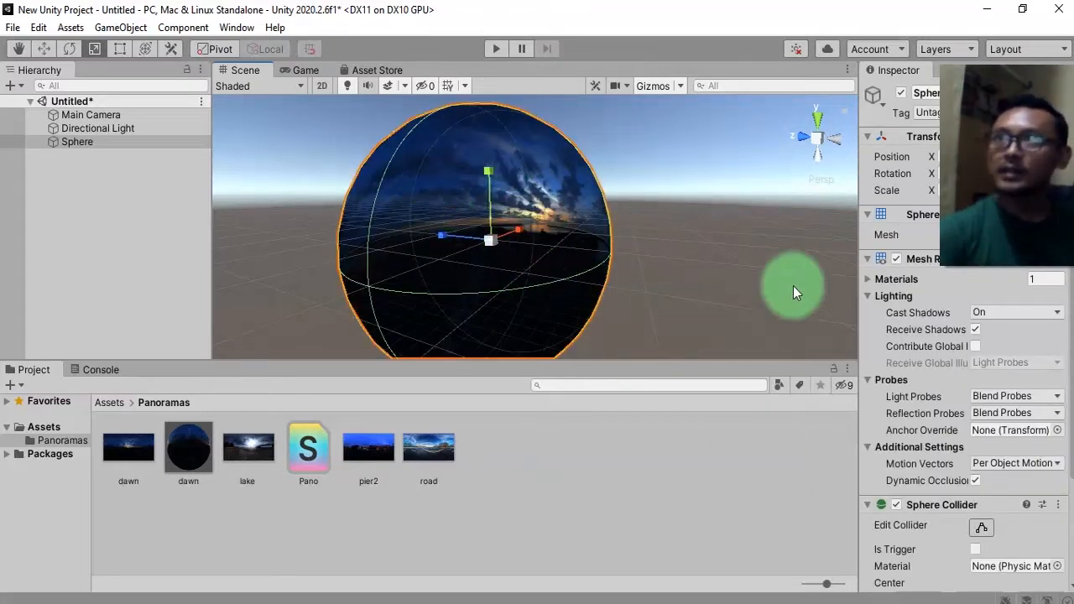
Delete the old sphere from the Unity scene.
scroll(904, 455, "down", 3)
scroll(922, 447, "up", 3)
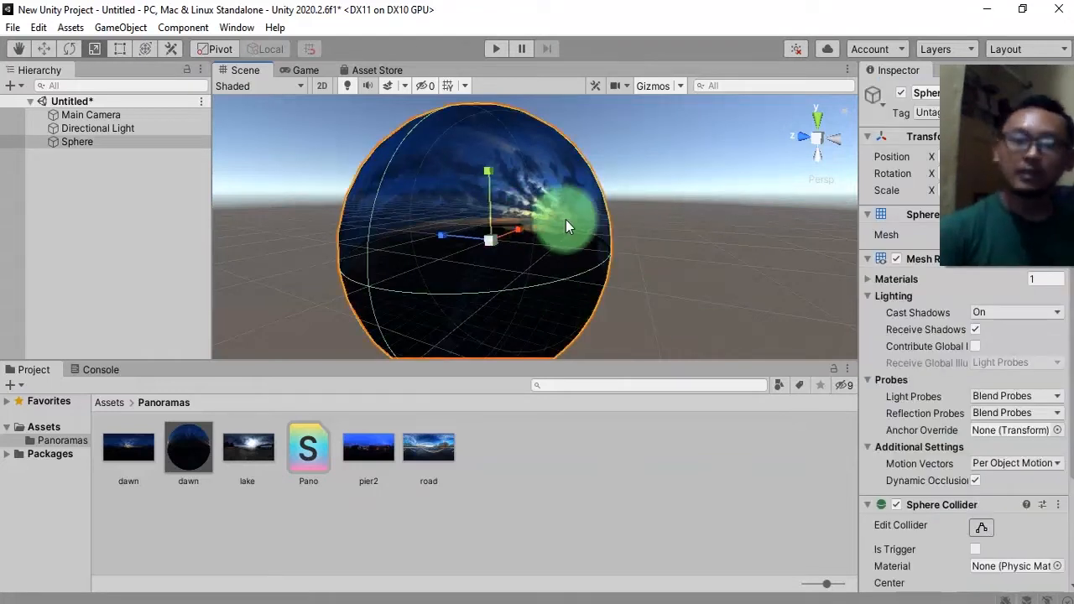
key("Delete")
Place the imported Sphere model from Assets into the scene near the origin and scale it up to about 3.62.
left_click(109, 406)
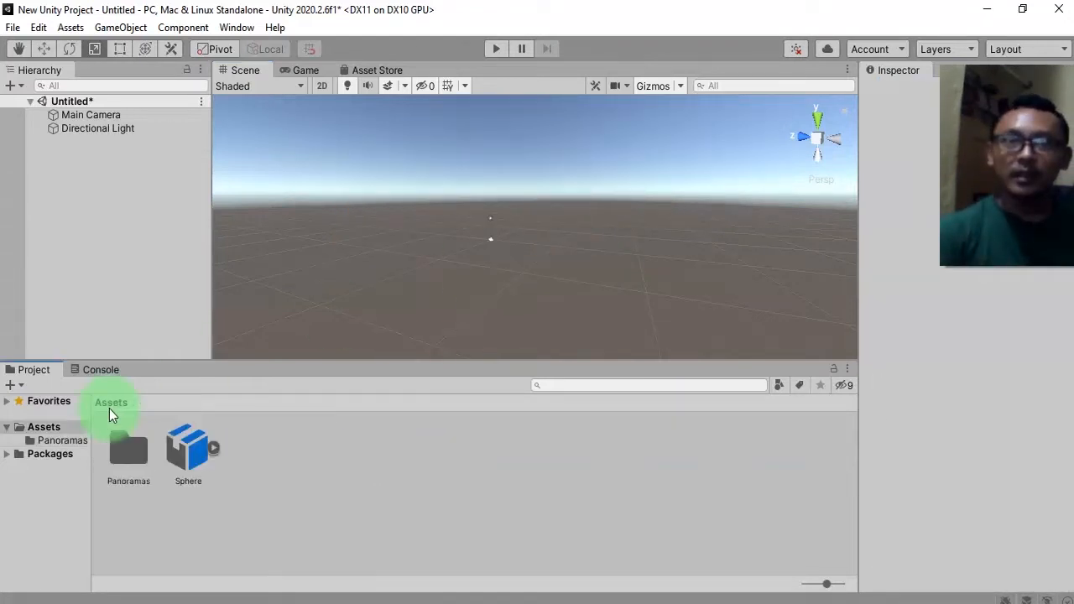
left_click_drag(251, 535, 176, 227)
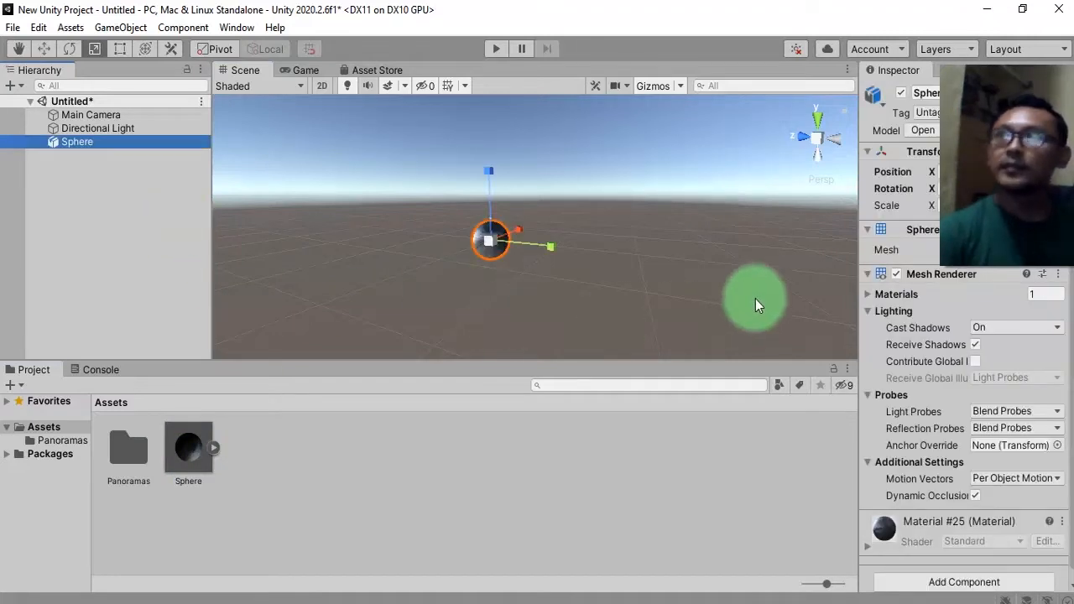
scroll(502, 245, "up", 8)
middle_click_drag(405, 272, 505, 263)
left_click_drag(526, 236, 681, 94)
scroll(560, 273, "down", 3)
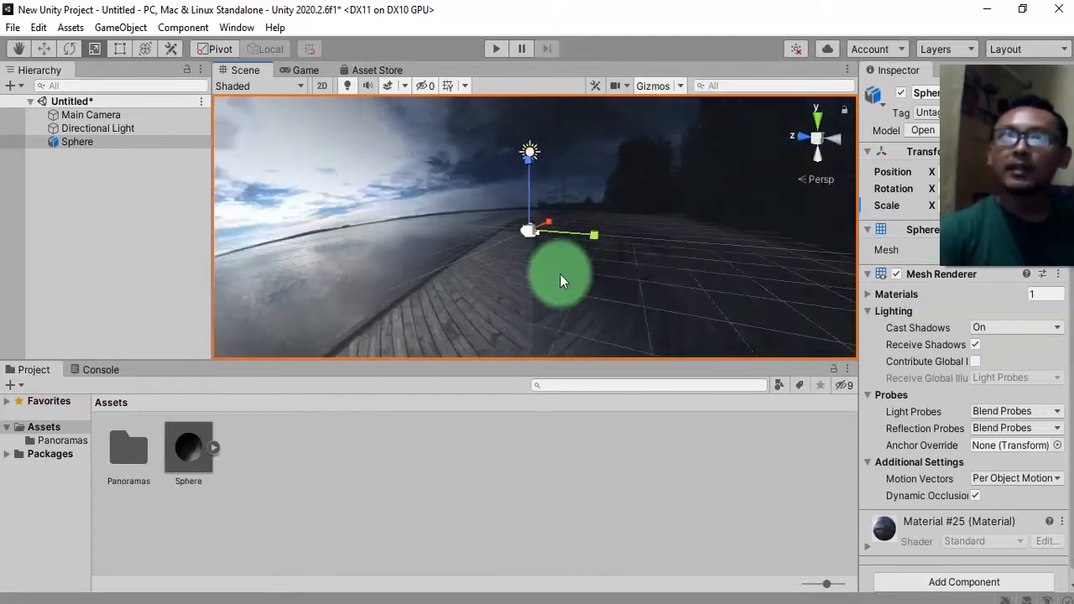
Open the Panoramas folder and apply the dawn panorama onto the sphere.
scroll(560, 274, "down", 3)
left_click_drag(560, 273, 526, 142, "alt")
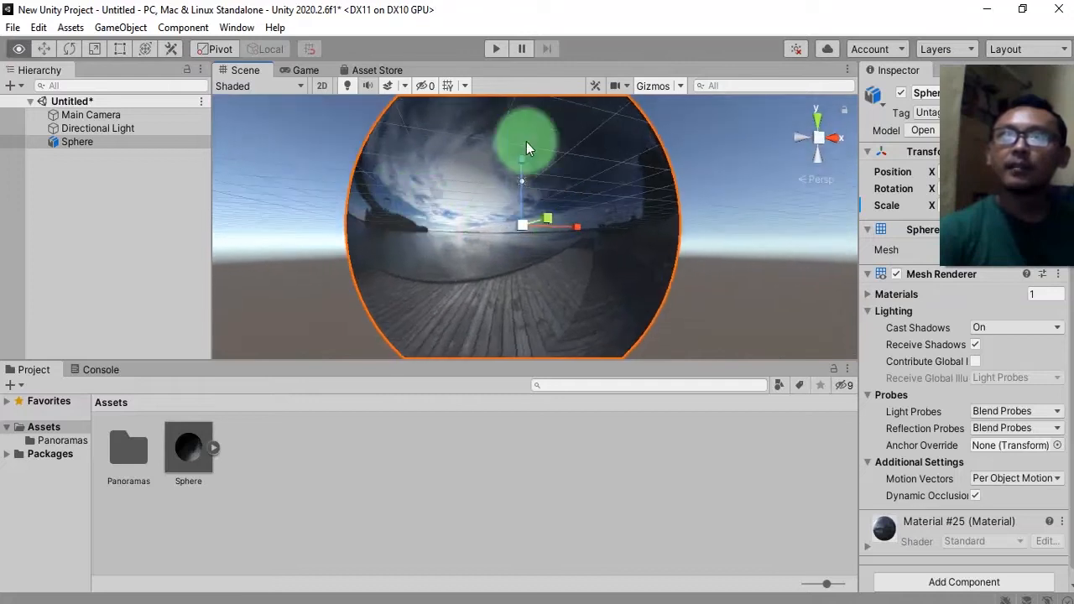
left_click_drag(603, 308, 549, 267, "alt")
scroll(549, 267, "down", 5)
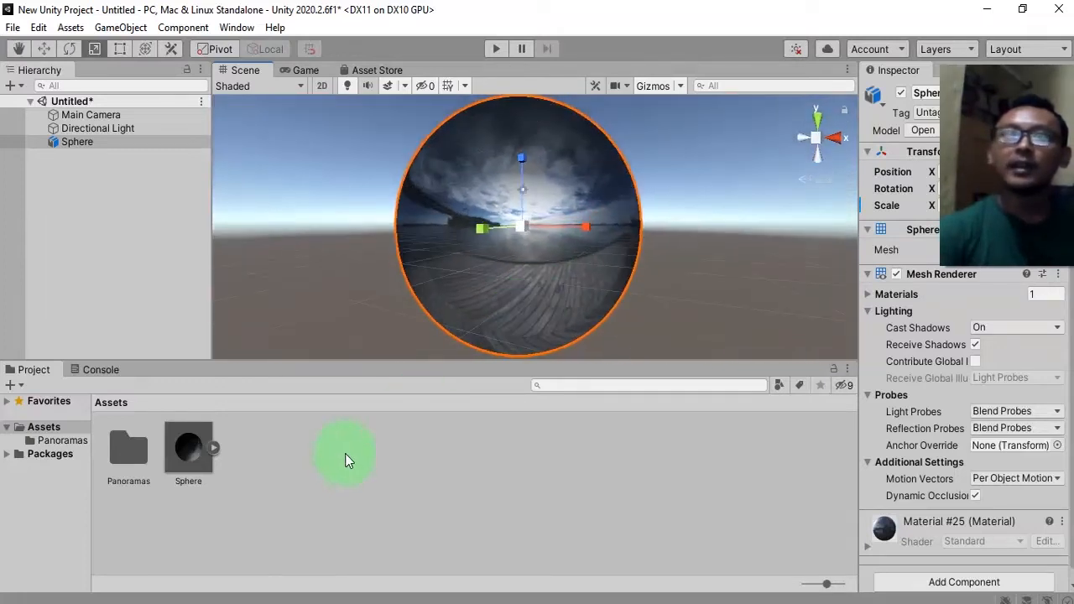
double_click(125, 428)
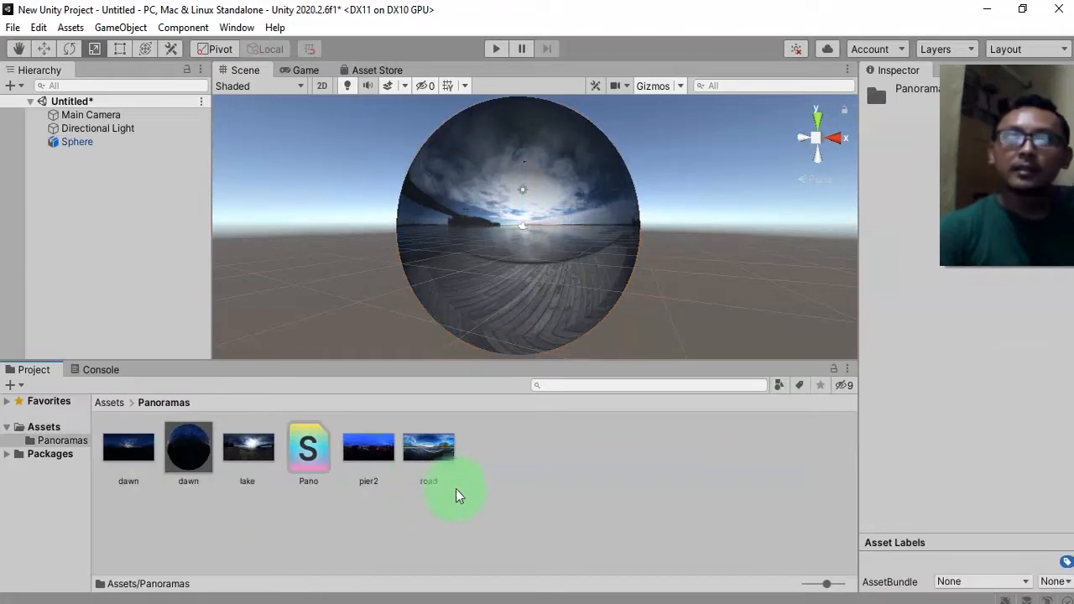
left_click(427, 522)
left_click(128, 453)
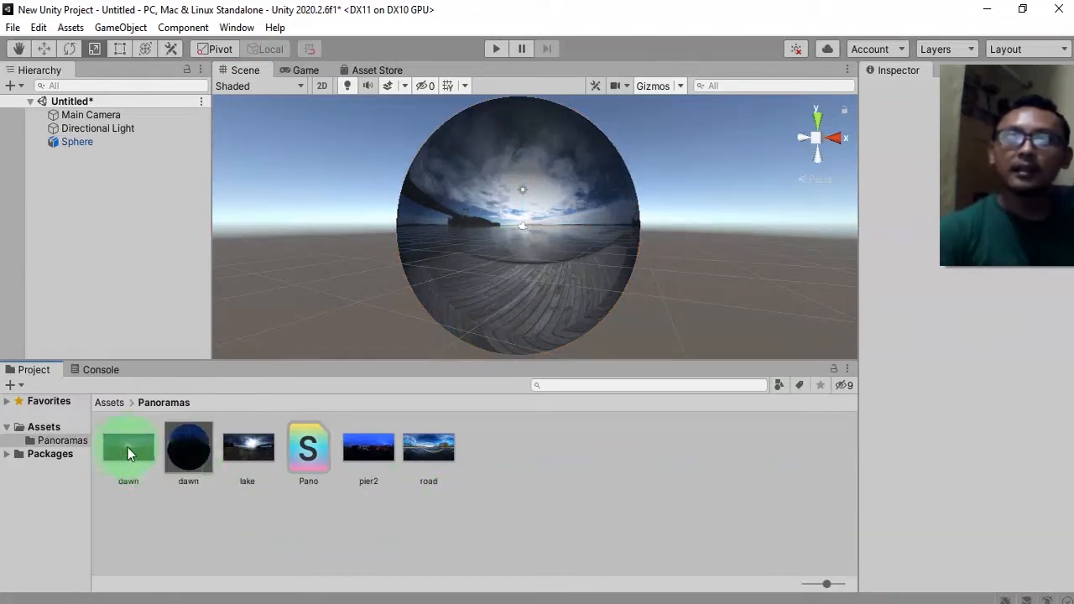
left_click_drag(503, 152, 505, 189)
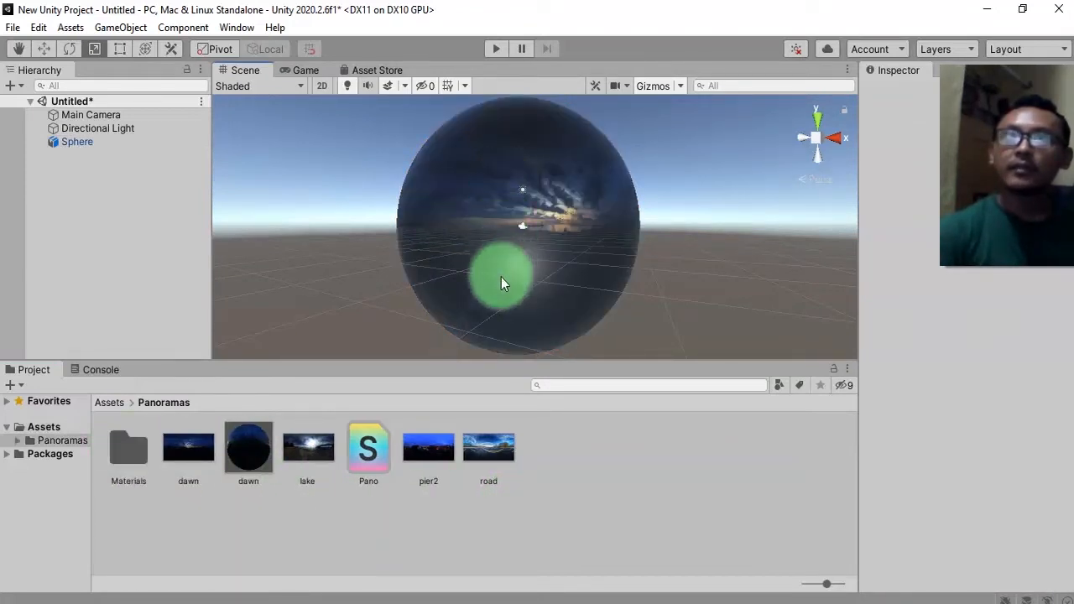
left_click_drag(174, 455, 509, 148)
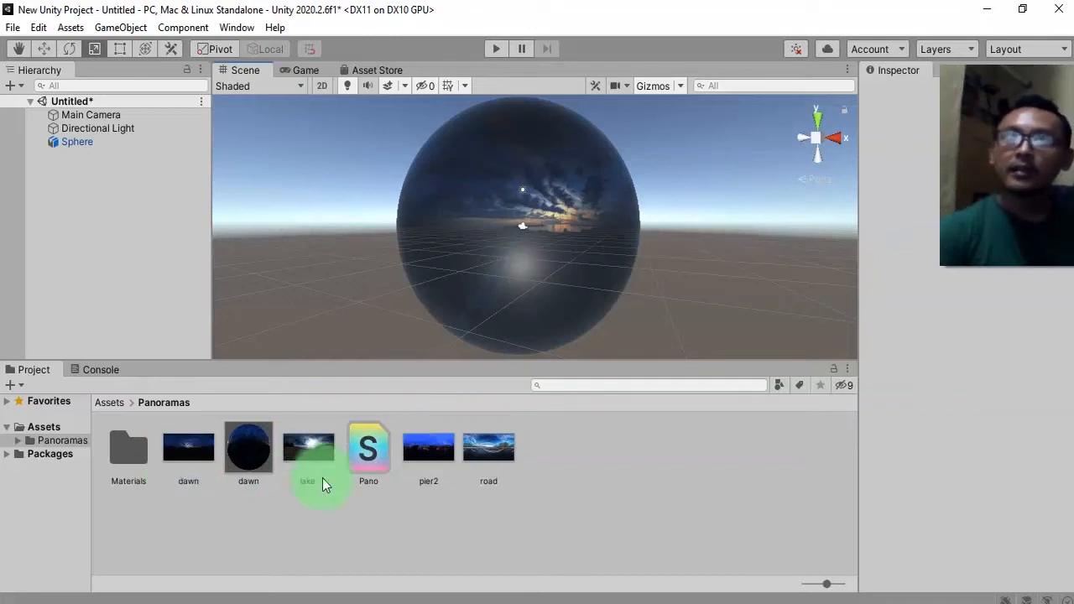
Try the lake panorama on the sphere, then reapply the dawn panorama.
left_click_drag(314, 449, 497, 317)
left_click_drag(490, 187, 505, 260)
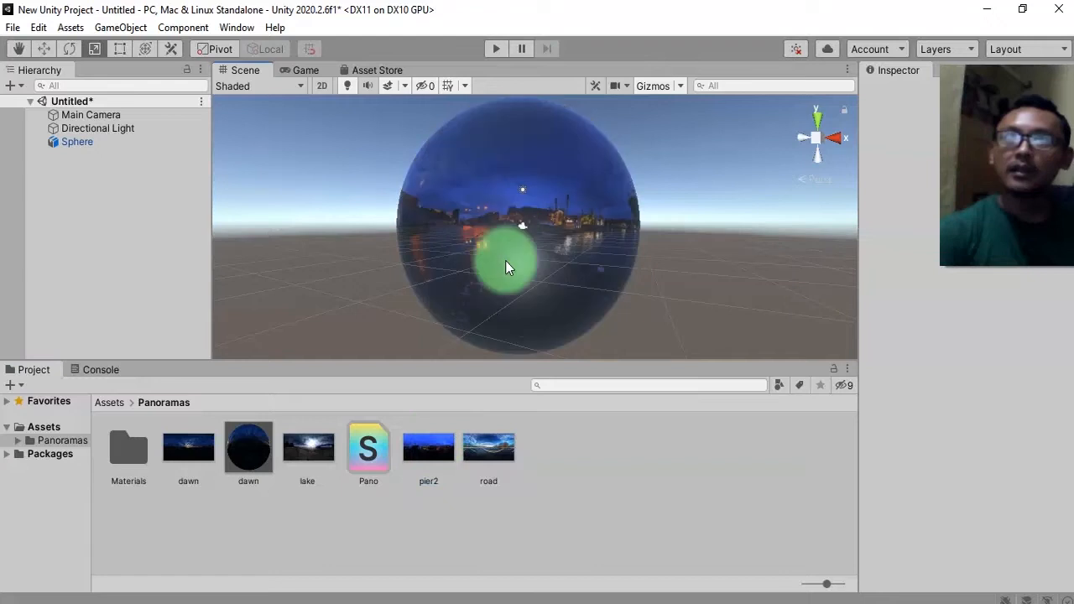
left_click_drag(243, 480, 523, 189)
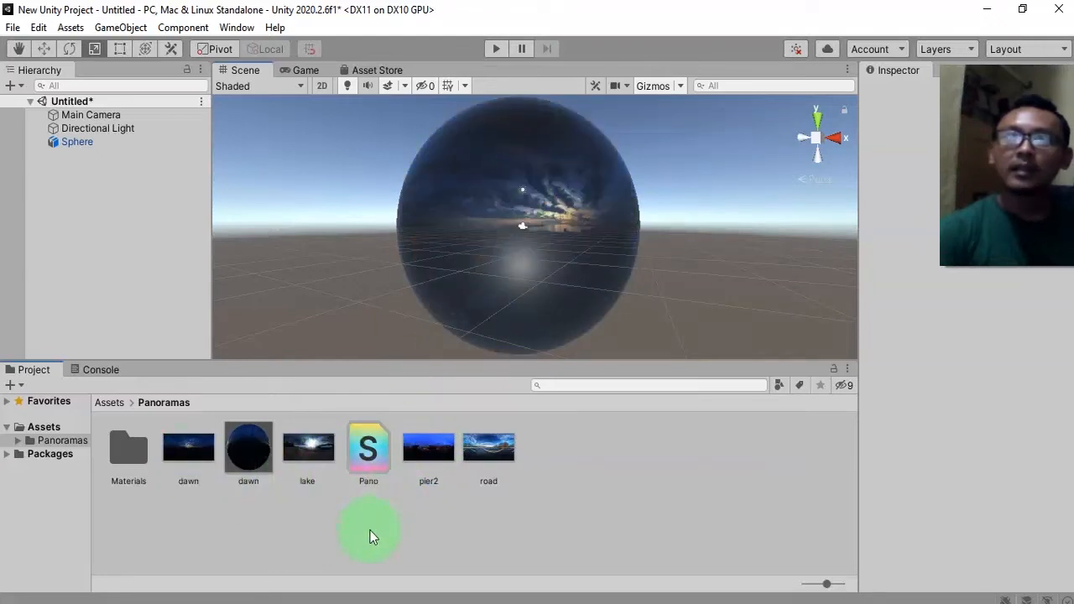
Delete the dawn material and the Pano shader from the Panoramas folder.
left_click(252, 459)
left_click(343, 501)
left_click(369, 460)
left_click(341, 557)
left_click(256, 460)
left_click(366, 458, "ctrl")
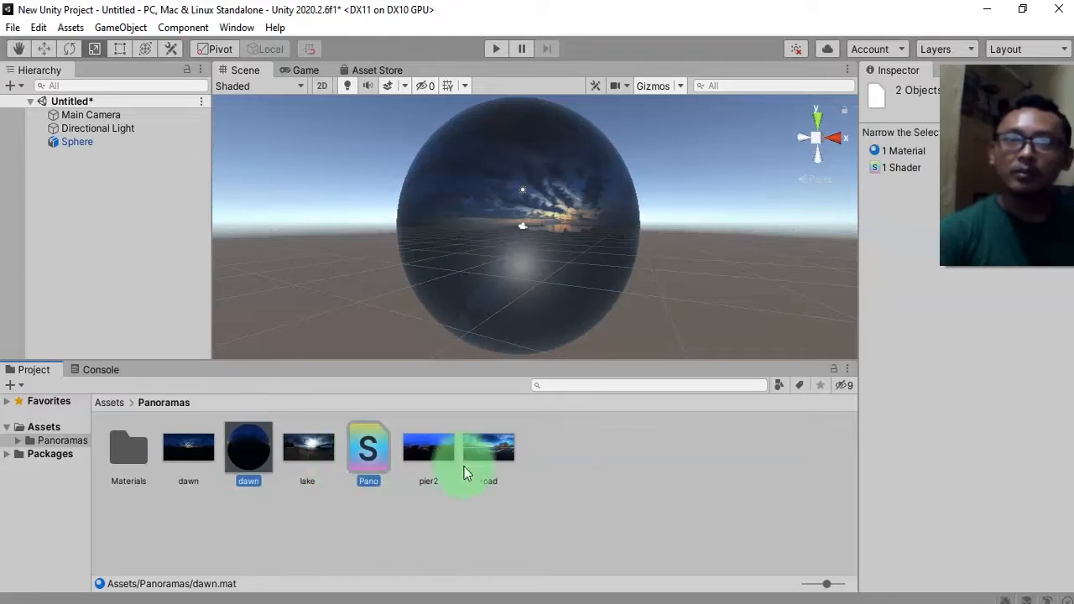
key("Delete")
key("Return")
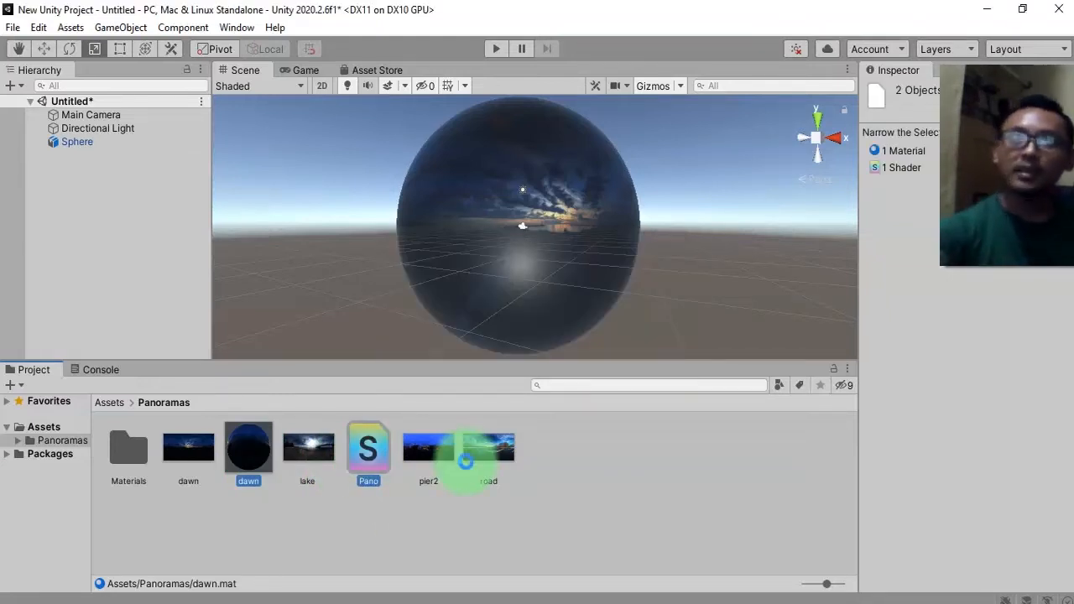
Delete the Materials folder inside Panoramas.
right_click(304, 526)
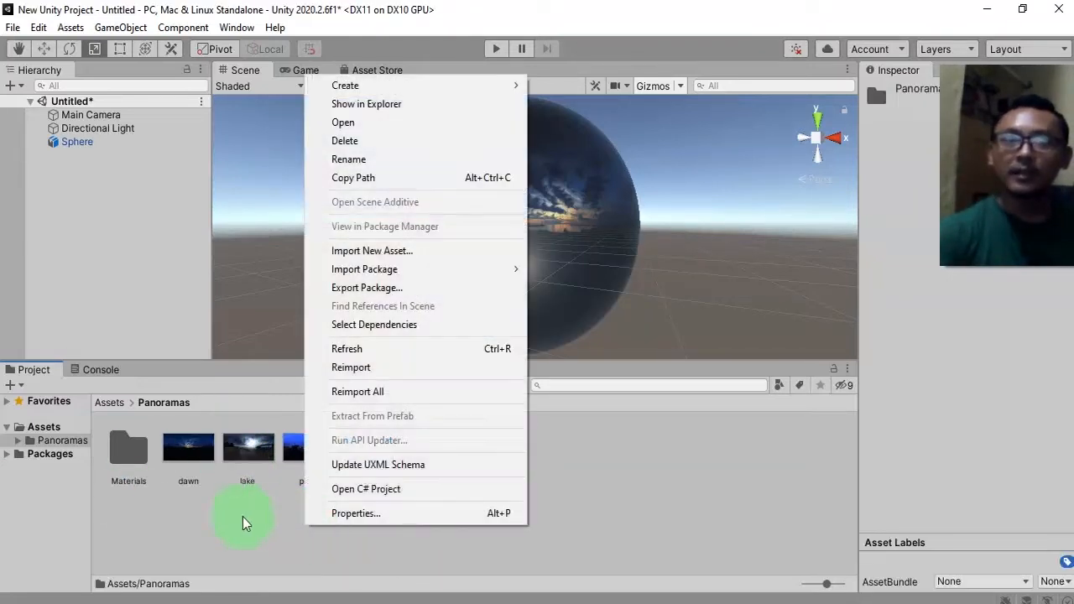
left_click(243, 517)
left_click(134, 458)
key("Delete")
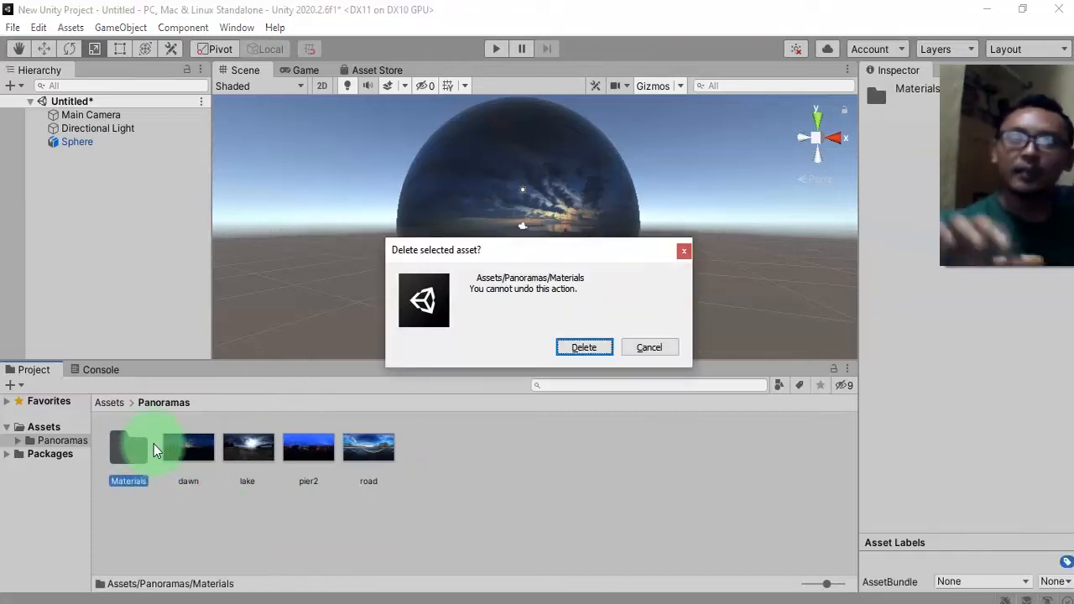
key("Return")
Create a new material in the Panoramas folder and name it dawn.
right_click(455, 492)
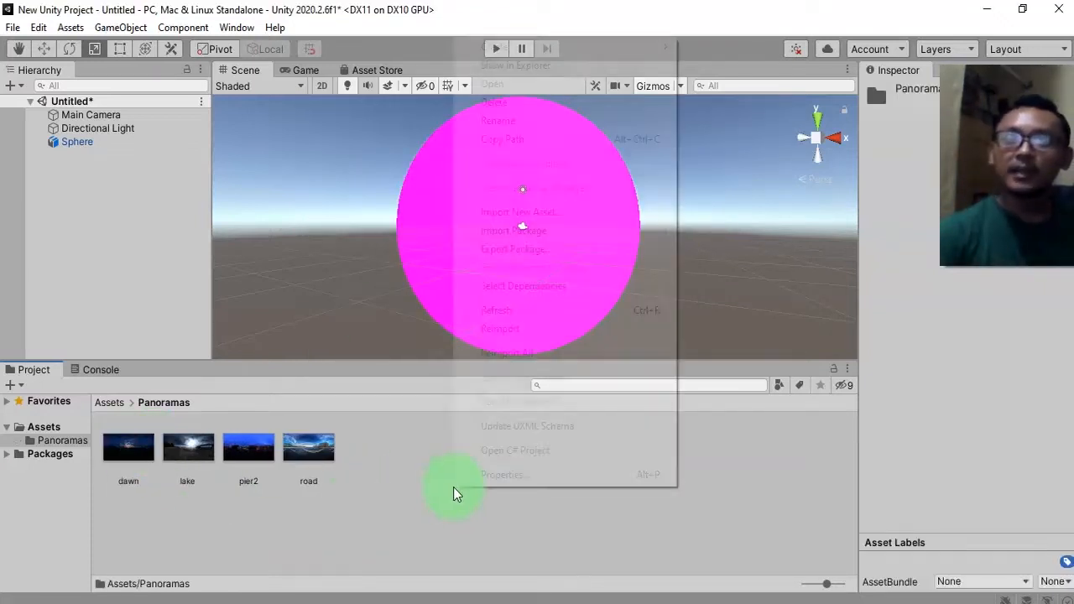
mouse_move(554, 48)
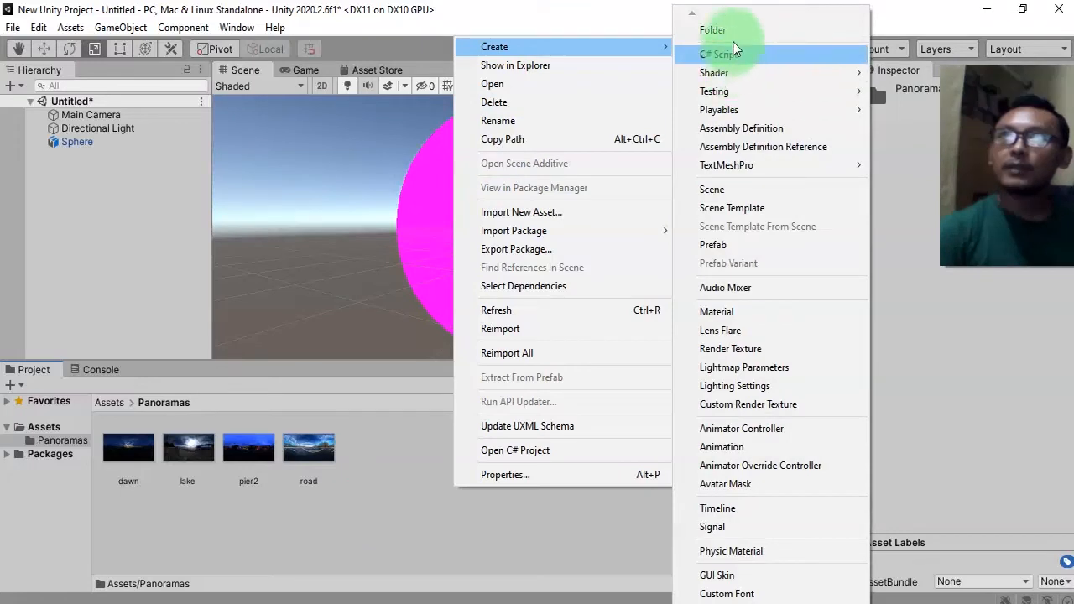
left_click(752, 313)
left_click_drag(134, 480, 255, 450)
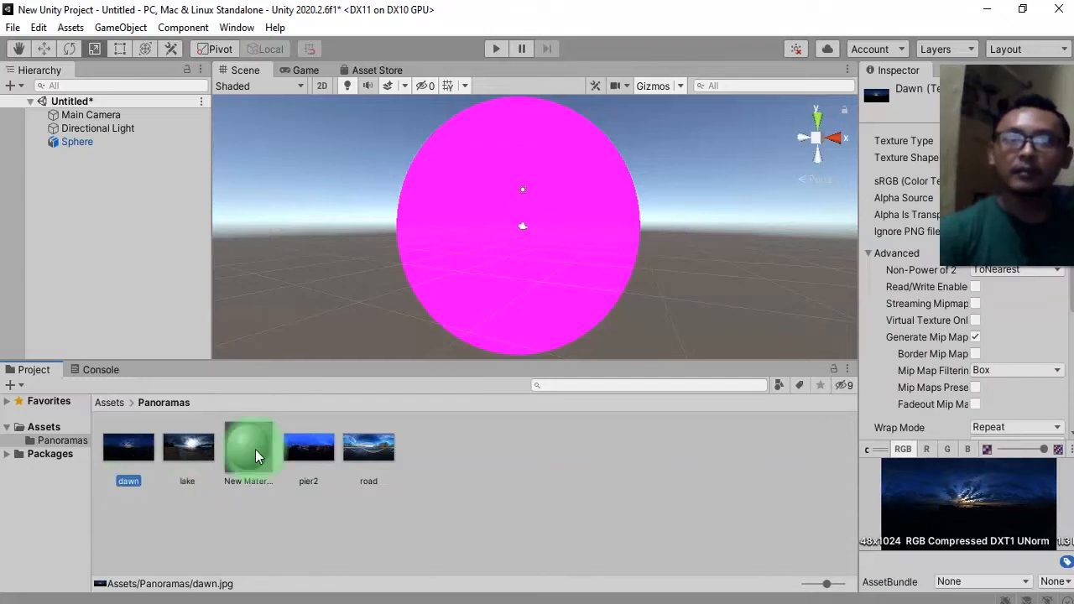
left_click(254, 481)
left_click(240, 482)
type("dawn")
key("Return")
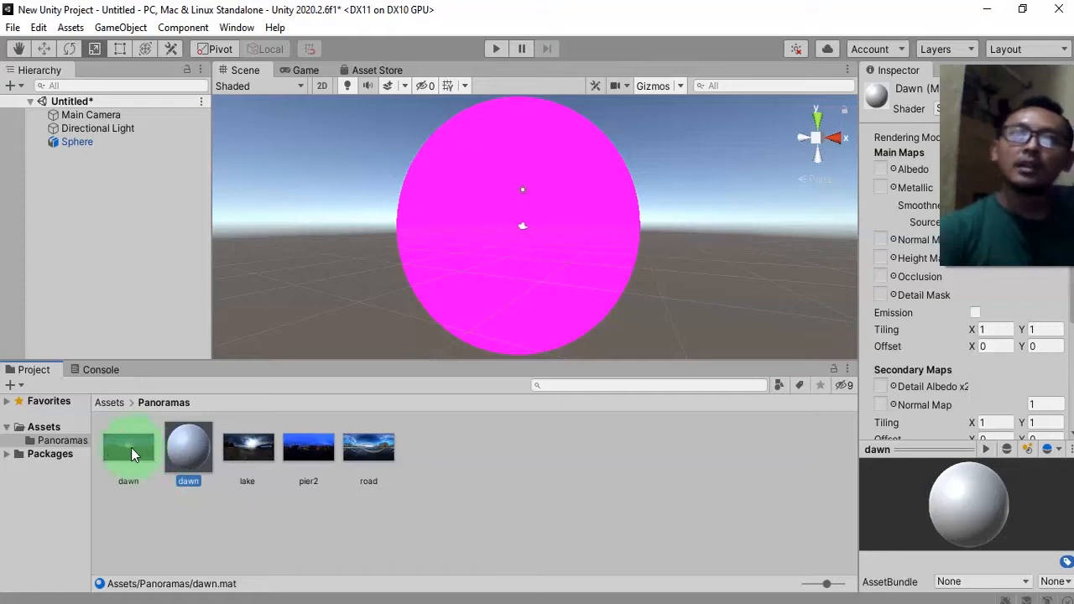
Assign the dawn image to the dawn material's Albedo map and apply the material to the sphere.
left_click_drag(128, 447, 881, 170)
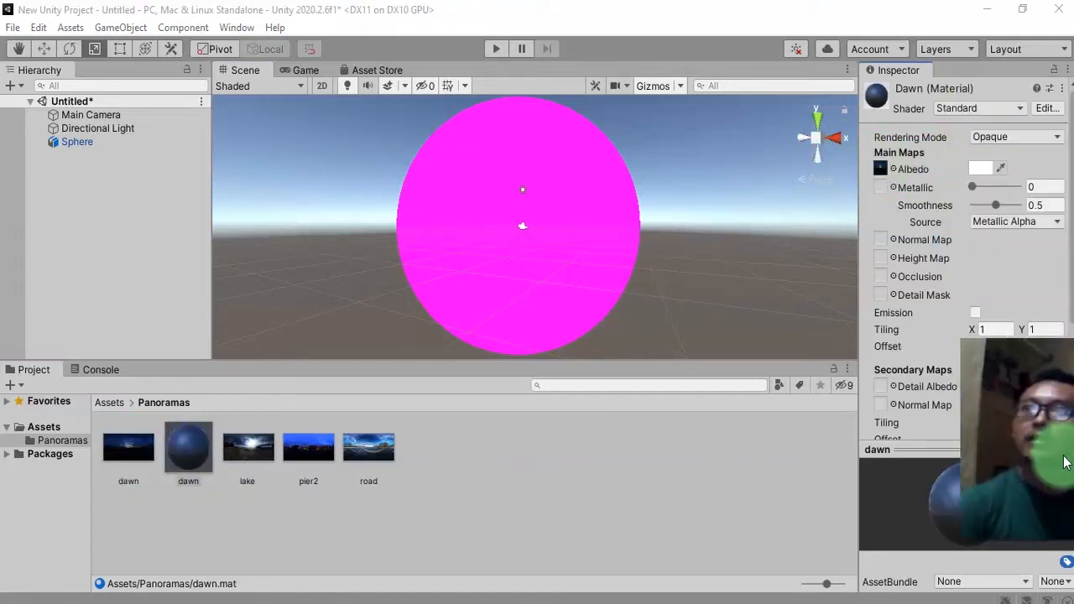
left_click(280, 531)
left_click_drag(190, 446, 566, 260)
Select the dawn material and reassign the dawn image to its Albedo map.
scroll(567, 262, "up", 6)
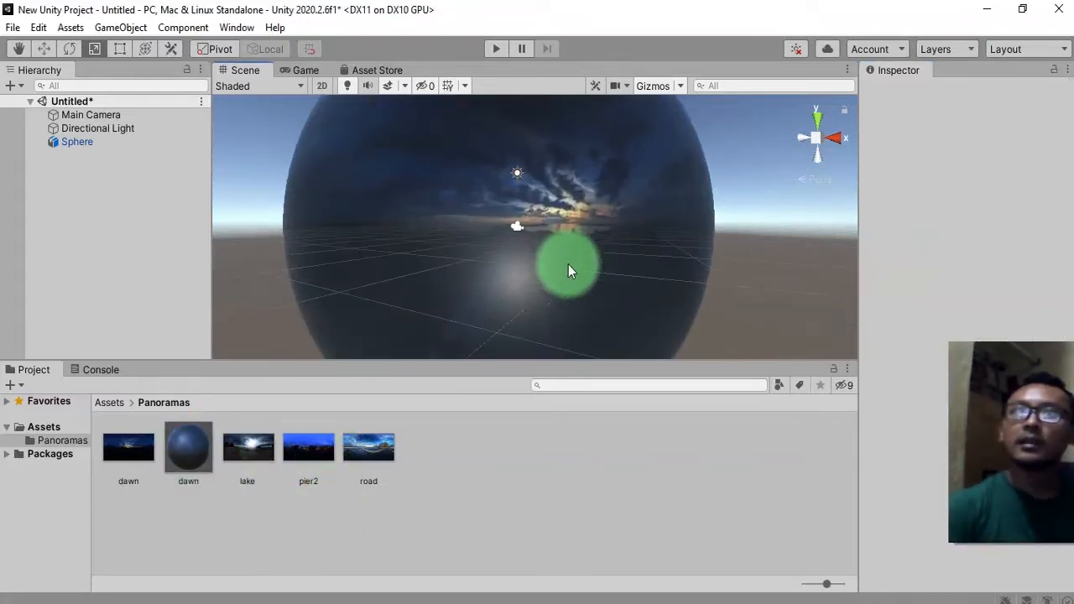
left_click_drag(460, 294, 679, 270, "alt")
scroll(679, 271, "down", 5)
middle_click_drag(679, 271, 656, 301)
left_click(633, 251)
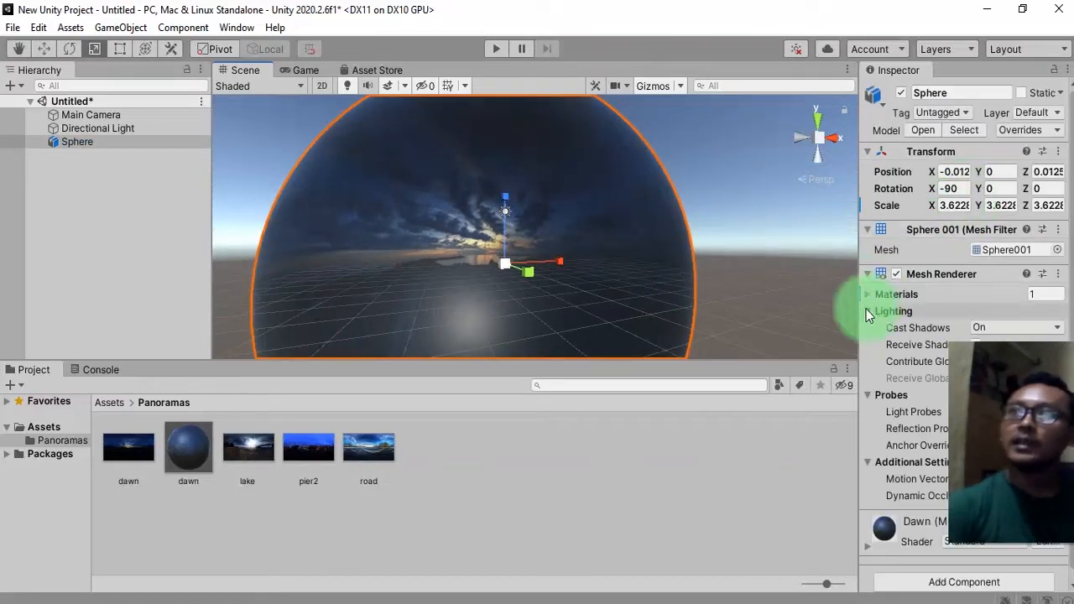
left_click(188, 450)
left_click_drag(187, 462, 900, 182)
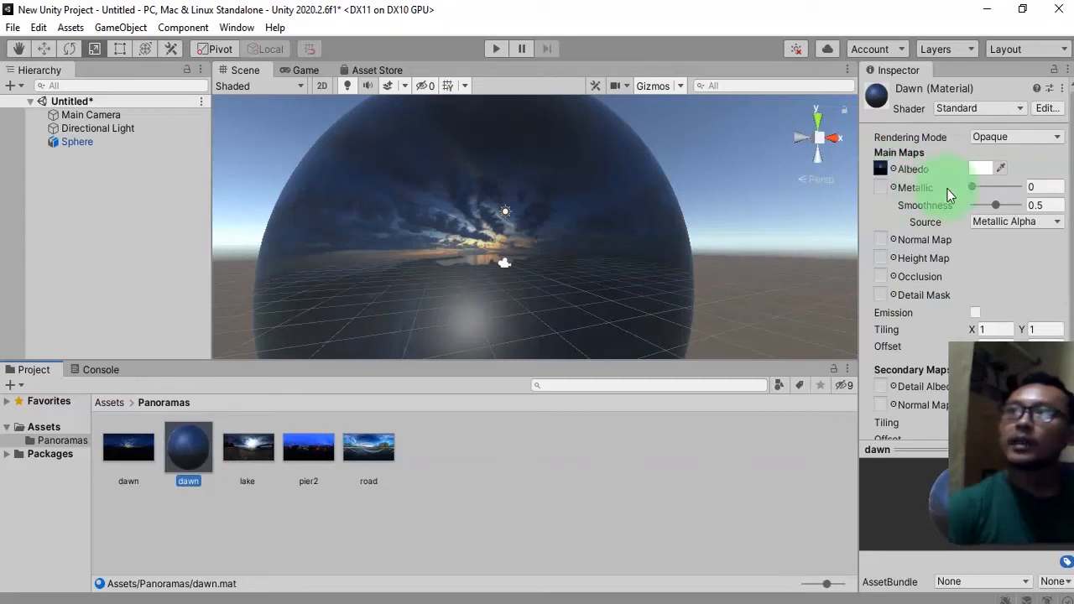
Enable Emission on the dawn material and assign the dawn image as its emission color map.
scroll(930, 306, "down", 4)
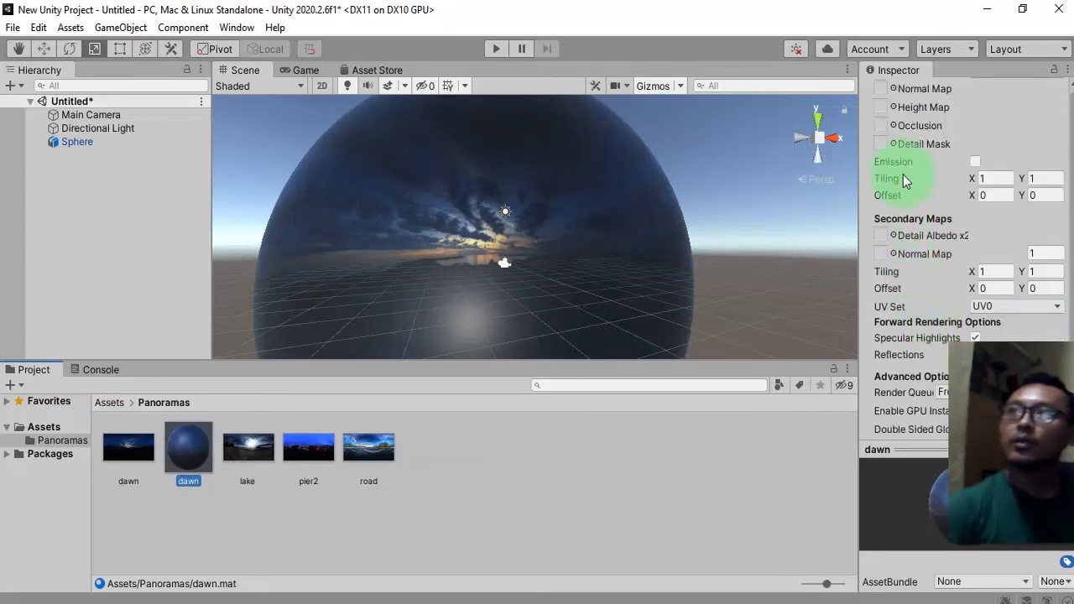
left_click(976, 163)
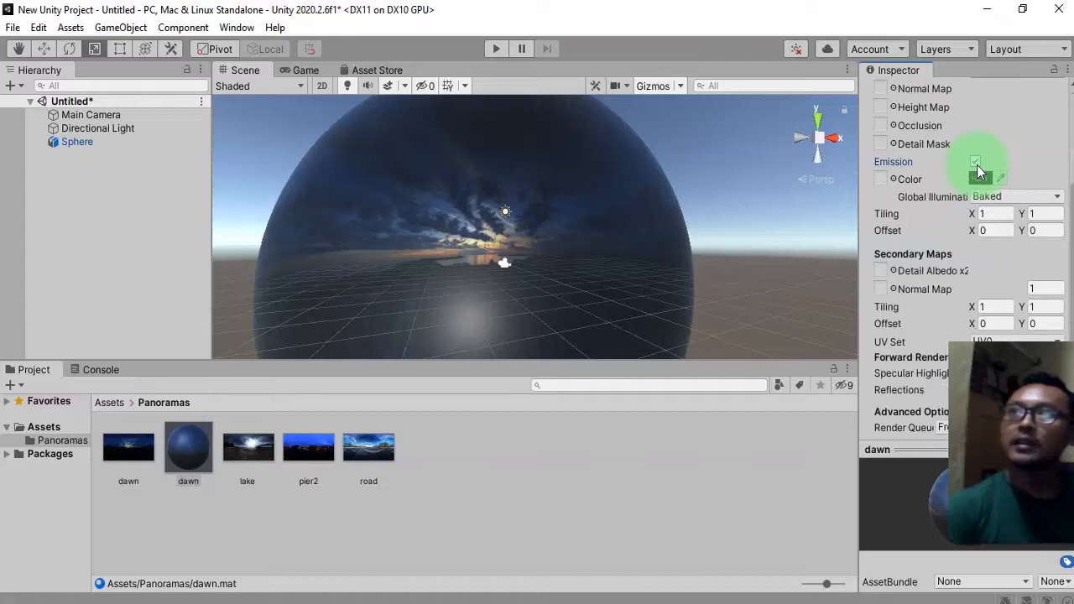
left_click_drag(142, 447, 883, 180)
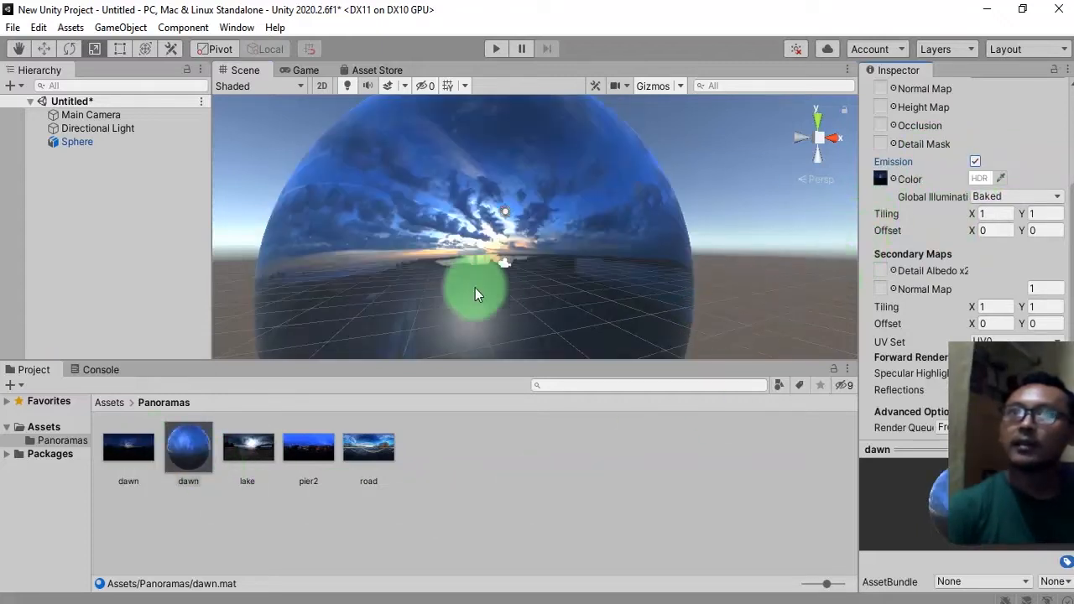
Set the dawn material's Smoothness to 0.
middle_click_drag(576, 249, 633, 254)
scroll(927, 298, "down", 1)
scroll(927, 298, "up", 5)
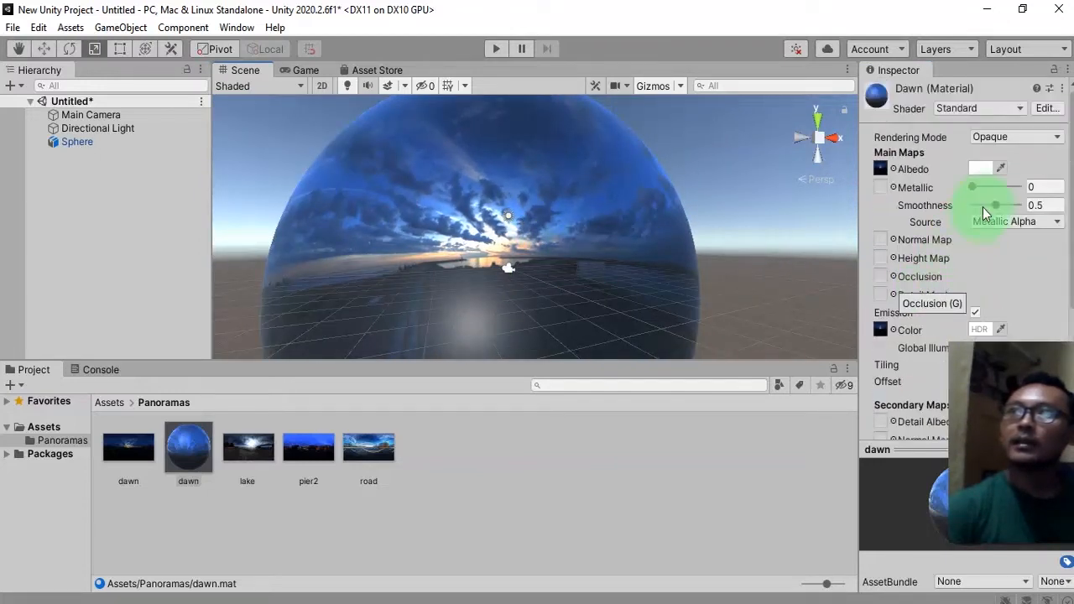
left_click_drag(982, 208, 862, 206)
Turn off Reflections and Specular Highlights on the dawn material.
scroll(930, 337, "down", 5)
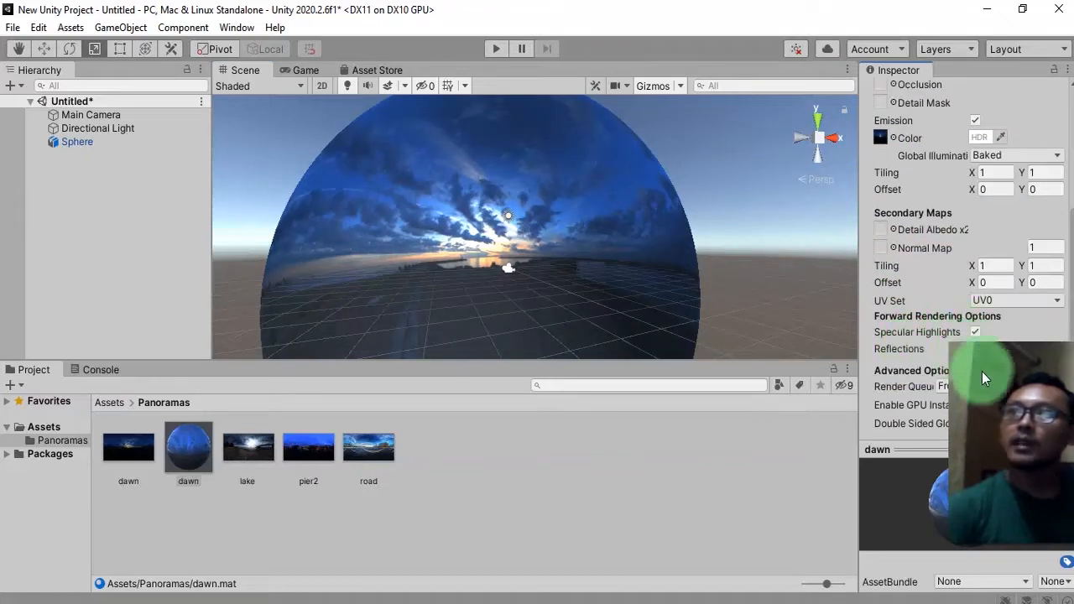
left_click(976, 349)
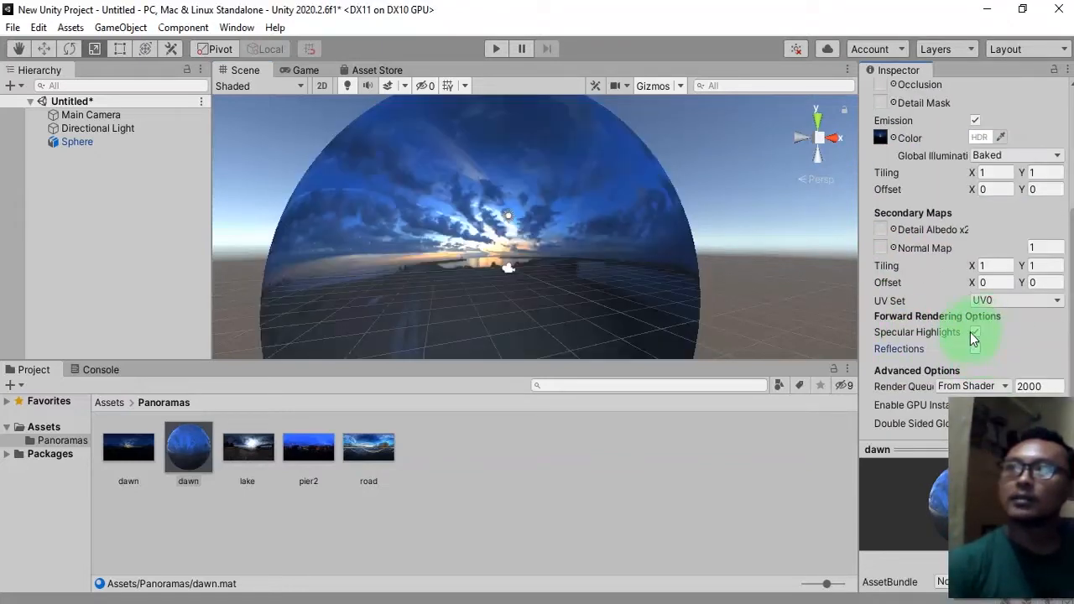
left_click(976, 334)
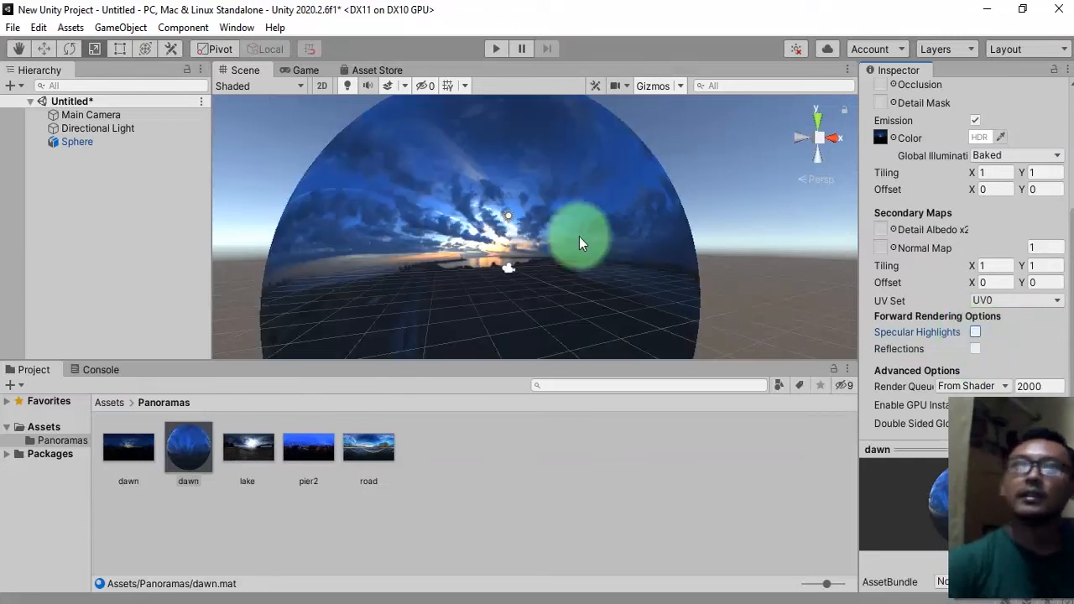
Save the scene as dawn in the Assets folder.
middle_click_drag(567, 237, 583, 207)
scroll(513, 266, "up", 5)
left_click_drag(597, 257, 623, 300, "alt")
key("ctrl+a")
left_click(446, 457)
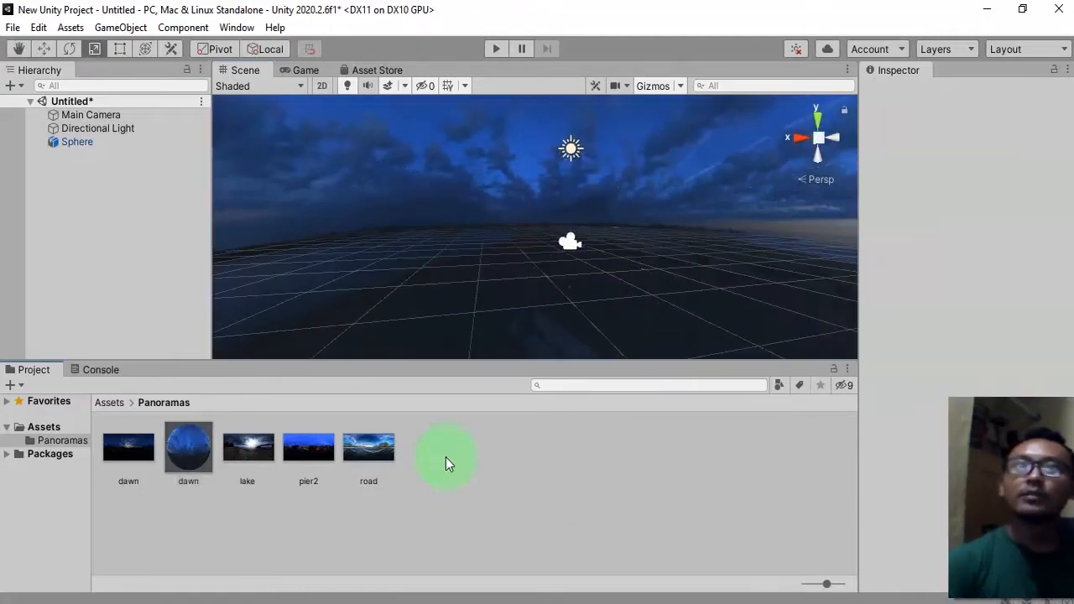
left_click(116, 408)
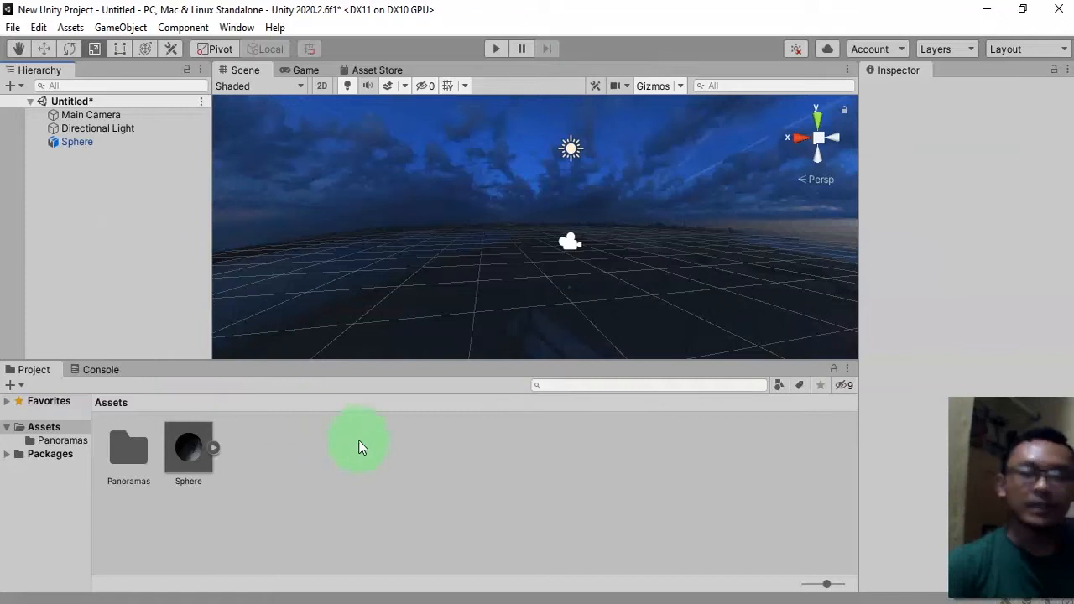
key("ctrl+s")
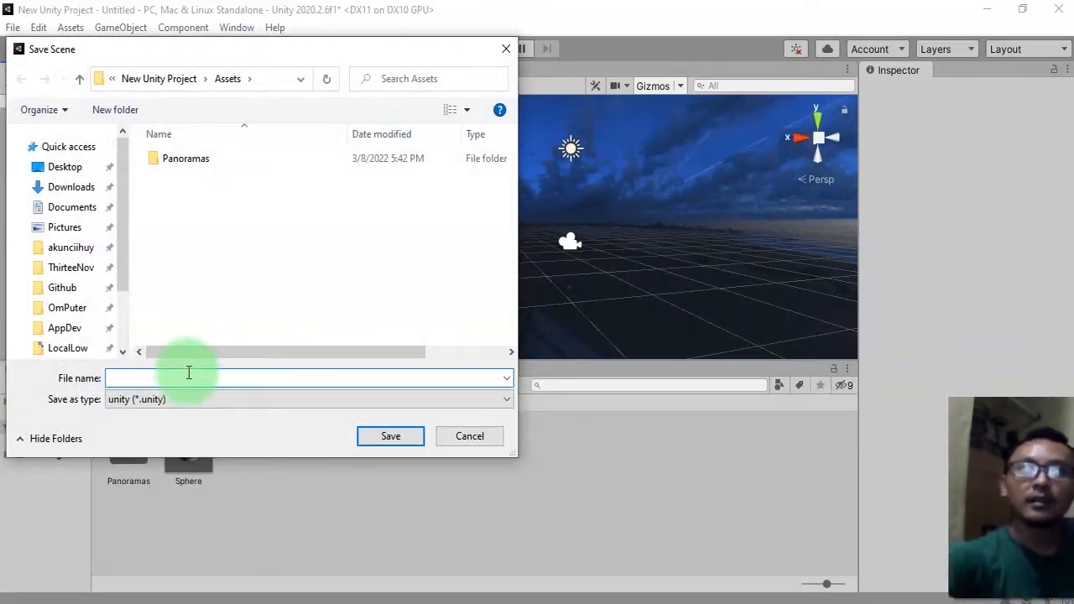
type("da")
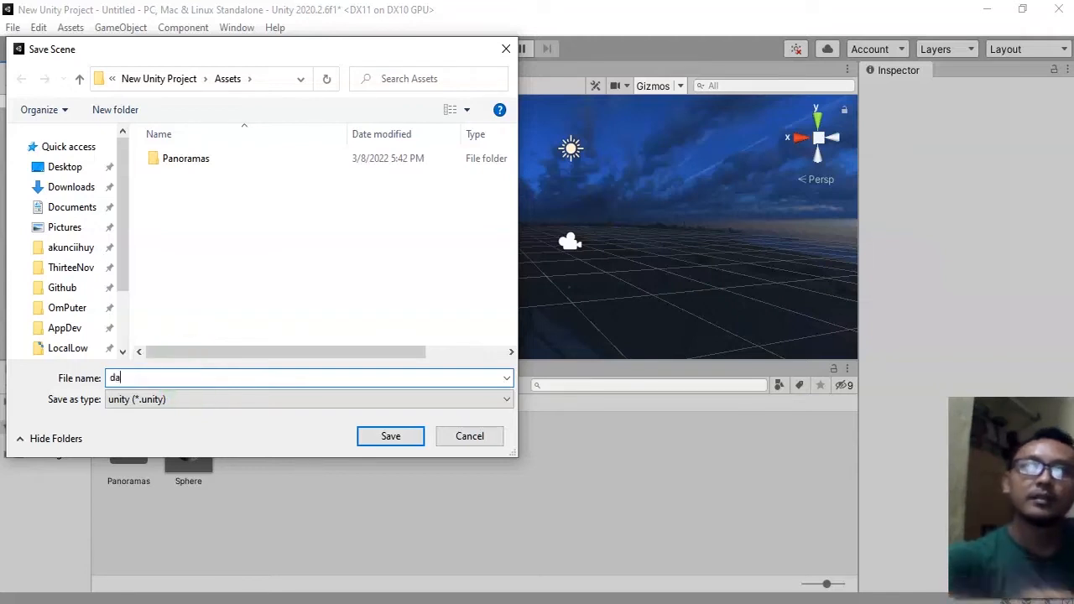
type("wn")
key("Return")
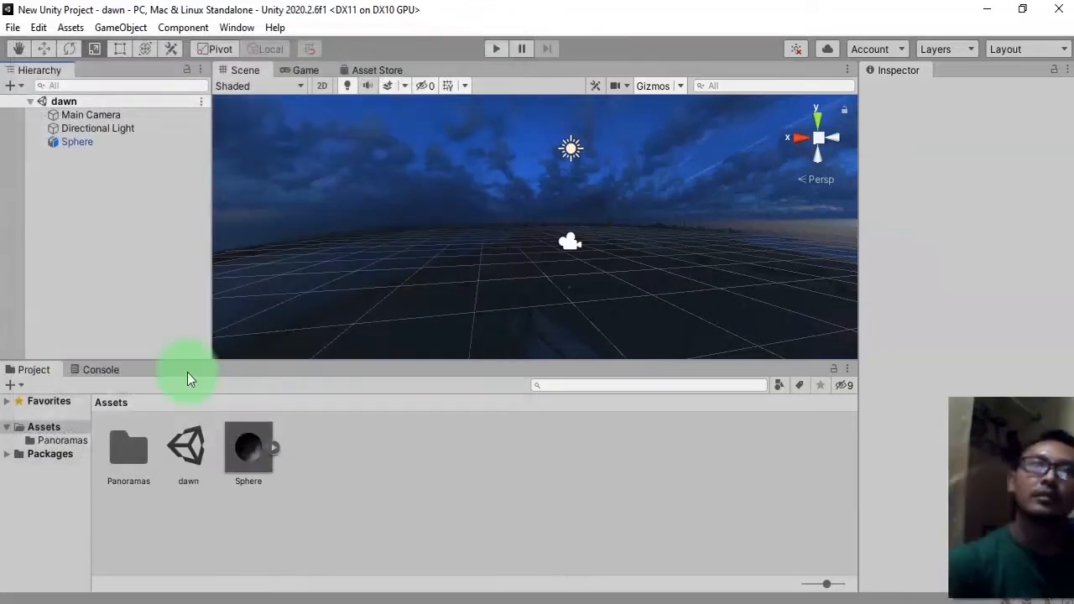
Look around the scene from inside the panorama sphere, inspecting the scene asset and main camera.
left_click(194, 444)
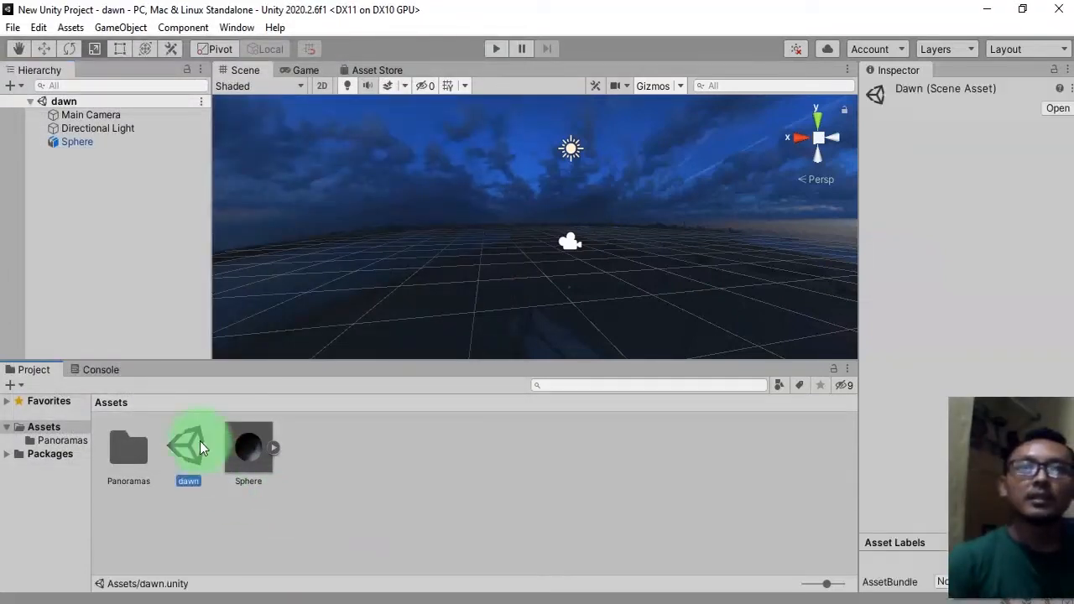
left_click(568, 248)
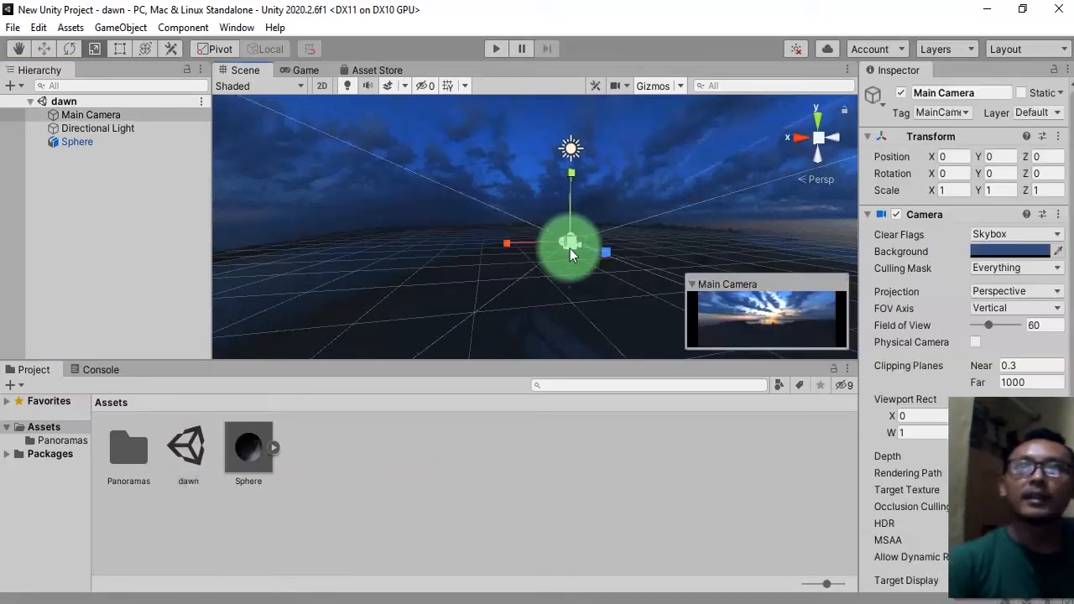
left_click(123, 231)
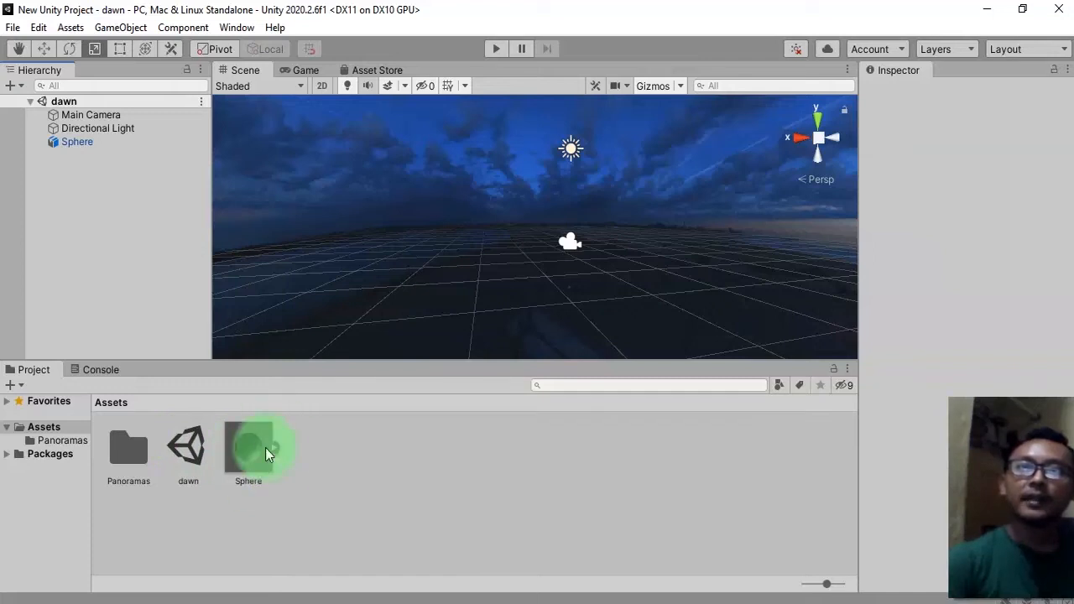
scroll(643, 291, "down", 4)
scroll(645, 292, "up", 2)
middle_click_drag(645, 292, 639, 267)
left_click_drag(525, 163, 552, 265, "alt")
scroll(550, 243, "up", 5)
left_click_drag(662, 271, 603, 261, "alt")
middle_click_drag(598, 283, 595, 292)
left_click_drag(595, 292, 448, 243, "alt")
left_click_drag(734, 266, 384, 293, "alt")
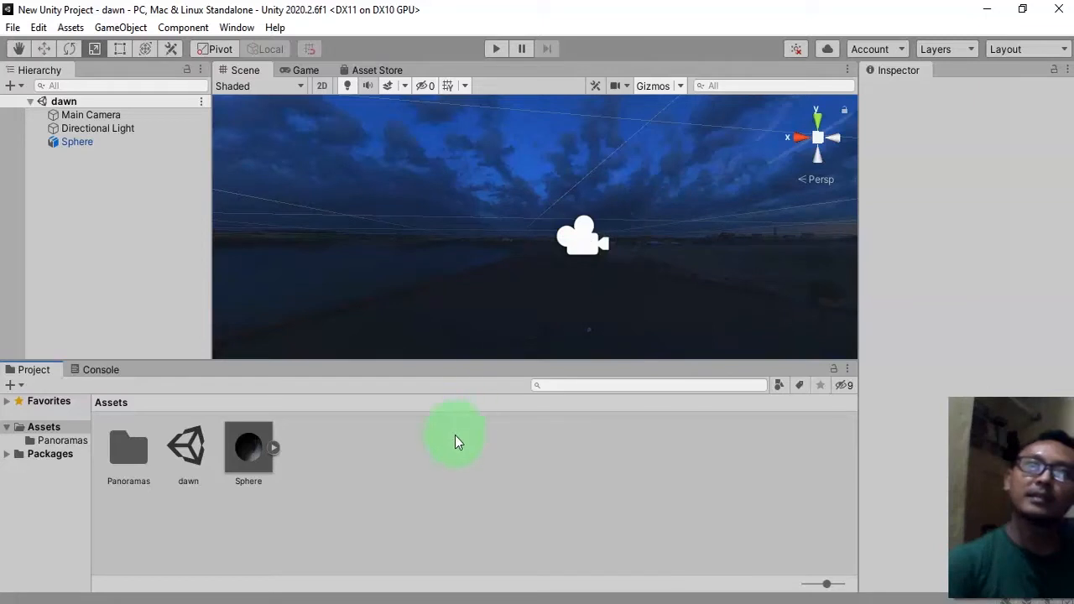
left_click(584, 255)
left_click(432, 511)
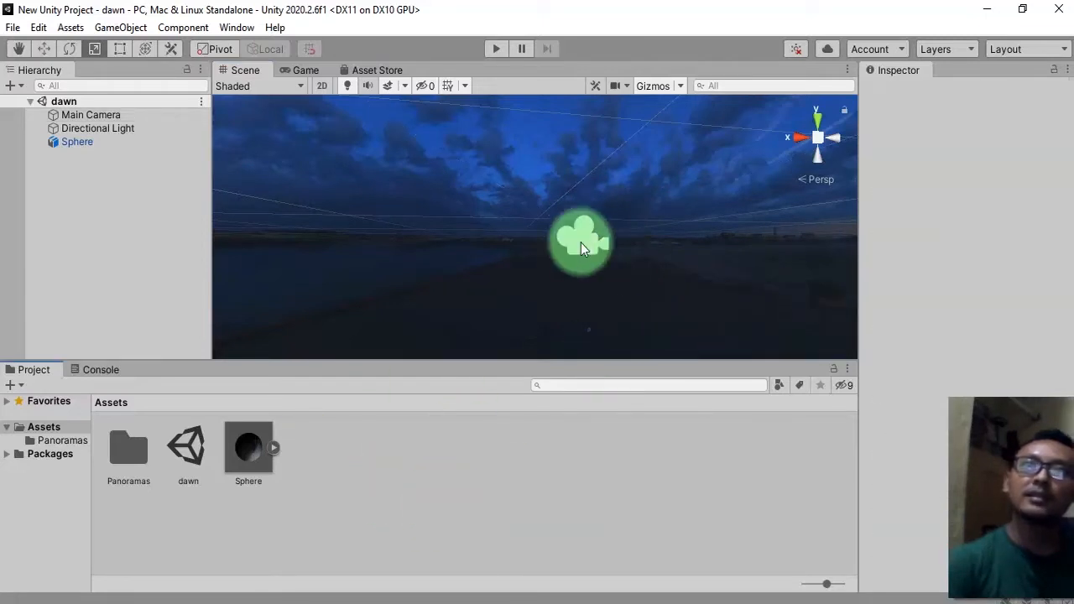
left_click(575, 242)
left_click(405, 462)
left_click(508, 493)
left_click(115, 264)
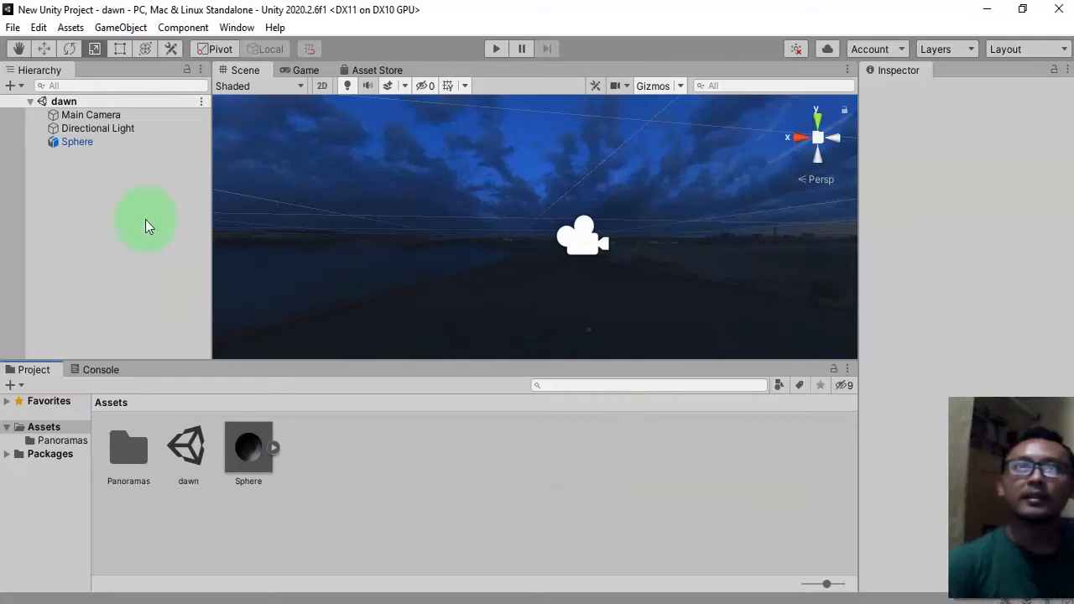
left_click(571, 245)
left_click(74, 190)
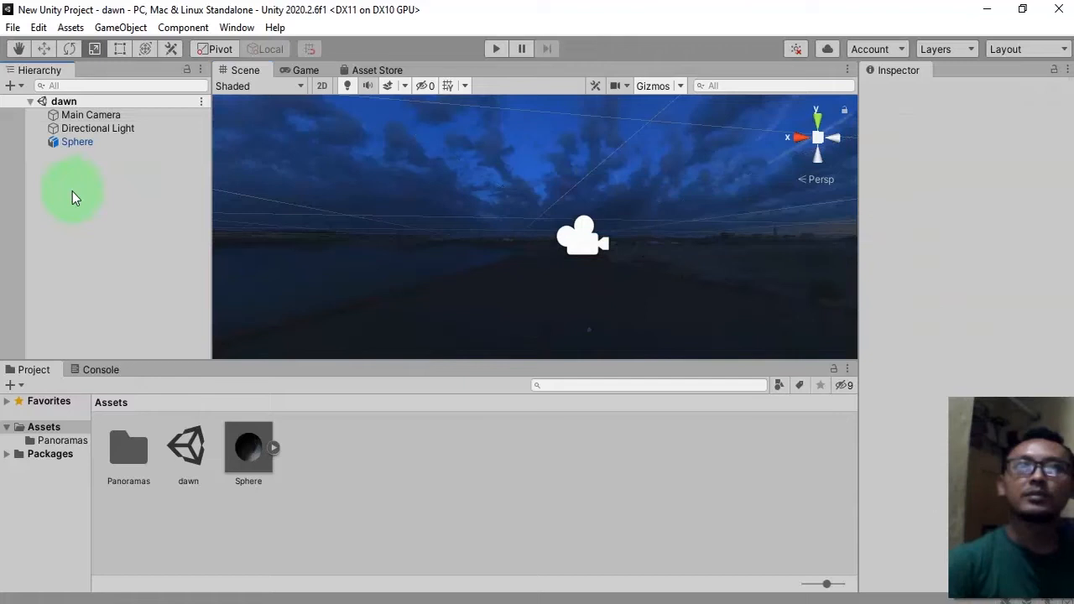
Create an empty GameObject in the hierarchy named Player.
right_click(72, 191)
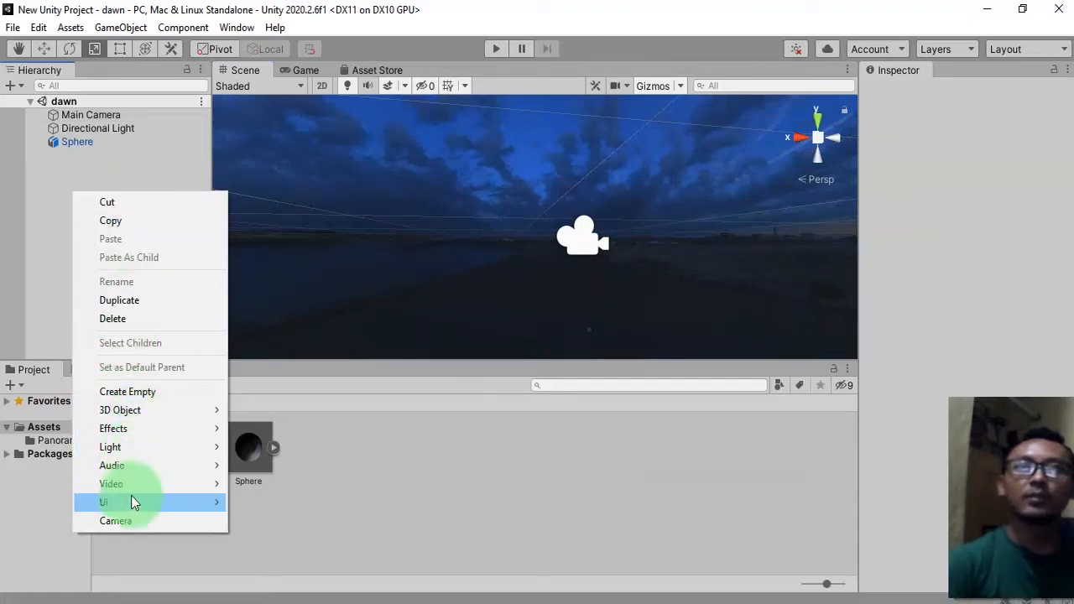
left_click(128, 389)
type("Player")
key("Return")
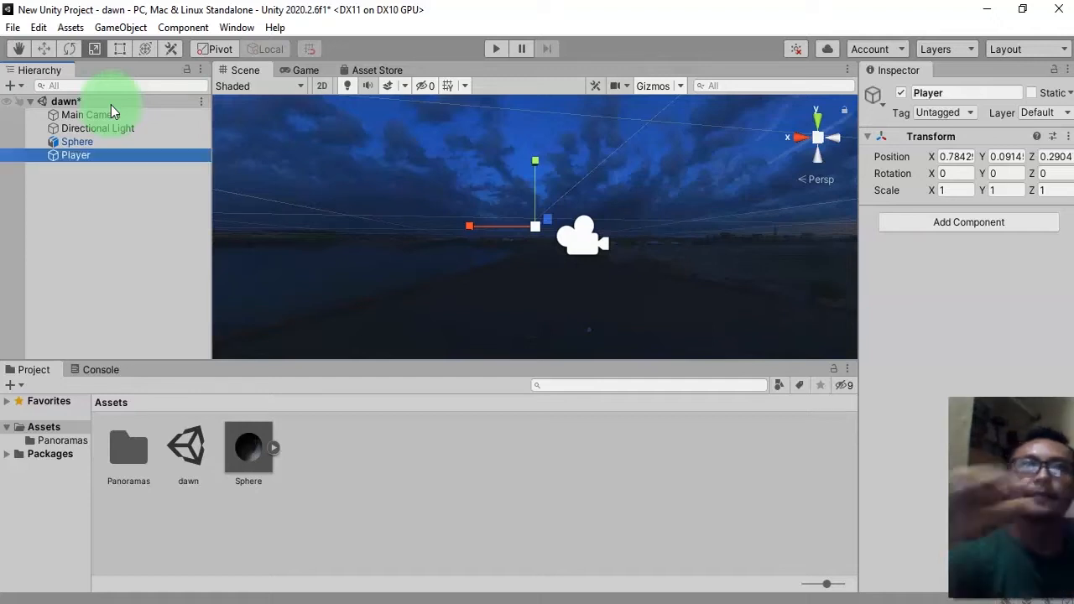
Set the Player's position to 0, 0, 0.
left_click(945, 158)
type("0")
key("Tab")
type("0")
key("Tab")
type("0")
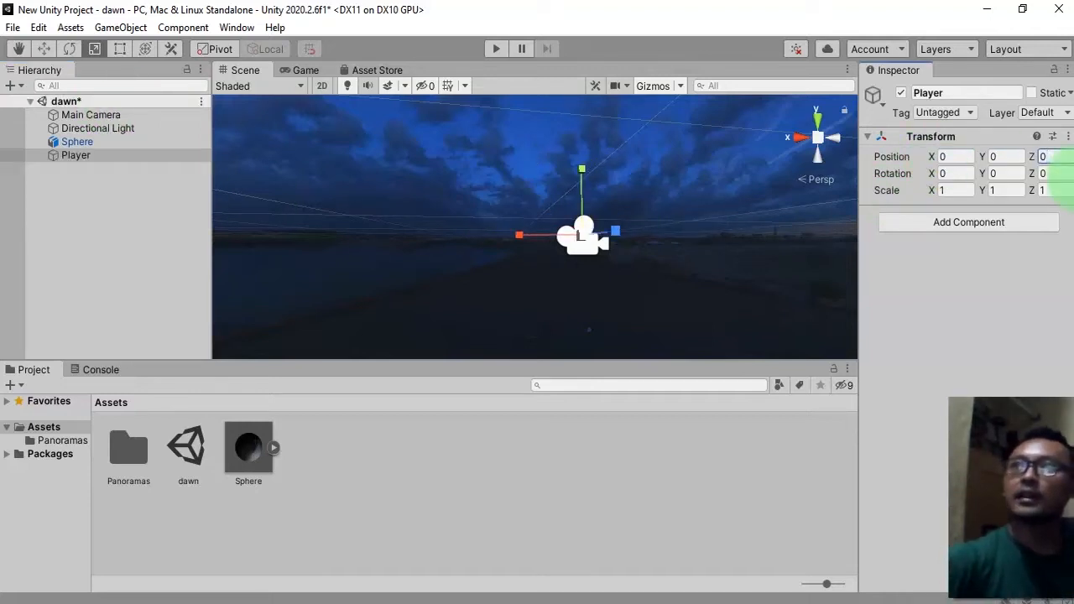
left_click(106, 211)
Make Main Camera a child of Player and save the scene.
left_click(106, 115)
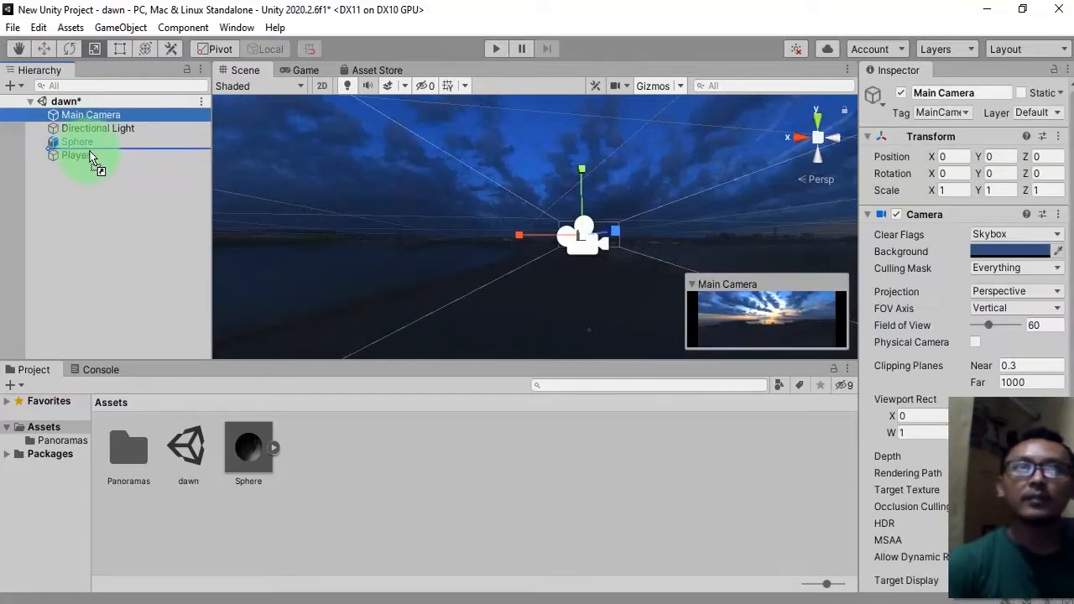
left_click_drag(96, 156, 97, 156)
key("ctrl+s")
Check the Player and its child Main Camera in the hierarchy and scene.
left_click(121, 206)
left_click(110, 142)
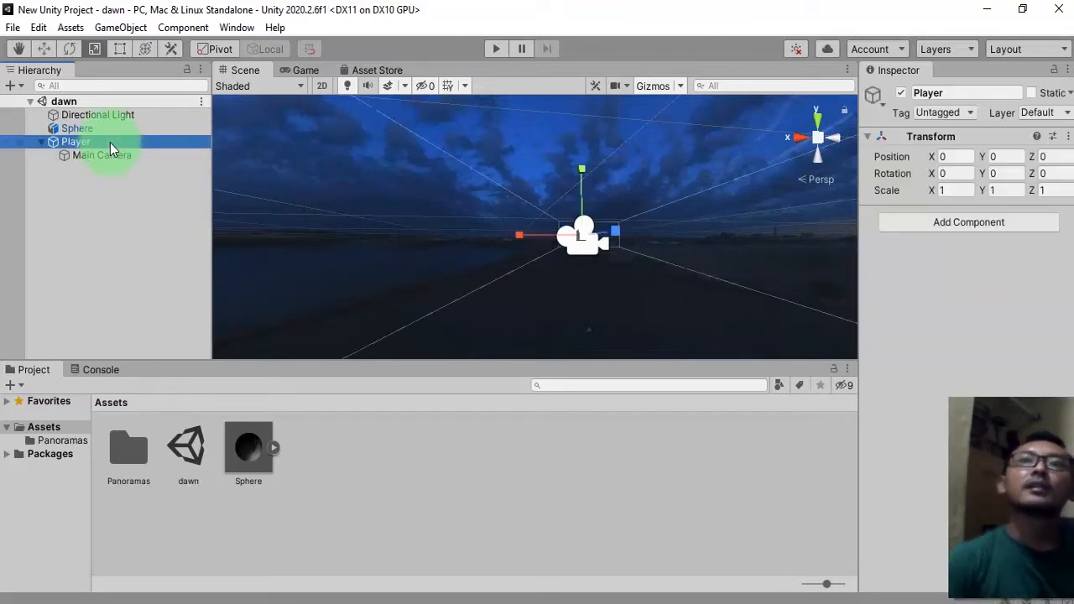
left_click(99, 155)
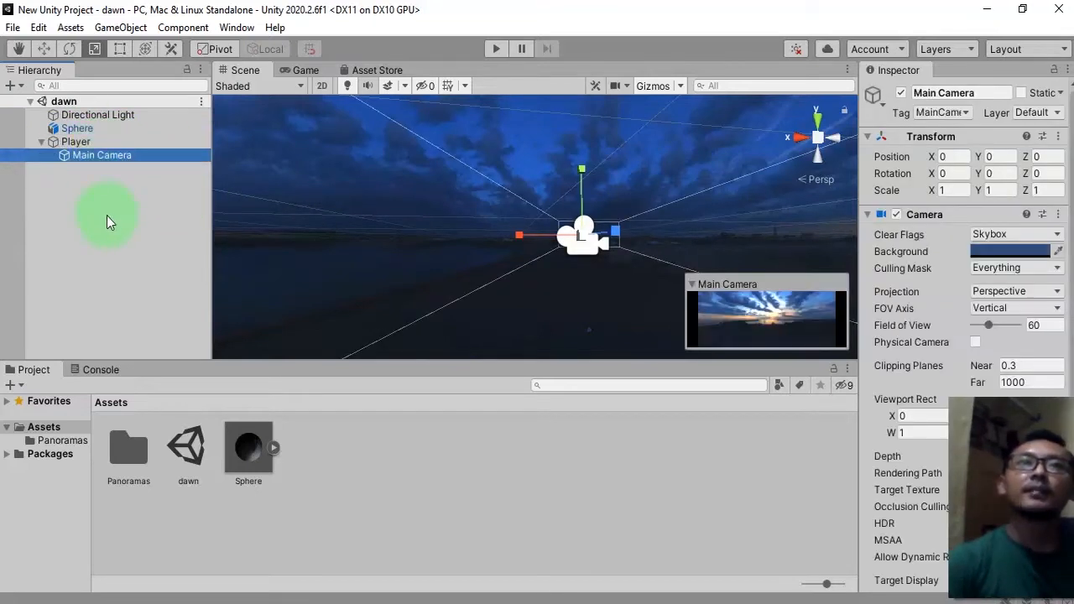
left_click(88, 141)
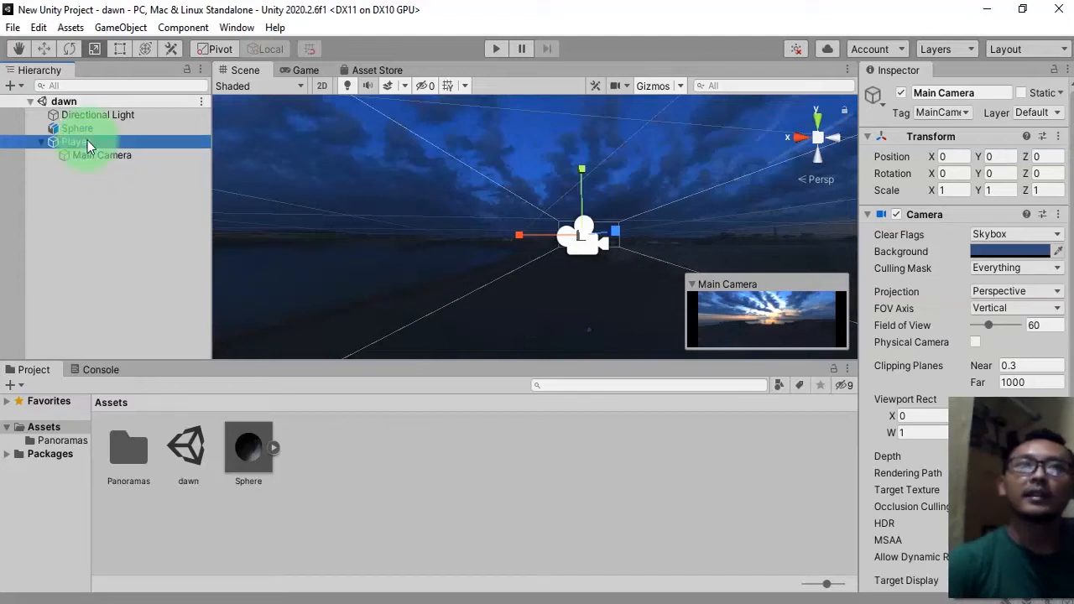
left_click(119, 262)
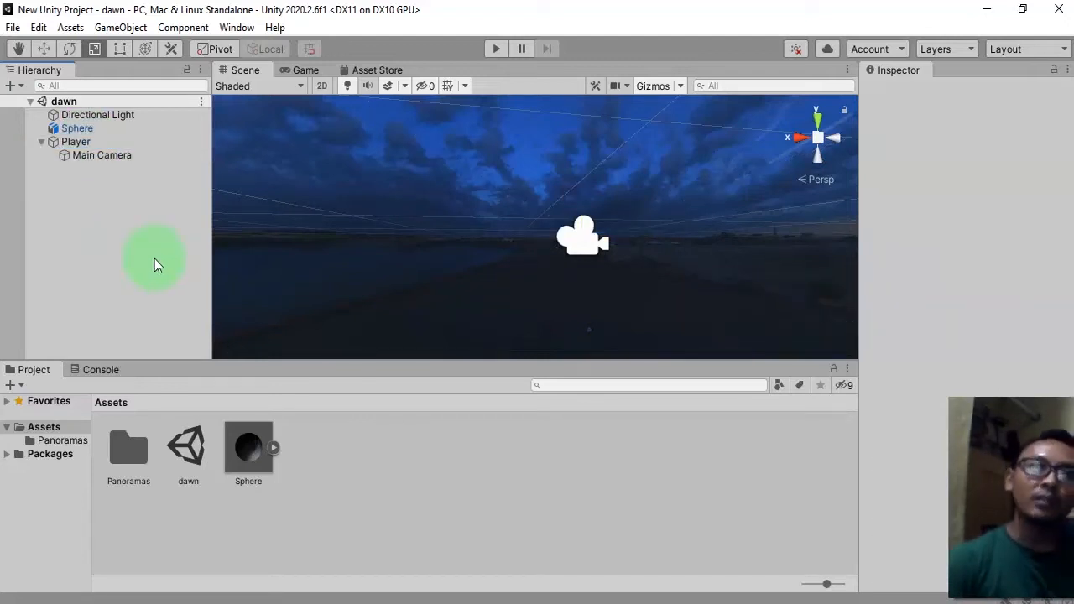
scroll(462, 267, "down", 6)
middle_click_drag(590, 255, 548, 308)
left_click_drag(505, 268, 538, 122, "alt")
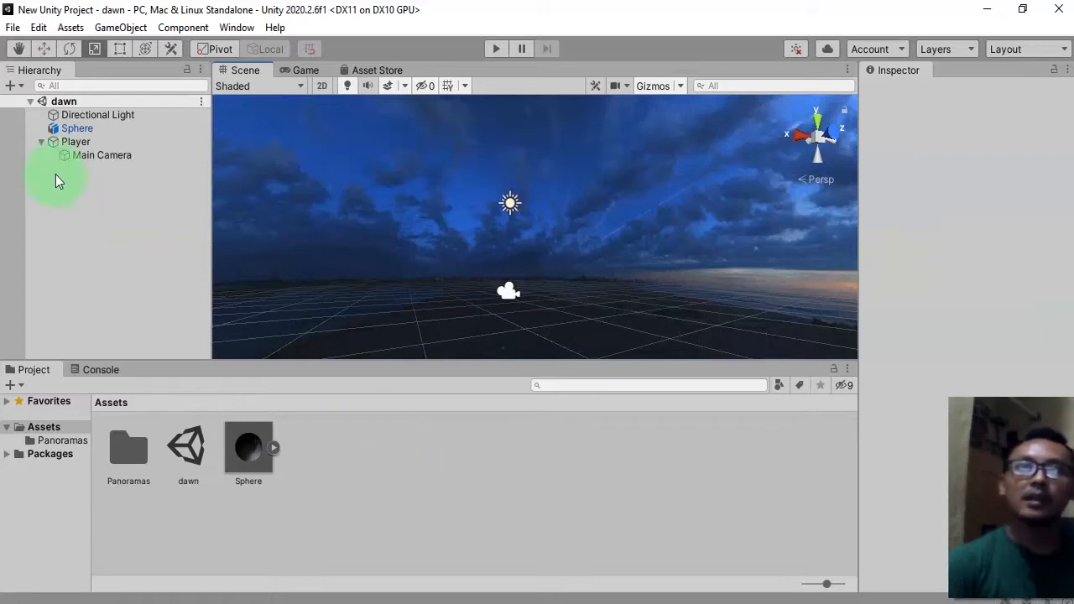
left_click(41, 142)
Add a UI Image to the scene, creating a Canvas with an Image child.
right_click(173, 330)
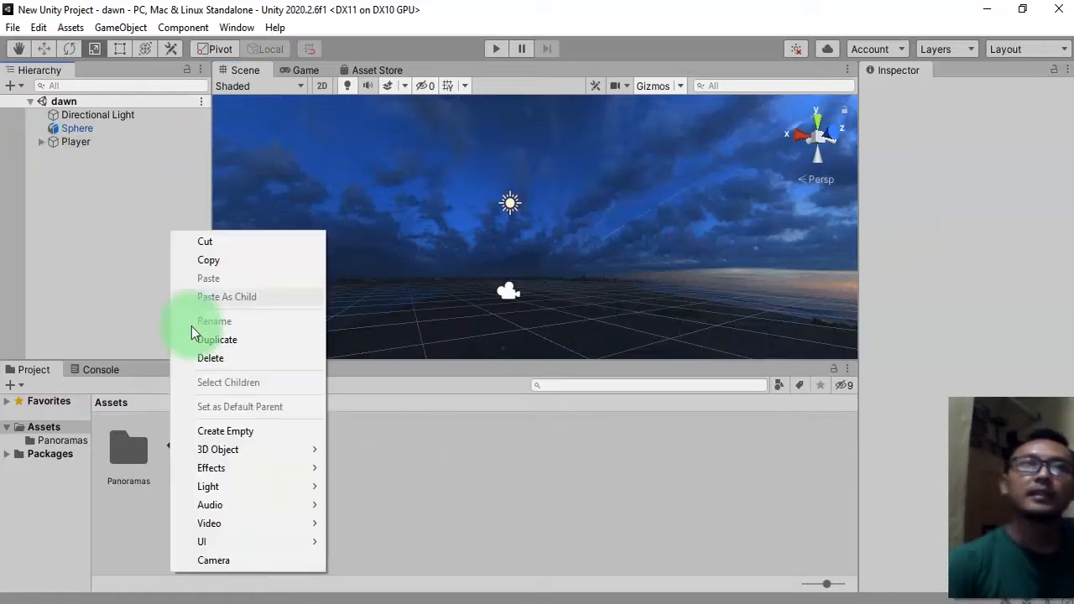
mouse_move(251, 541)
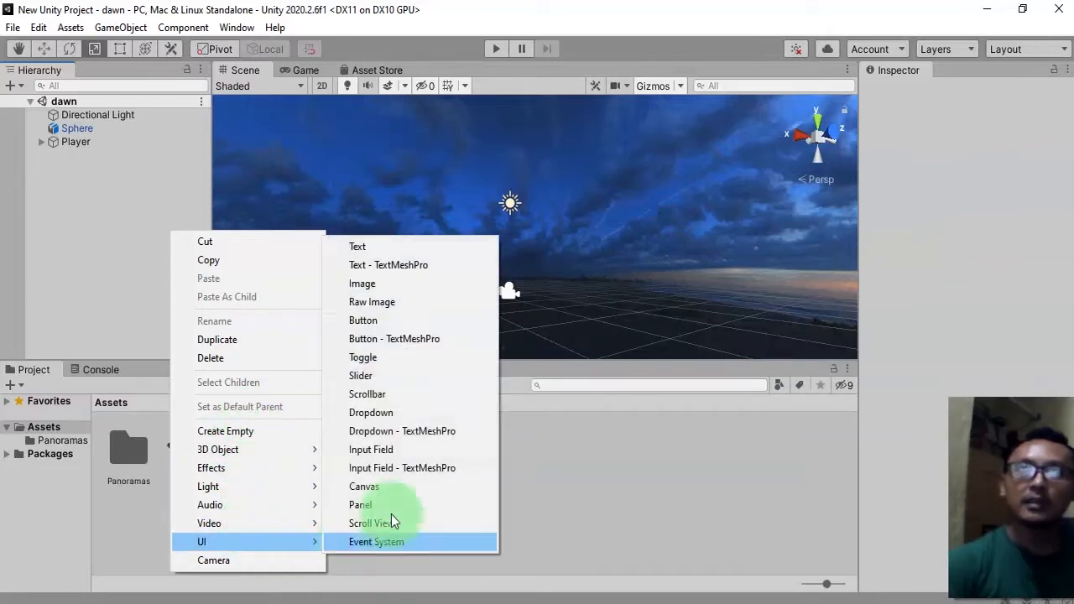
left_click(388, 290)
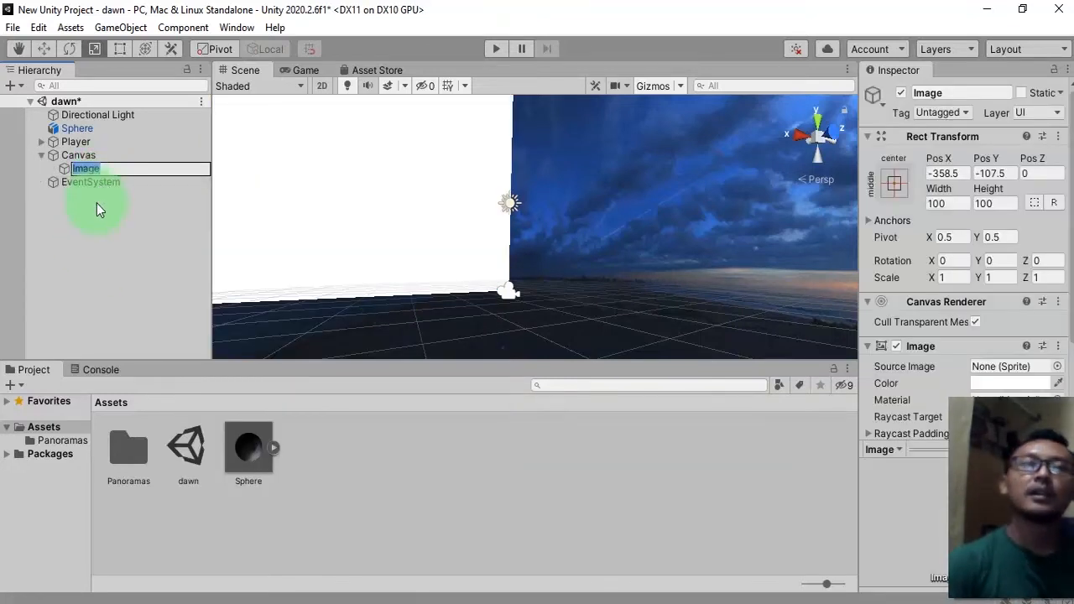
left_click(128, 228)
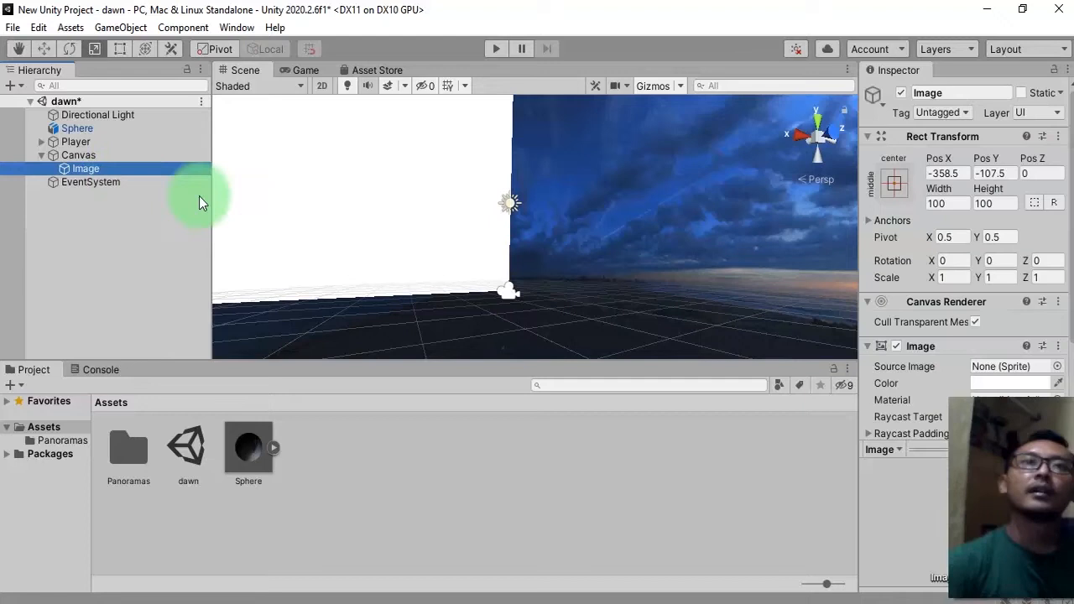
Stretch the Image to fill the whole Canvas with zero offsets and save the scene.
left_click(119, 172)
scroll(445, 258, "down", 5)
middle_click_drag(546, 241, 520, 298)
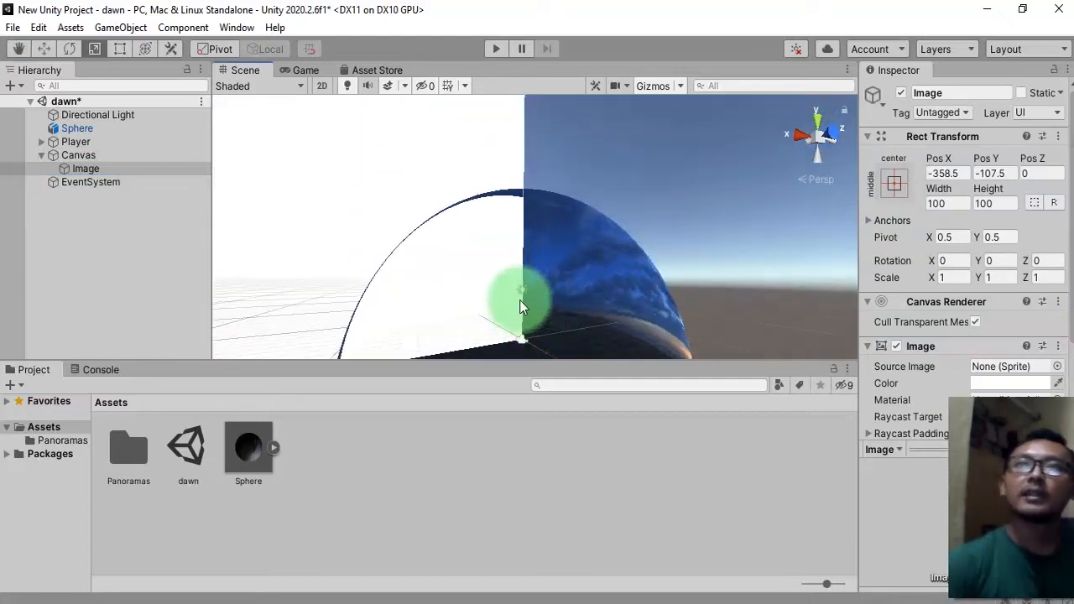
left_click(894, 184)
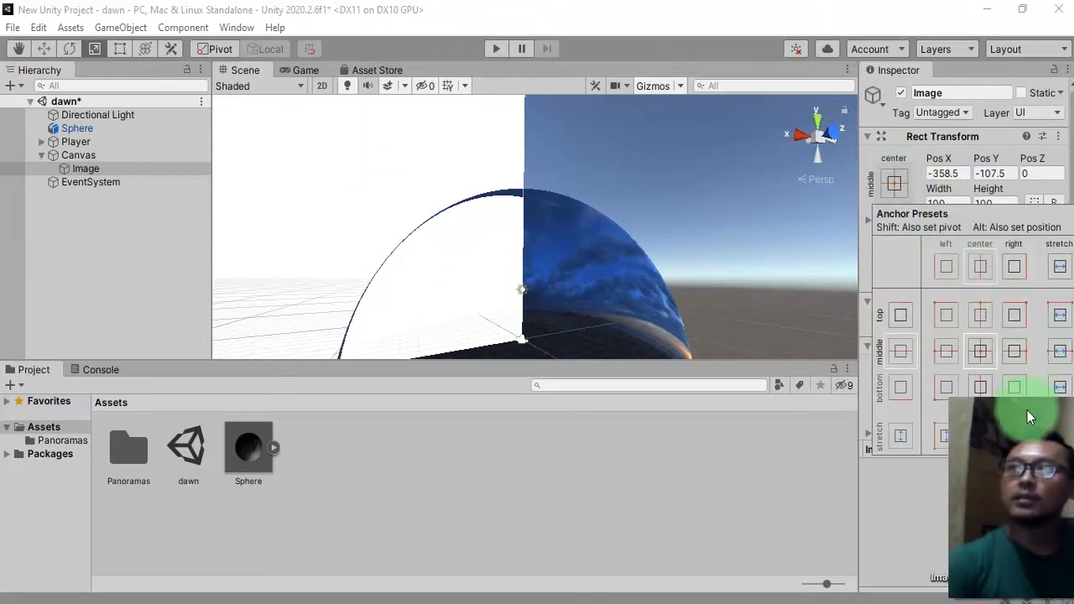
left_click(1009, 498)
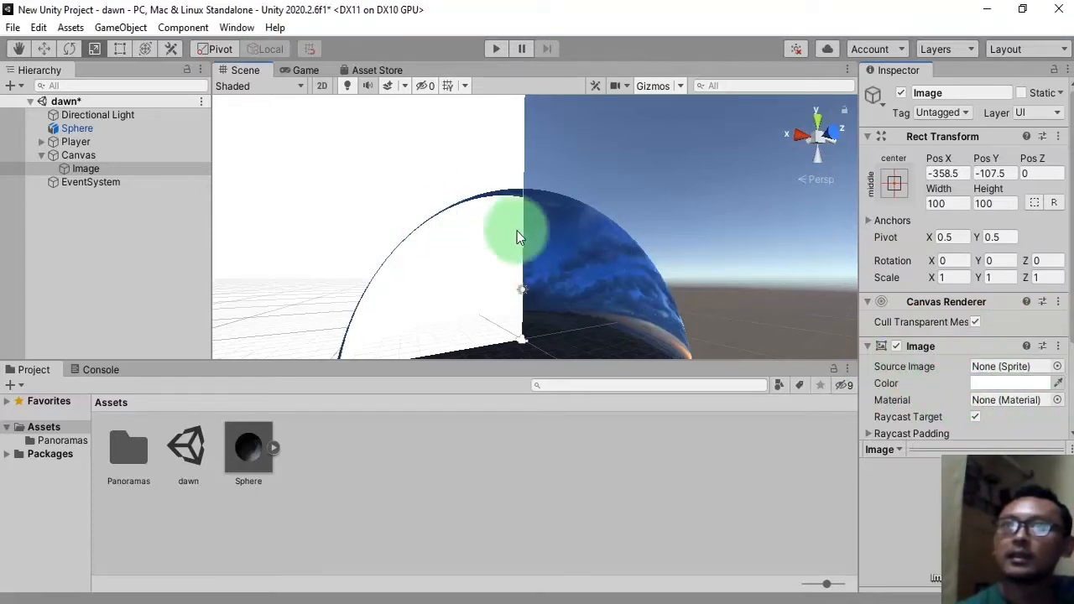
left_click_drag(654, 248, 628, 257, "alt")
left_click(400, 158)
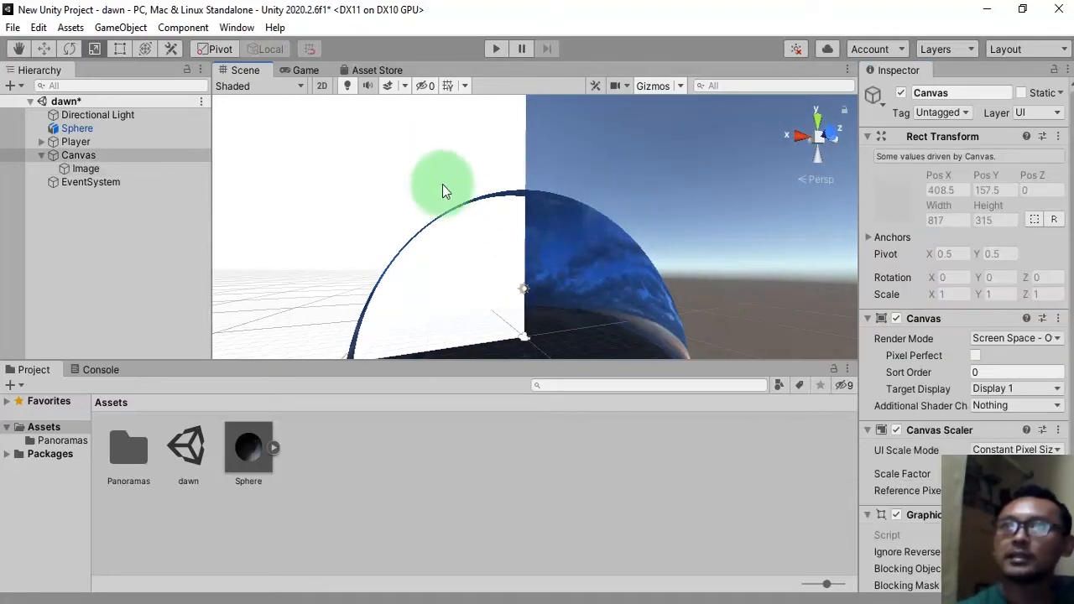
left_click(753, 280)
left_click(895, 182)
left_click(1060, 435, "alt")
left_click(627, 223)
left_click_drag(626, 223, 554, 290, "alt")
key("ctrl+s")
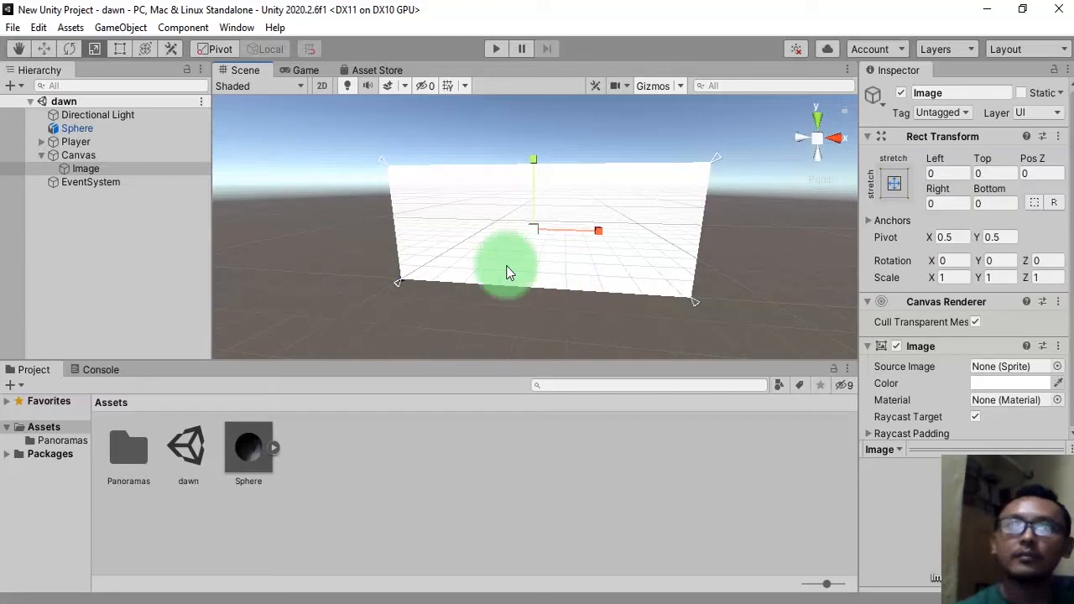
Set the Image's color alpha to 0 so the image is fully transparent.
left_click(84, 169)
scroll(948, 372, "down", 3)
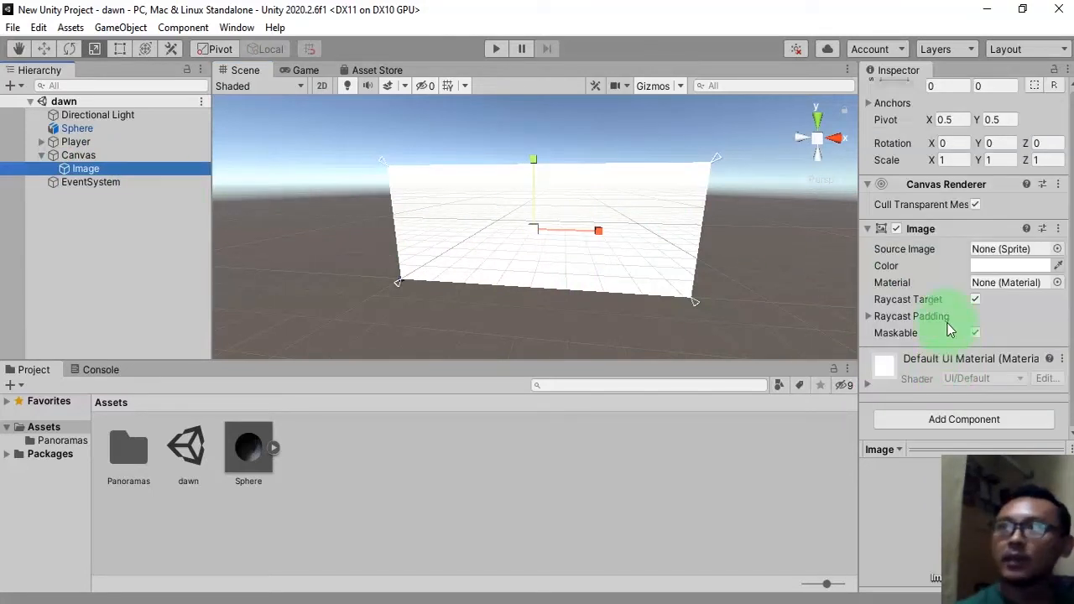
left_click(994, 268)
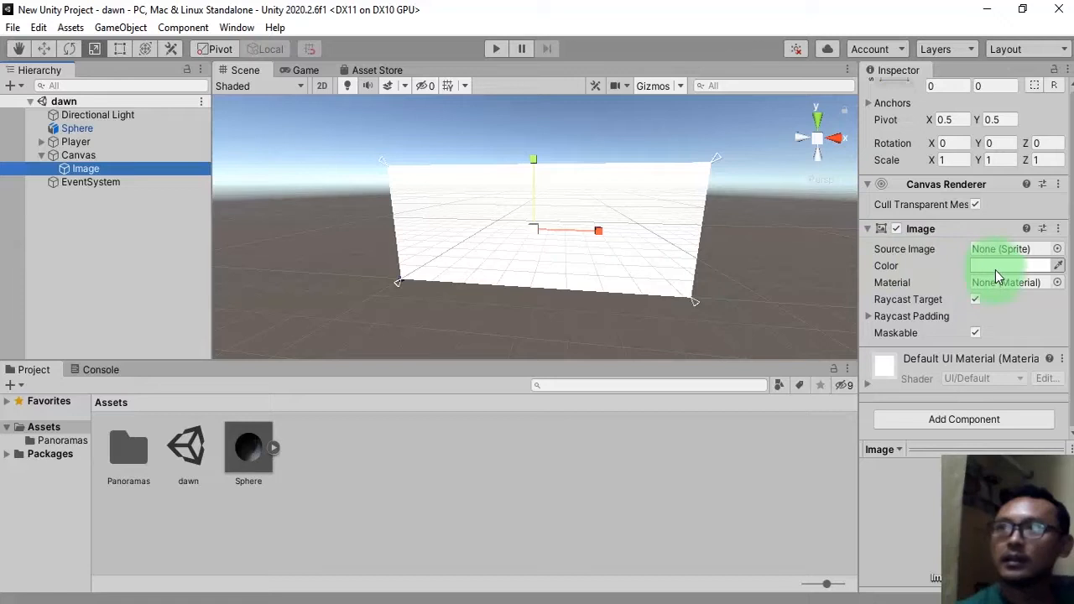
left_click_drag(949, 201, 770, 92)
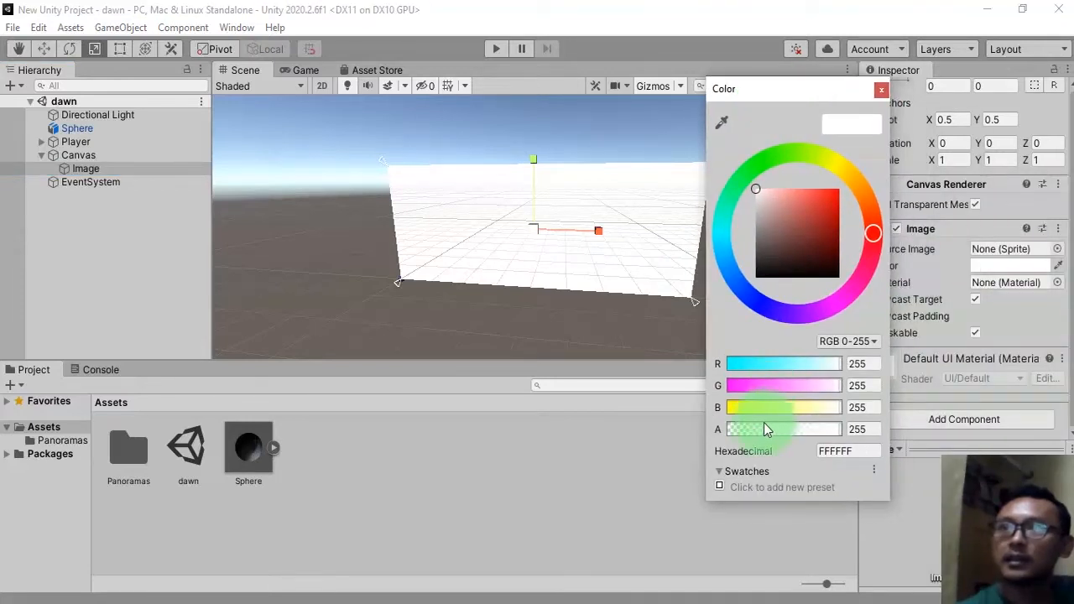
left_click_drag(796, 431, 684, 409)
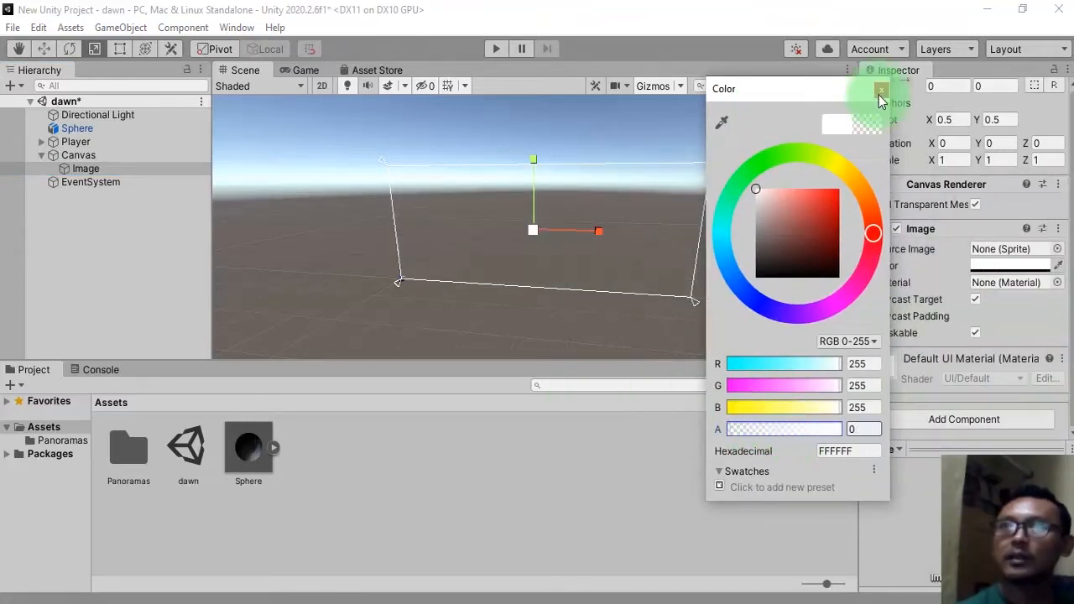
left_click(881, 89)
left_click(122, 252)
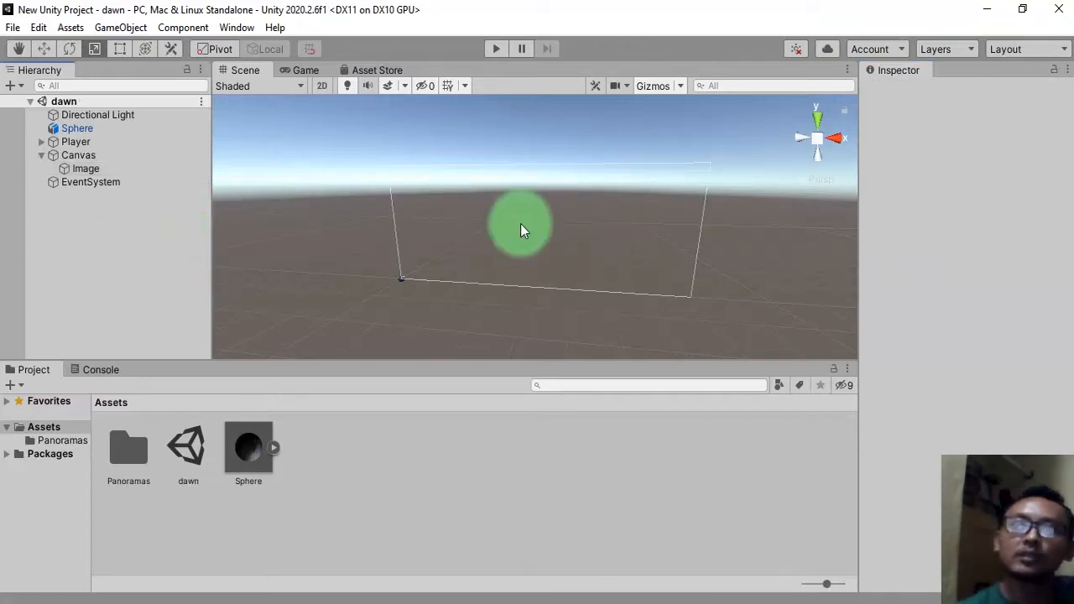
scroll(504, 283, "up", 3)
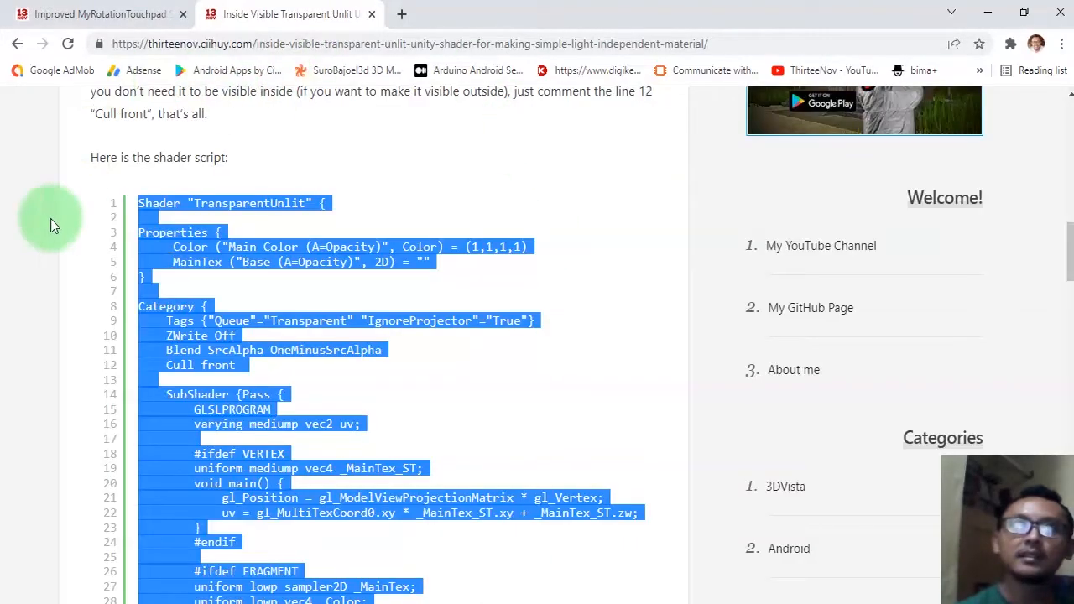
left_click(48, 220)
Copy the class name MyRotationTouchpad from the script on the tutorial web page.
left_click(94, 14)
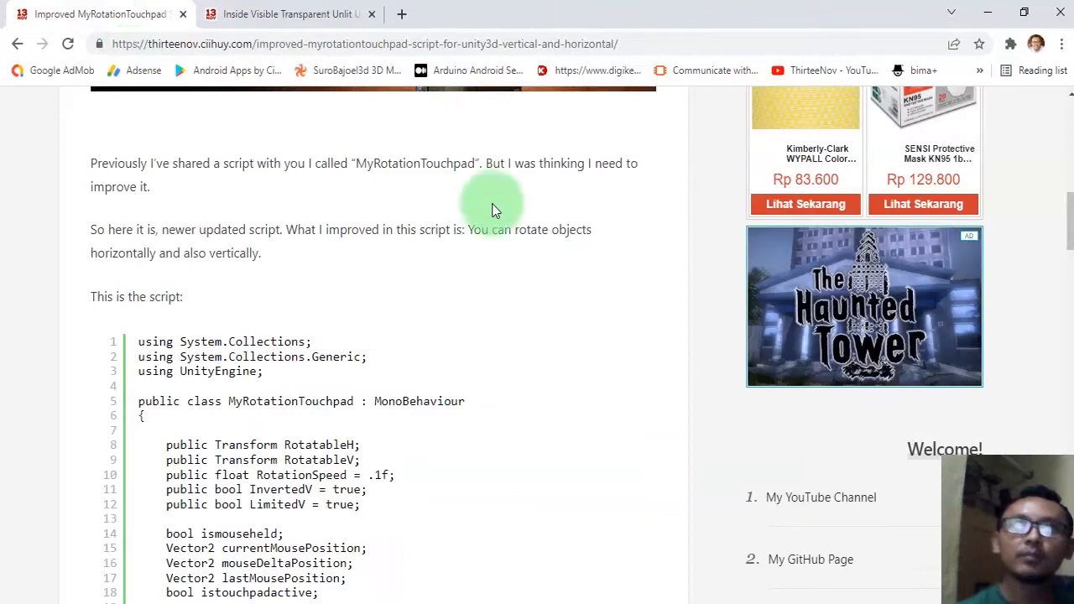
scroll(359, 324, "up", 4)
scroll(359, 324, "up", 5)
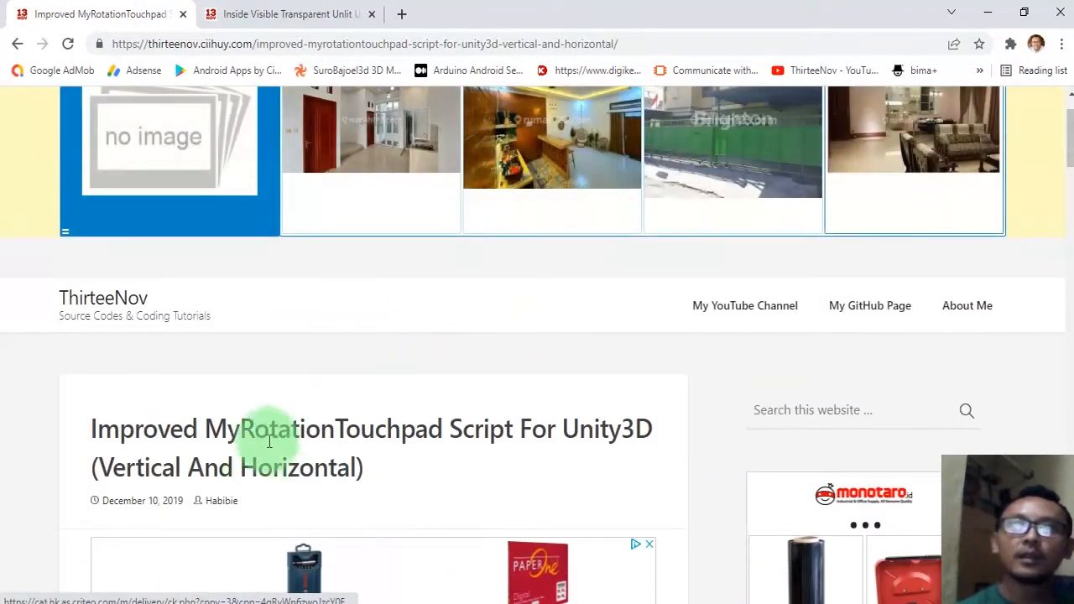
left_click_drag(270, 429, 444, 432)
scroll(527, 445, "down", 1)
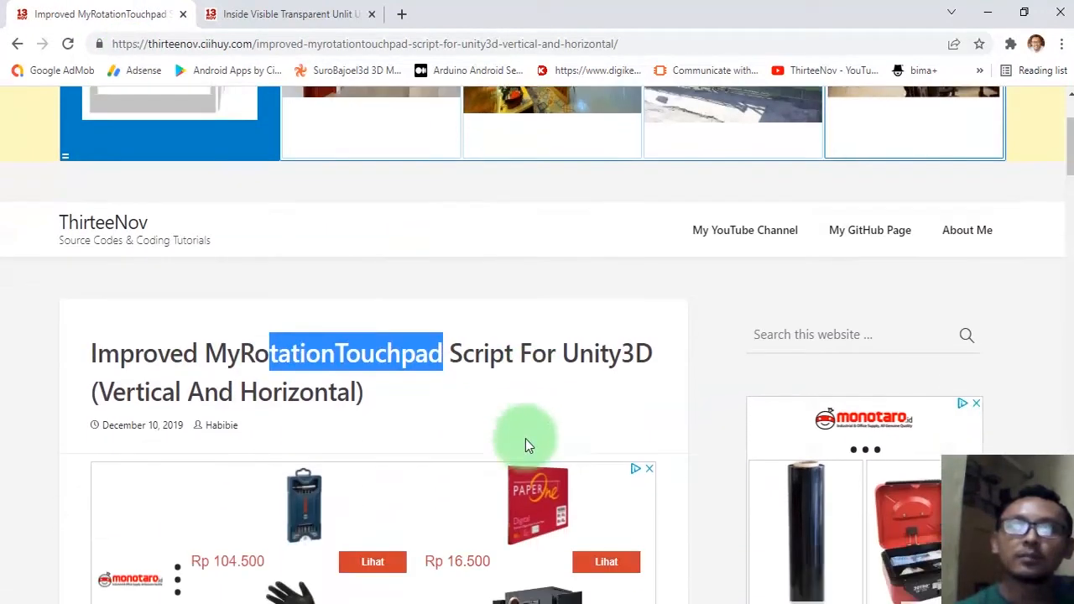
left_click(473, 343)
scroll(492, 328, "down", 7)
scroll(492, 329, "down", 2)
double_click(248, 318)
left_click(241, 318)
left_click_drag(241, 317, 371, 312)
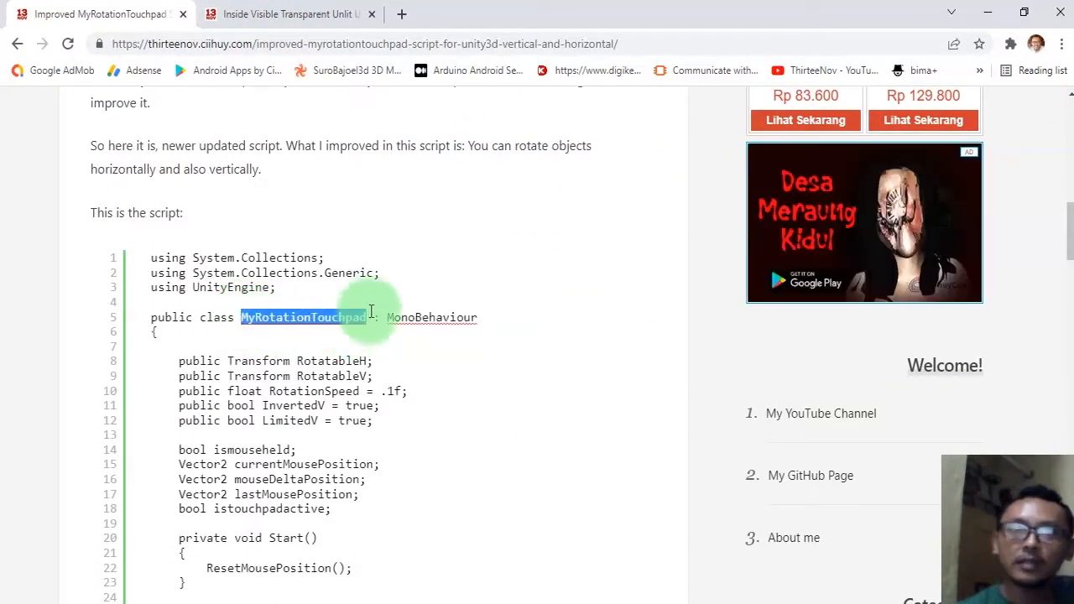
key("alt+Tab")
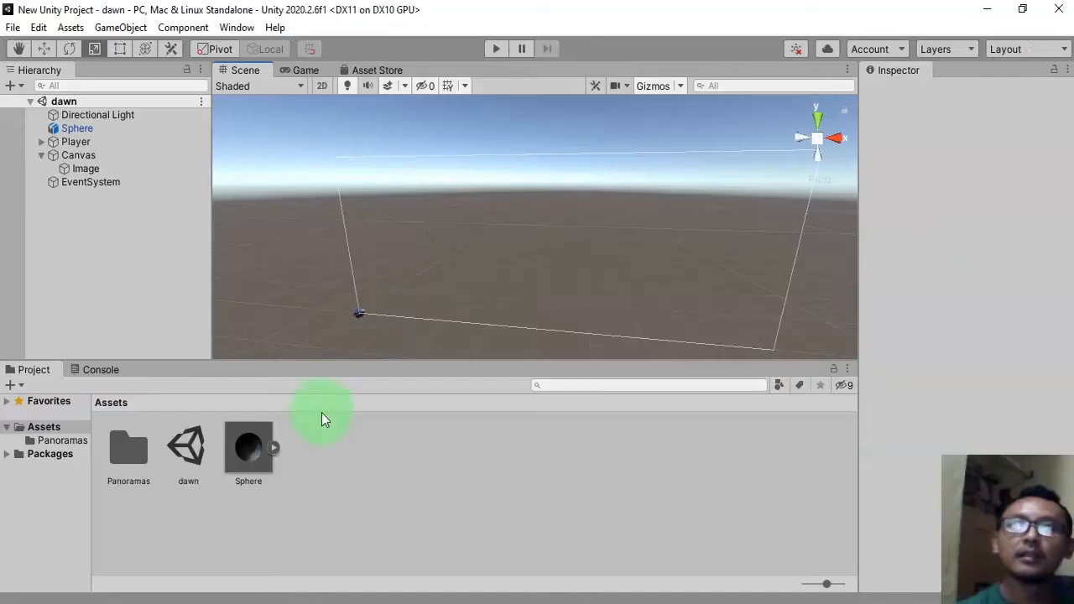
Create a C# script named MyRotationTouchpad in Assets and open it in the code editor.
right_click(344, 502)
mouse_move(454, 65)
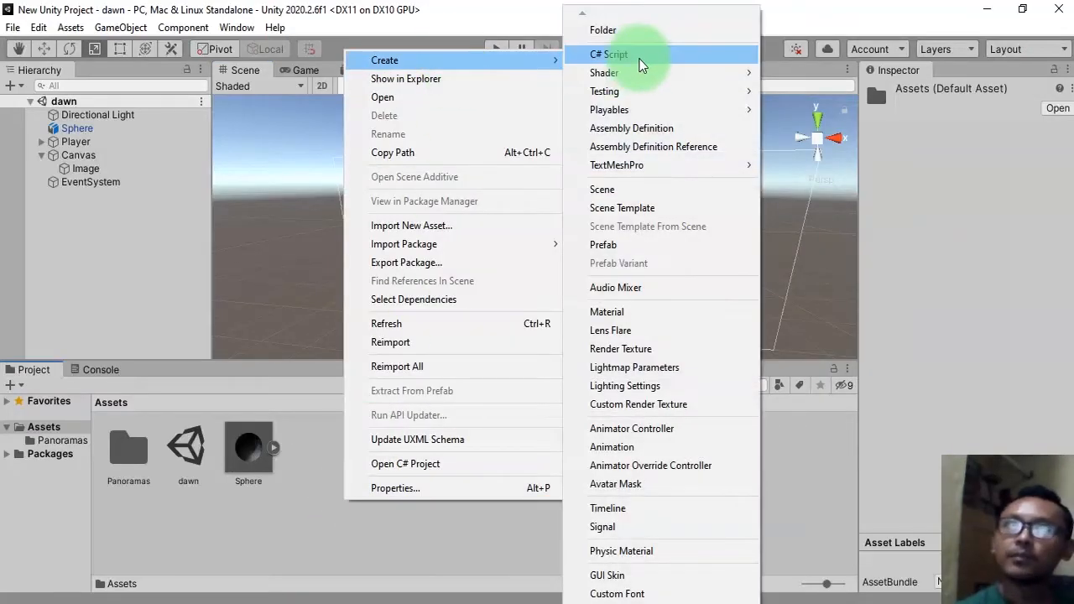
left_click(608, 55)
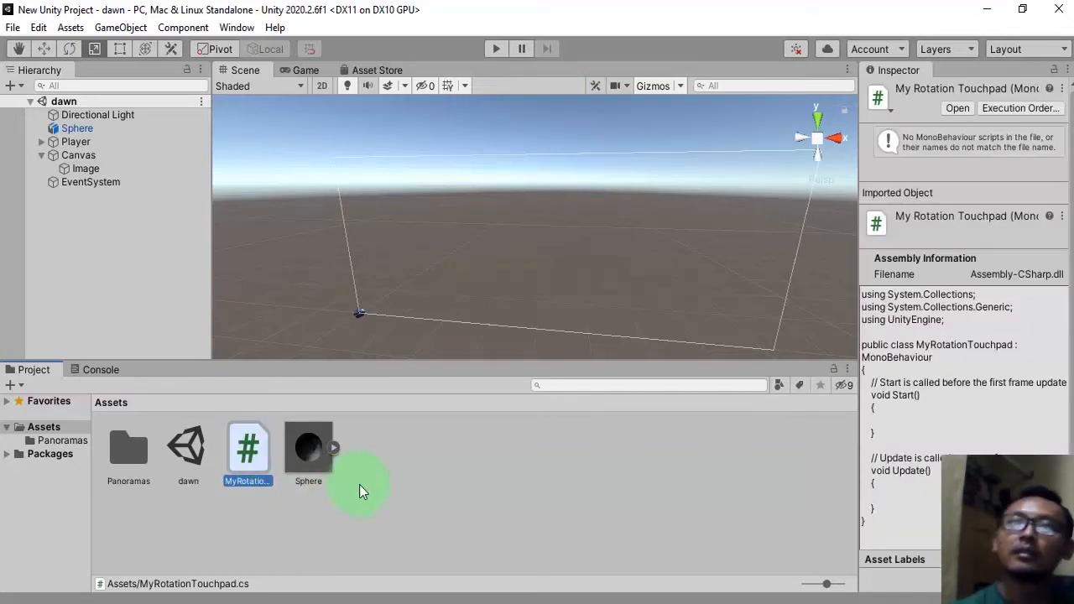
double_click(254, 487)
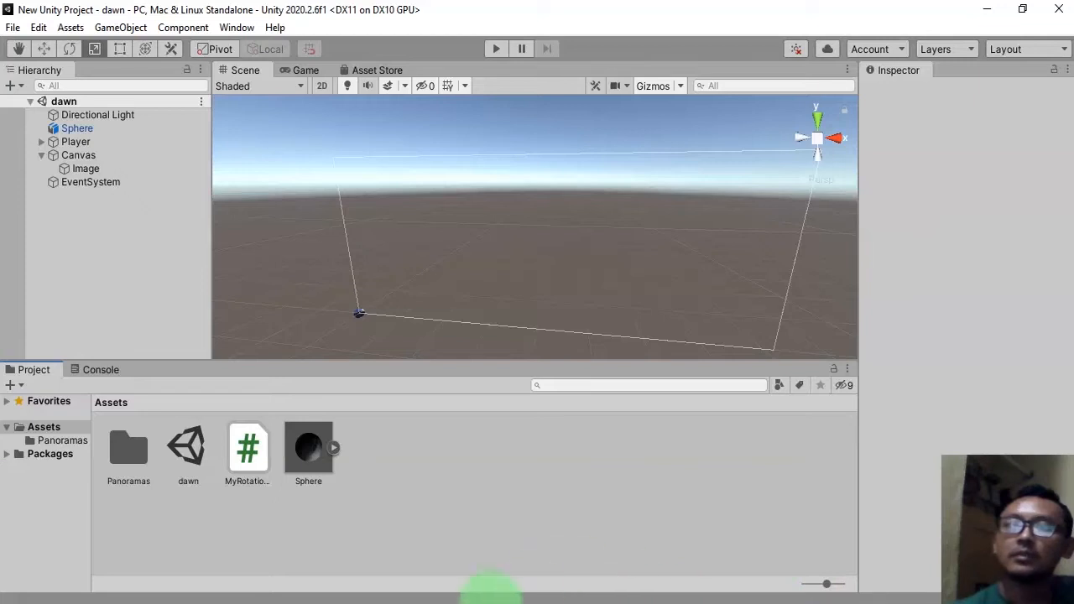
Select and copy the complete MyRotationTouchpad script code from the tutorial web page.
left_click(494, 602)
left_click_drag(141, 258, 197, 359)
scroll(201, 363, "down", 18)
scroll(214, 362, "up", 3)
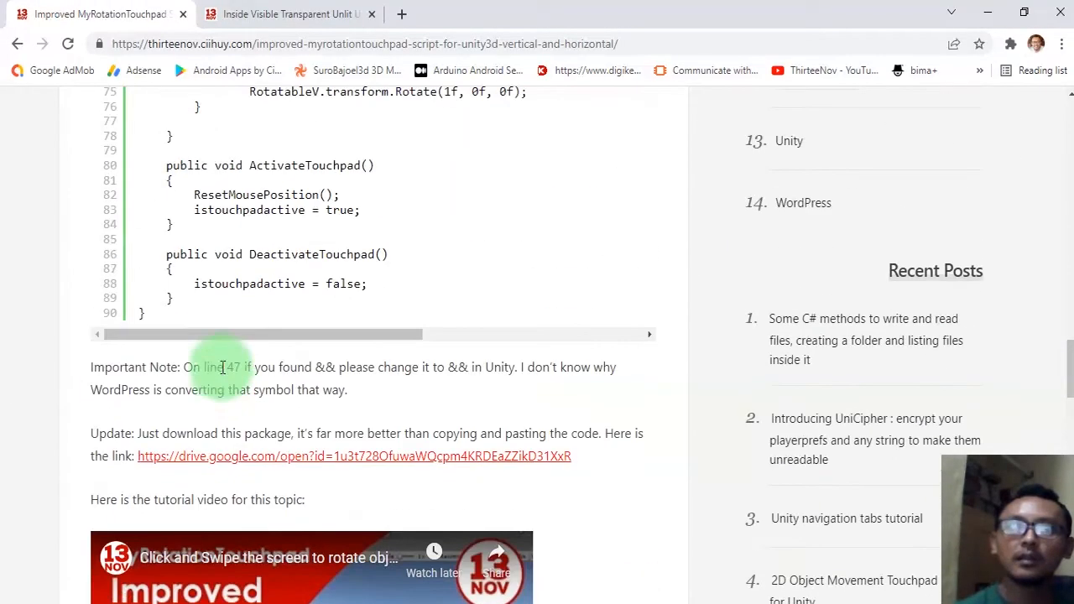
left_click(165, 313, "shift")
Replace the script's contents with the copied code, save it and close the file.
left_click(779, 602)
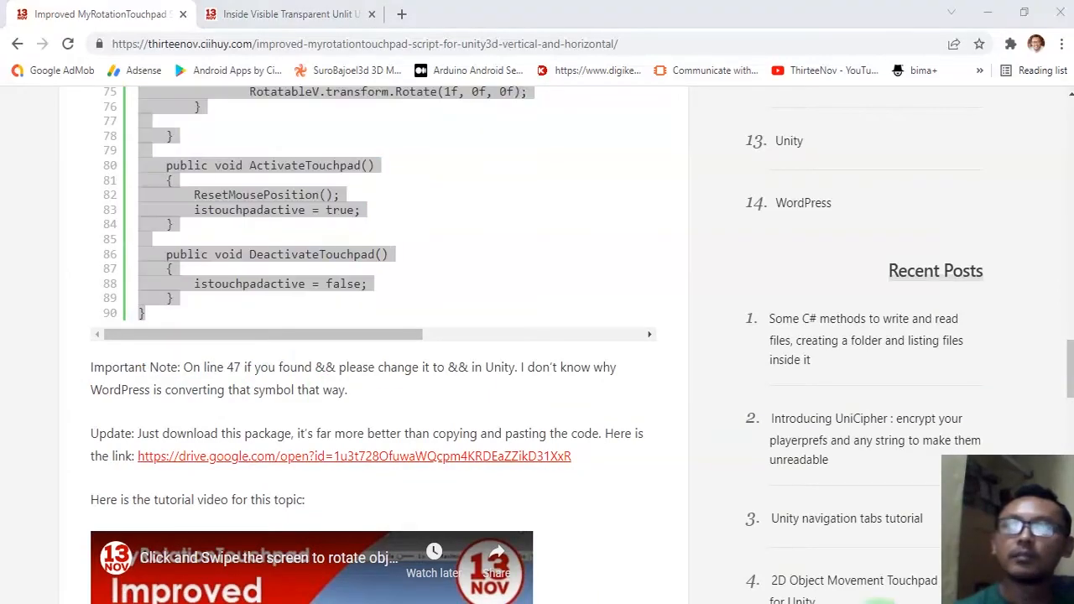
left_click(578, 358)
left_click(439, 428)
key("ctrl+a")
key("ctrl+v")
key("ctrl+s")
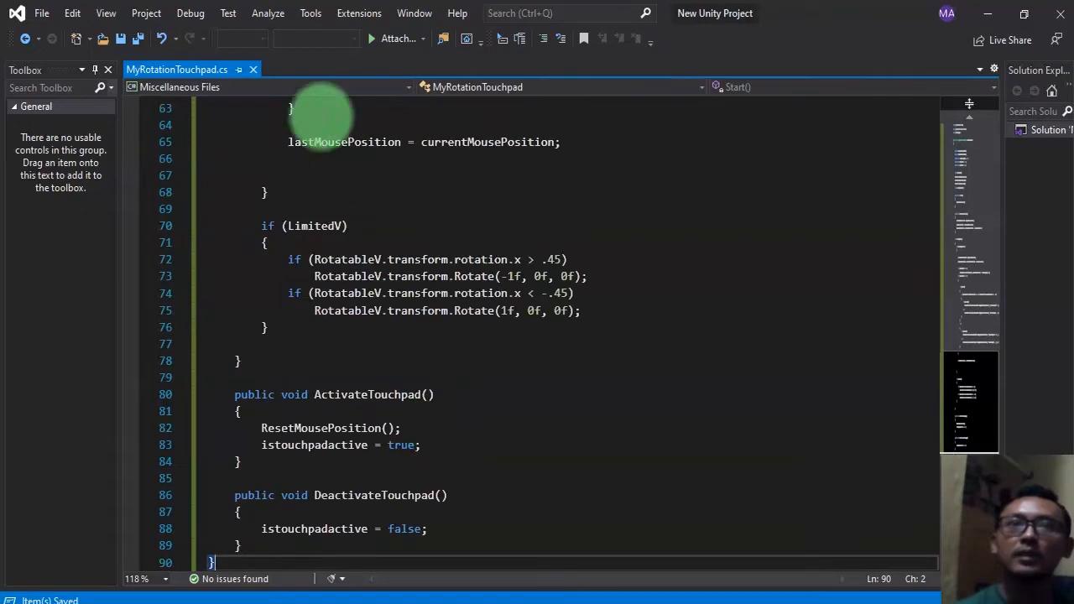
left_click(253, 70)
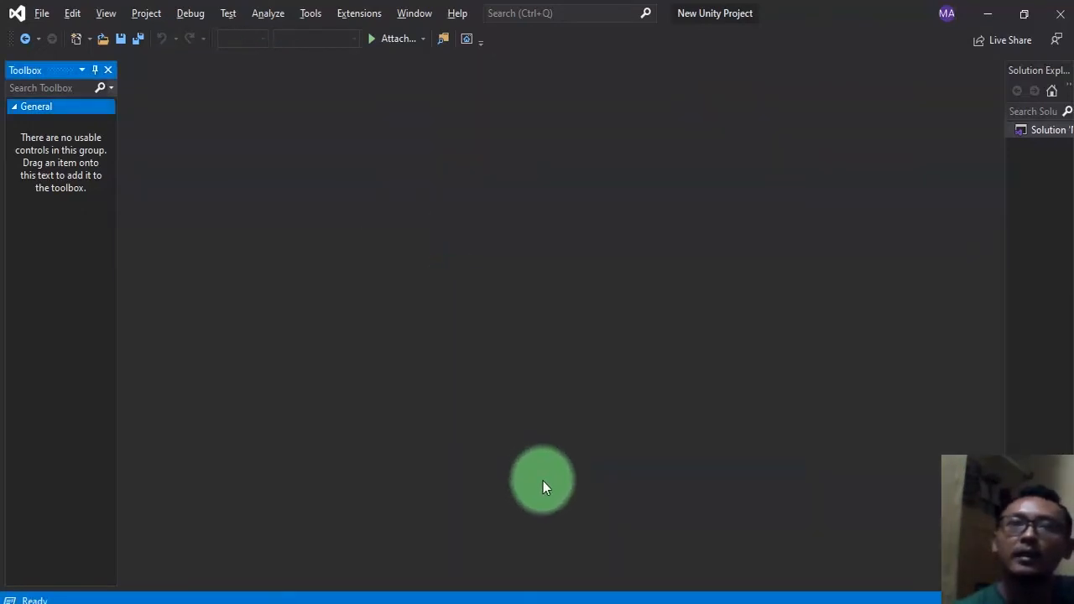
Attach the MyRotationTouchpad script to the Image under Canvas.
key("alt+Tab")
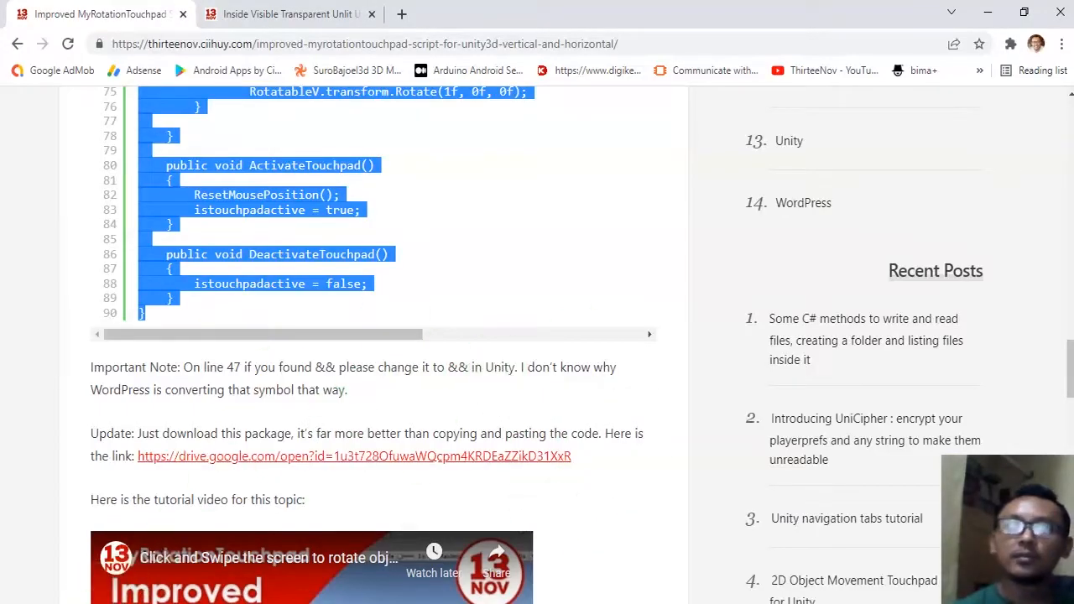
key("alt+Tab")
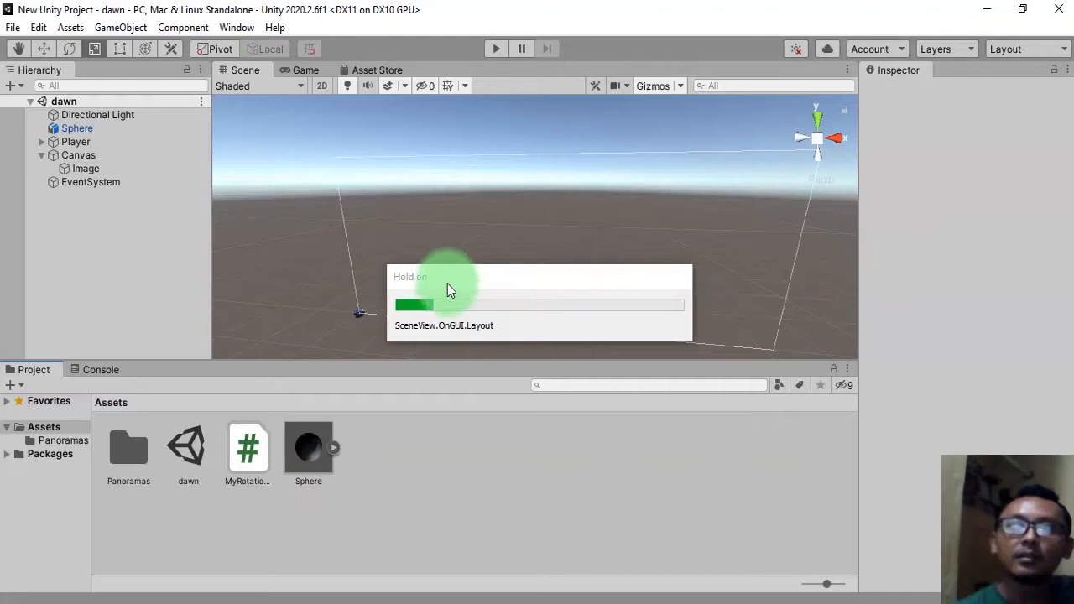
left_click_drag(252, 458, 83, 170)
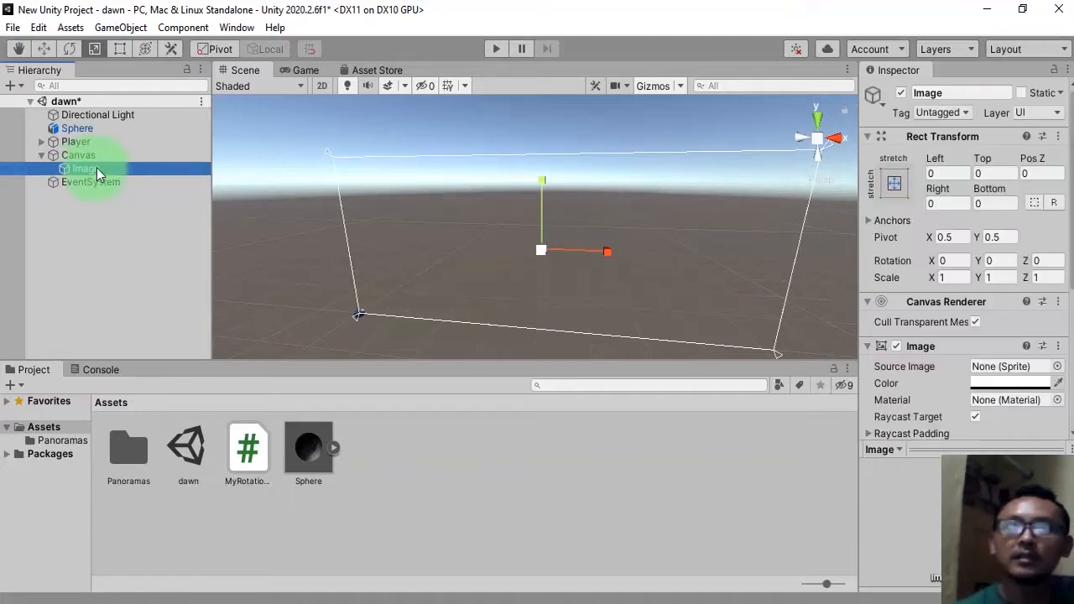
Rename the Image to Touchpad and save the scene.
left_click(96, 168)
type("Tou")
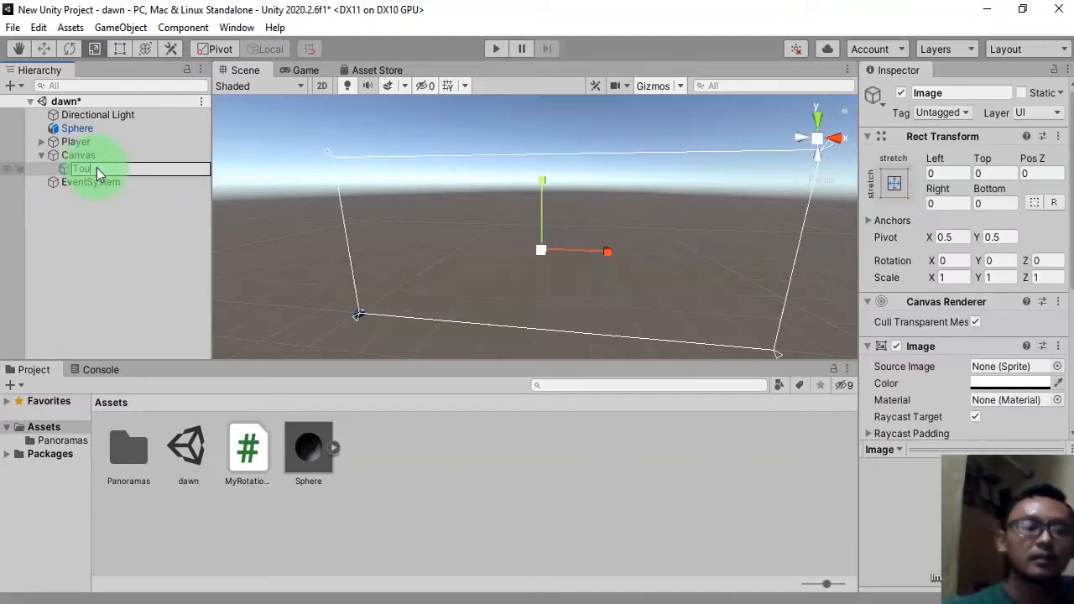
type("chpad")
key("Return")
key("ctrl+s")
Assign Player as Rotatable H and Main Camera as Rotatable V in the touchpad script, then save.
scroll(944, 372, "down", 3)
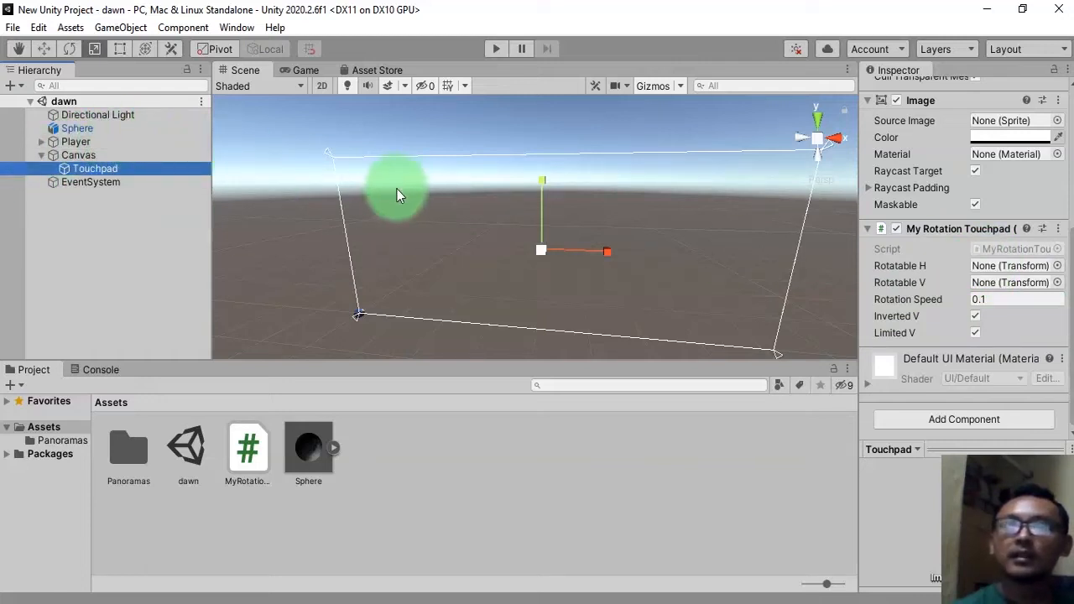
left_click_drag(86, 144, 1007, 263)
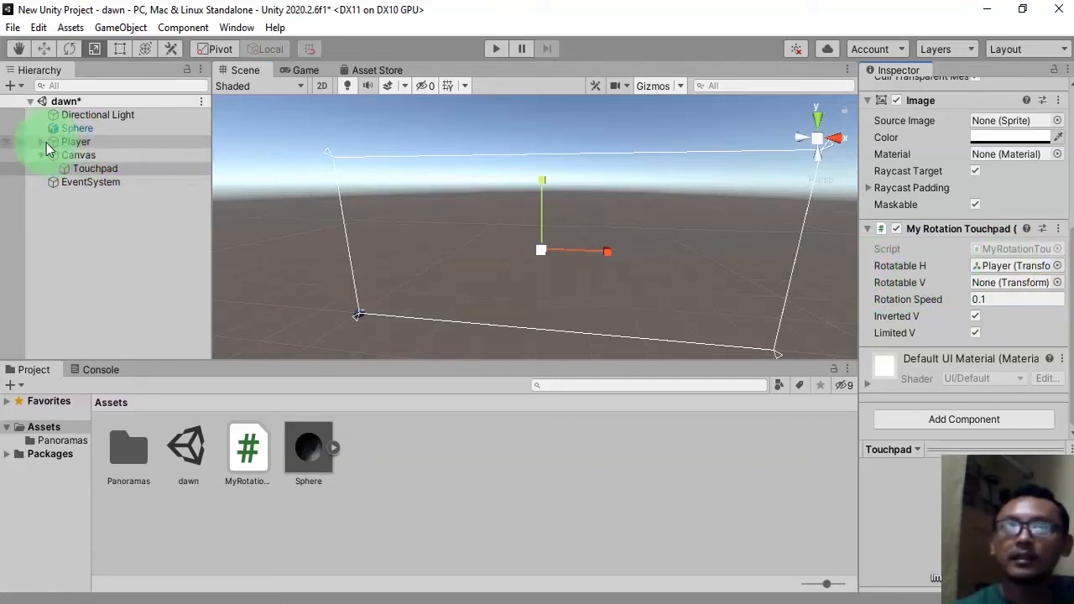
left_click(43, 141)
left_click_drag(98, 160, 997, 289)
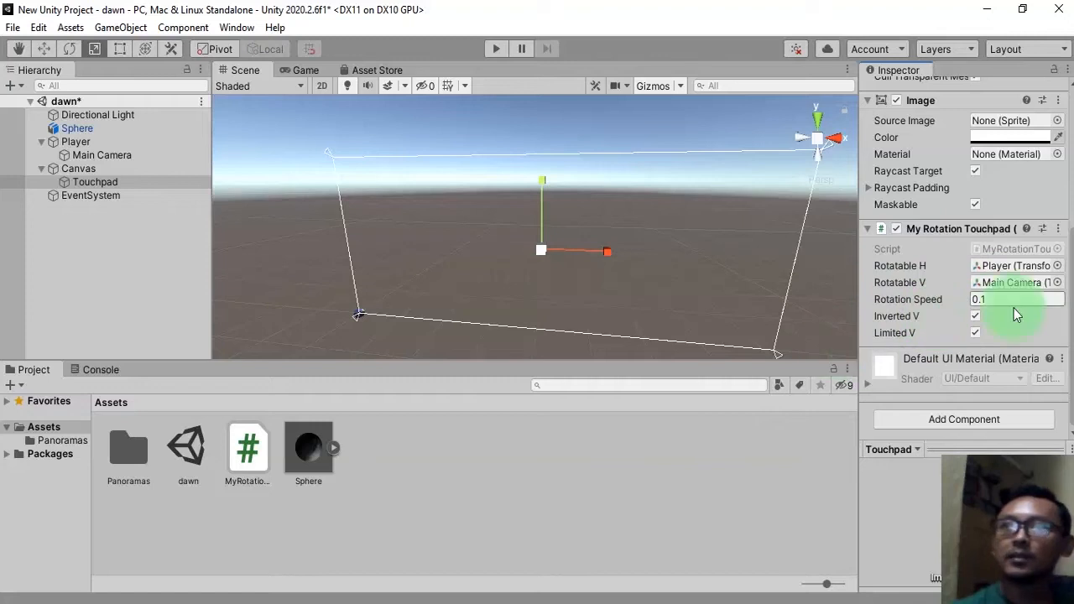
key("ctrl+s")
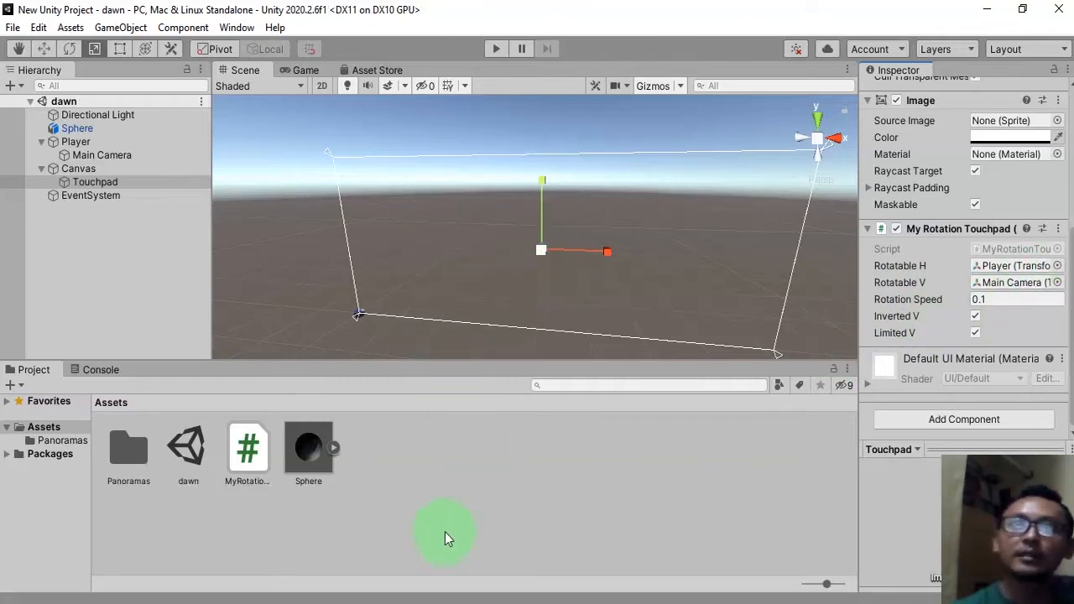
Enter Play mode to preview the panorama, then stop playback.
left_click(497, 49)
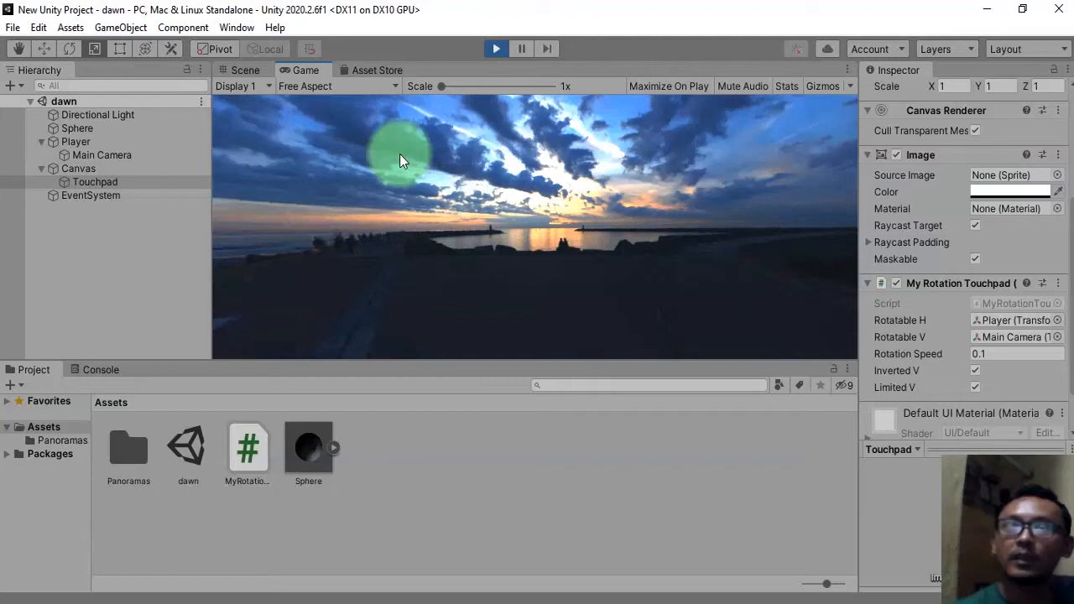
left_click(498, 48)
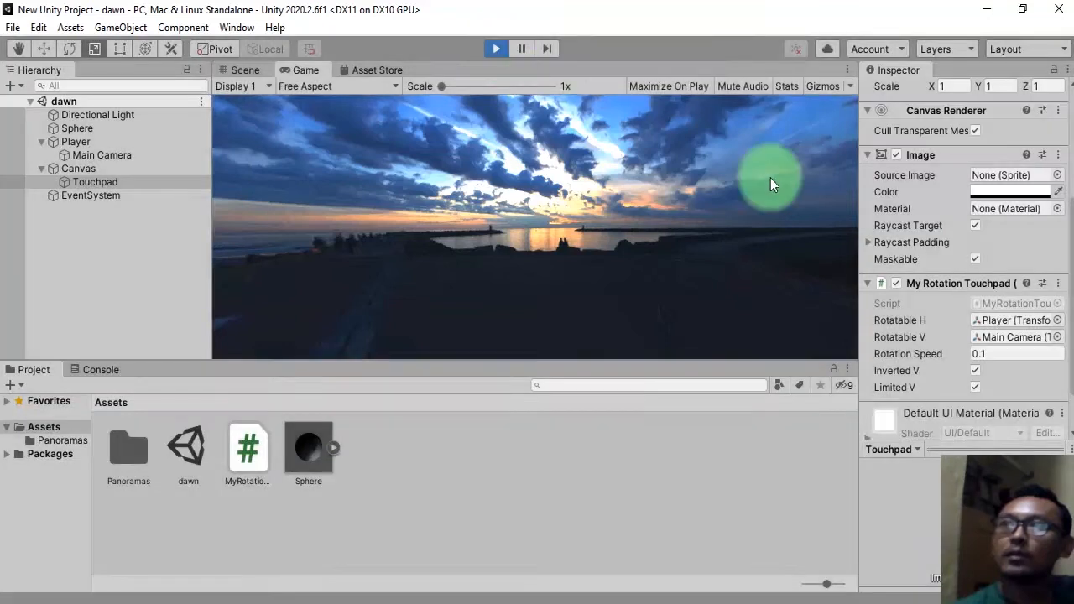
Add an Event Trigger component to the Touchpad.
scroll(982, 327, "down", 2)
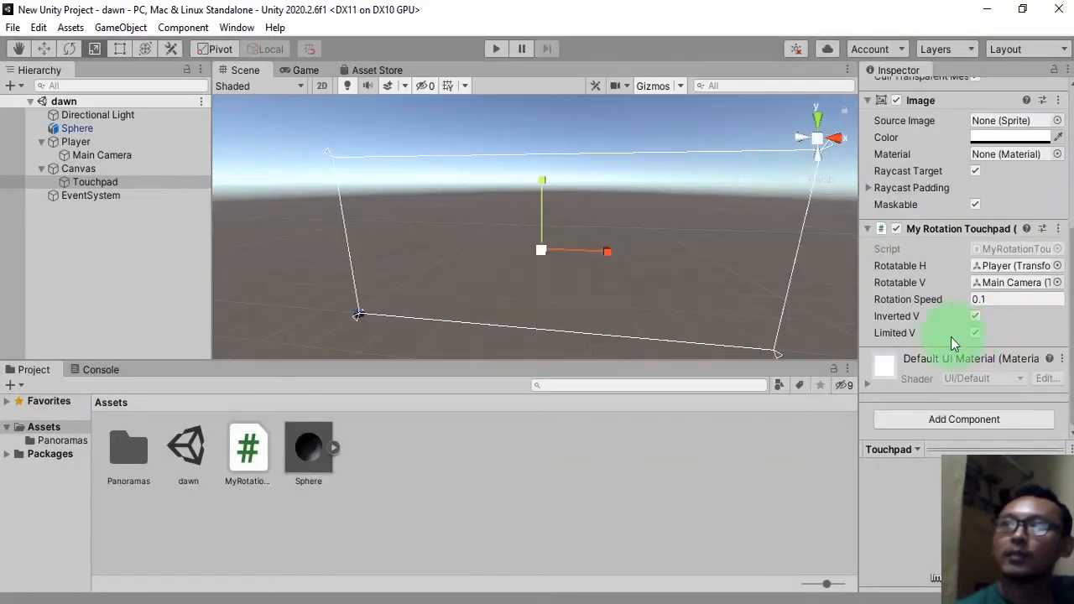
left_click(968, 421)
type("eve")
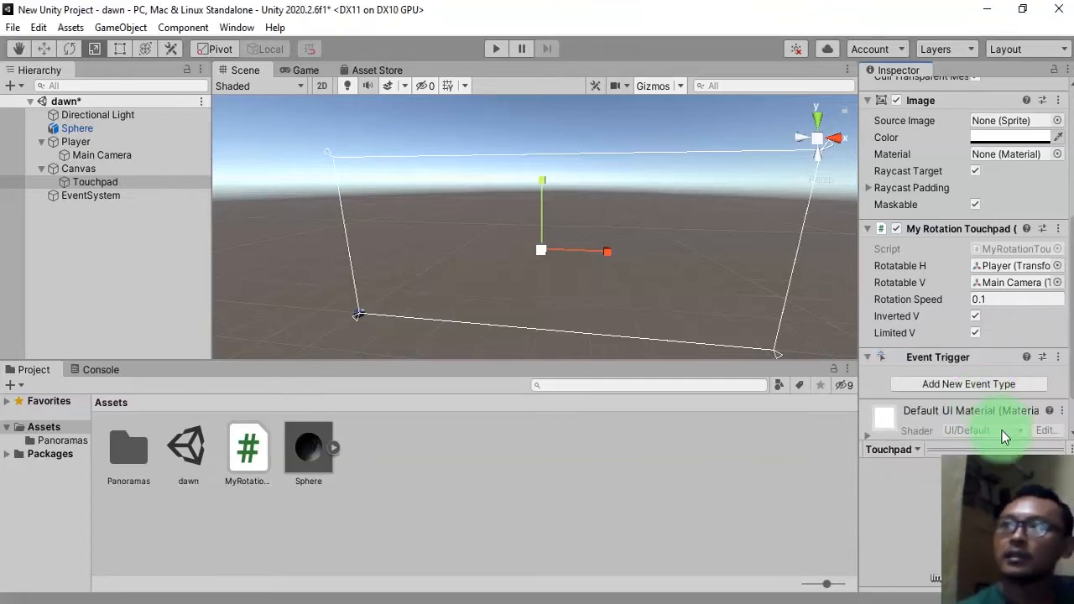
Add a Pointer Down event type to the Event Trigger and give it one callback entry.
scroll(974, 386, "down", 3)
left_click(952, 333)
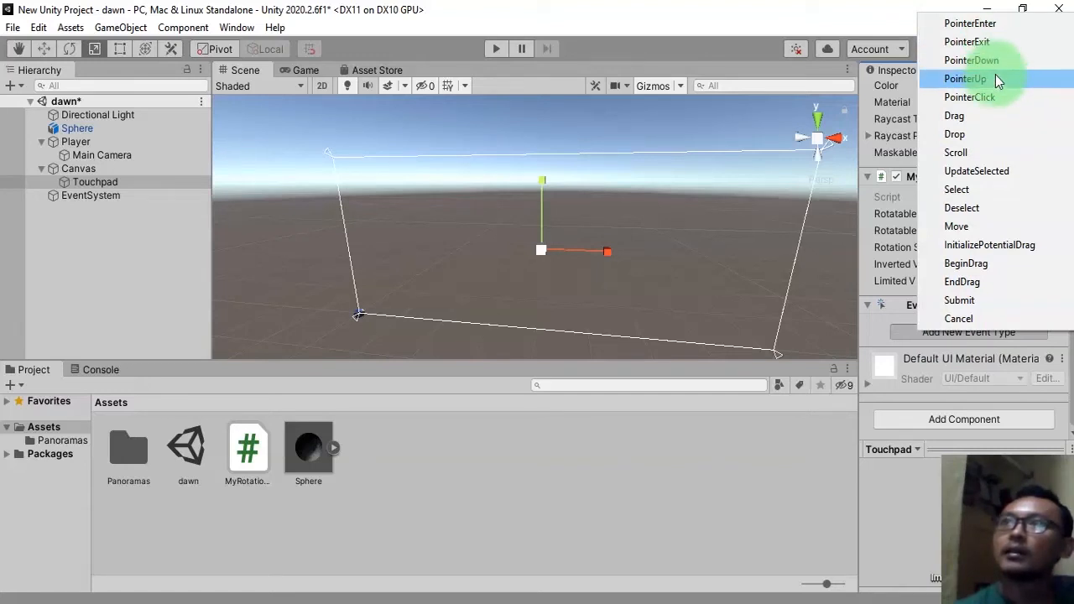
left_click(995, 63)
left_click(1023, 394)
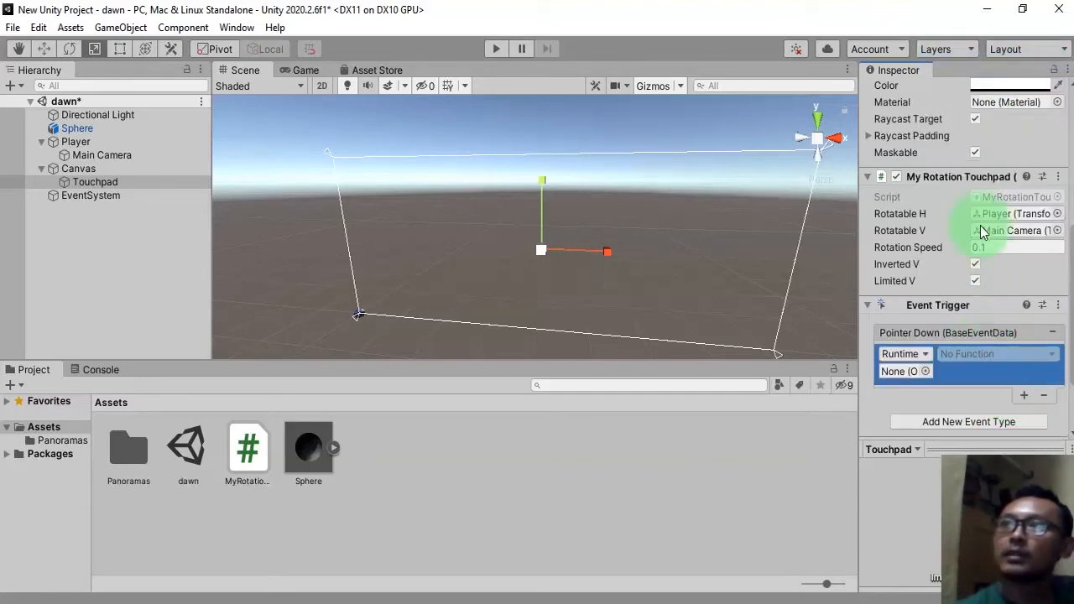
Add a Pointer Up event type and add a second callback entry to it.
left_click(977, 423)
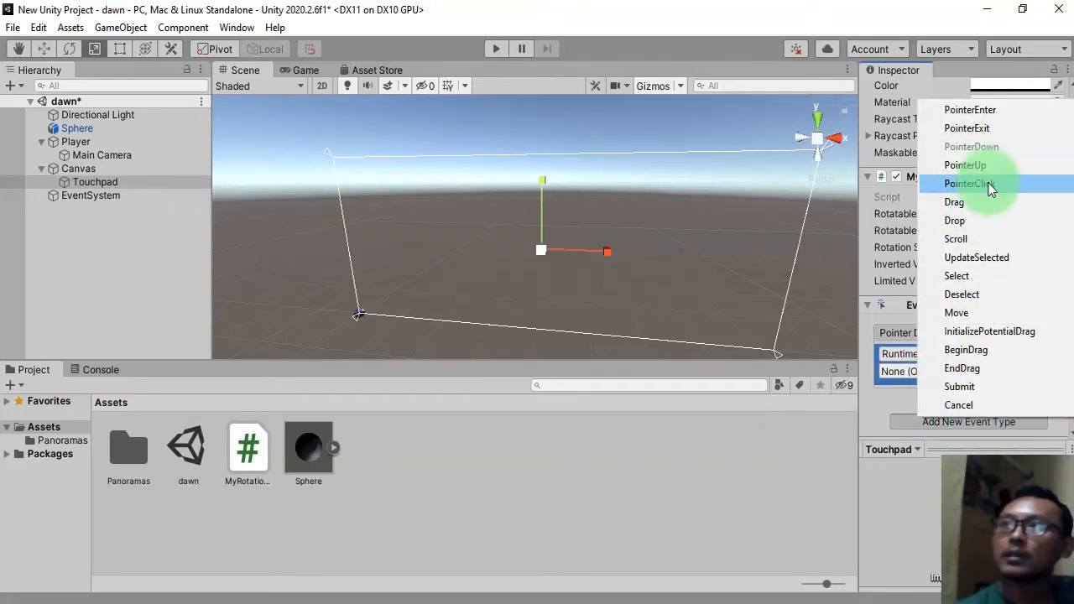
left_click(973, 166)
scroll(1014, 403, "down", 5)
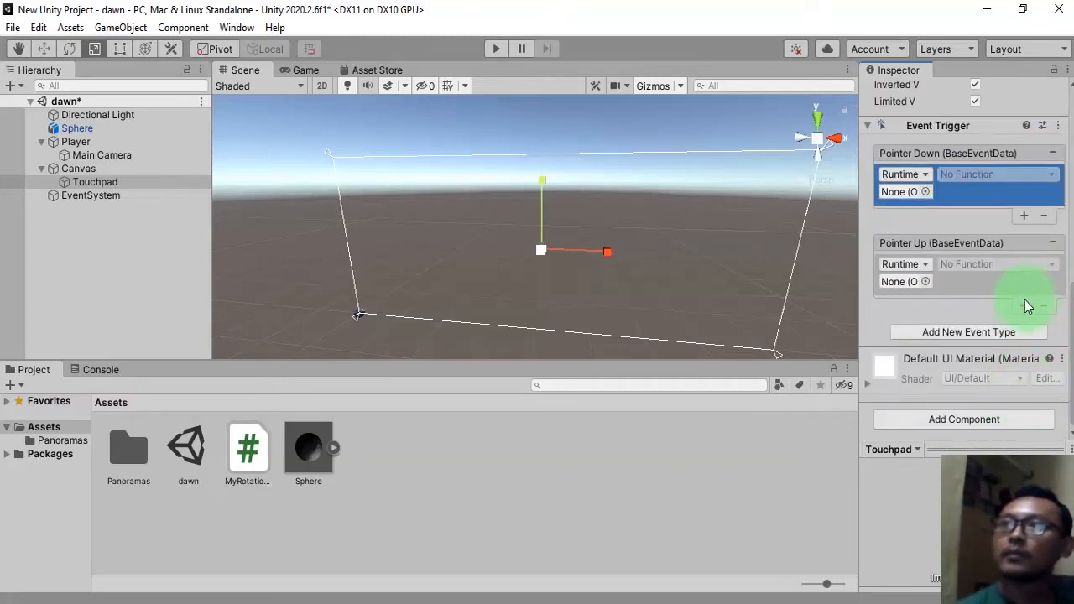
left_click(1024, 304)
Assign the Touchpad object to the Pointer Down entry and the second Pointer Up entry.
scroll(980, 303, "up", 4)
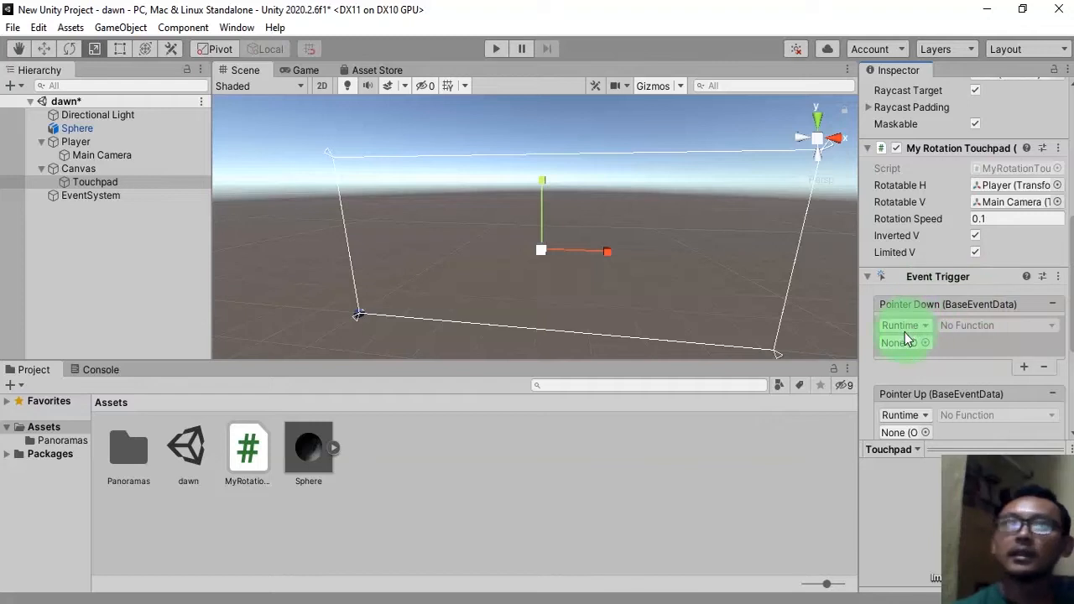
left_click_drag(115, 183, 912, 349)
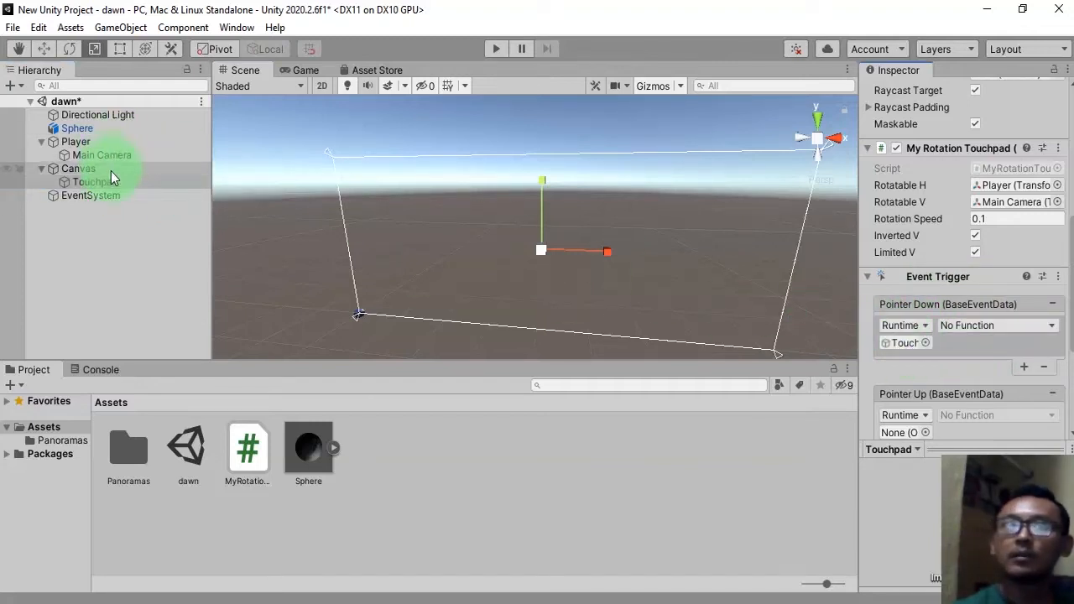
left_click_drag(118, 182, 911, 283)
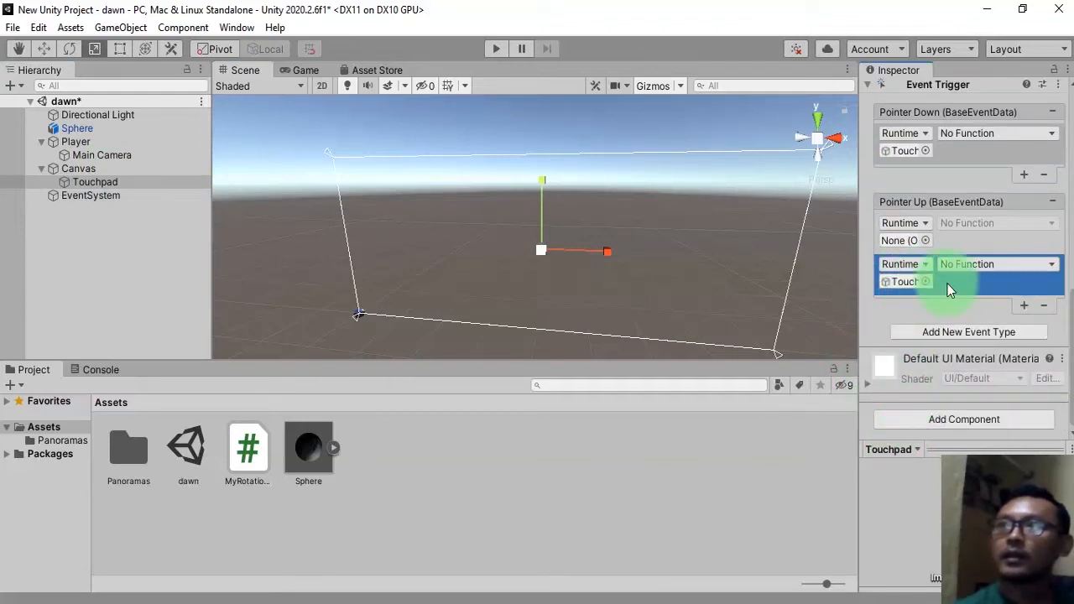
Set the Pointer Down callback function to MyRotationTouchpad ActivateTouchpad ().
scroll(948, 289, "up", 3)
left_click(999, 285)
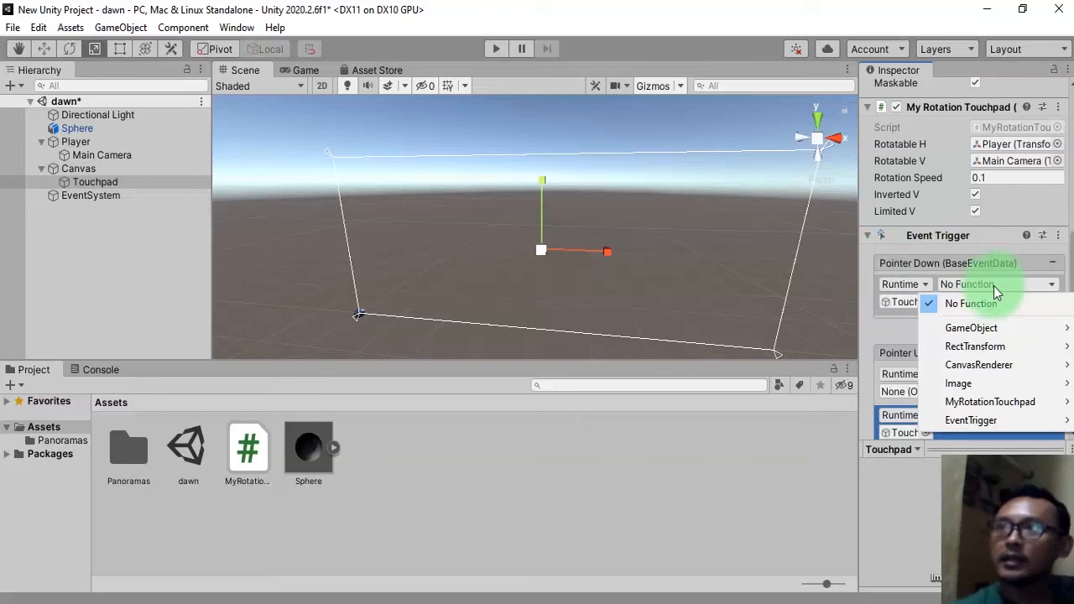
mouse_move(984, 401)
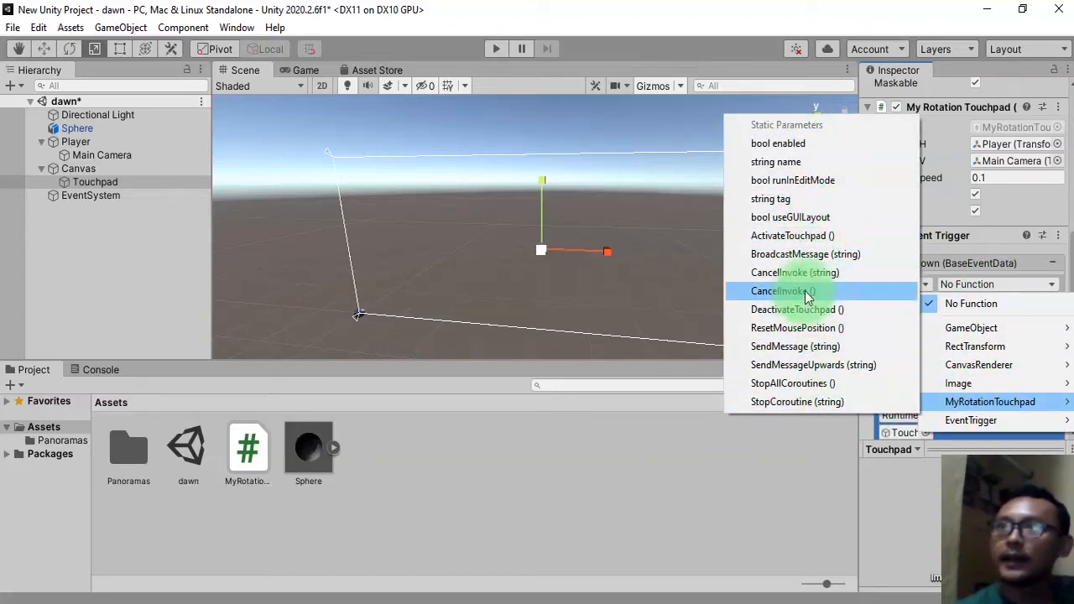
left_click(808, 235)
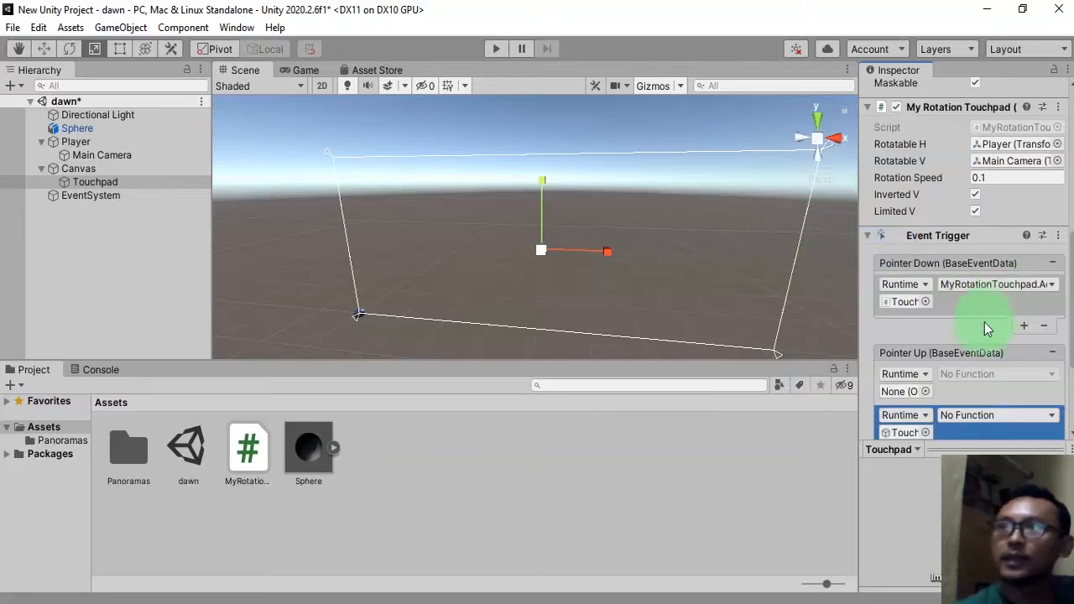
Set the Pointer Up callback function to MyRotationTouchpad DeactivateTouchpad ().
scroll(985, 322, "down", 5)
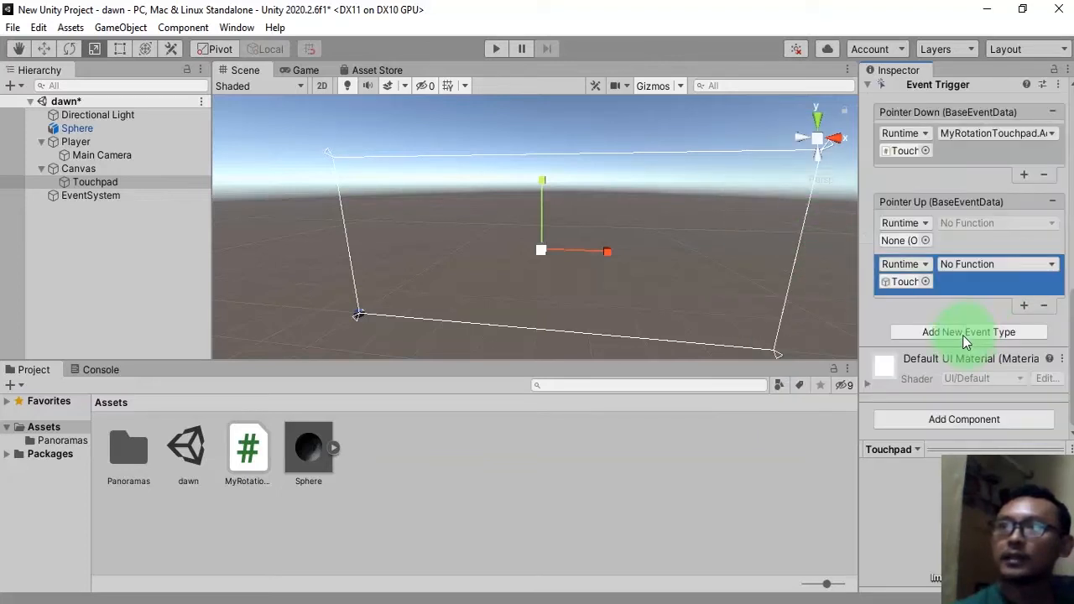
left_click(966, 263)
mouse_move(984, 377)
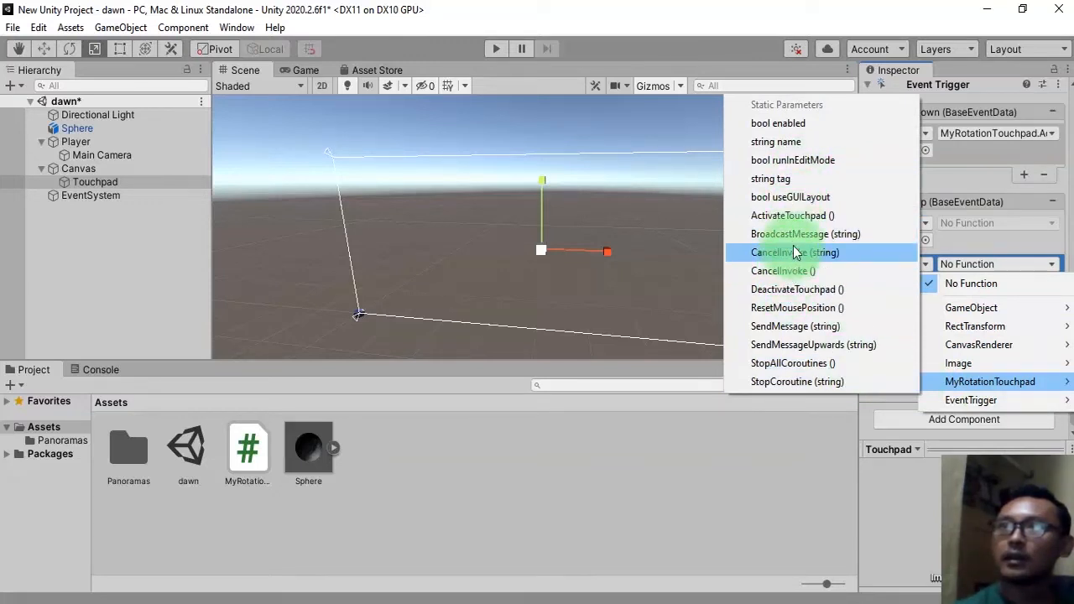
left_click(802, 295)
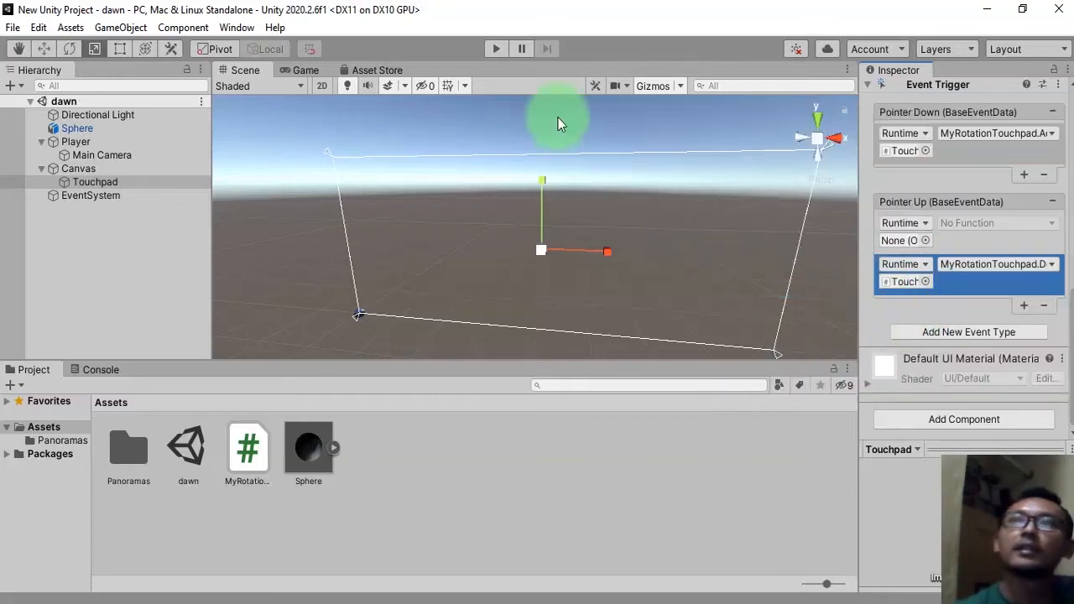
Enter Play mode and drag across the game view to test the touchpad rotation.
left_click(488, 47)
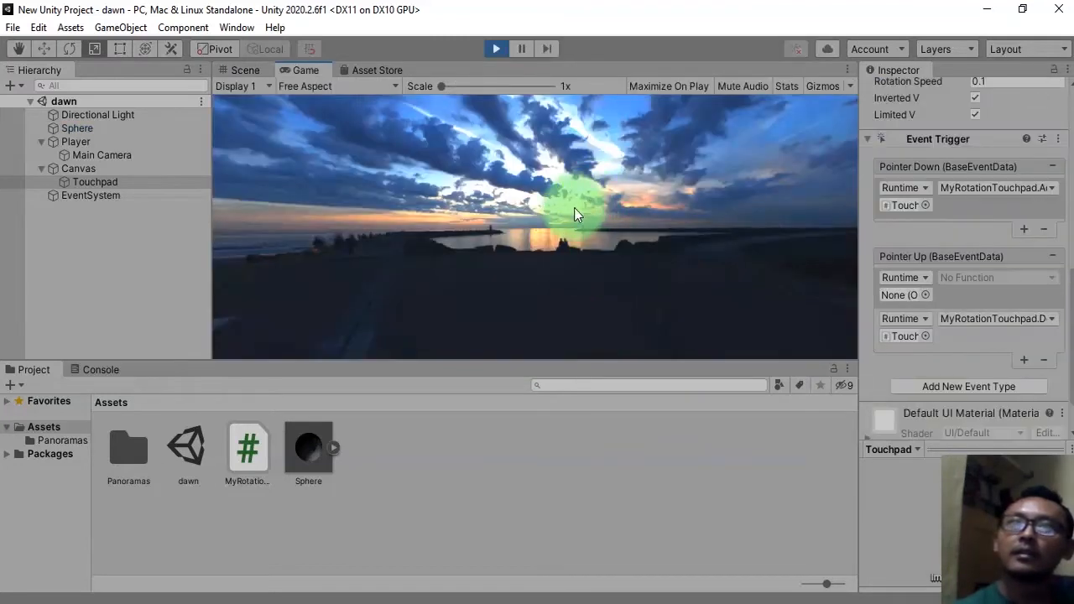
left_click_drag(460, 177, 850, 267)
scroll(967, 271, "up", 3)
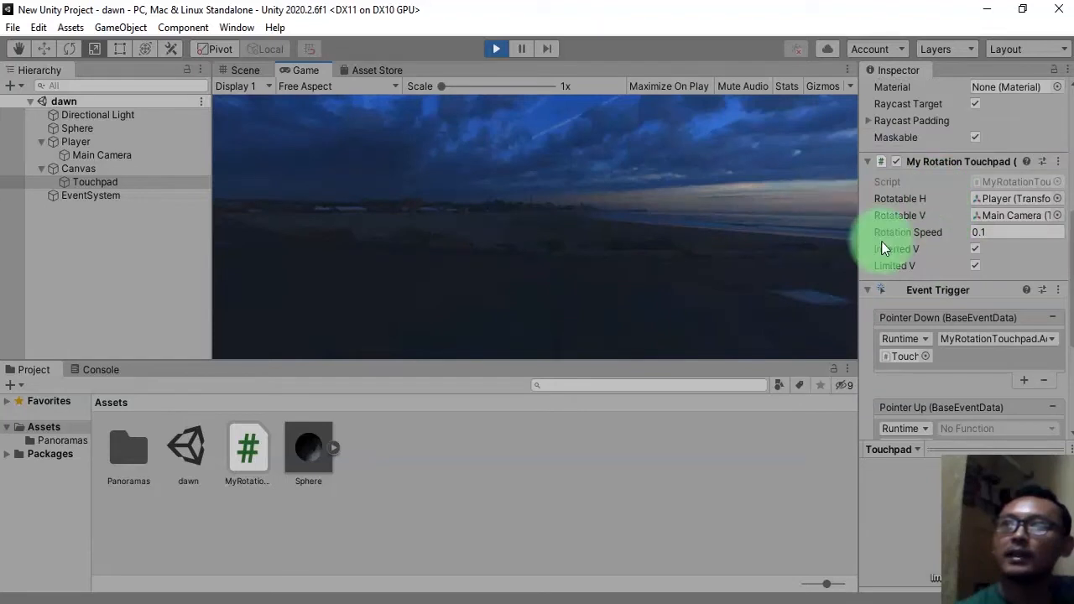
Try a Rotation Speed of 0.5 during Play mode and drag the view to test it.
left_click(1001, 235)
left_click(1001, 234)
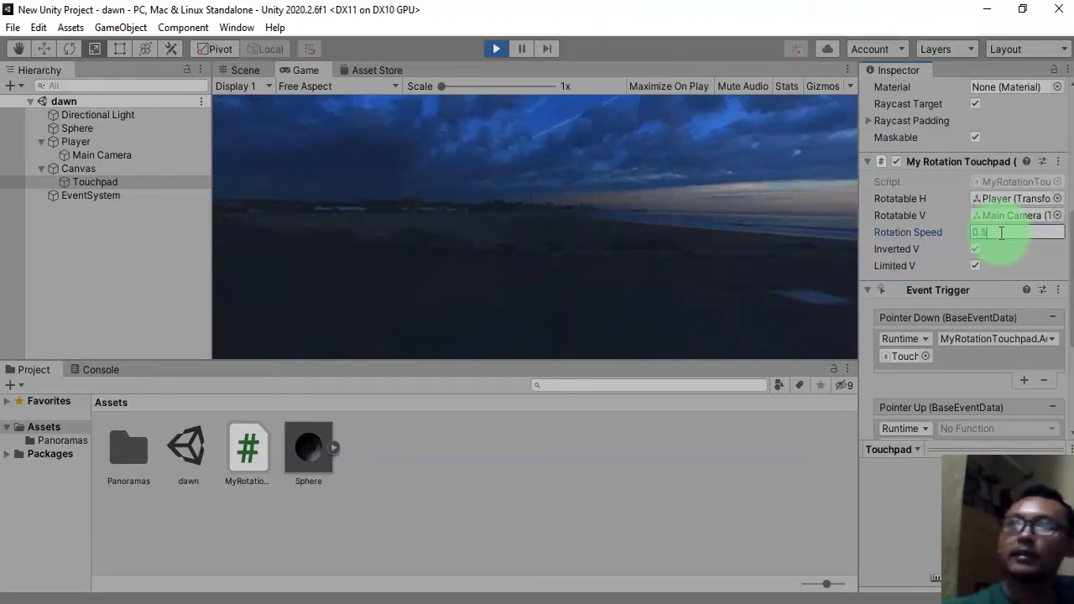
left_click_drag(404, 176, 535, 137)
Set the touchpad script's Rotation Speed to 0.5 and save the scene.
left_click(996, 232)
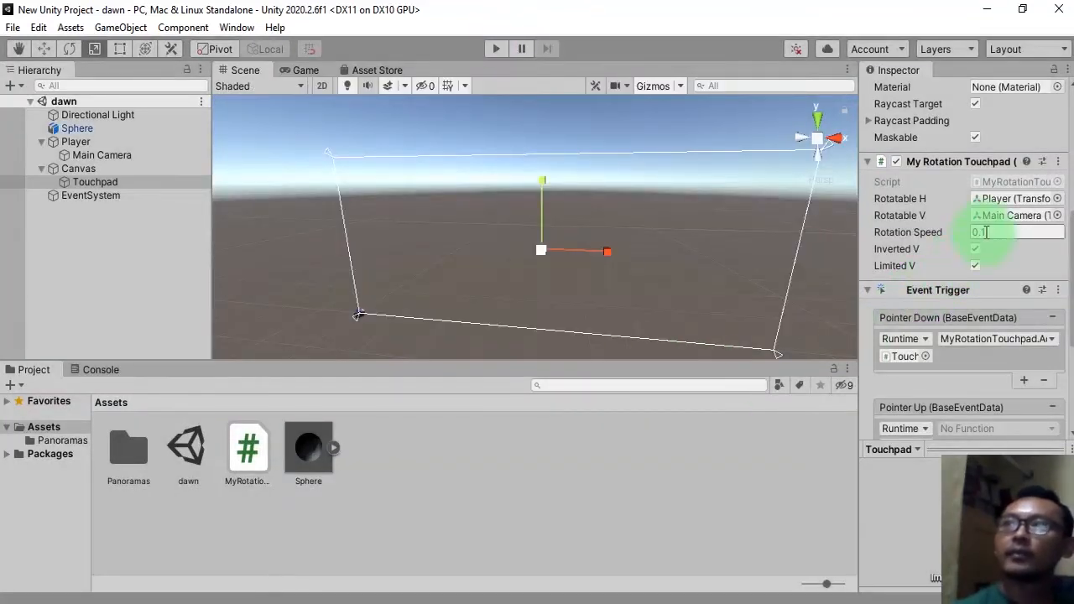
type("0.")
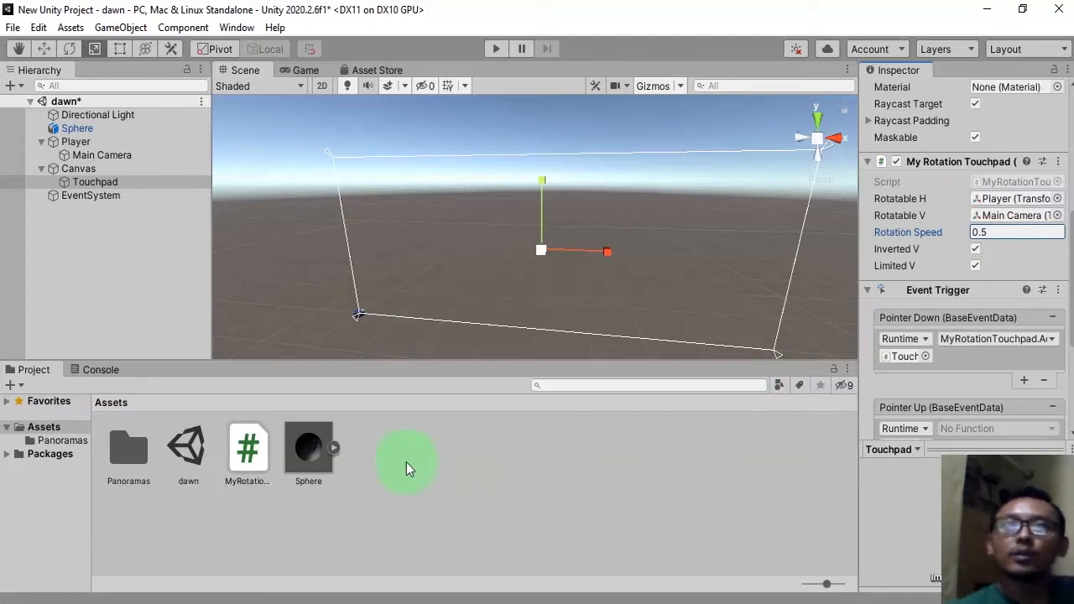
left_click(73, 273)
key("ctrl+s")
Select Player and frame it in the Scene view to inspect the sphere around it.
left_click(96, 141)
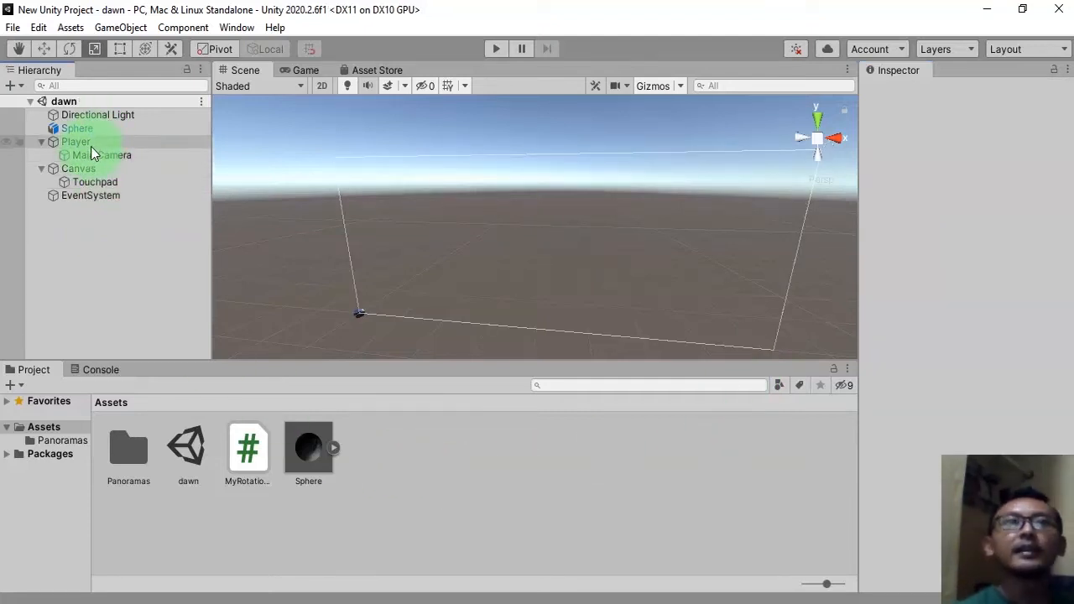
left_click(123, 267)
left_click(91, 143)
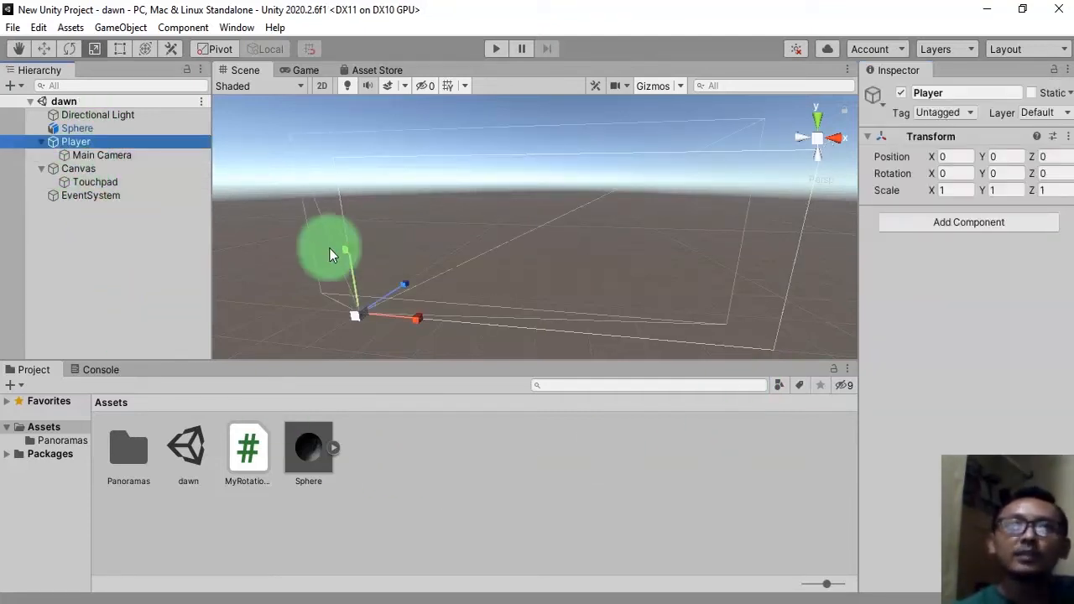
key("f")
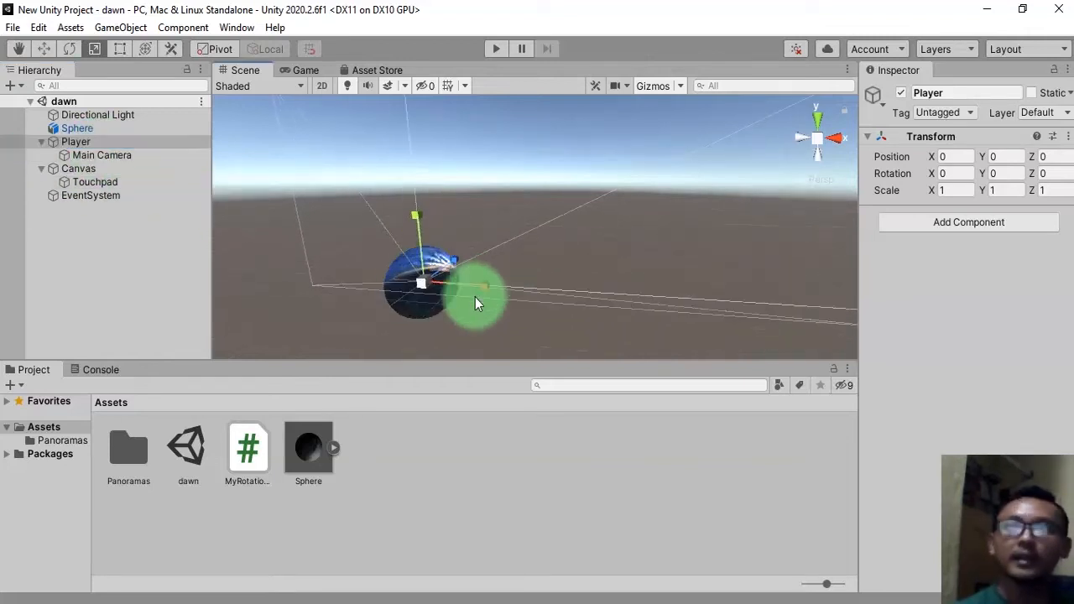
left_click_drag(609, 286, 420, 252, "alt")
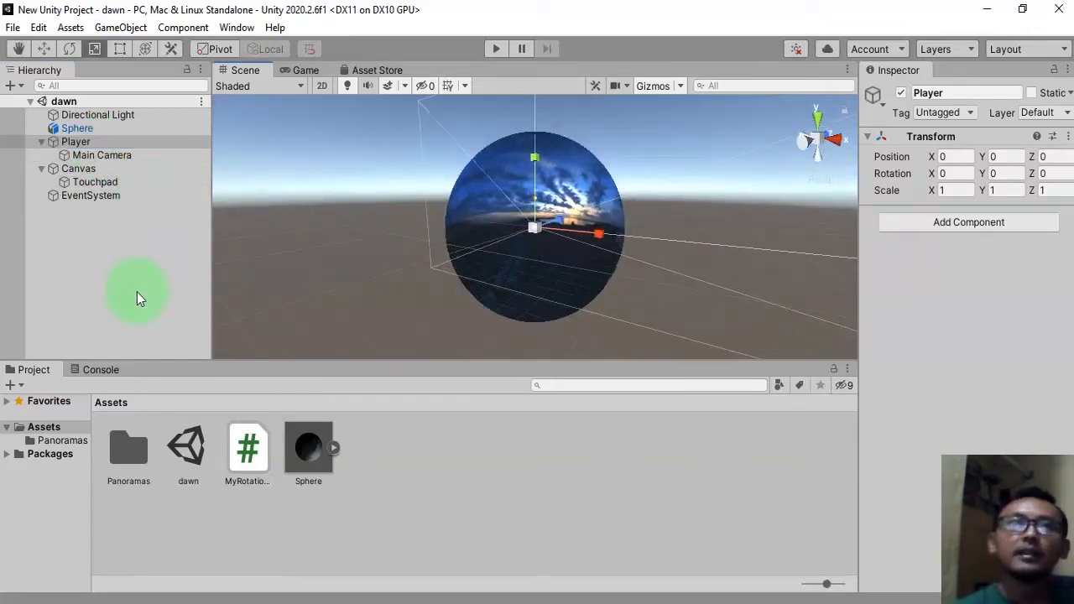
left_click(41, 169)
left_click(89, 217)
left_click(35, 171)
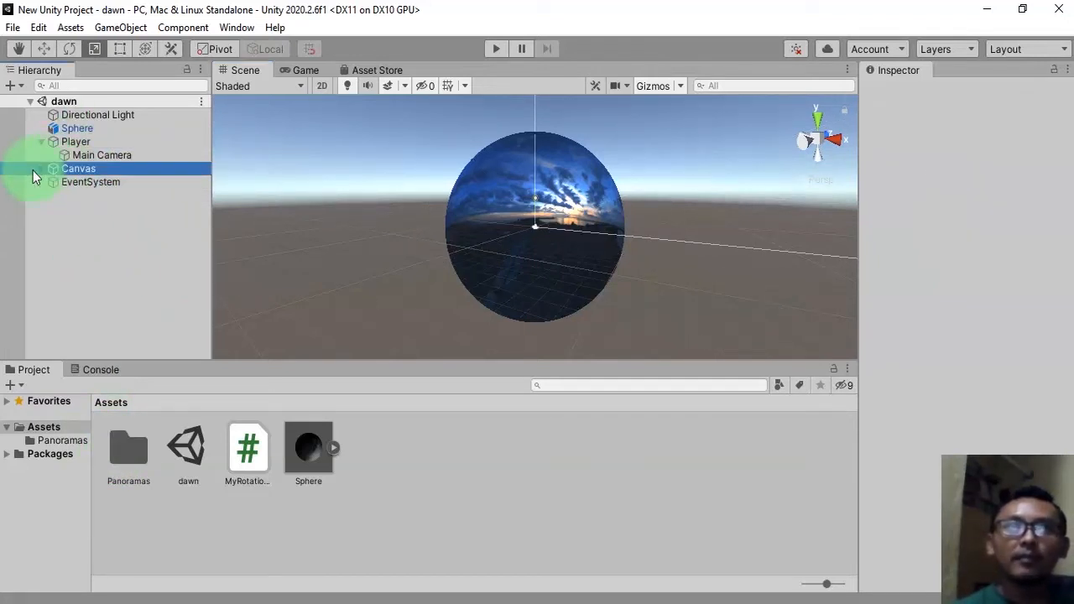
left_click(77, 235)
left_click(41, 168)
left_click(71, 251)
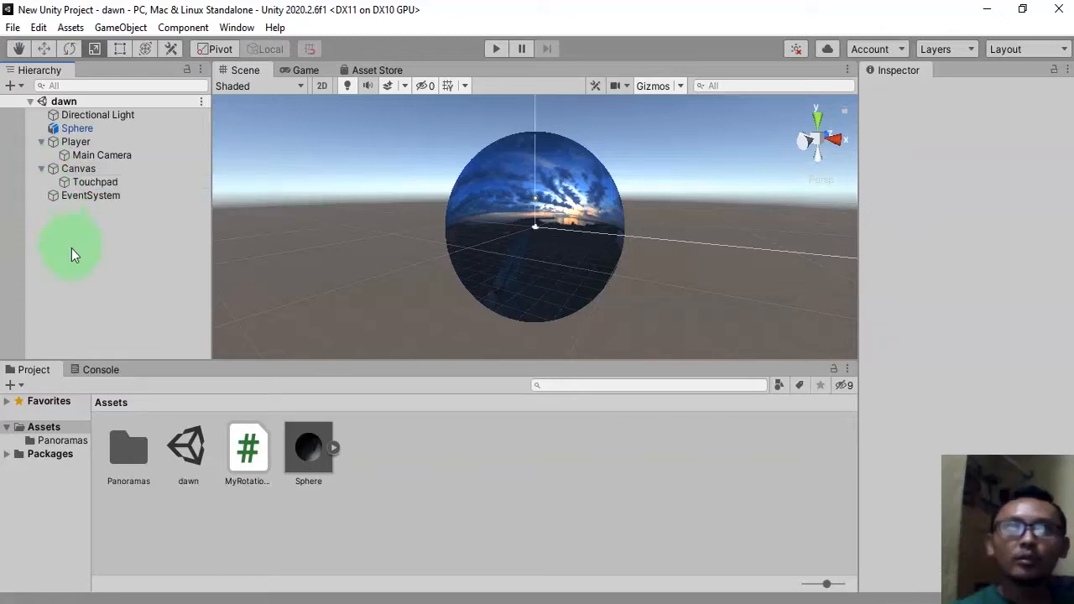
Start creating a new 3D object in the scene hierarchy.
right_click(99, 273)
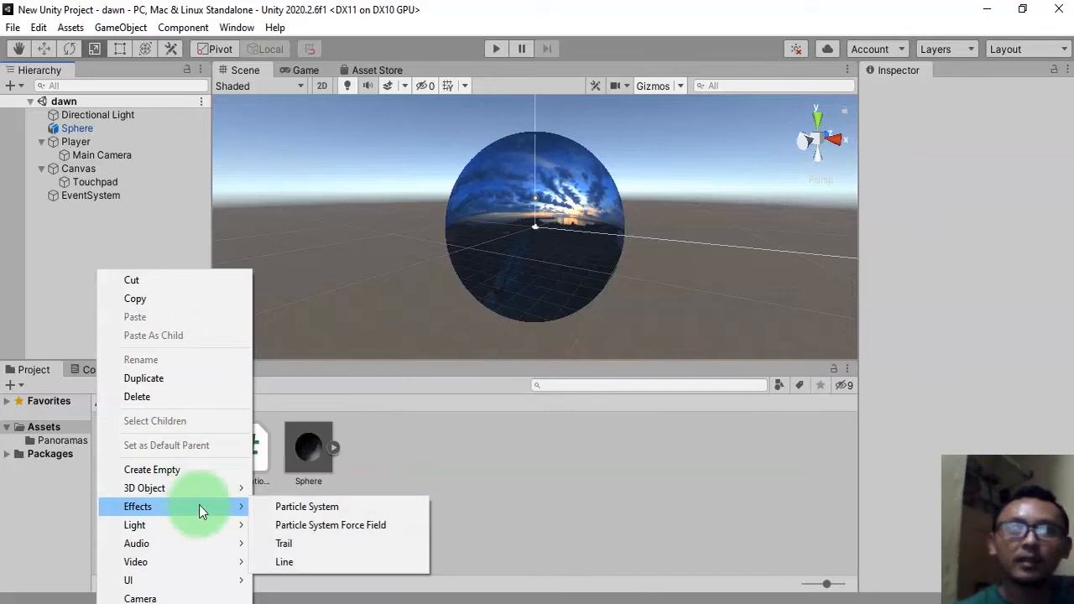
mouse_move(197, 490)
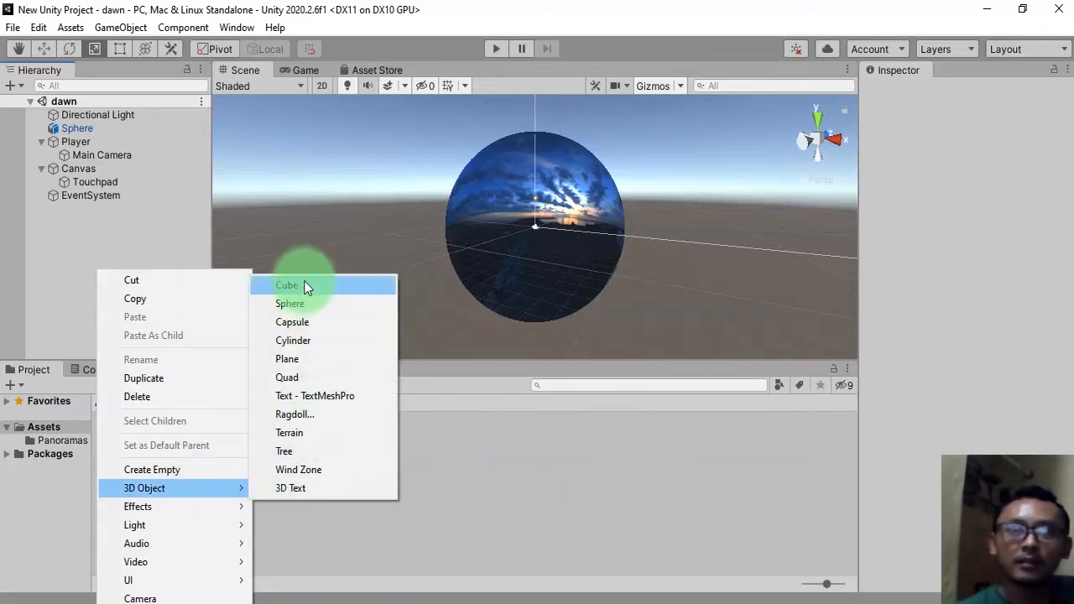
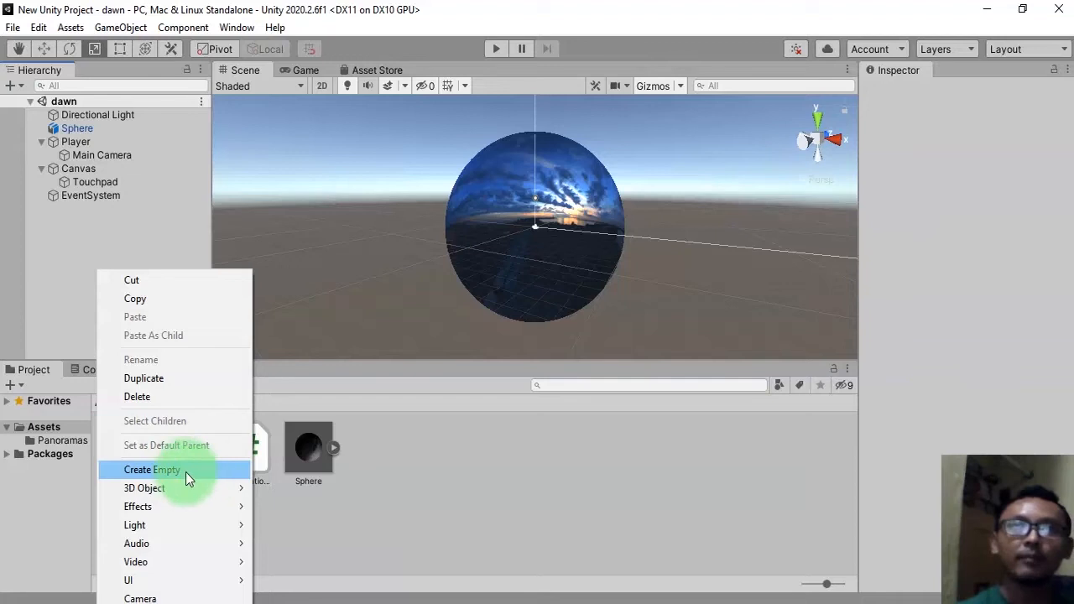
Create an empty GameObject in the hierarchy and name it PlayerRig.
left_click(25, 238)
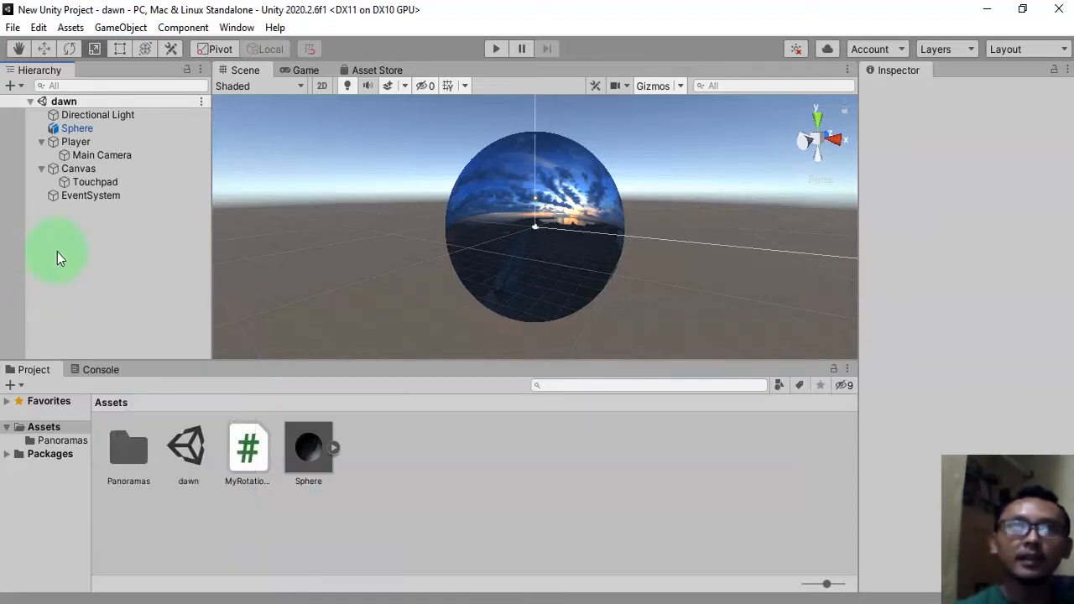
right_click(90, 255)
left_click(151, 456)
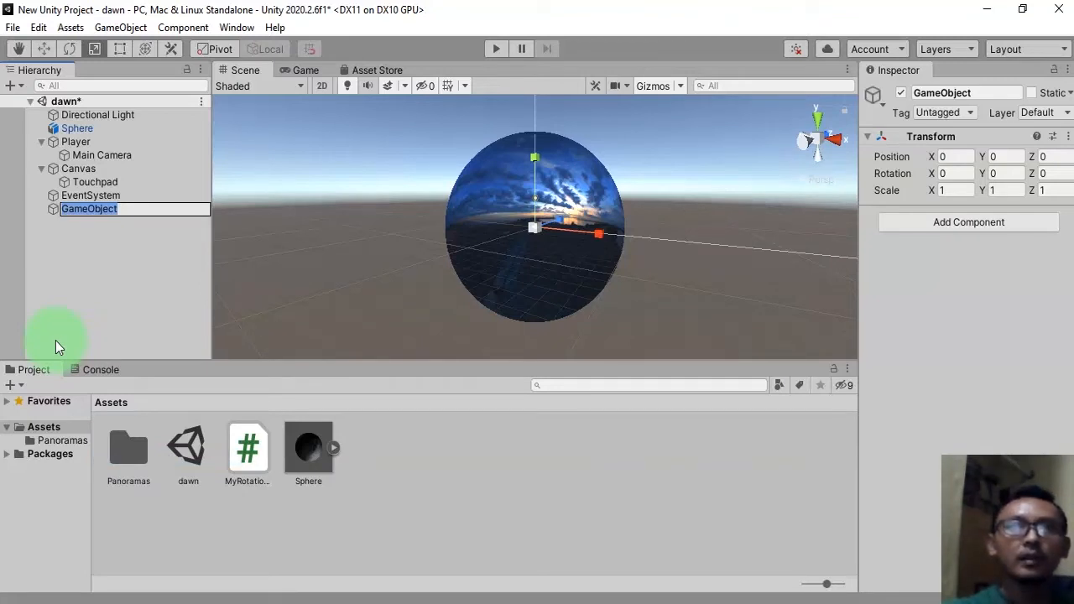
type("Pla")
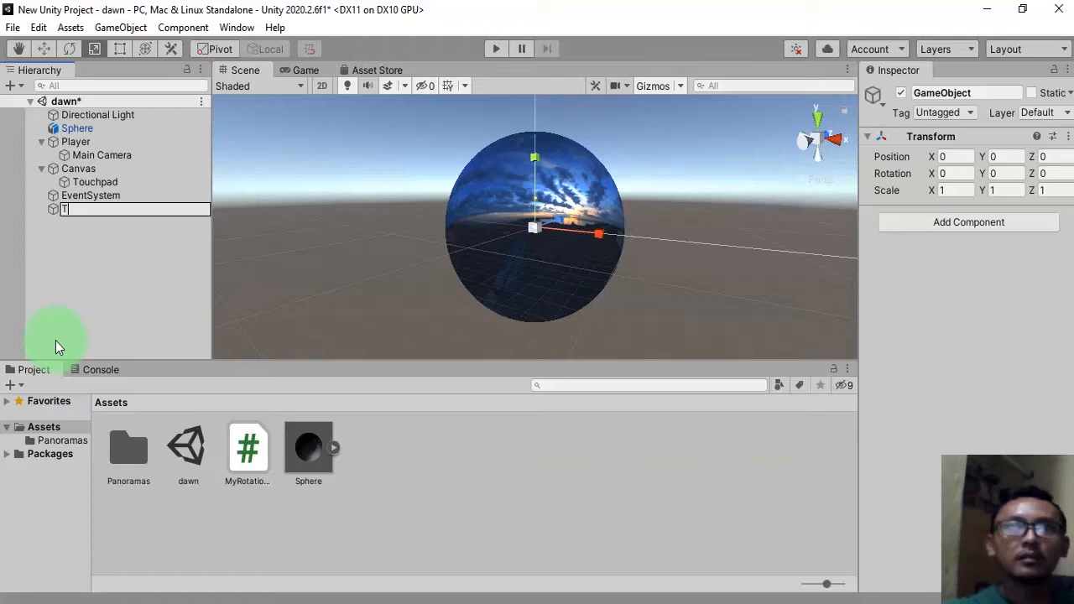
type("yerRig")
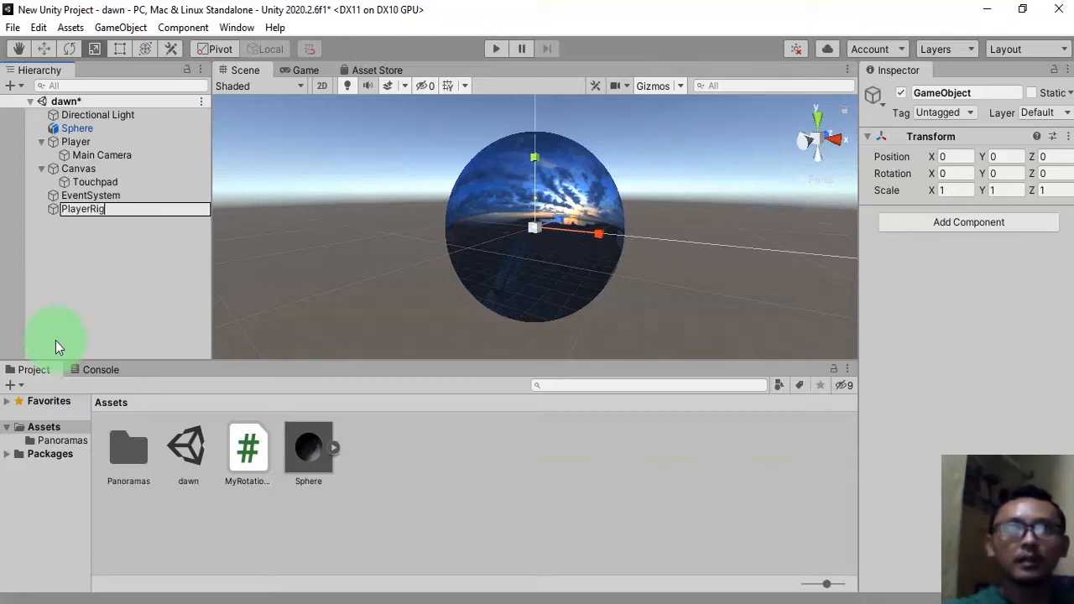
key("Return")
Parent Player, Canvas and EventSystem under PlayerRig and collapse it.
left_click(108, 240)
left_click(84, 209)
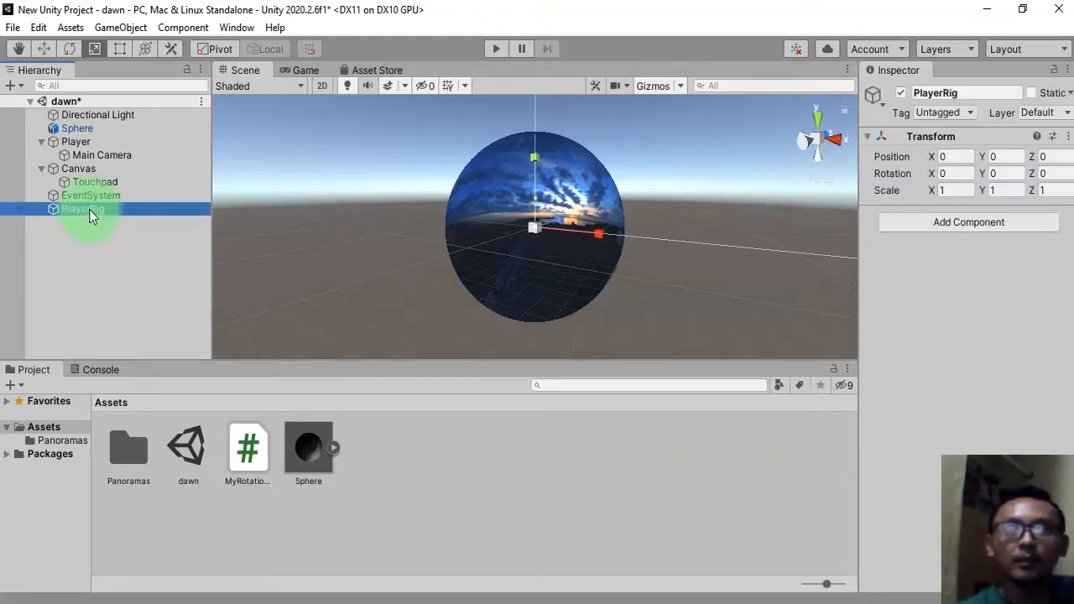
left_click(42, 169)
left_click(42, 142)
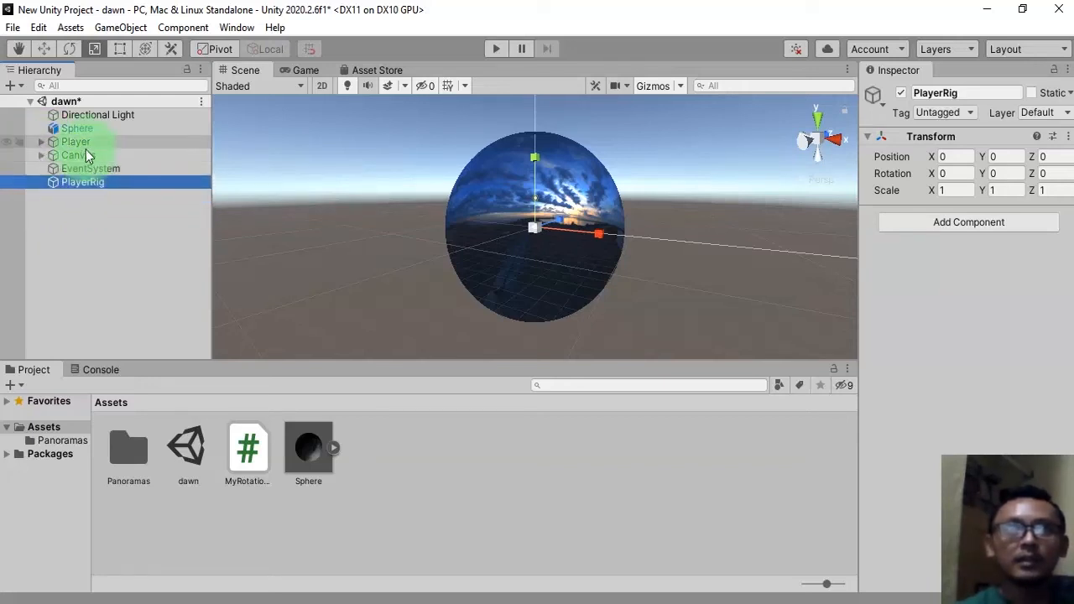
left_click(77, 144)
left_click(89, 154, "ctrl")
left_click(97, 170, "ctrl")
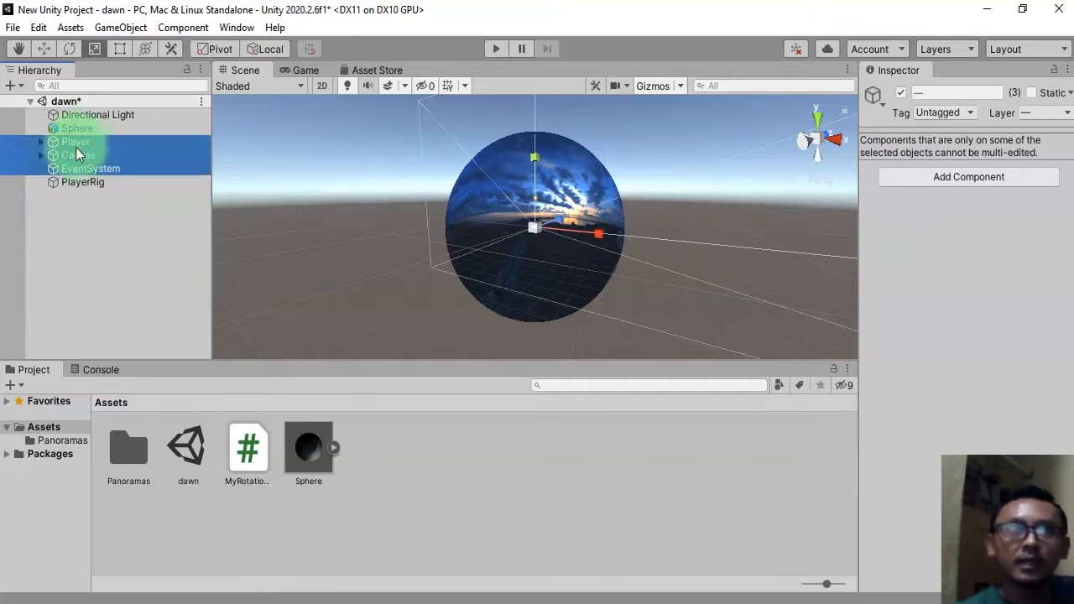
left_click_drag(75, 144, 86, 185)
left_click(85, 141)
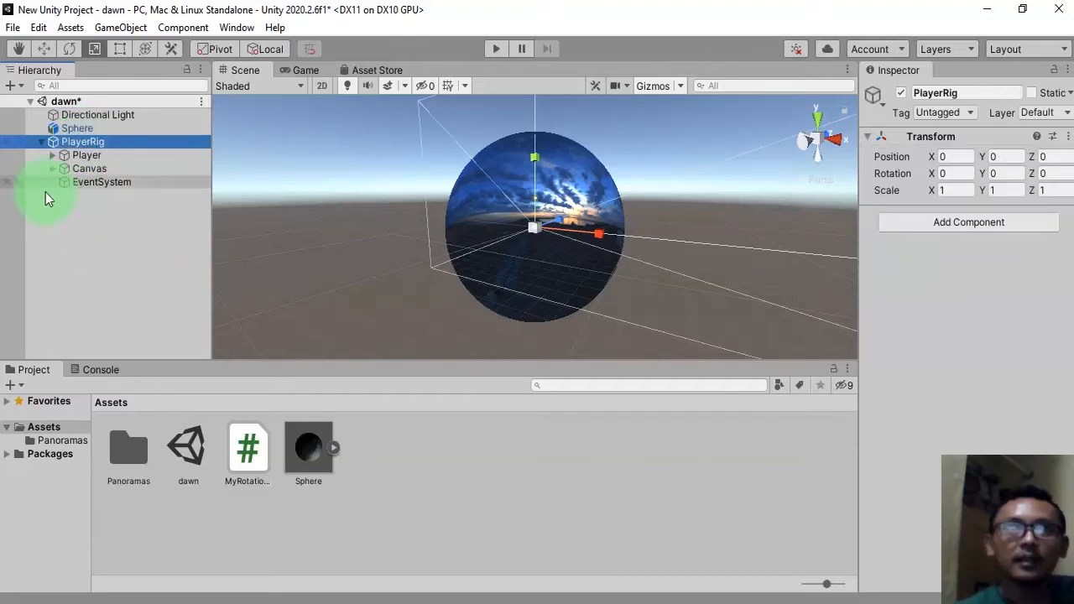
left_click(40, 142)
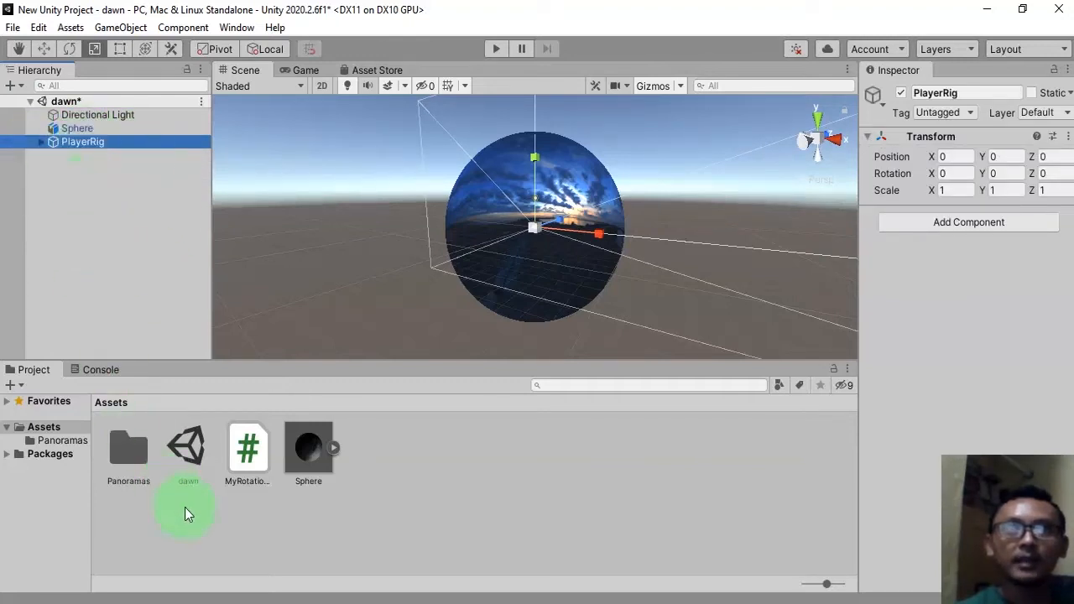
Create a new folder named Prefabs in the Assets folder.
right_click(243, 551)
mouse_move(360, 87)
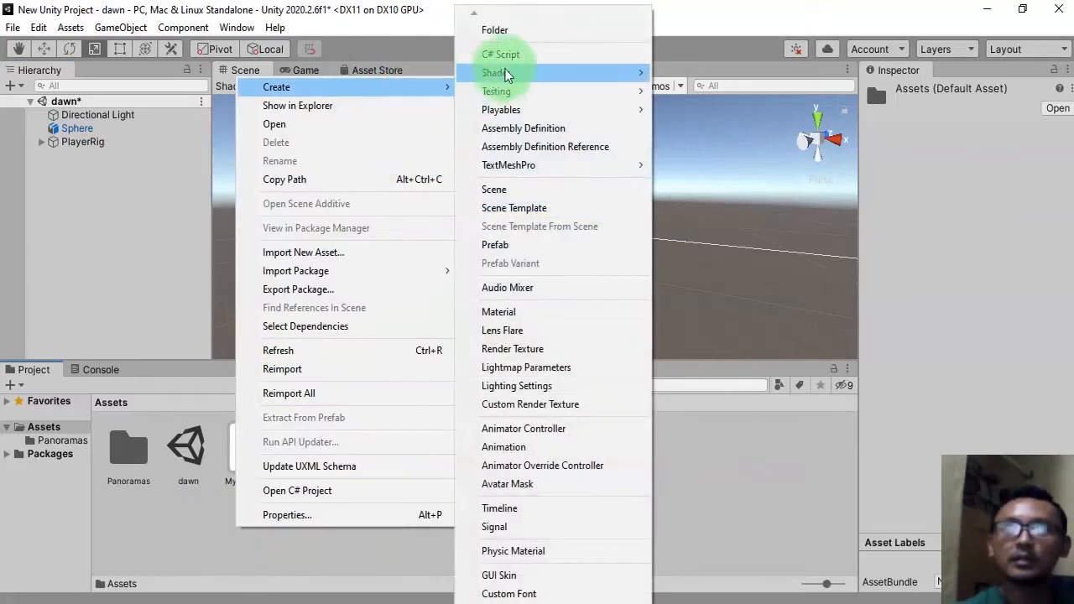
left_click(512, 32)
type("Prefabs")
key("Return")
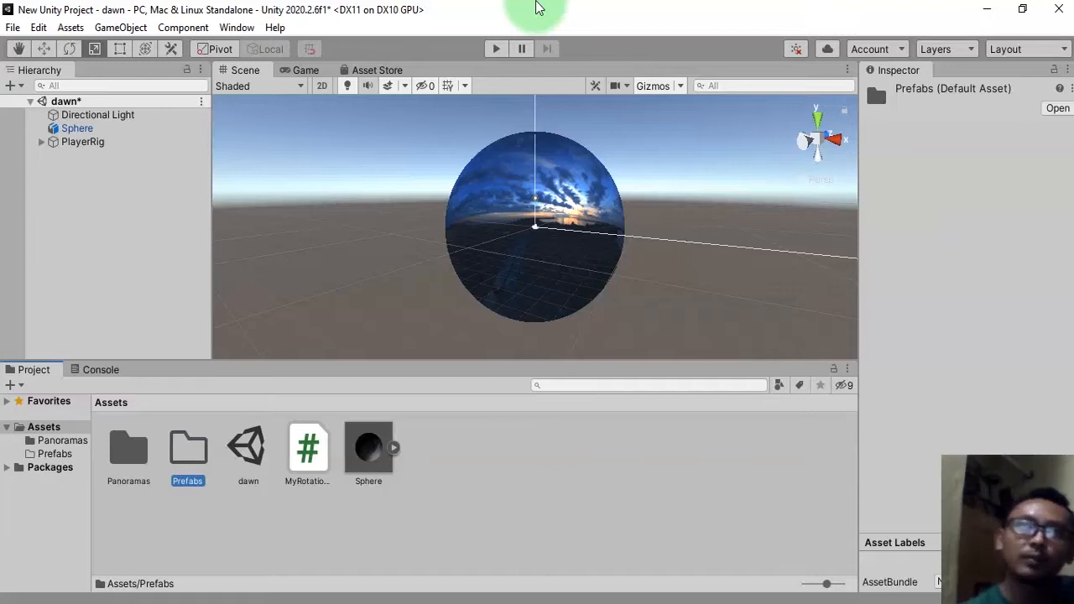
Turn PlayerRig into a prefab inside the Prefabs folder and save the scene.
double_click(189, 455)
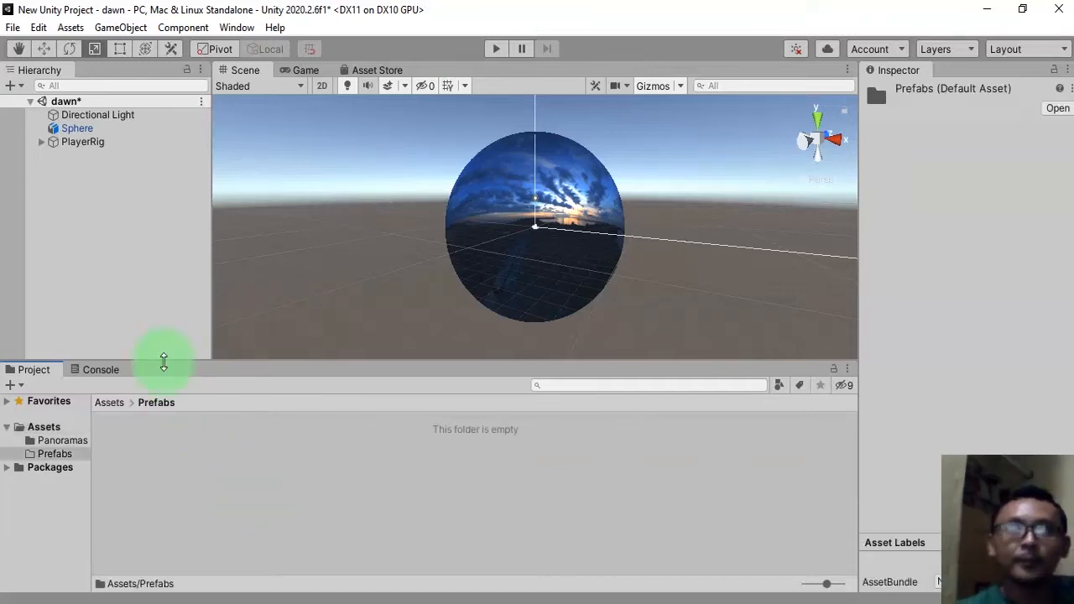
left_click_drag(76, 136, 249, 518)
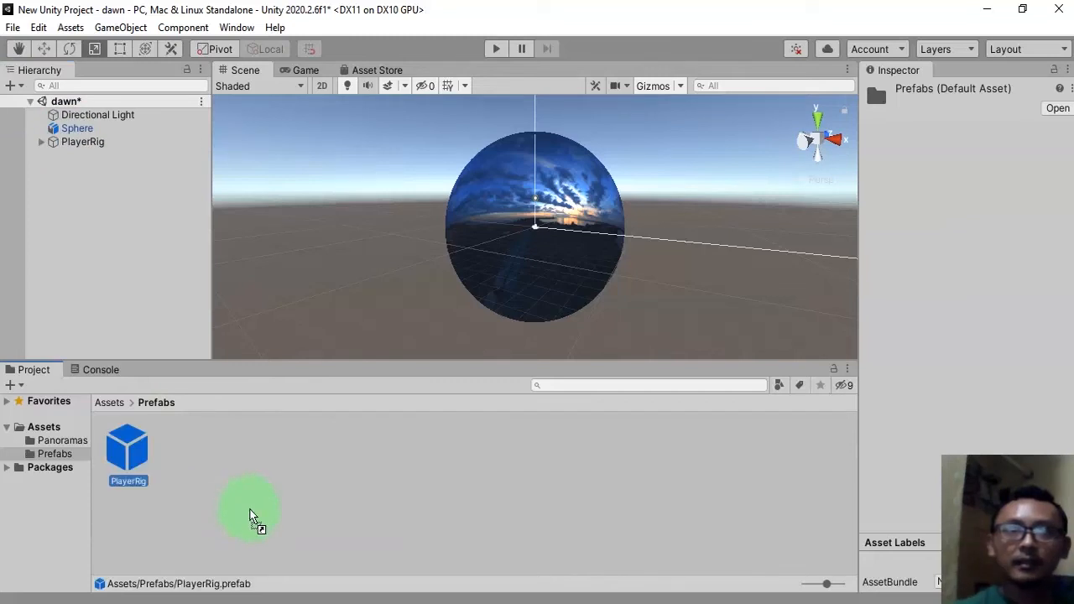
left_click(377, 505)
key("ctrl+s")
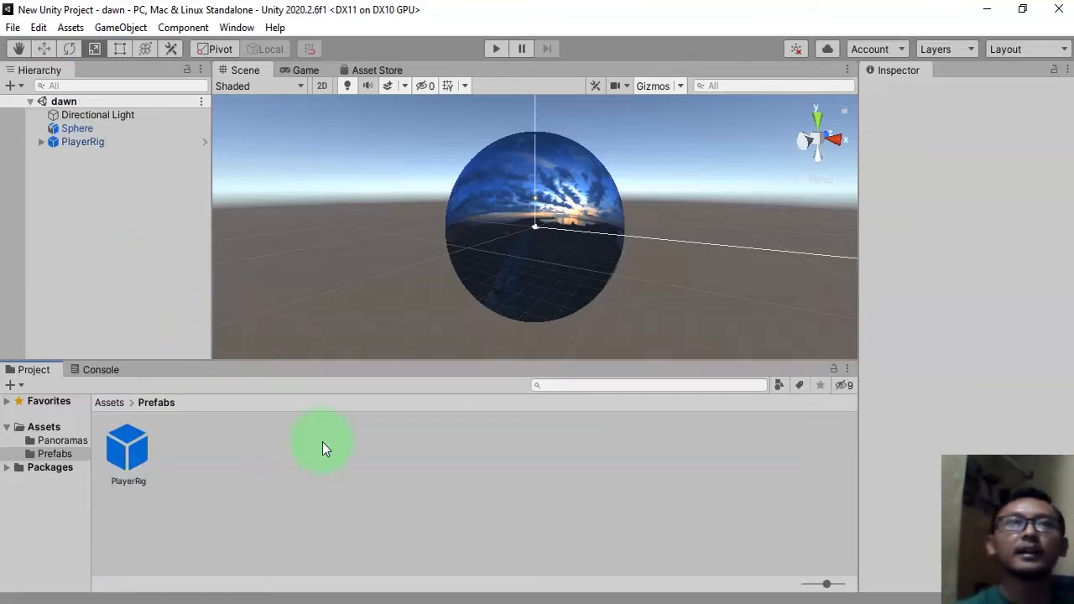
Delete the PlayerRig instance from the scene, save, and undo the deletion.
left_click(101, 142)
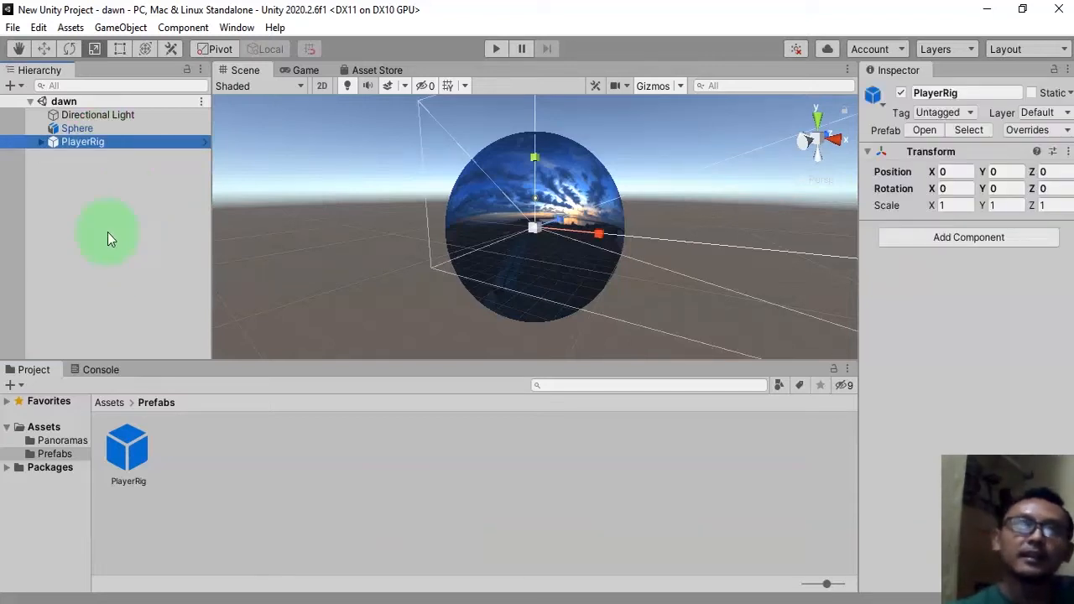
key("Delete")
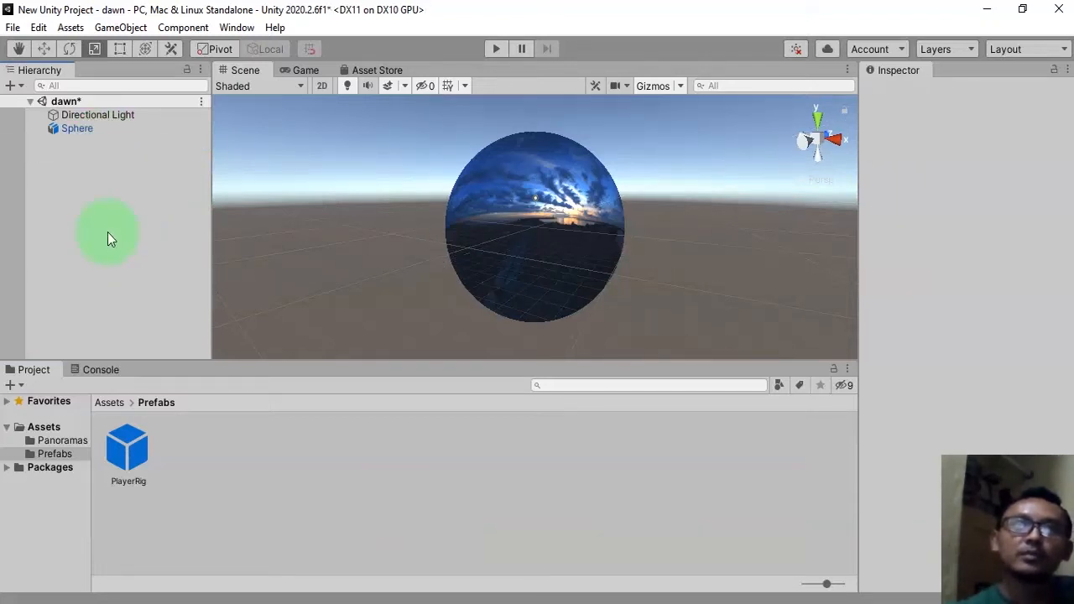
key("ctrl+s")
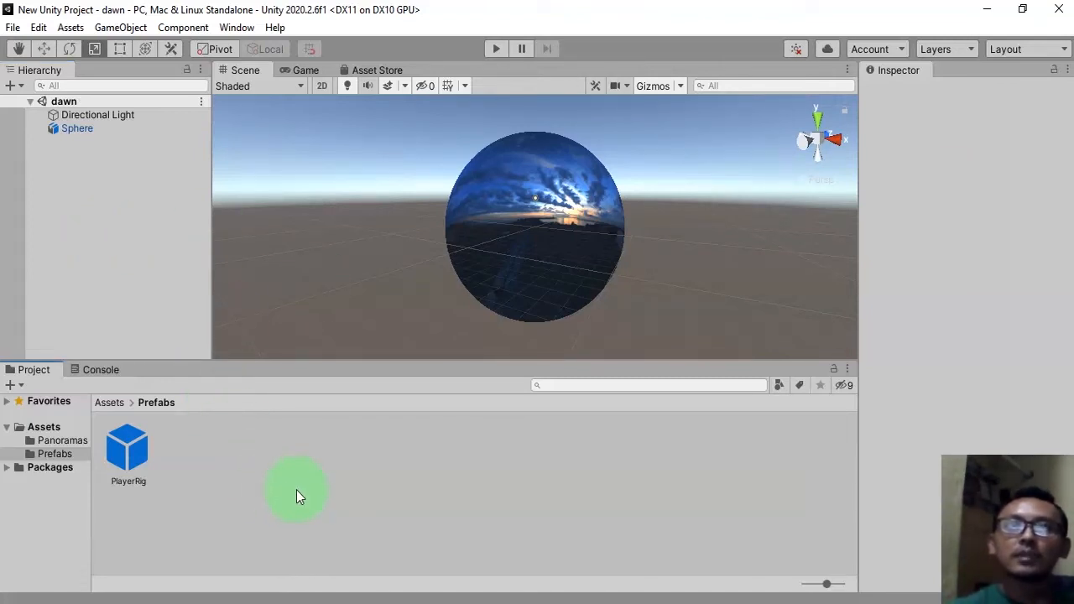
key("ctrl+z")
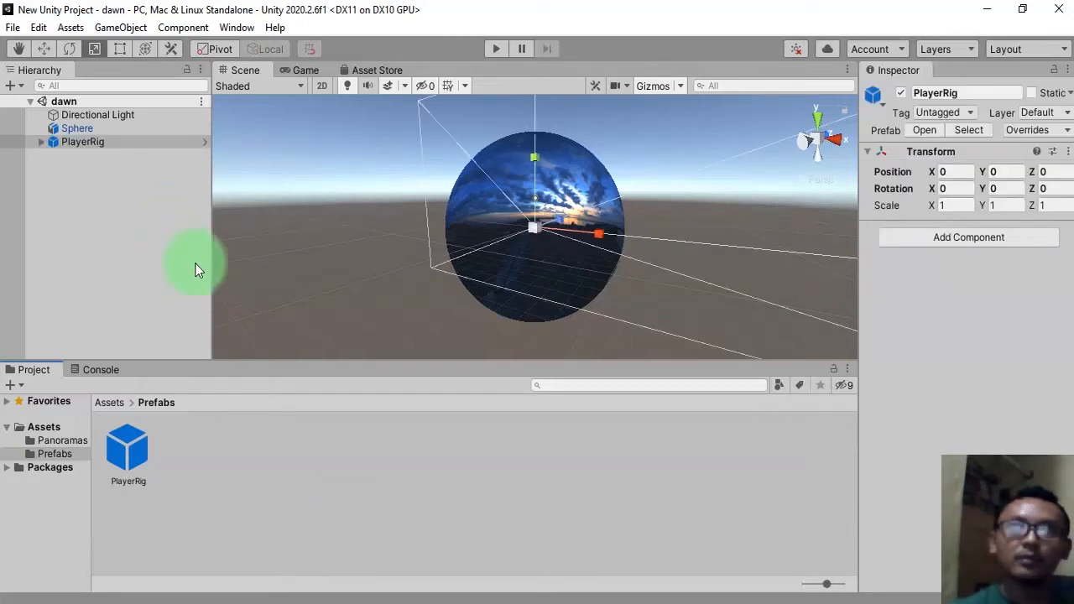
left_click(426, 463)
left_click(118, 224)
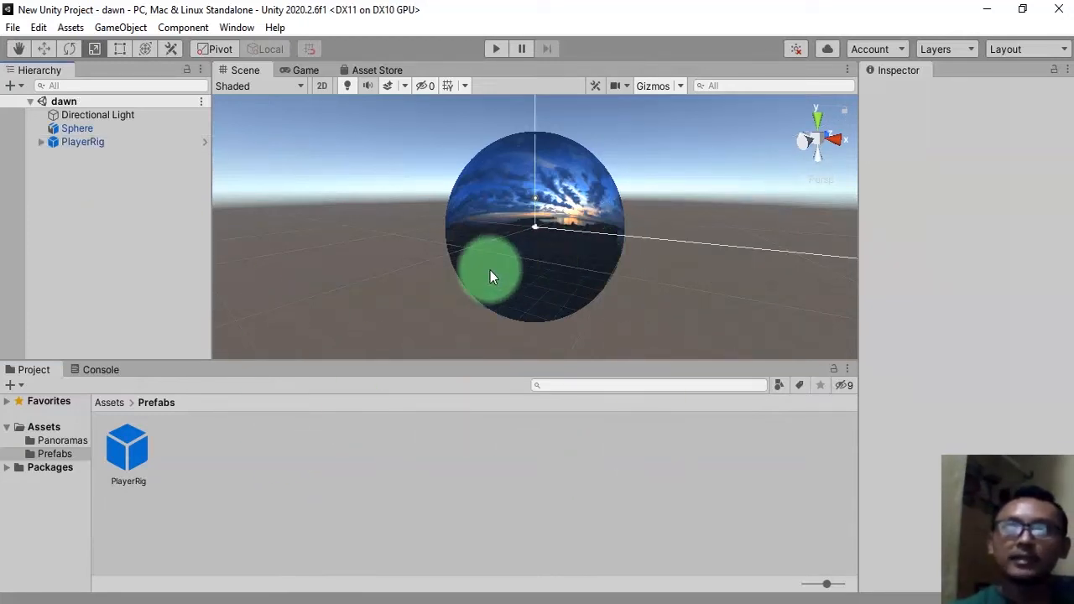
Browse the Assets and Panoramas folders to examine the dawn scene and the lake texture.
left_click(112, 403)
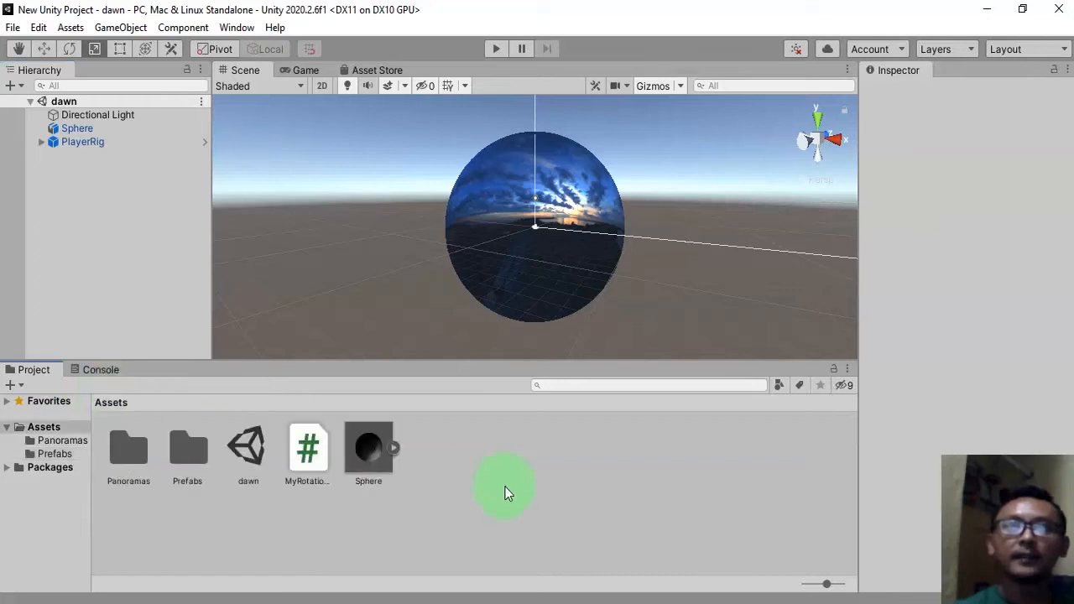
left_click(246, 446)
left_click(288, 533)
left_click(250, 448)
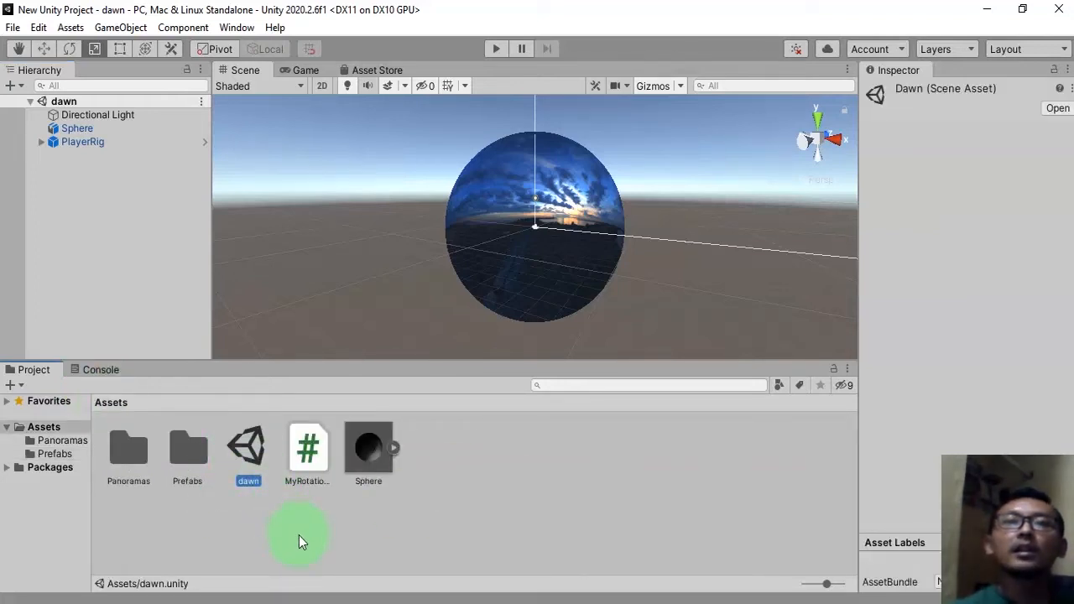
left_click(249, 482)
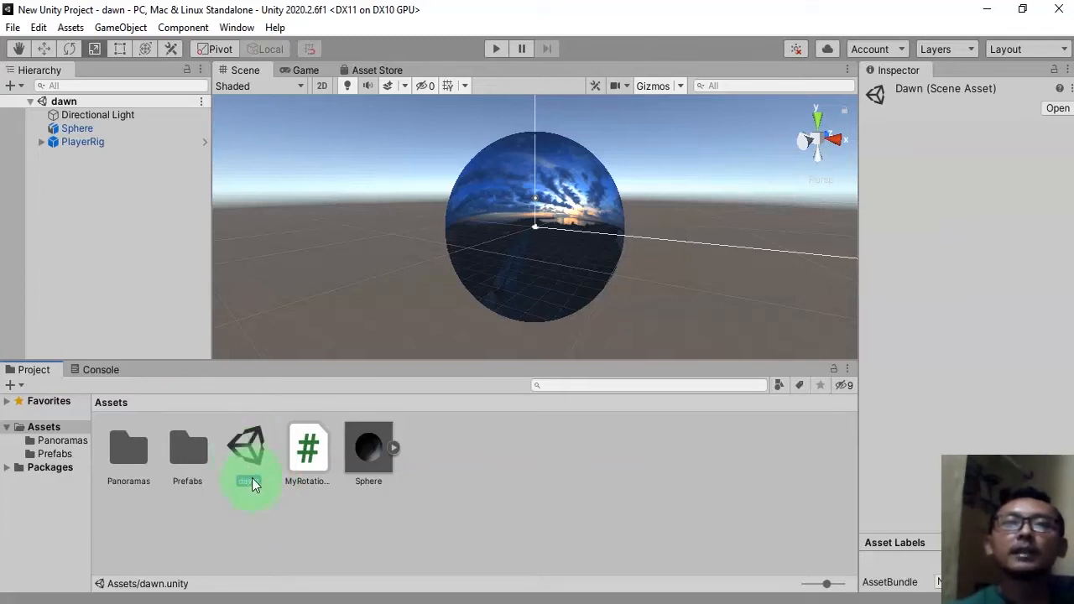
left_click(256, 517)
double_click(139, 454)
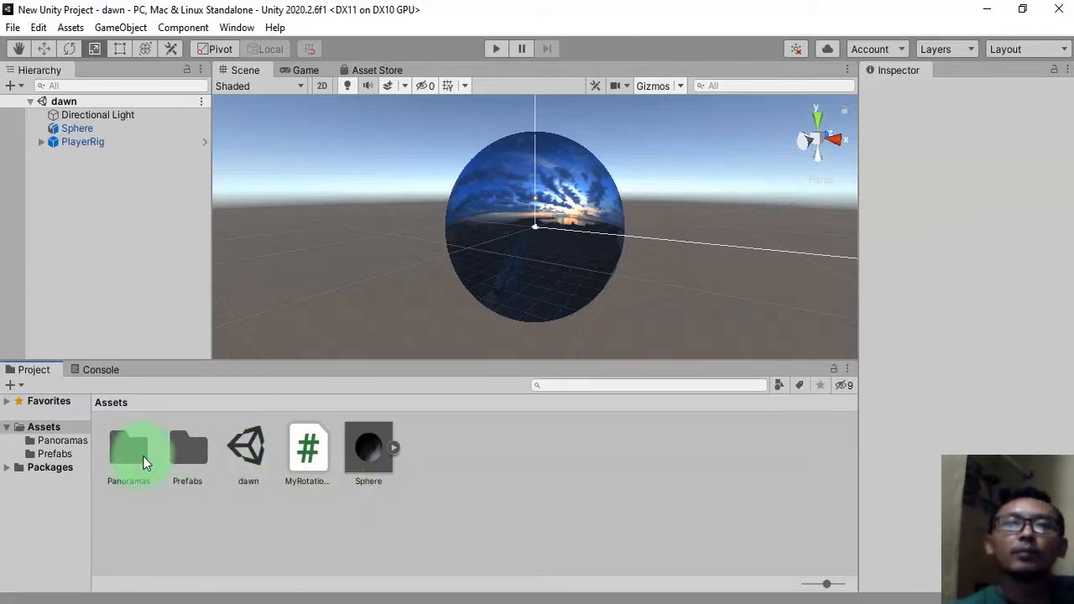
left_click(250, 448)
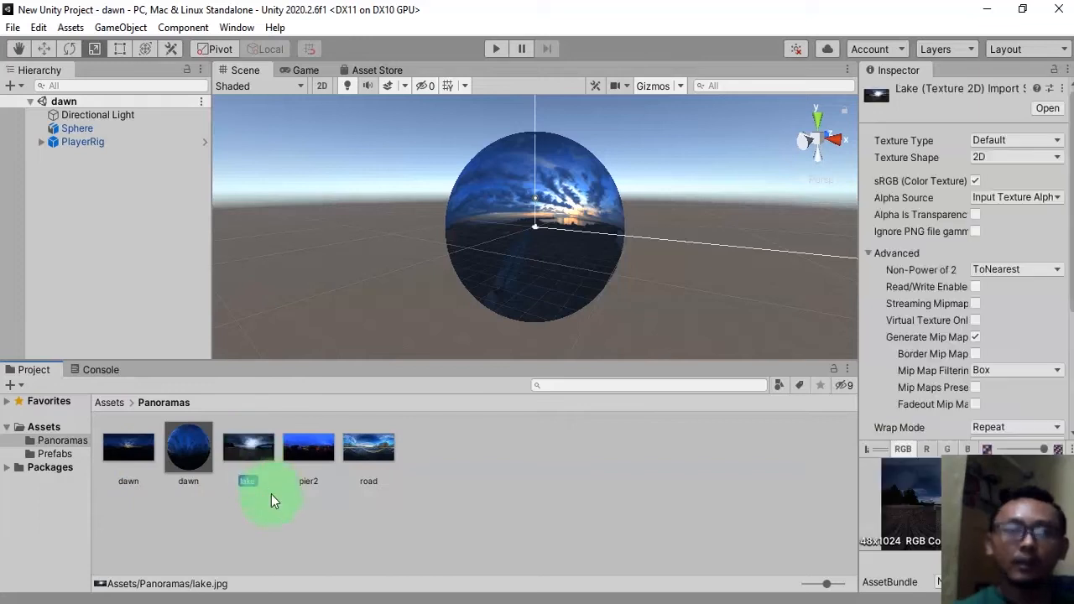
left_click(246, 497)
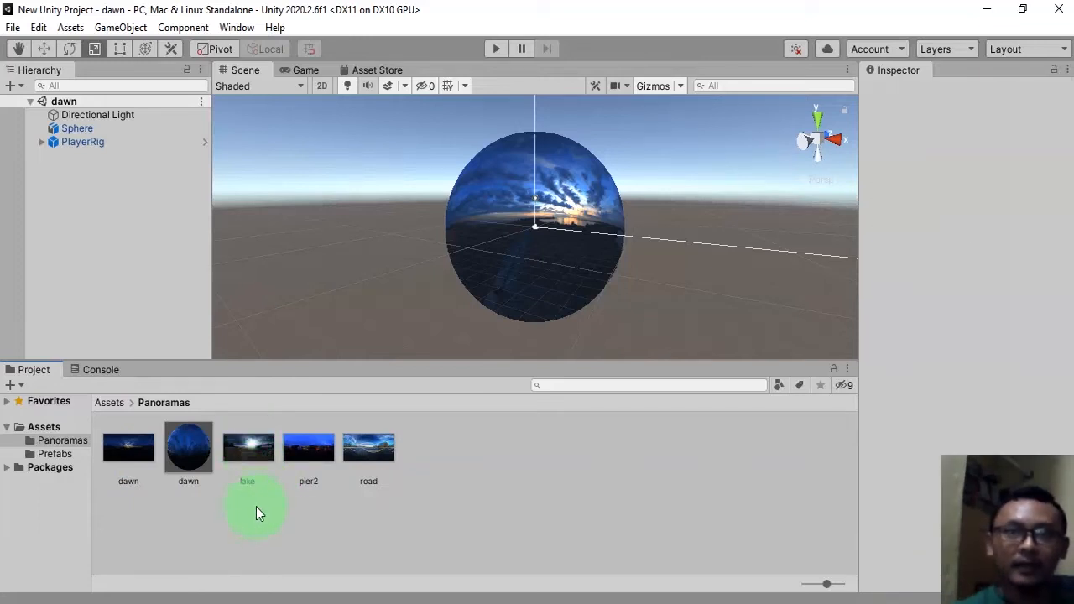
Duplicate the dawn scene, rename the copy lake, and open the lake scene.
left_click(109, 403)
left_click(253, 435)
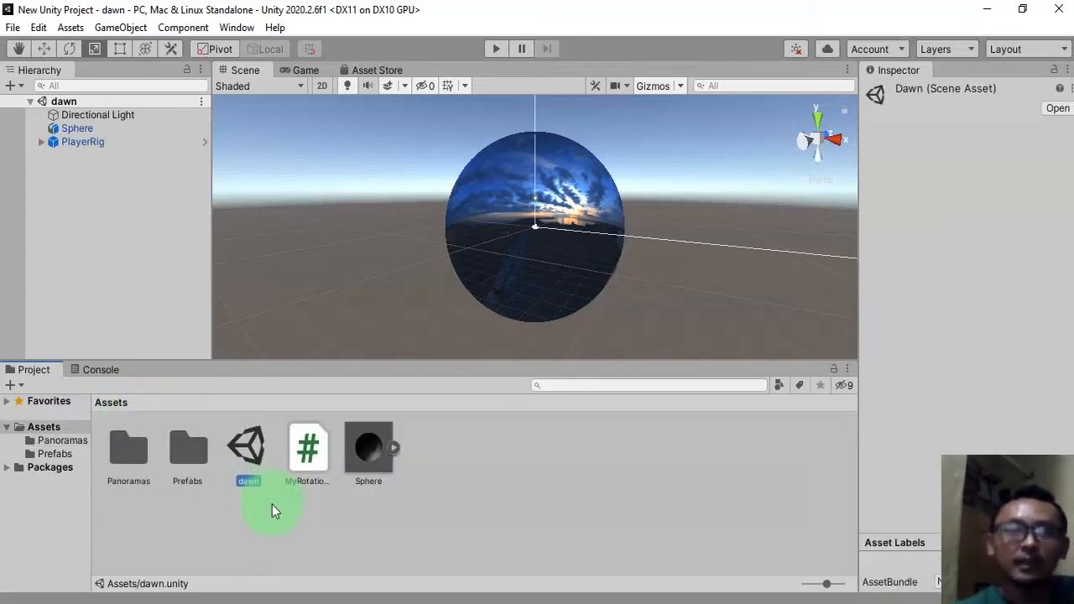
key("ctrl+d")
left_click(253, 481)
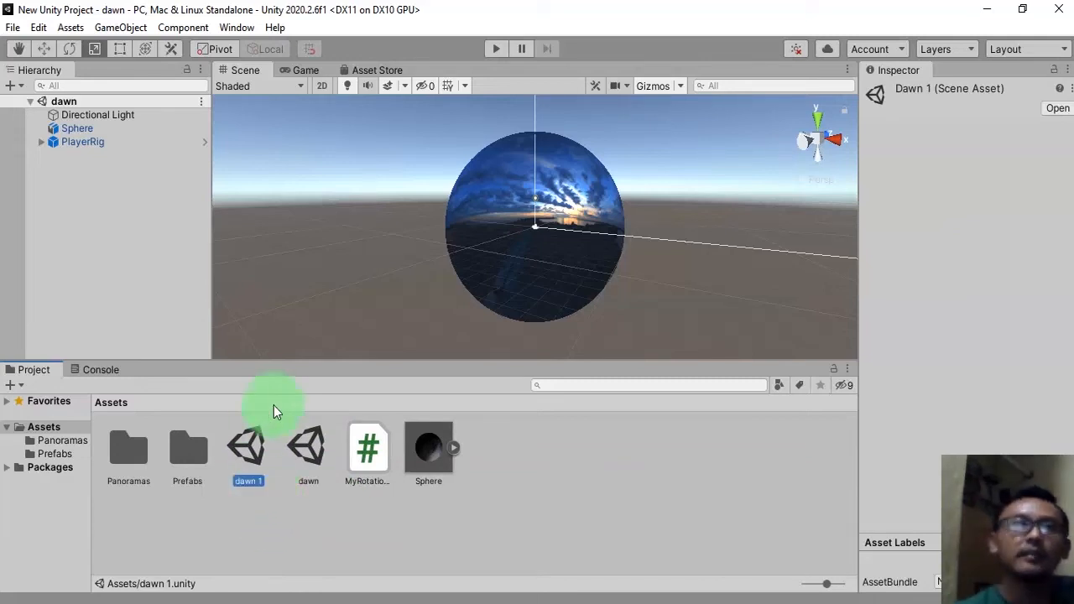
type("lake")
key("Return")
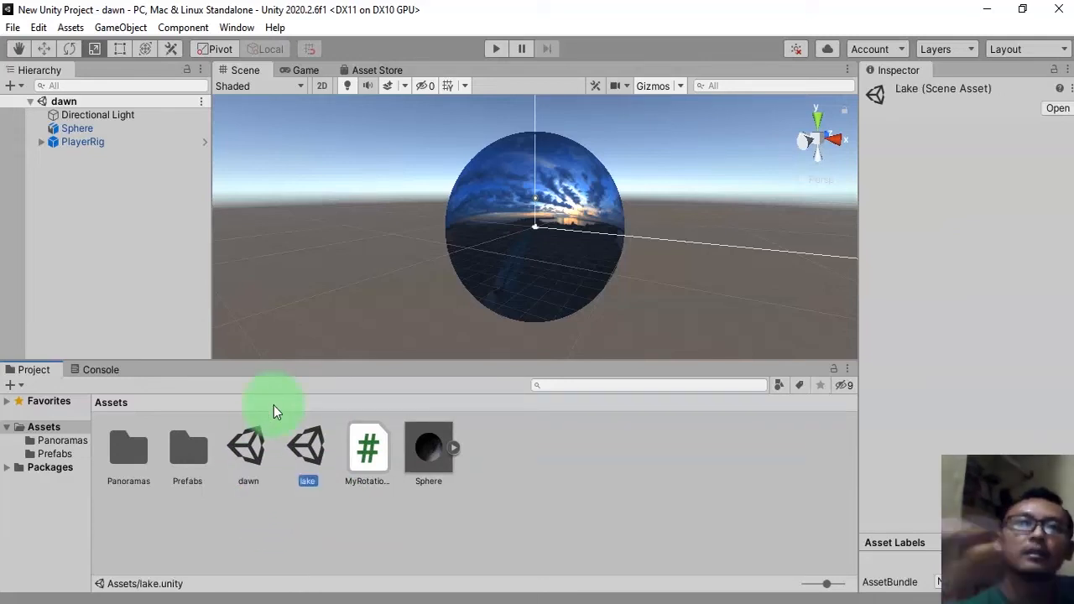
double_click(317, 445)
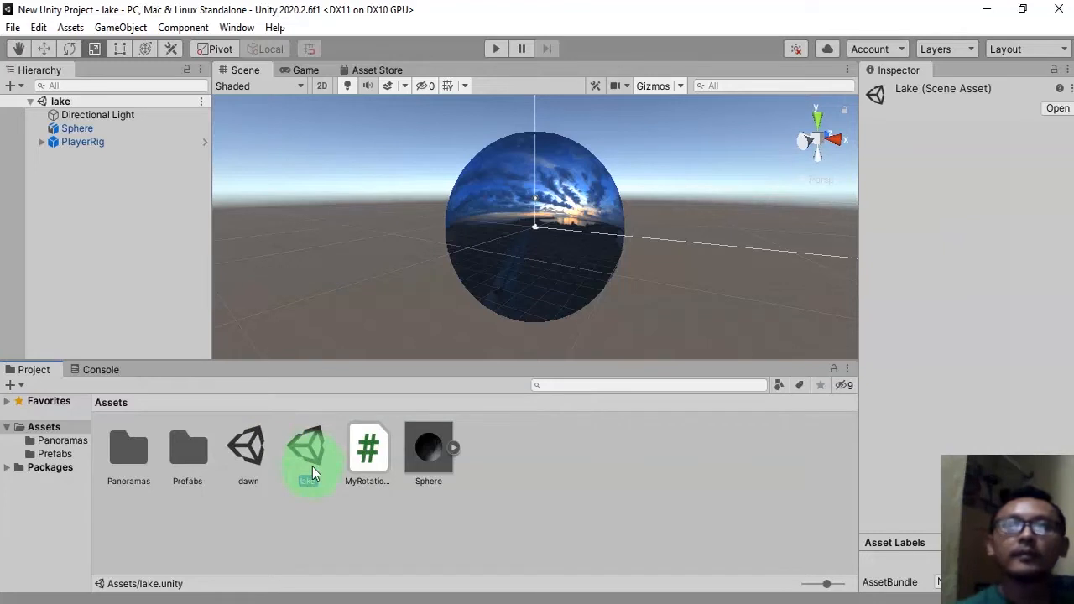
Duplicate the dawn material in Panoramas and rename the copy lake.
double_click(114, 457)
left_click(188, 454)
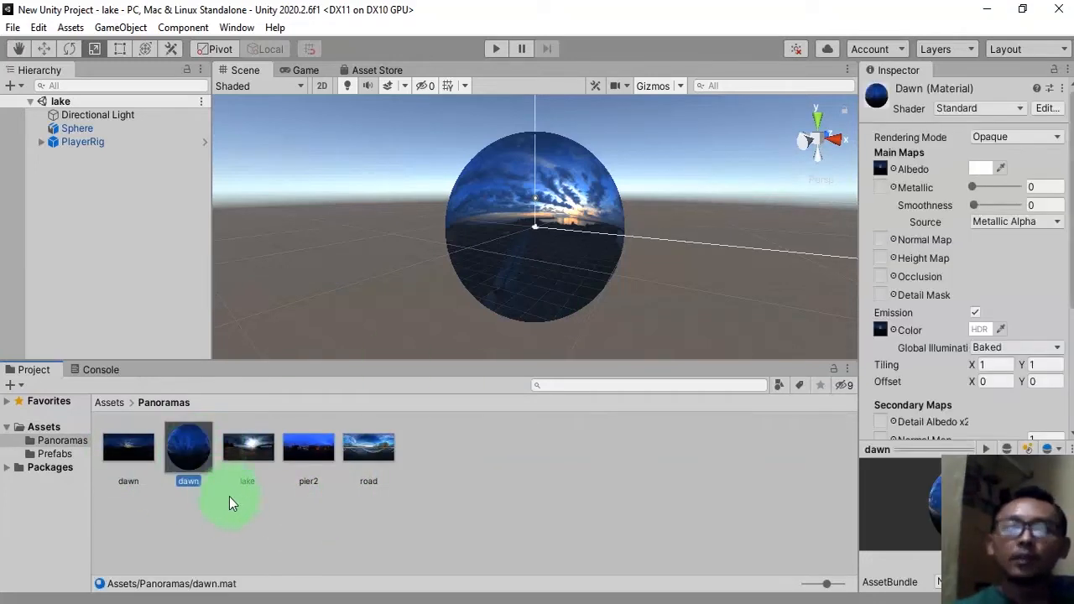
left_click(202, 451)
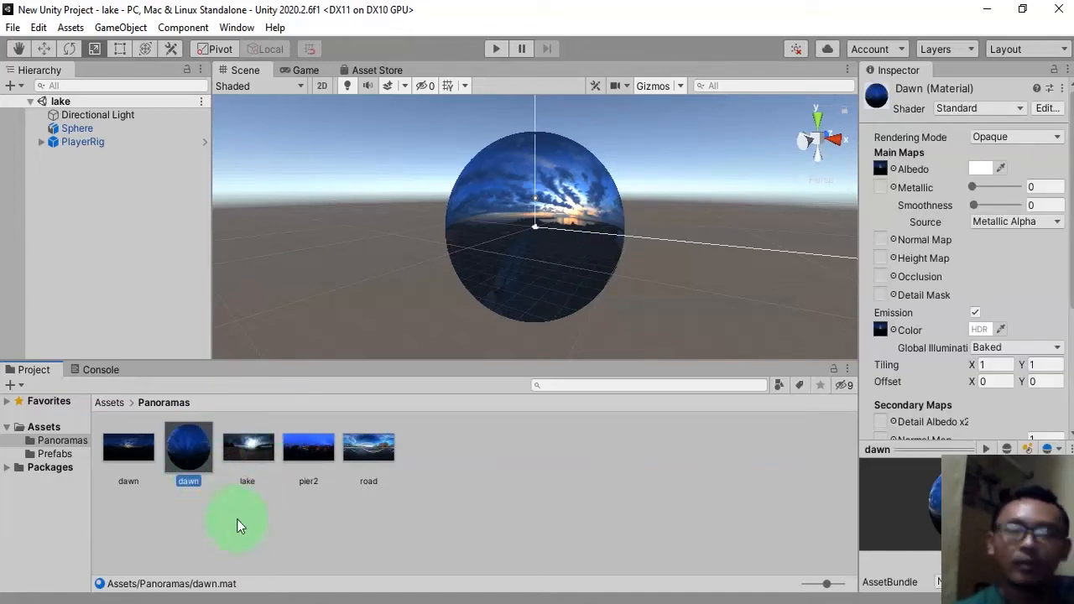
key("ctrl+d")
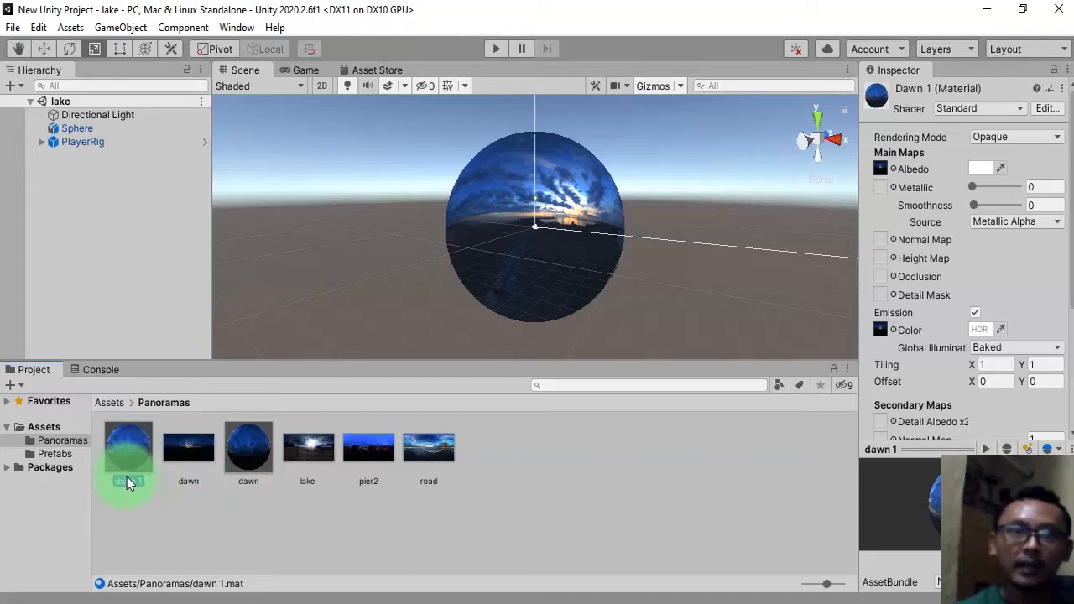
type("lake")
key("Return")
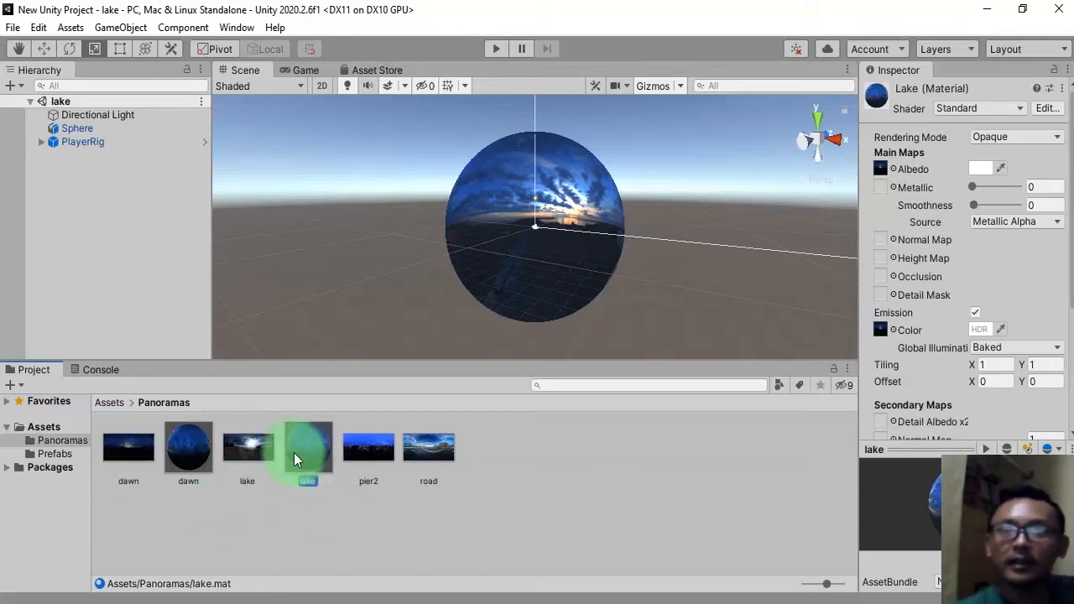
Assign the lake texture to the lake material's Albedo and Emission Color maps.
left_click_drag(254, 452, 880, 174)
left_click_drag(262, 460, 879, 331)
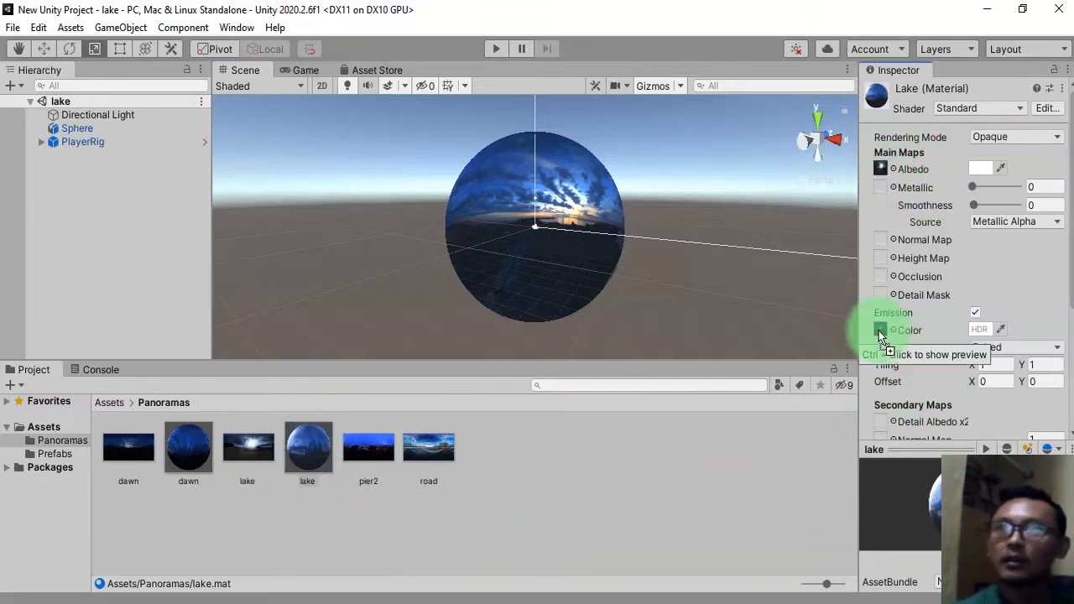
left_click(342, 517)
left_click(299, 438)
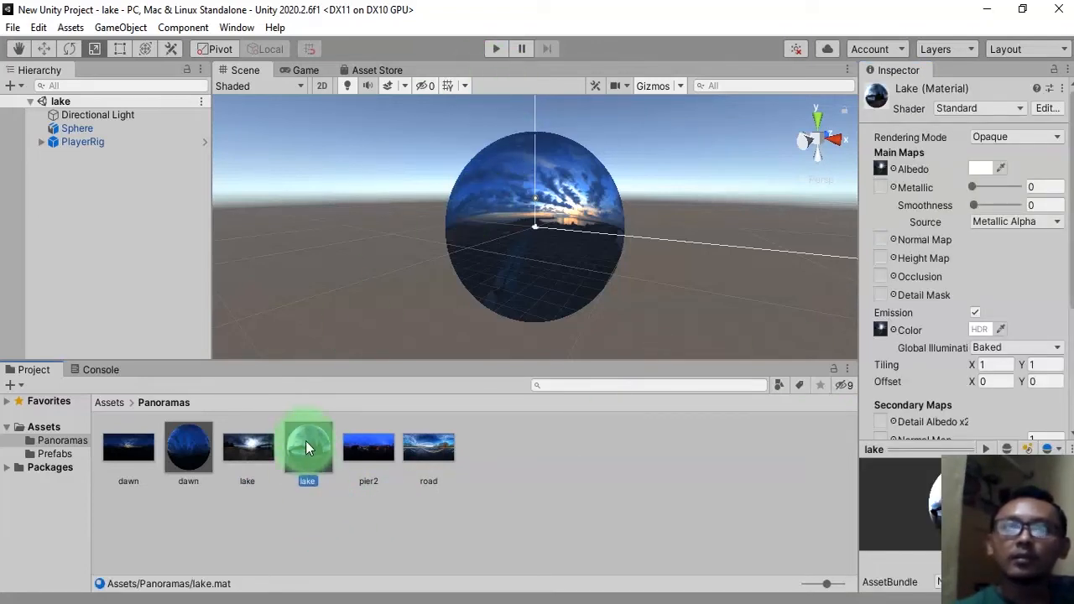
Apply the lake material to the sphere and save the lake scene.
left_click_drag(340, 482, 498, 265)
key("ctrl+s")
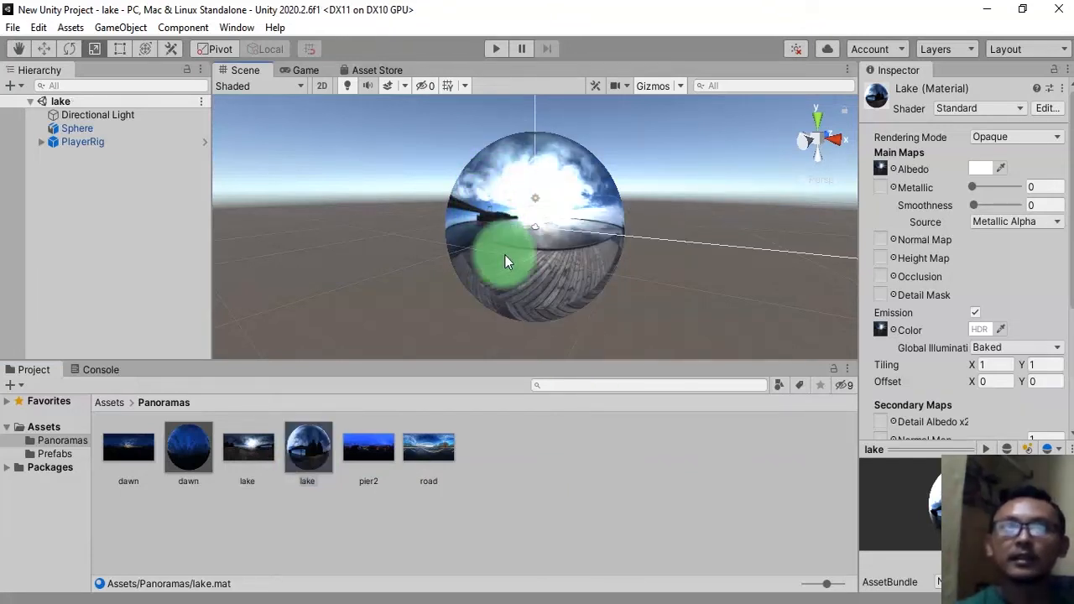
Delete the PlayerRig object from the lake scene's hierarchy.
left_click(494, 203)
left_click(104, 241)
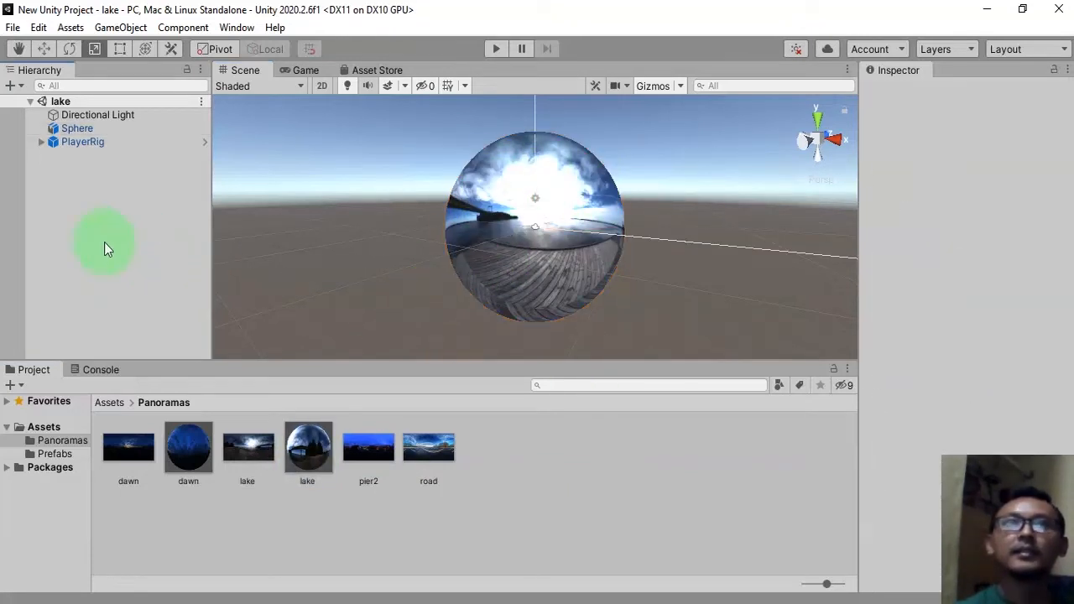
left_click(98, 143)
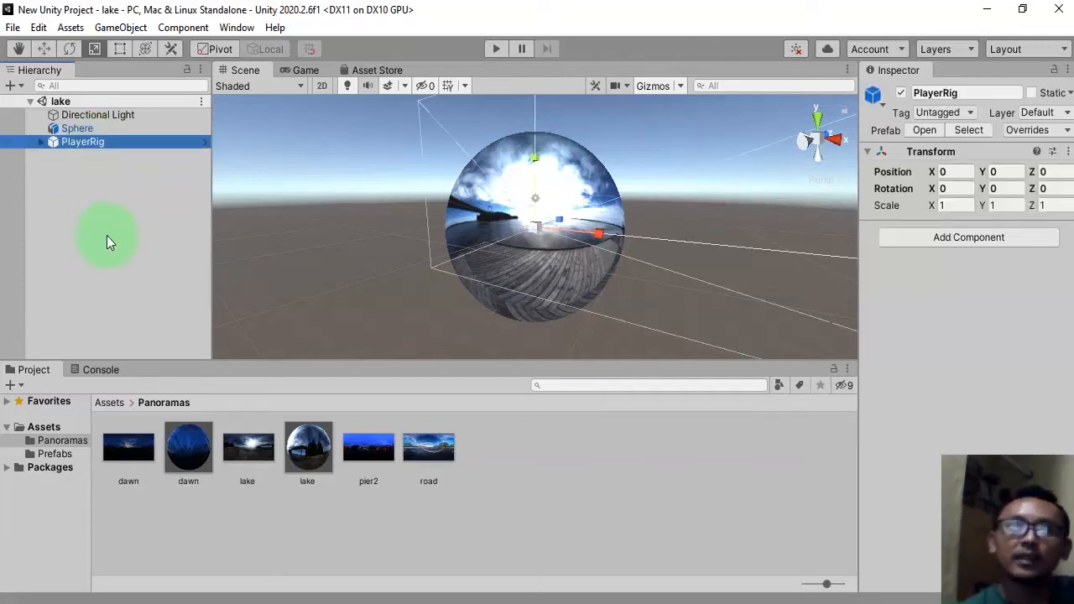
key("Delete")
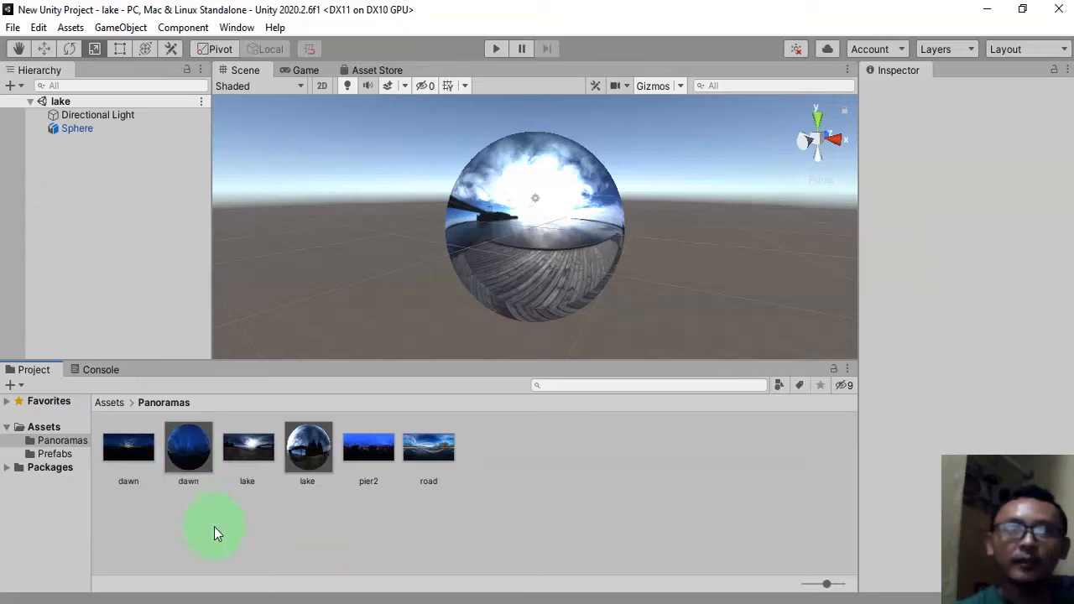
Go back to the Assets folder and open the dawn scene.
left_click(232, 551)
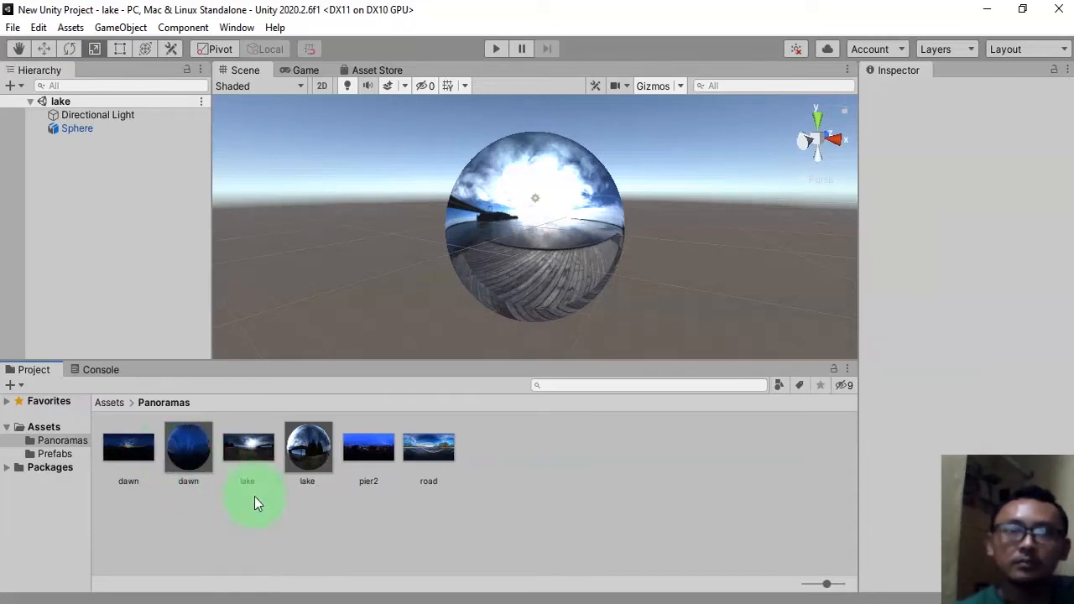
left_click(109, 403)
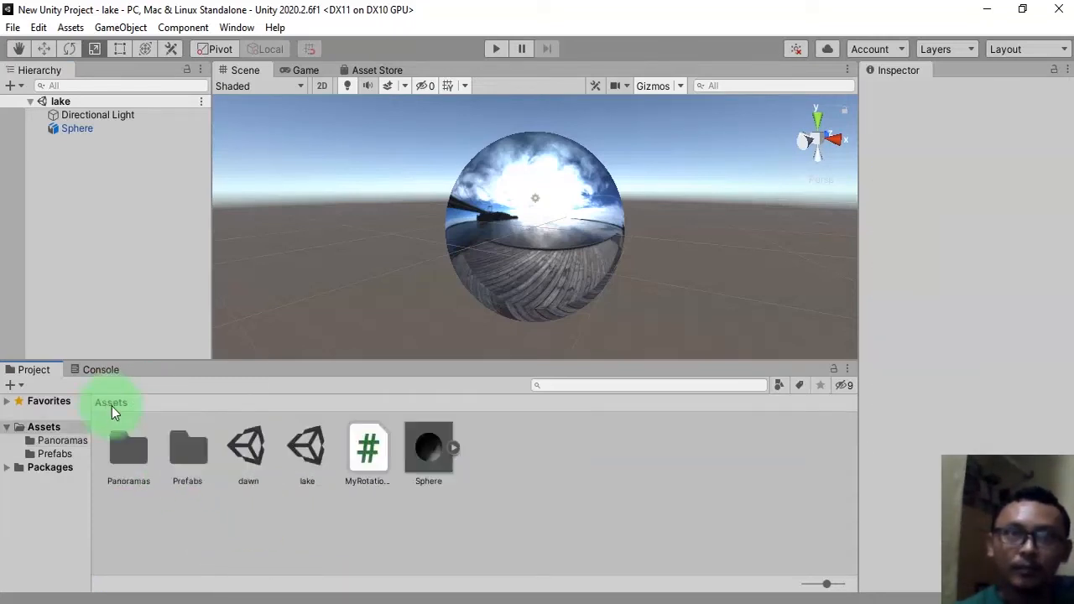
double_click(240, 446)
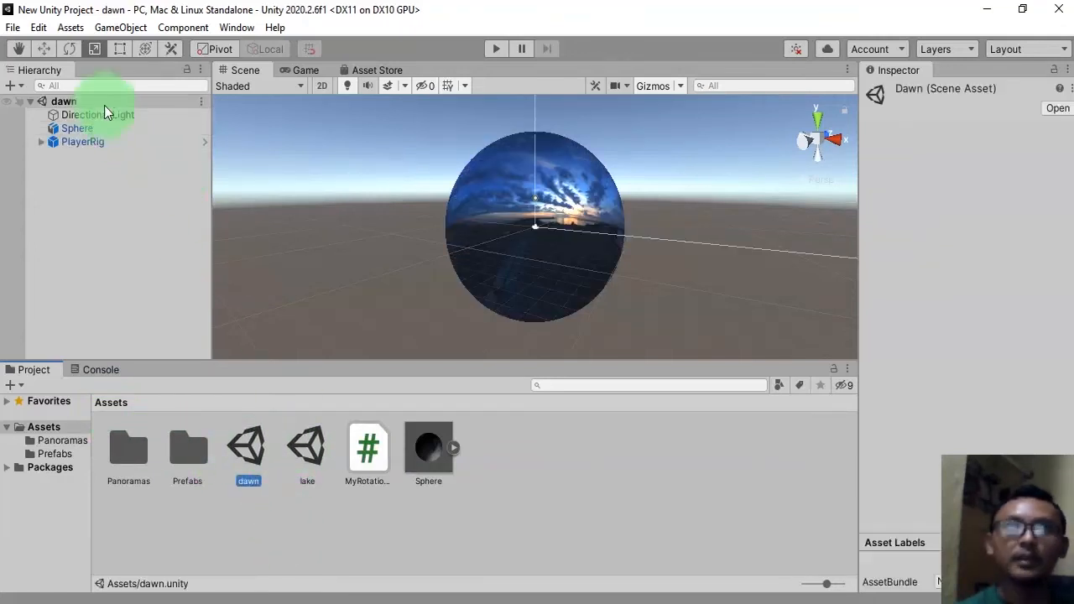
Open Build Settings and add the open dawn scene to Scenes In Build.
left_click(13, 27)
left_click(98, 233)
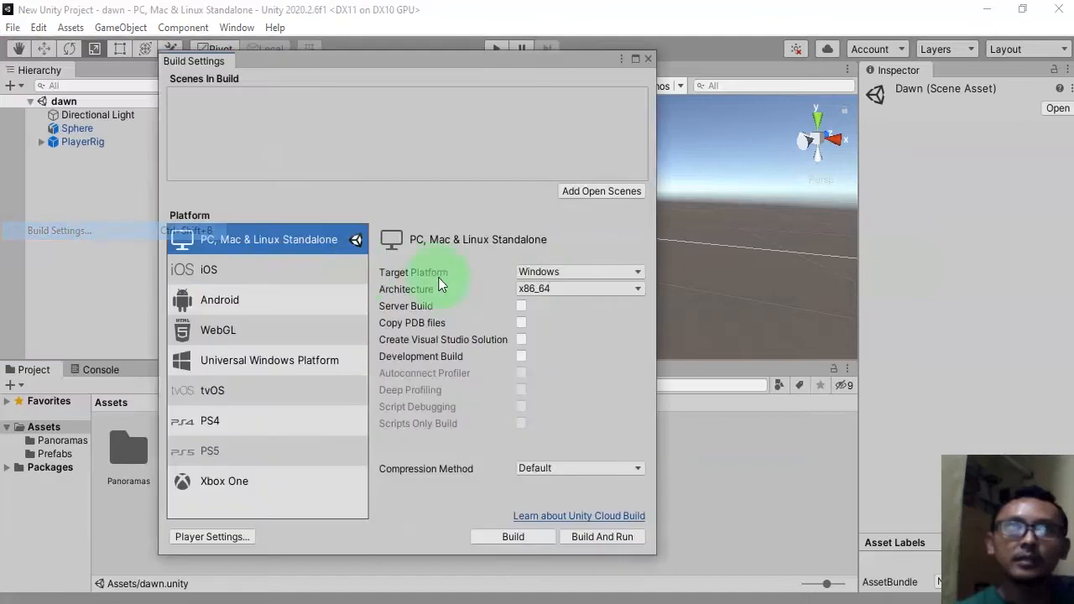
left_click(596, 190)
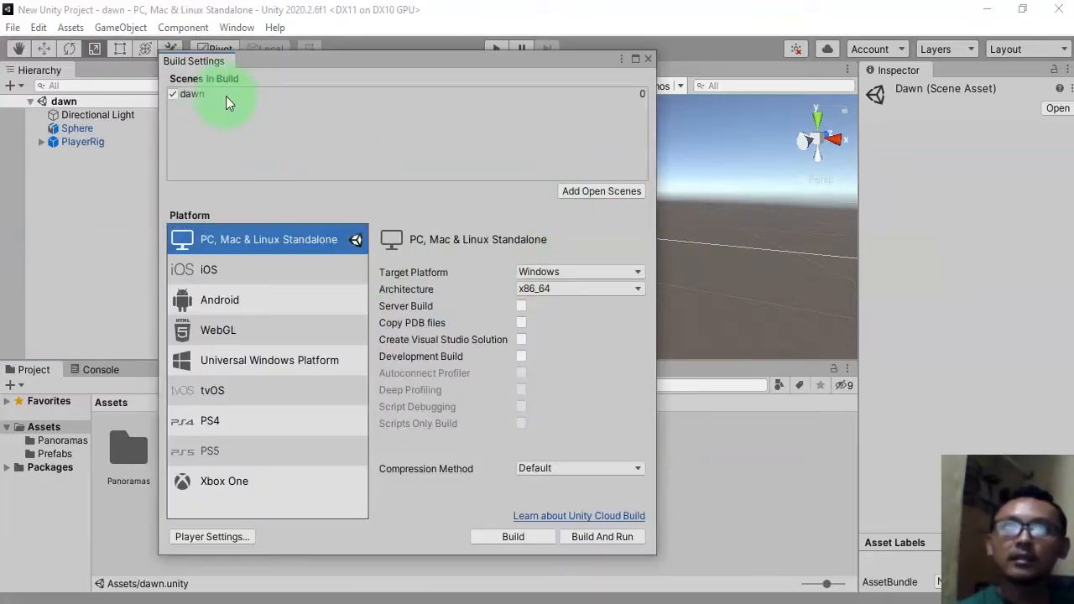
left_click_drag(291, 73, 647, 118)
Open the lake scene, add it to Scenes In Build as well, and close Build Settings.
double_click(310, 445)
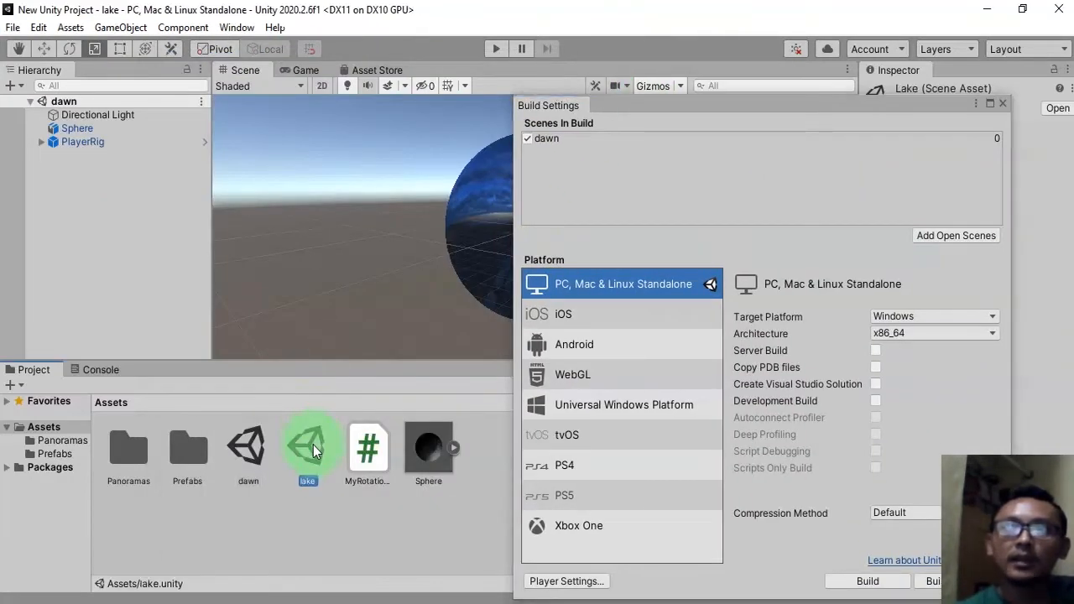
left_click(966, 236)
left_click_drag(935, 109, 258, 330)
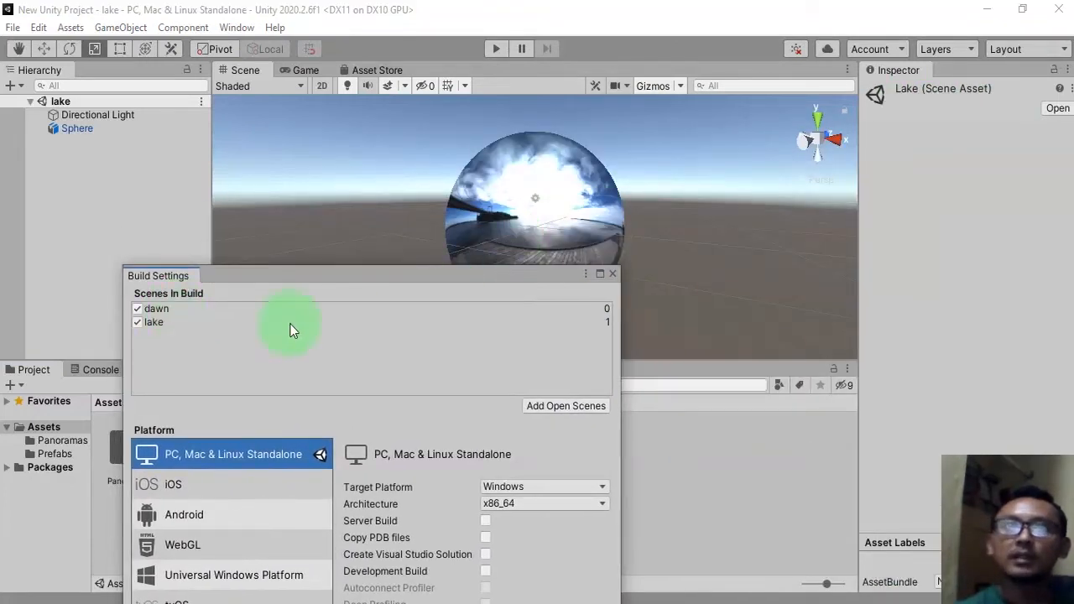
left_click(611, 275)
Reopen the dawn scene and orbit and zoom the view into the panorama sphere to inspect it.
double_click(246, 449)
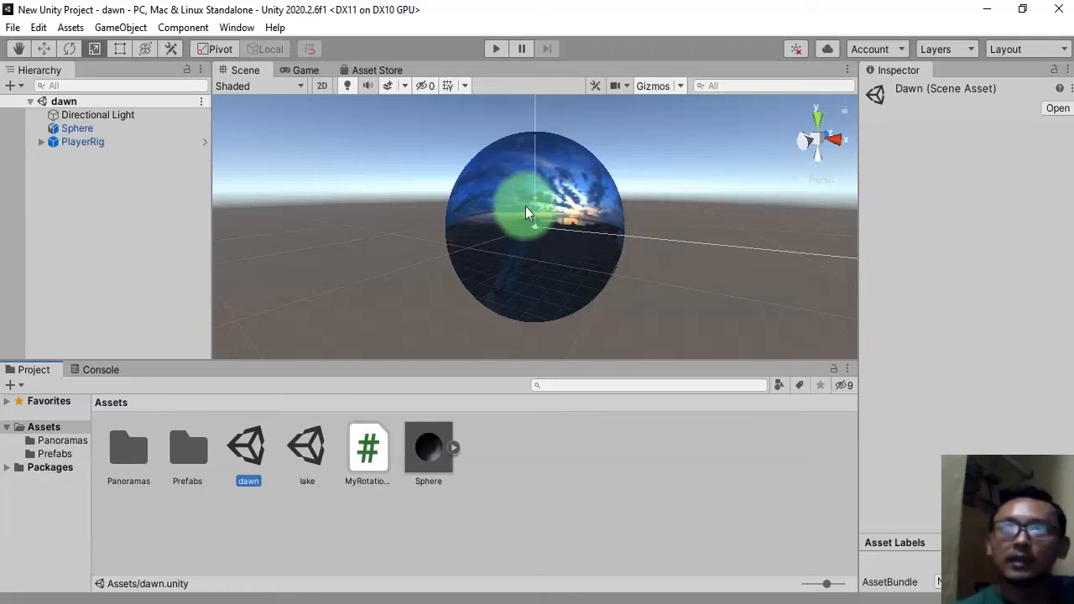
left_click(312, 449)
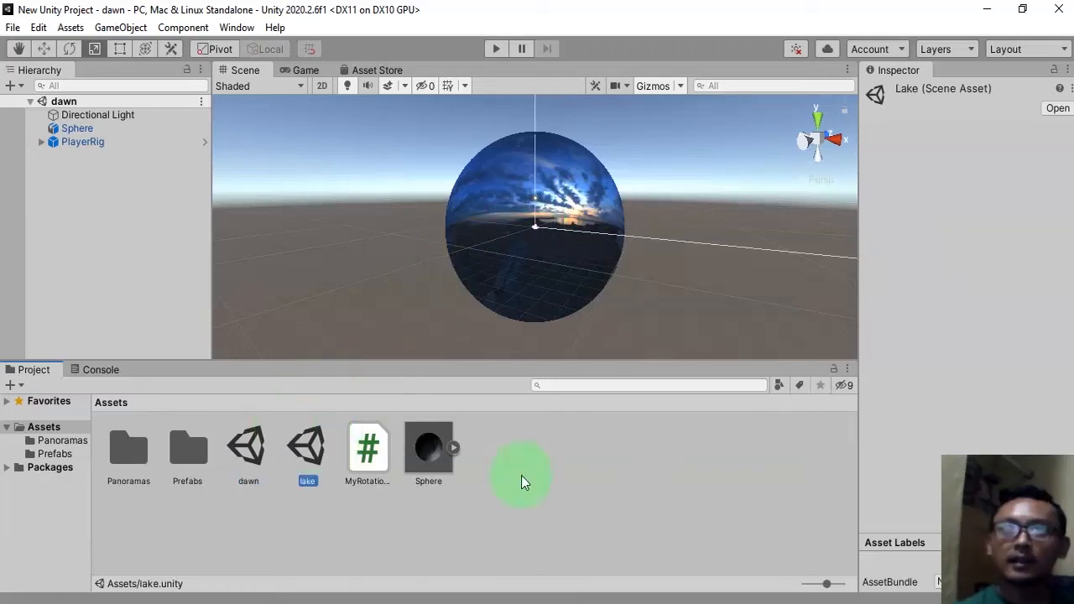
left_click(246, 447)
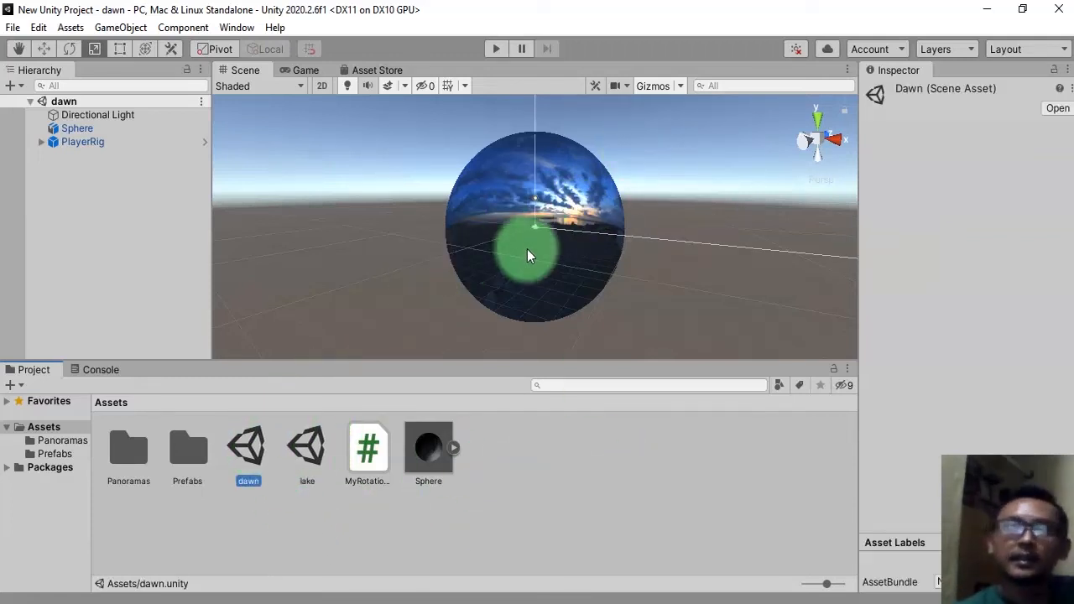
left_click_drag(522, 239, 688, 277, "alt")
scroll(520, 219, "up", 8)
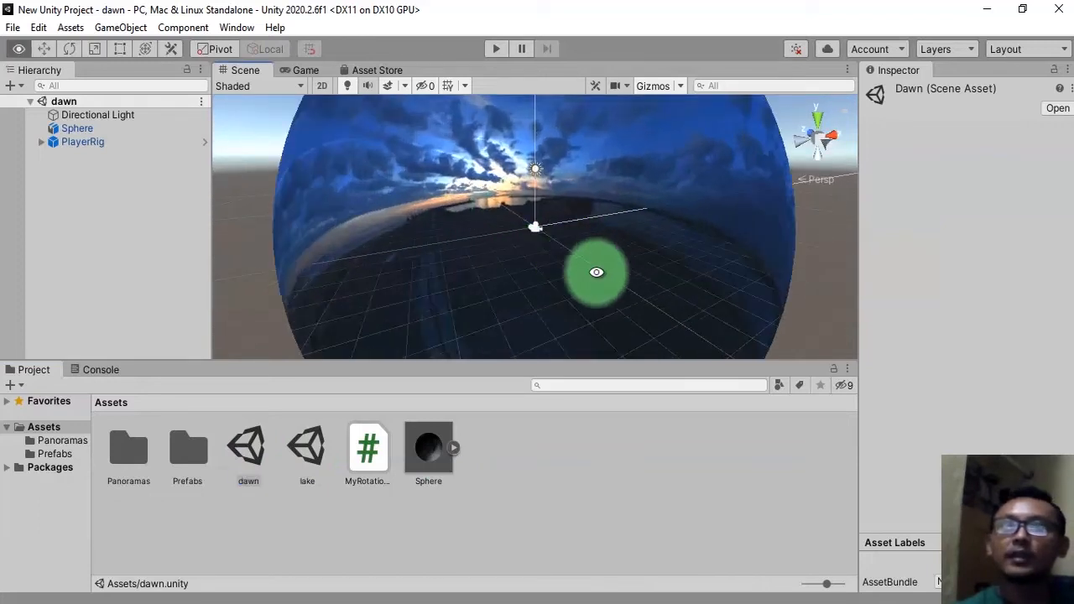
left_click_drag(595, 272, 450, 225, "alt")
scroll(497, 265, "up", 3)
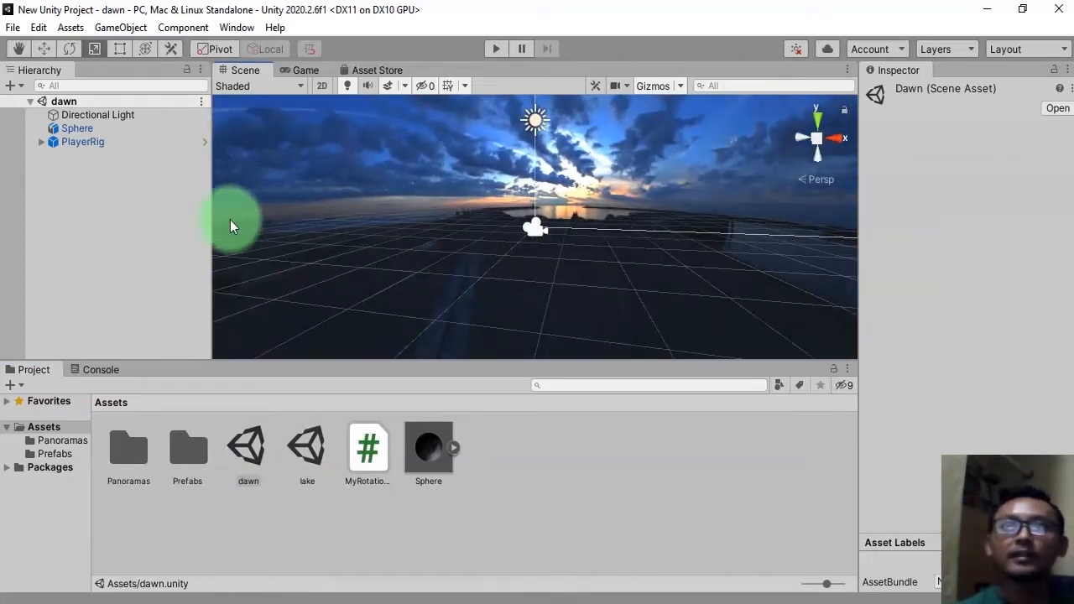
left_click(90, 186)
left_click(91, 142)
left_click(125, 313)
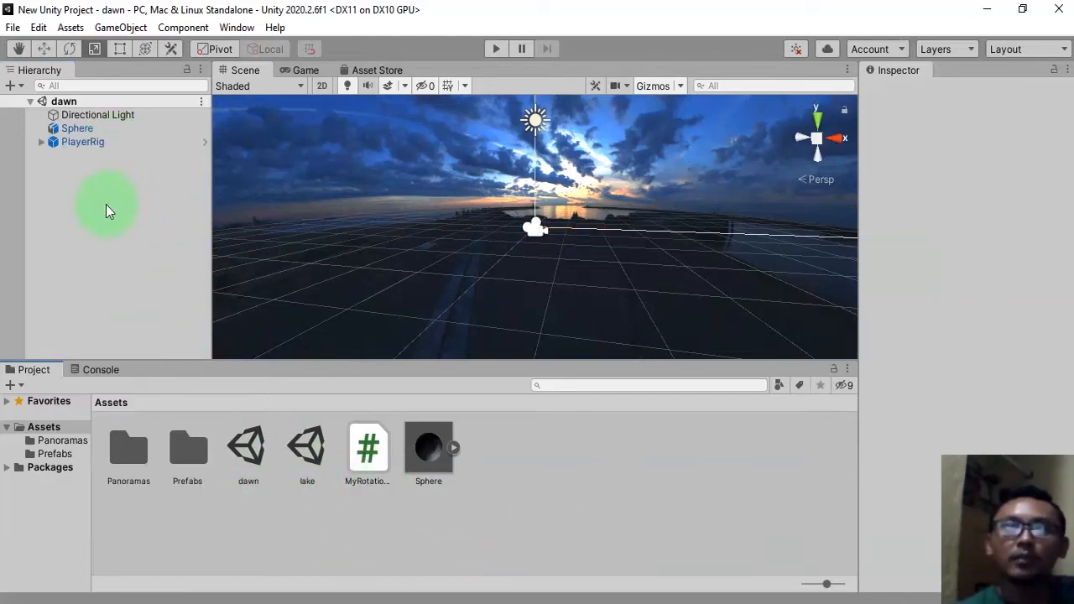
left_click(37, 141)
left_click(354, 528)
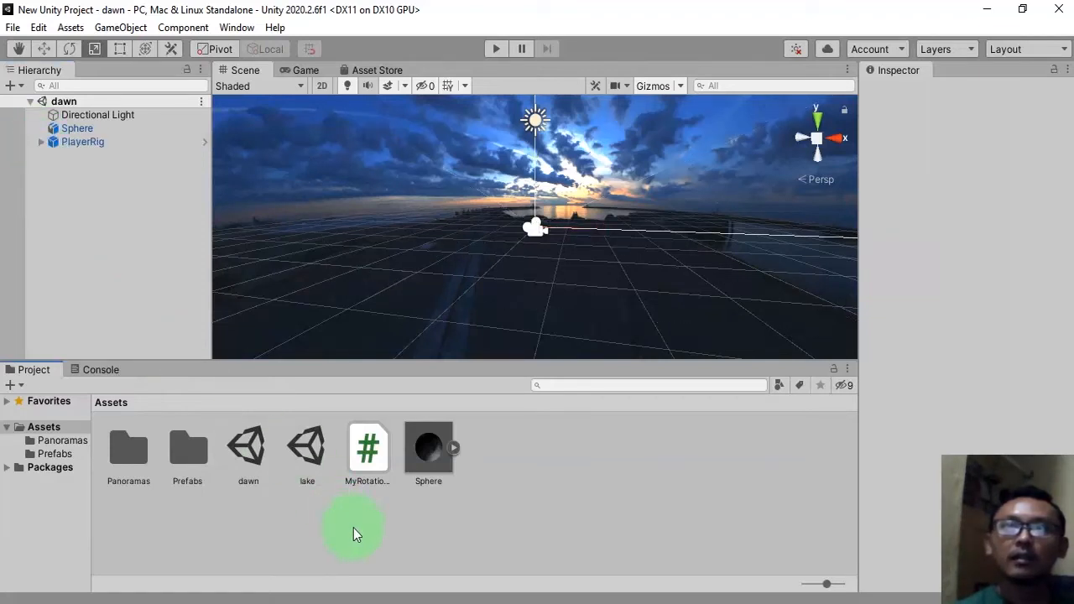
Switch to the web browser, open a new tab, and search Google for arrow icon.
left_click(515, 600)
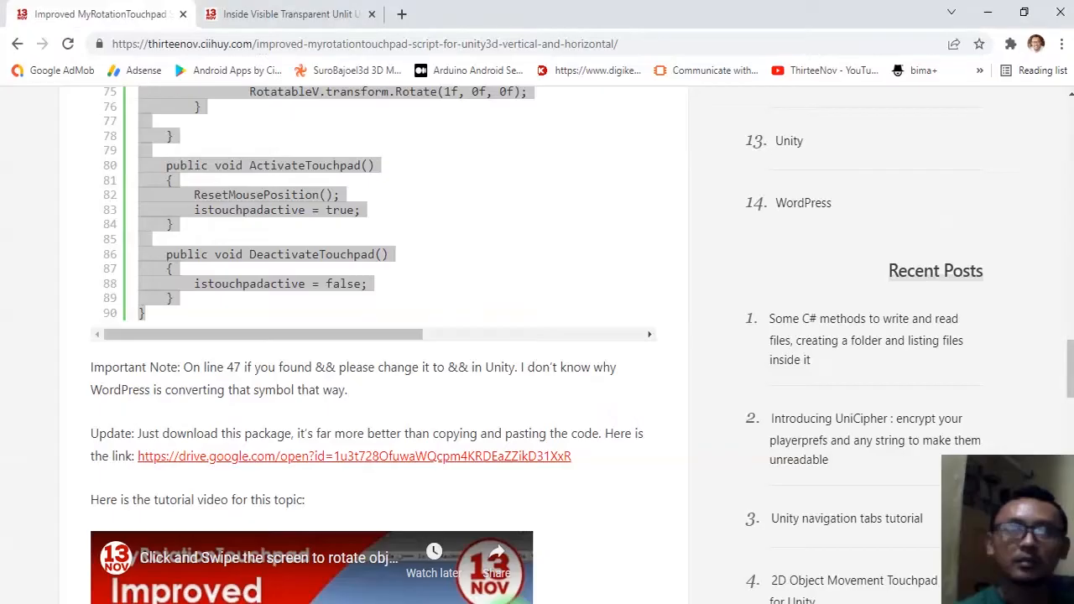
left_click(403, 15)
type("arrow icon")
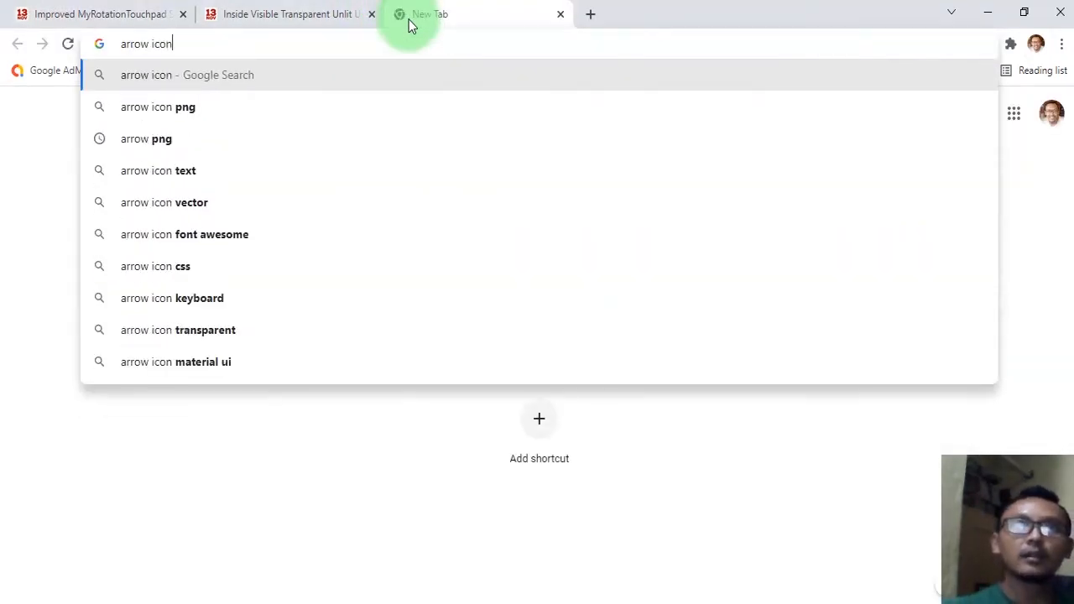
key("Return")
scroll(713, 415, "down", 3)
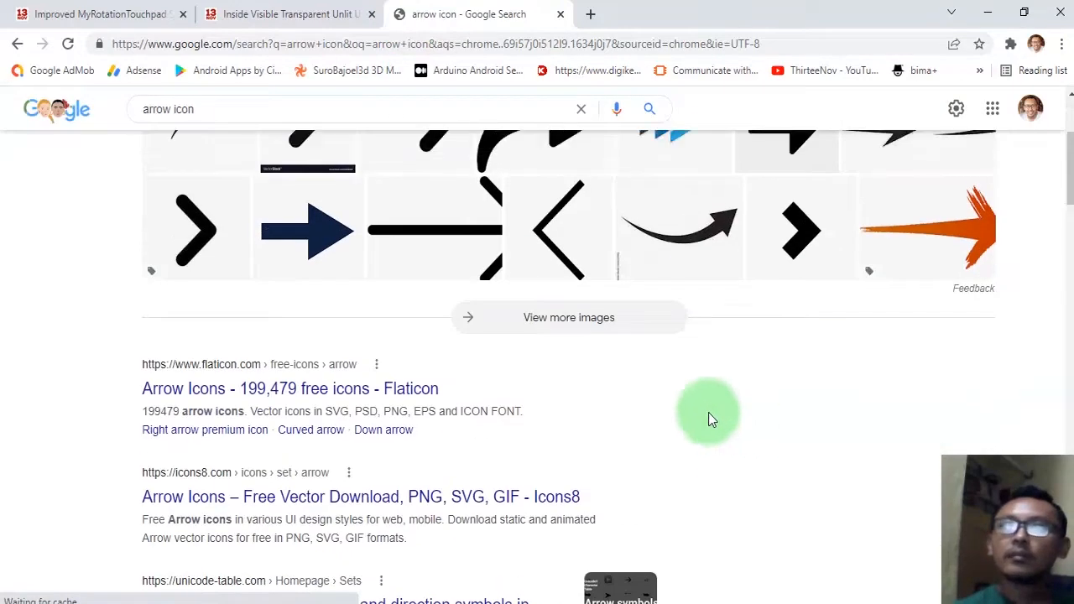
Switch to image results and refine the search to arrow icon png.
scroll(684, 353, "up", 3)
left_click(679, 345)
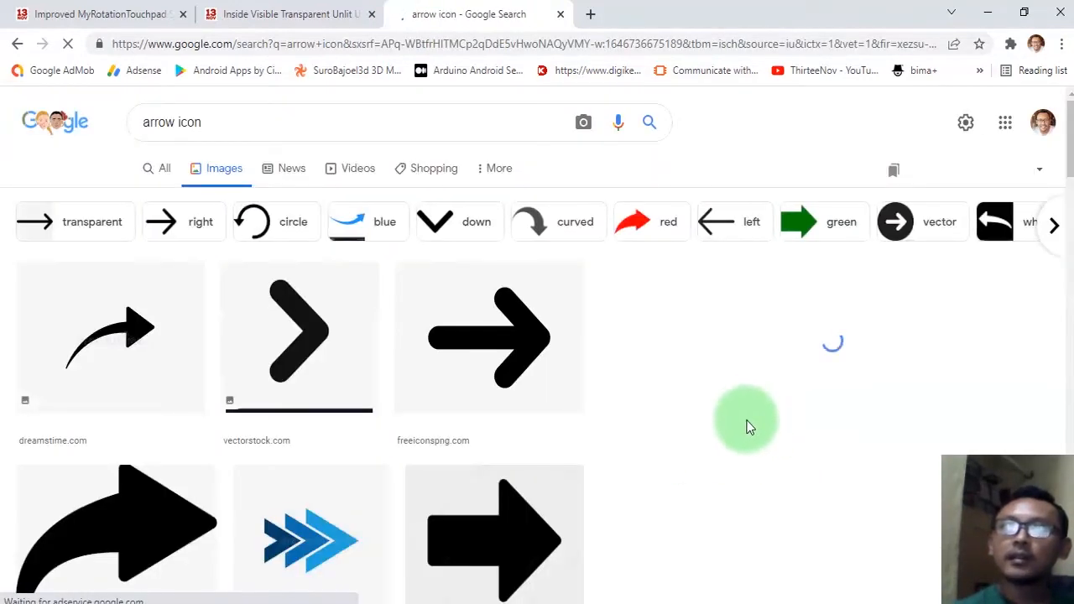
left_click(373, 113)
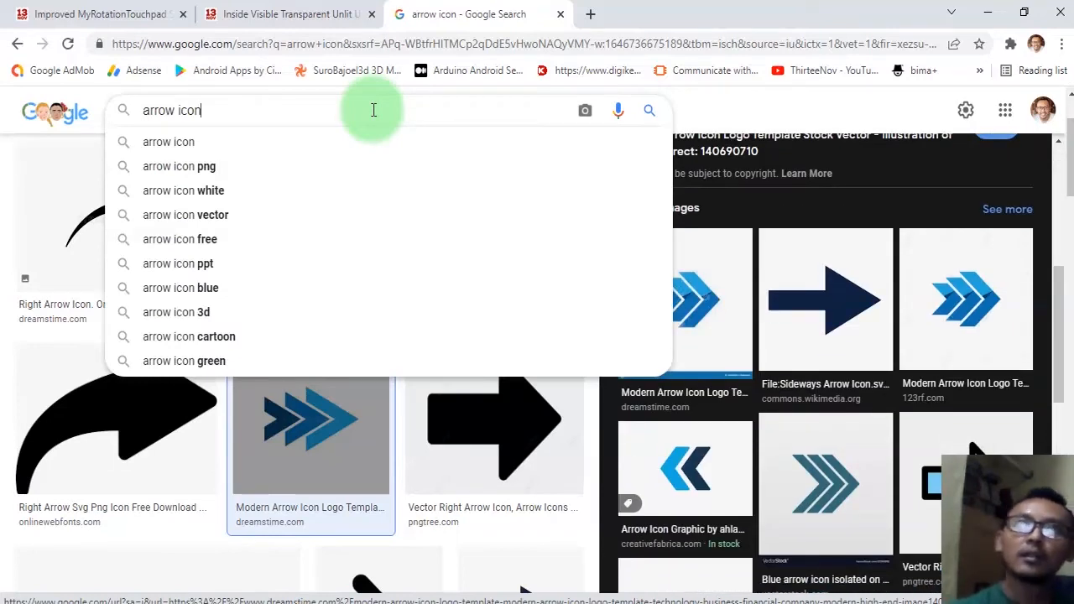
type("png")
key("Return")
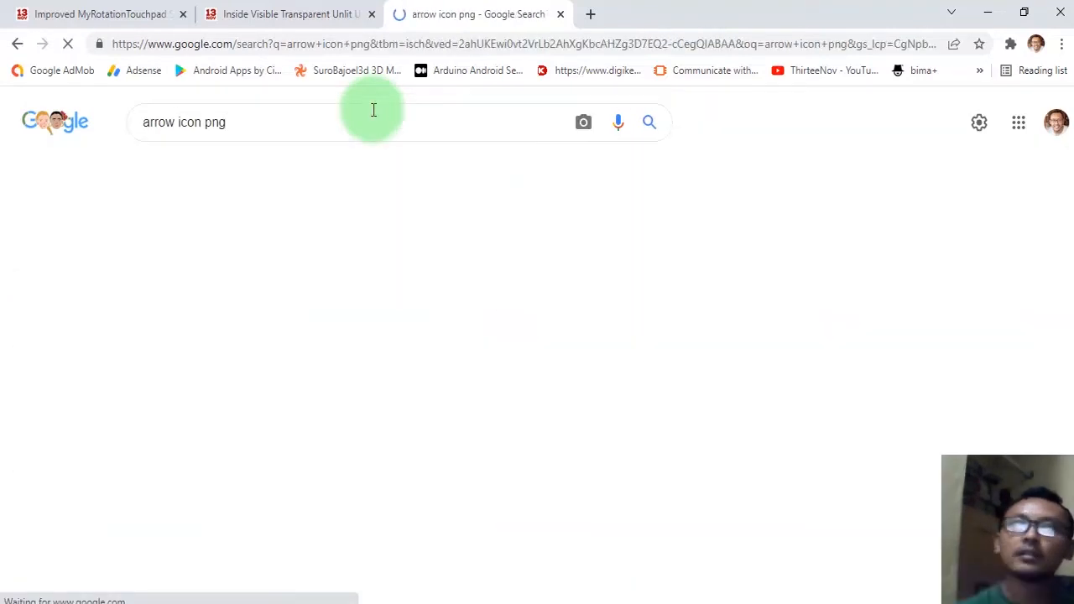
Open the green circle arrow image from the image results.
scroll(333, 427, "down", 6)
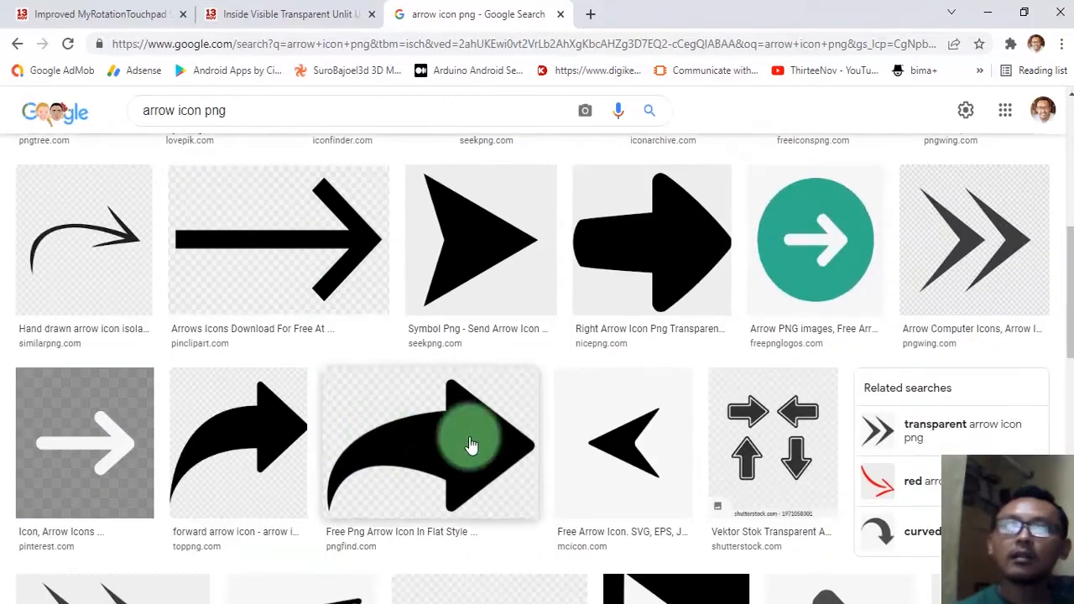
left_click(807, 237)
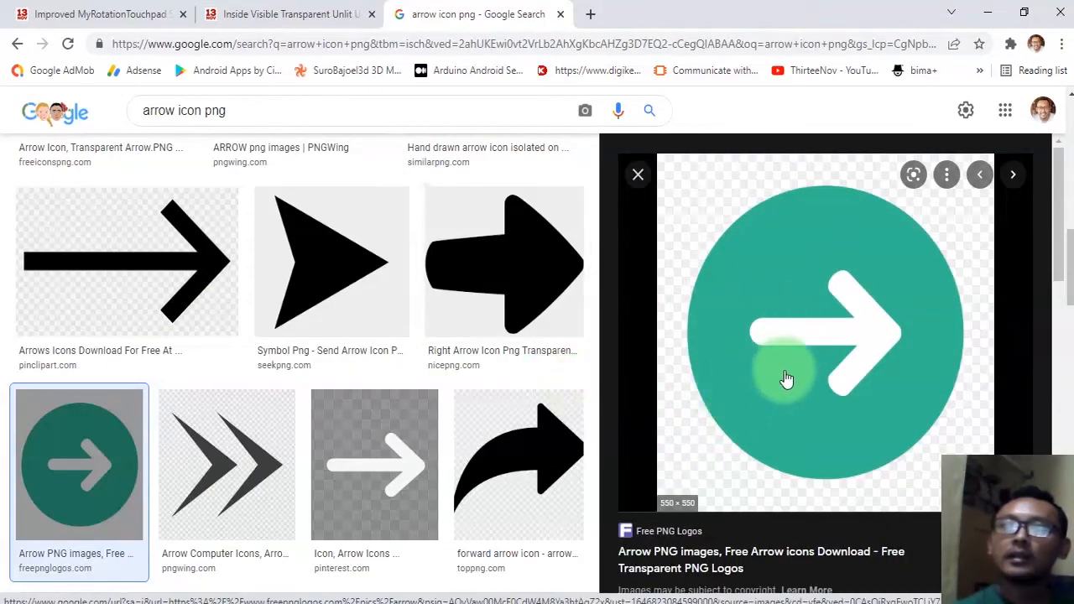
Switch to File Explorer and create and open a new Images folder inside the project's Assets folder.
left_click(393, 603)
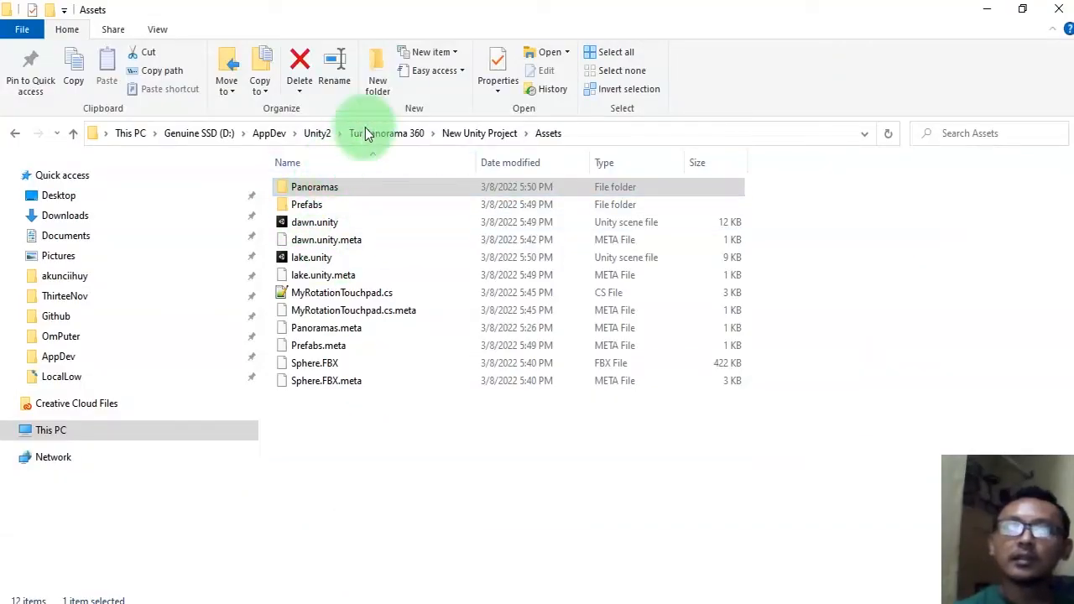
left_click(379, 69)
type("Ima")
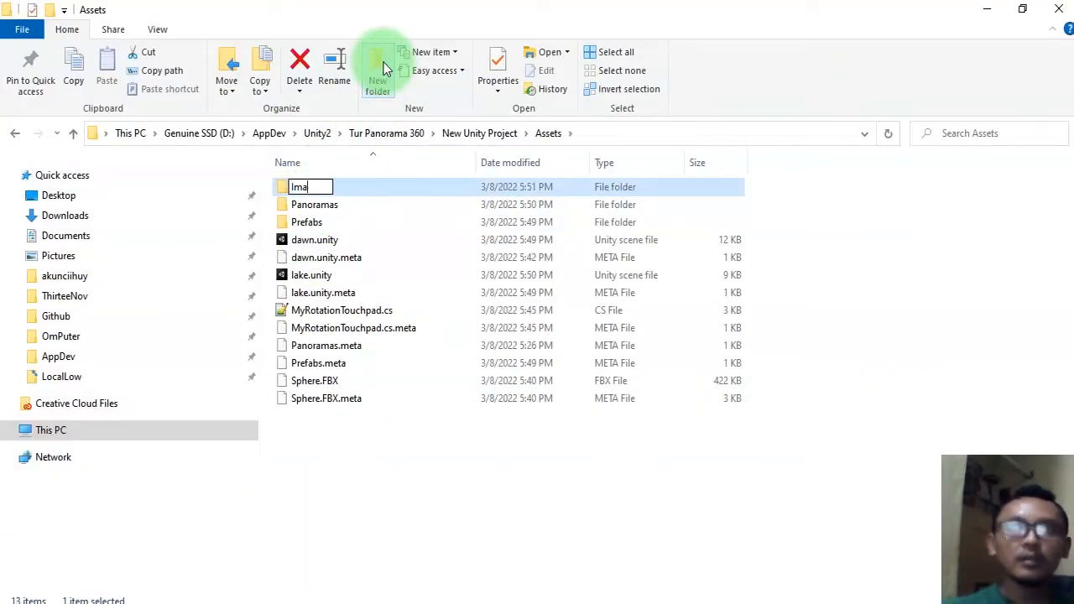
type("ges")
key("Return")
key("Return")
Drag the green circle arrow image from the browser into the Images folder.
key("alt+Tab")
left_click_drag(688, 288, 338, 221)
key("alt+Tab")
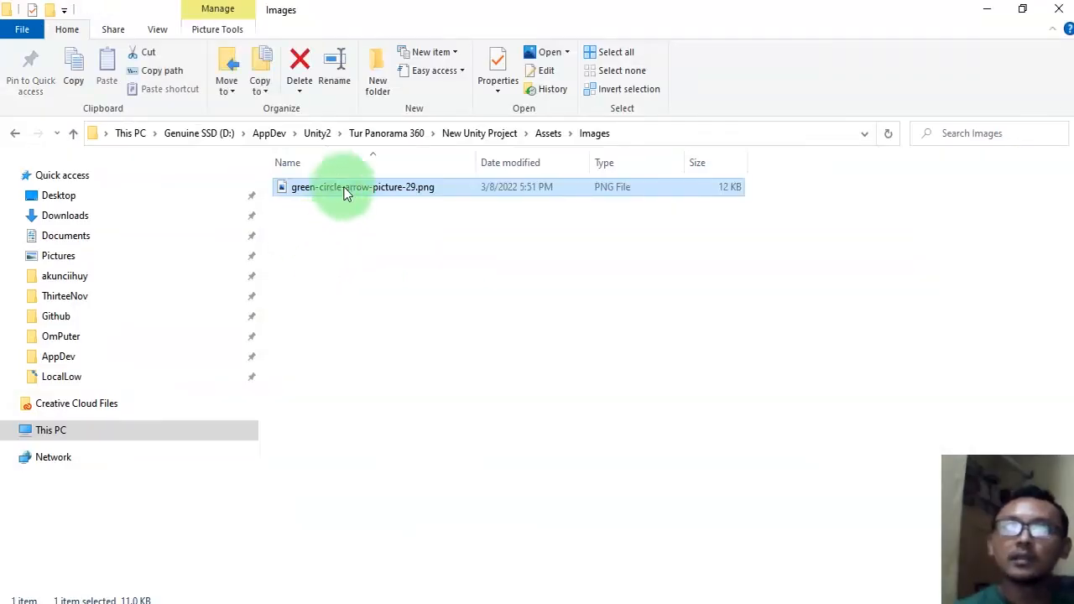
Rename the downloaded image file to arrow.png.
left_click(346, 192)
type("arro")
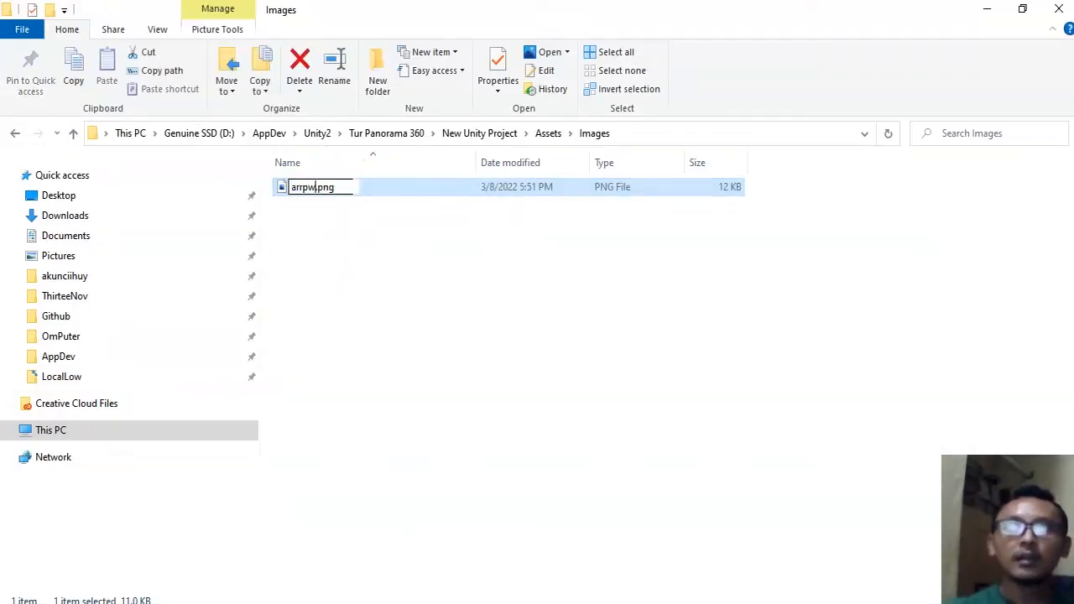
key("Return")
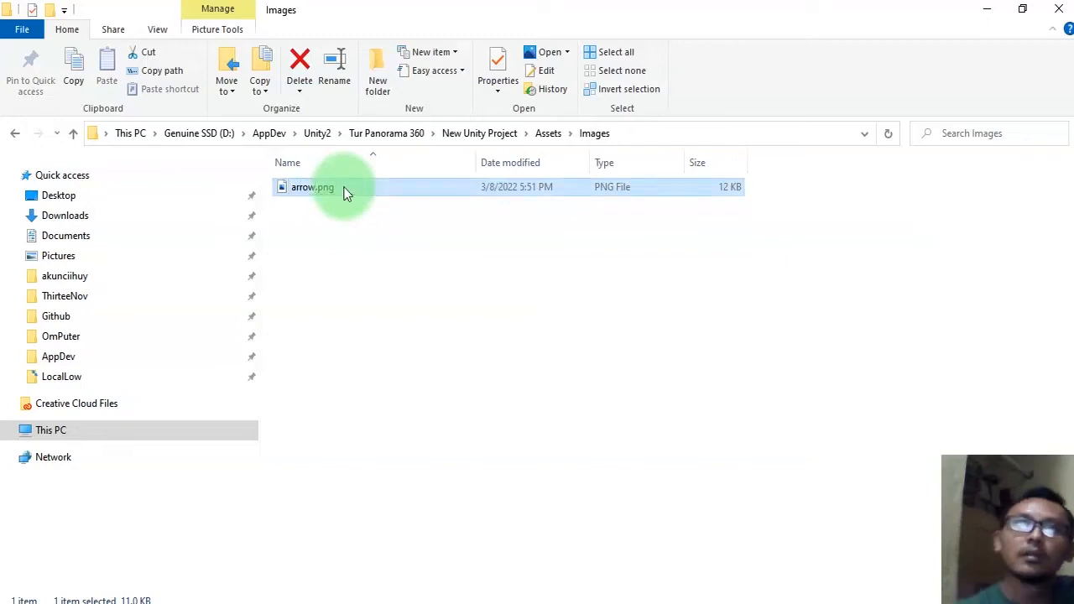
Return to Unity, open the new Images folder, and select the arrow texture to view its import settings.
left_click(364, 400)
left_click(345, 188)
key("alt+Tab")
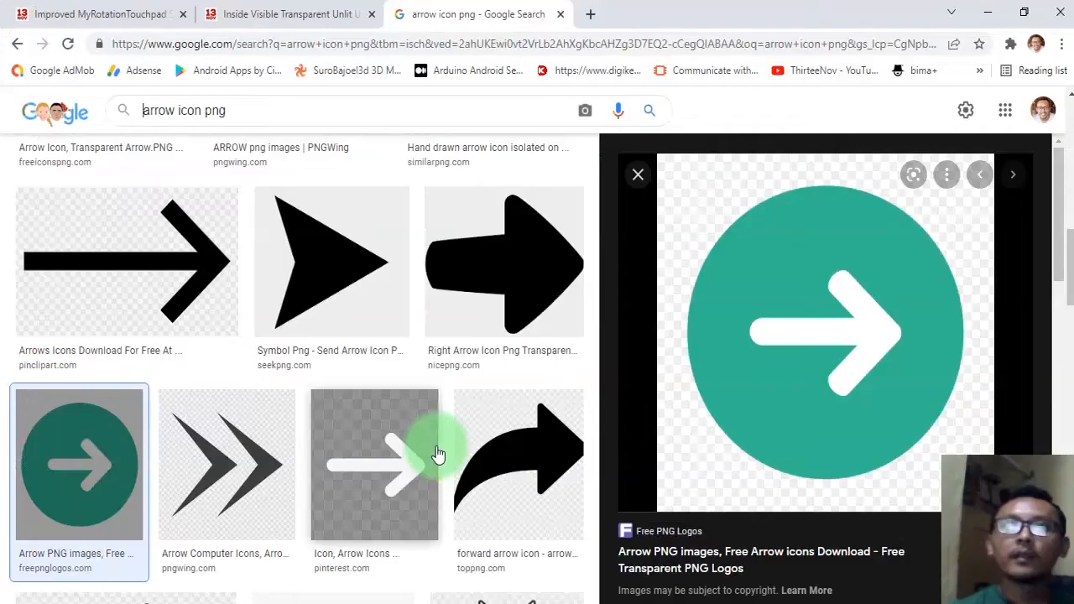
key("alt+Tab")
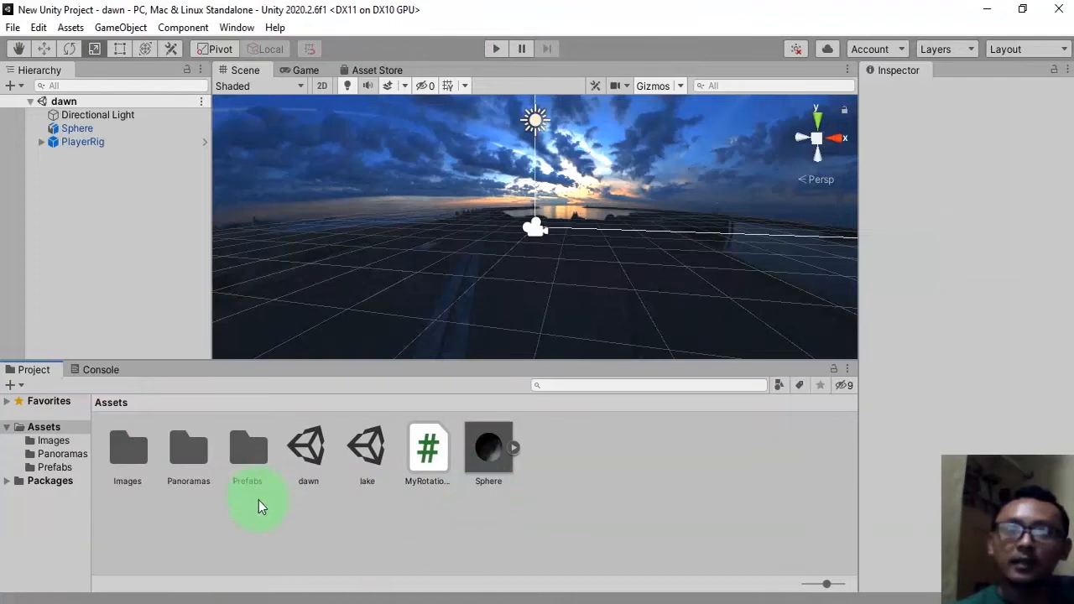
double_click(118, 450)
left_click(130, 452)
left_click(295, 520)
right_click(135, 447)
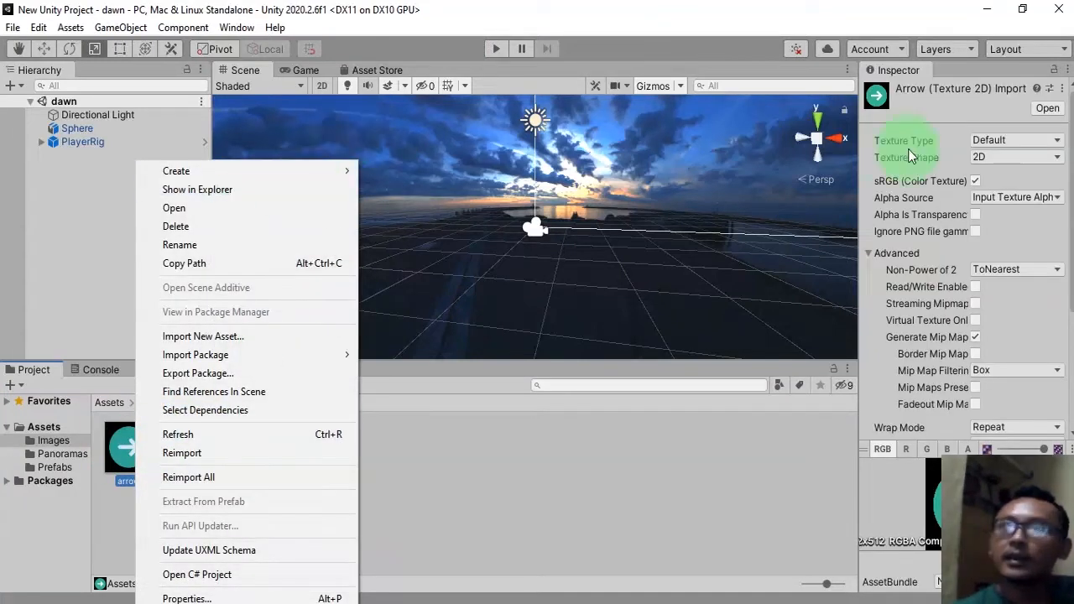
left_click(403, 490)
left_click(121, 449)
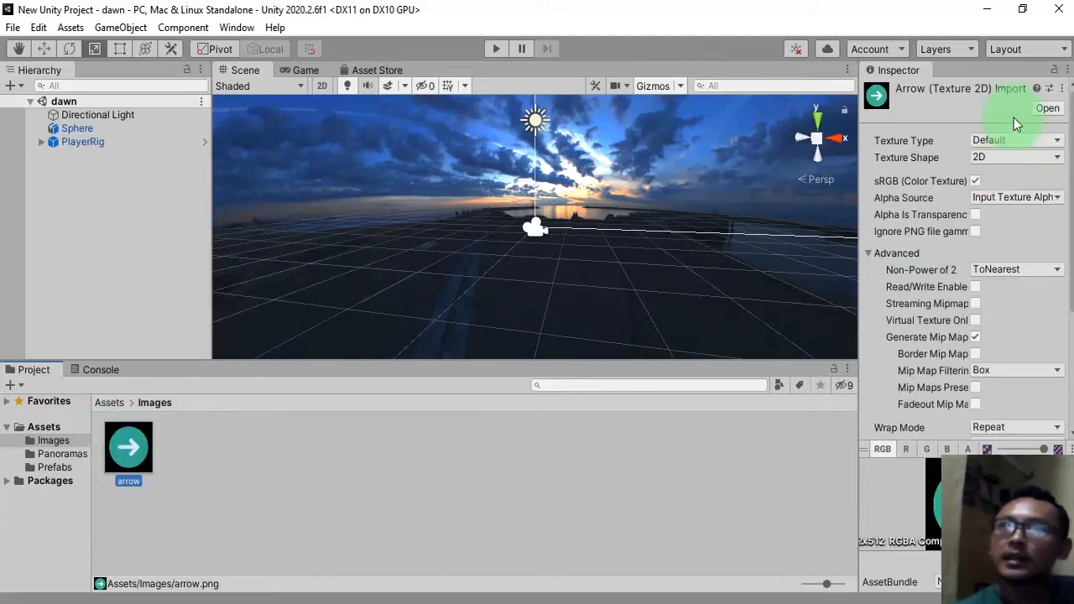
Set the arrow texture's type to Sprite (2D and UI) and apply the import settings.
left_click(998, 143)
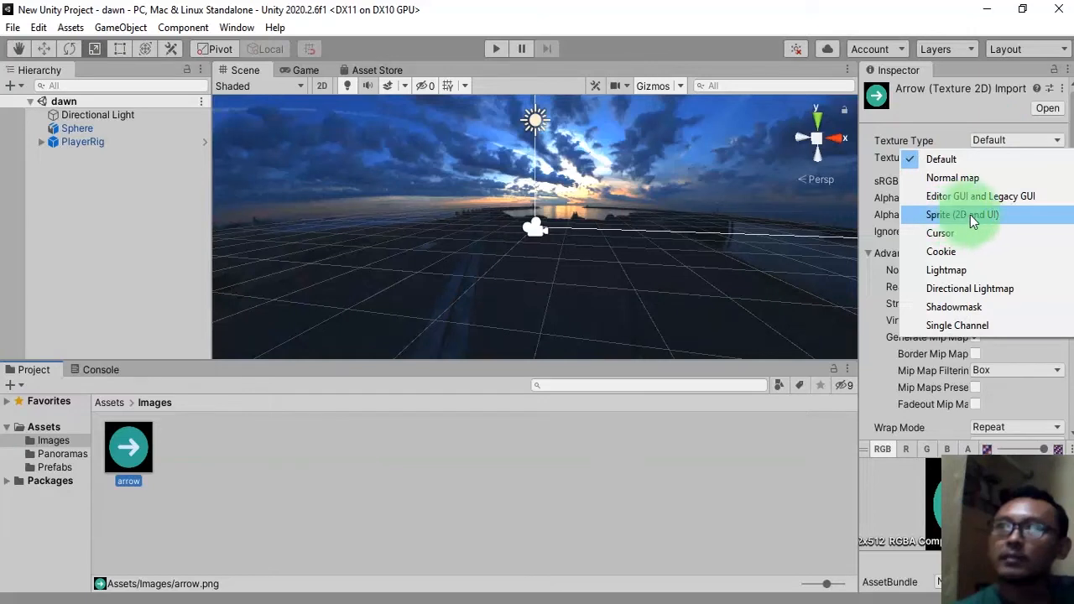
left_click(970, 215)
scroll(915, 269, "down", 5)
left_click(1048, 424)
Add the arrow sprite to the dawn scene as a new object.
left_click(178, 470)
left_click_drag(128, 448, 187, 502)
left_click_drag(329, 404, 152, 196)
scroll(605, 291, "down", 5)
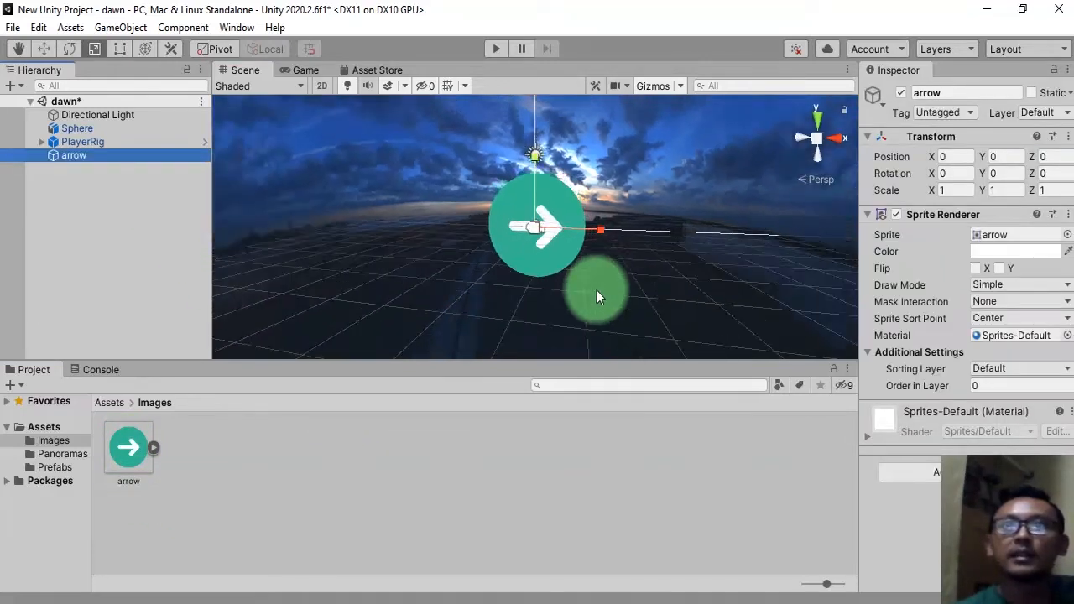
left_click_drag(624, 244, 384, 303, "alt")
scroll(599, 243, "up", 5)
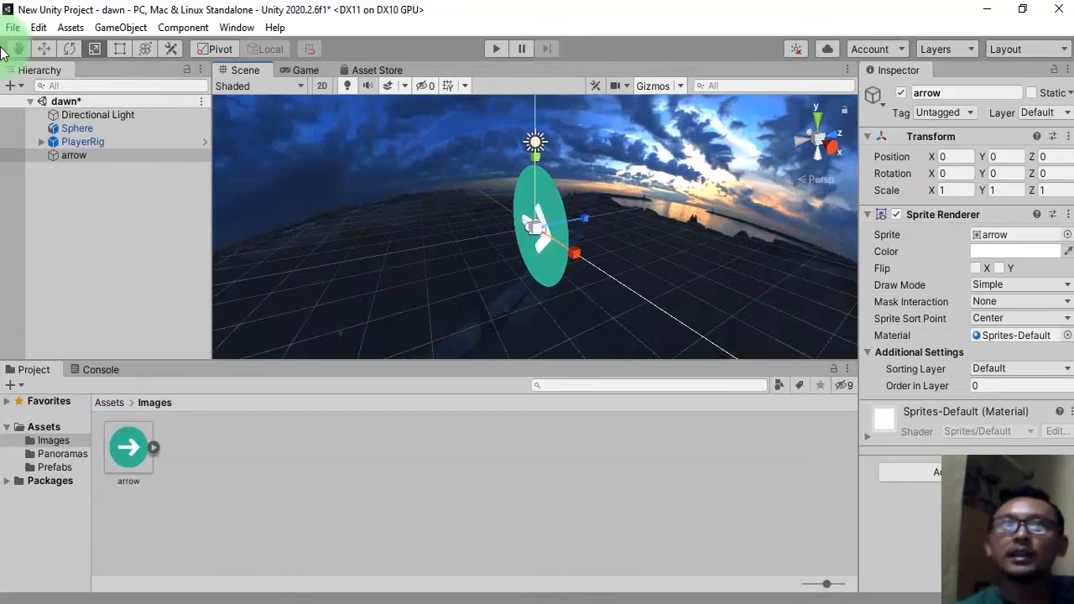
Move the arrow forward to Z about 7.72, scale it to about 0.37, and save the scene.
left_click(46, 49)
left_click_drag(585, 219, 609, 216)
left_click(104, 49)
left_click_drag(547, 249, 578, 281, "alt")
key("ctrl+s")
Add an Event Trigger component to the arrow object.
left_click(303, 68)
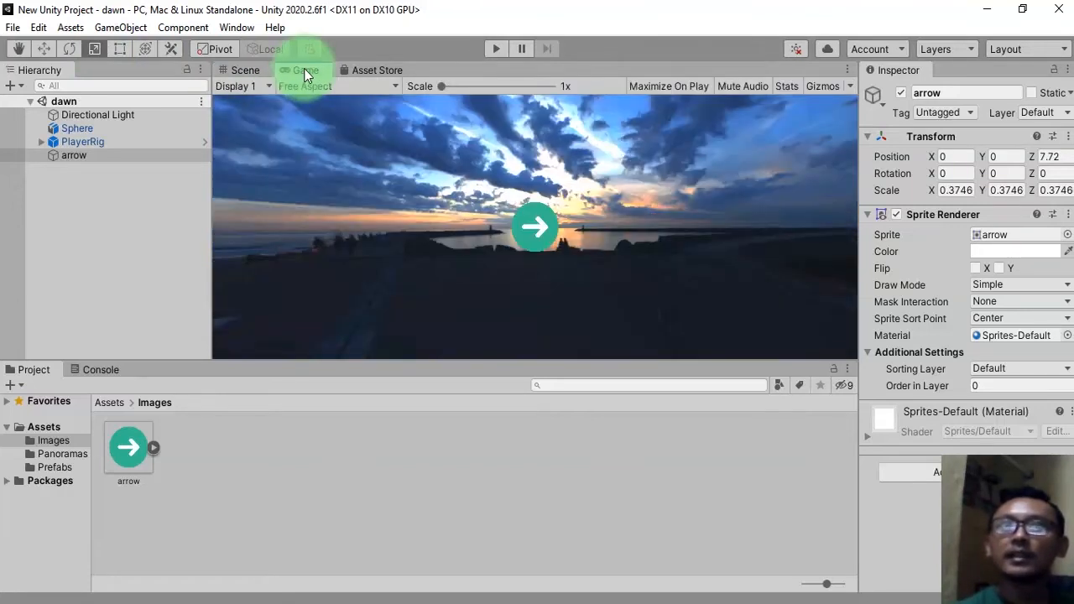
left_click(239, 71)
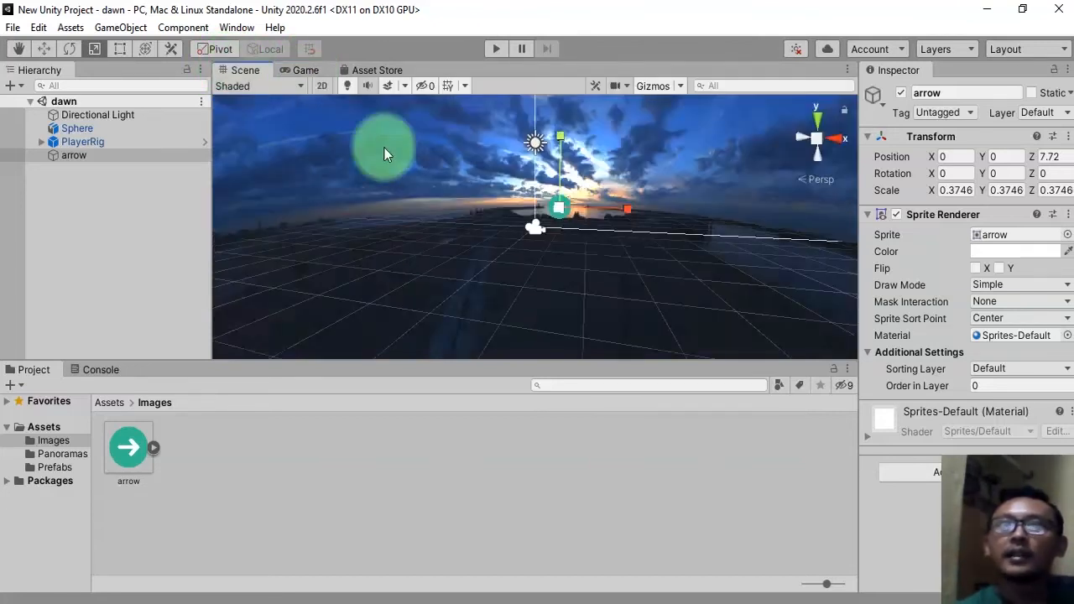
left_click(106, 157)
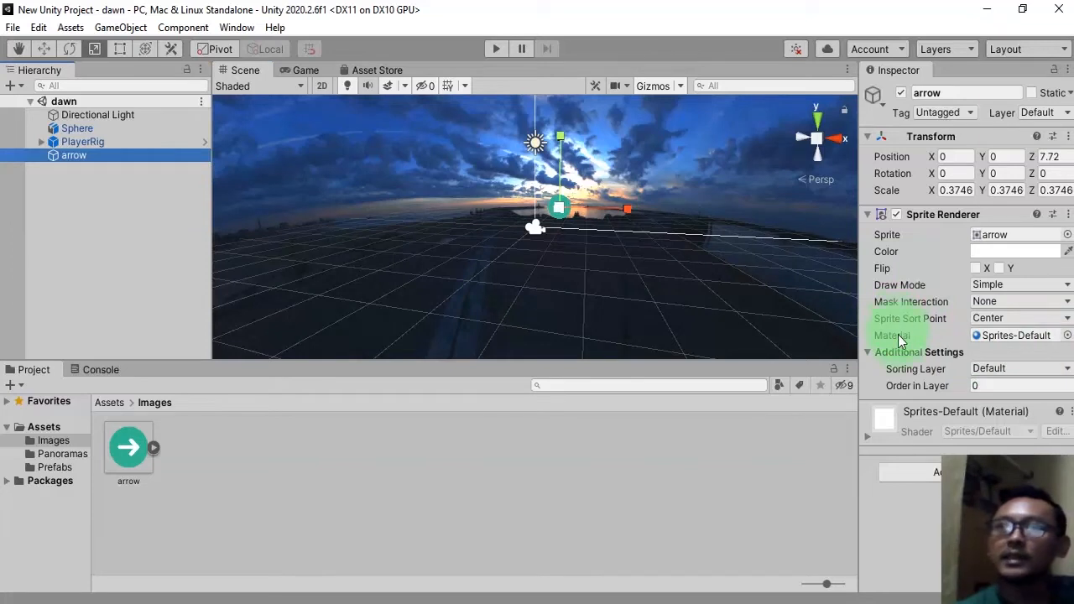
left_click_drag(985, 511, 977, 199)
left_click(990, 471)
type("eve")
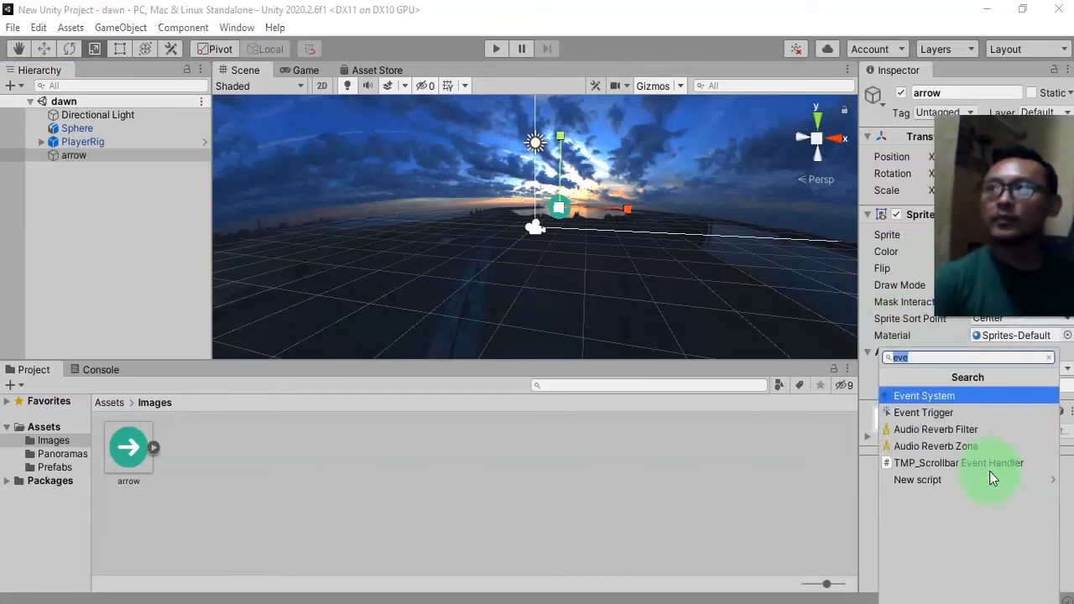
type("nt")
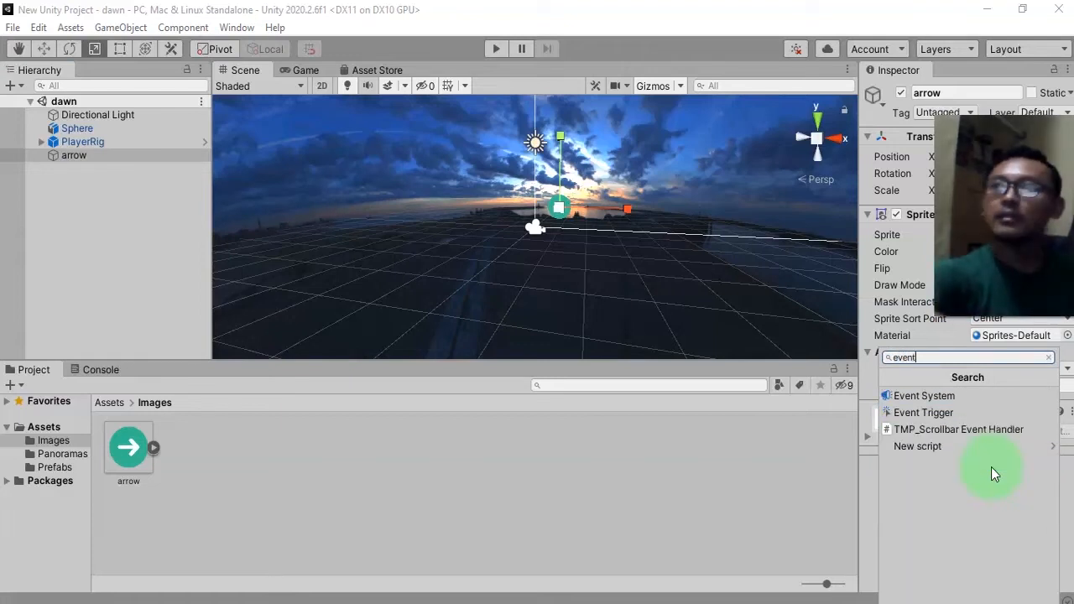
left_click(936, 413)
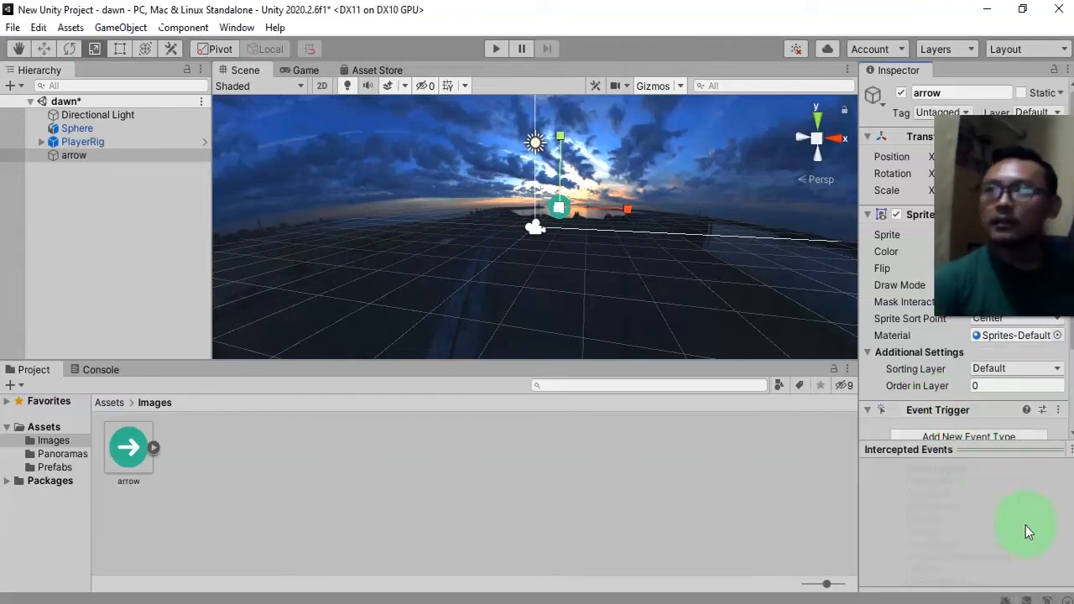
Add a PointerDown event type to the arrow's Event Trigger and save the scene.
left_click(915, 331)
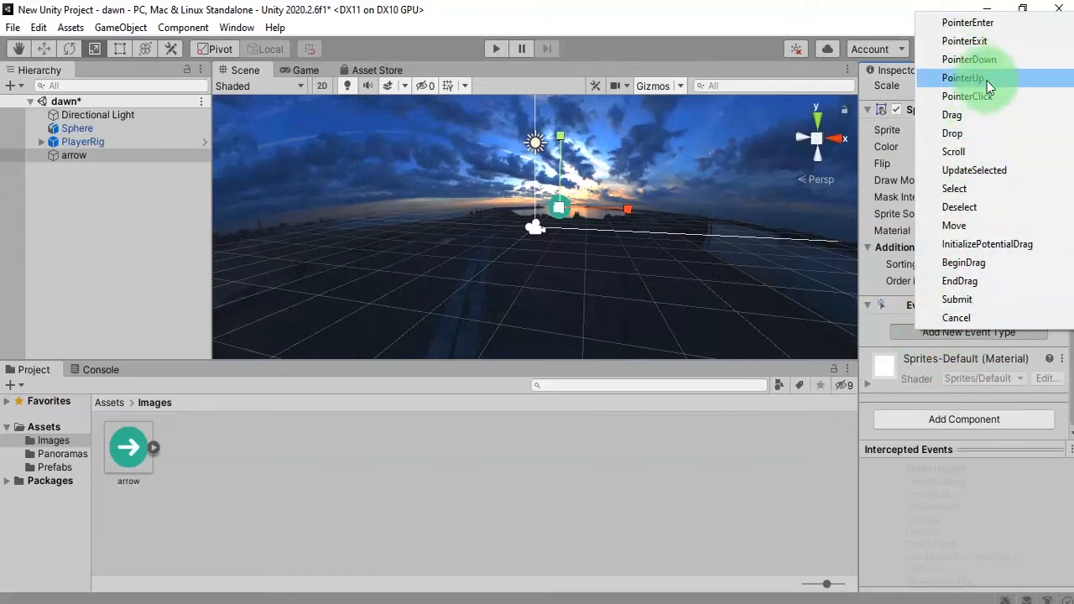
left_click(980, 60)
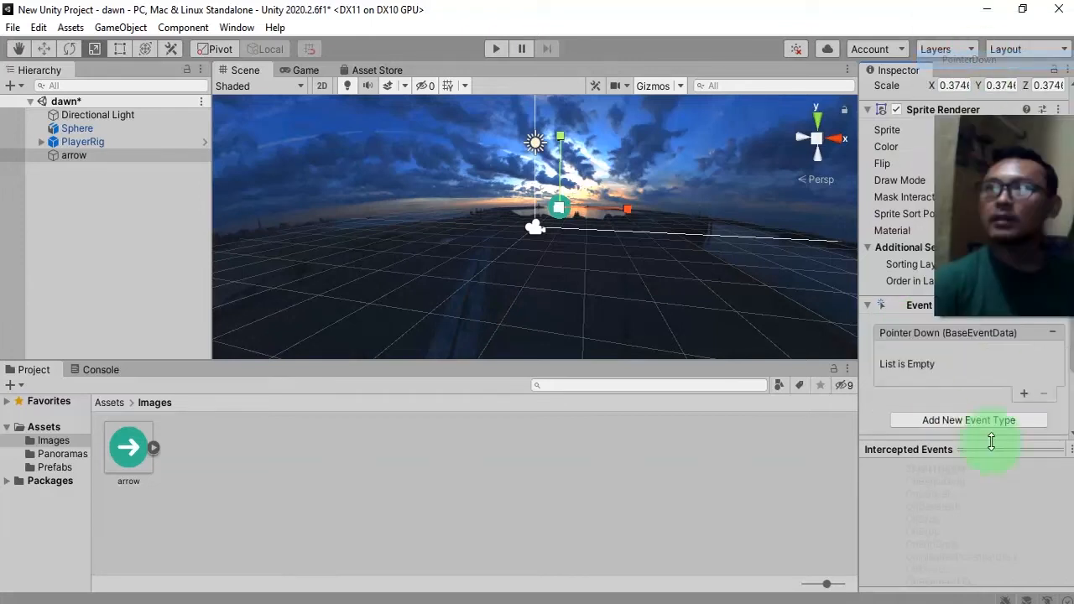
key("ctrl+s")
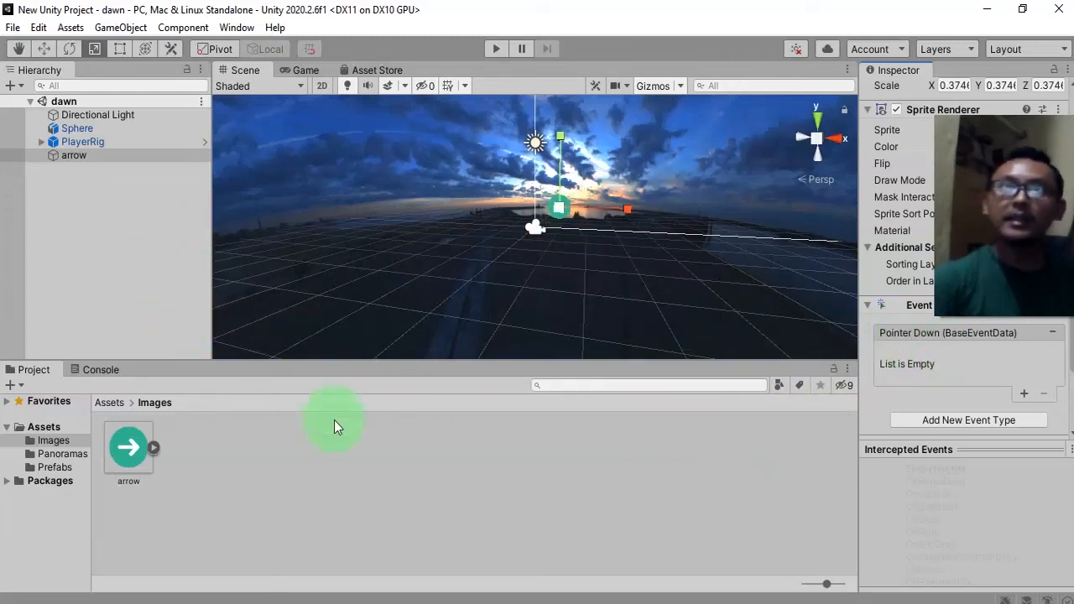
Create an empty game object named Scripts in the dawn scene hierarchy.
left_click(80, 271)
left_click(111, 402)
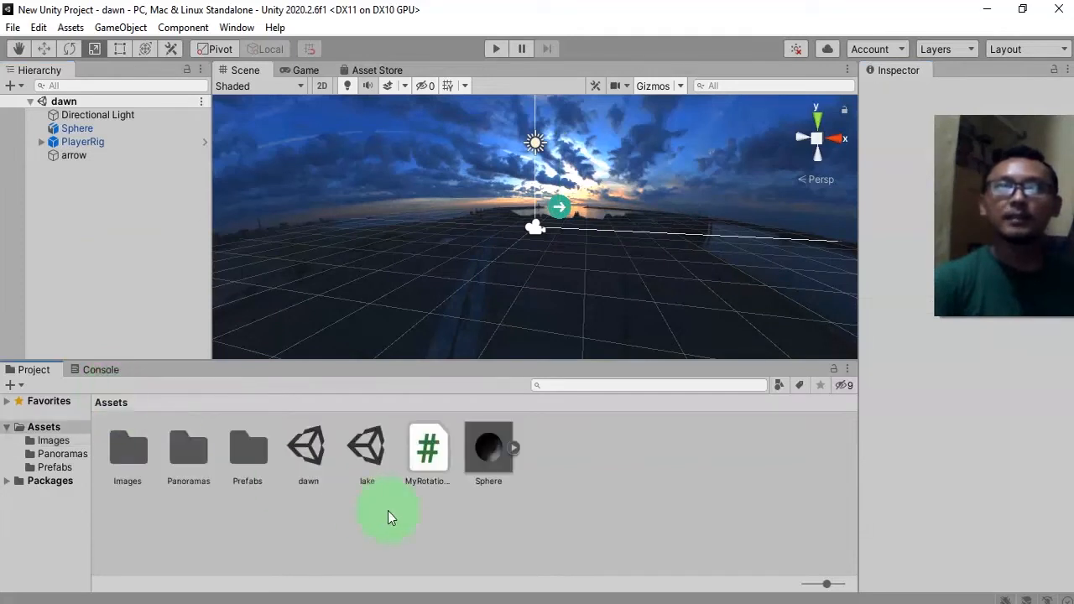
right_click(59, 187)
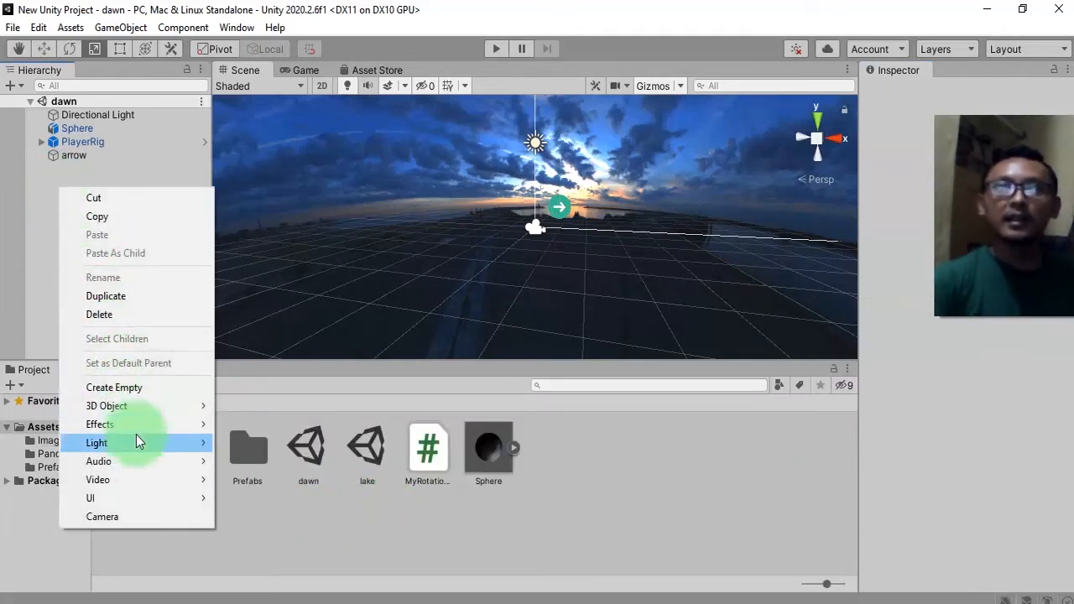
left_click(126, 388)
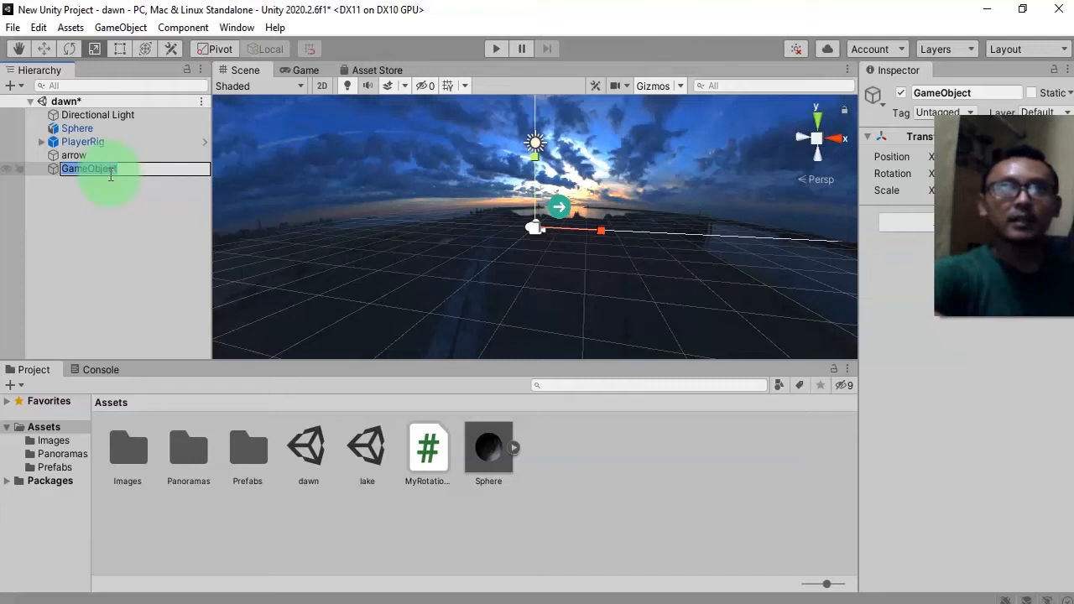
key("Return")
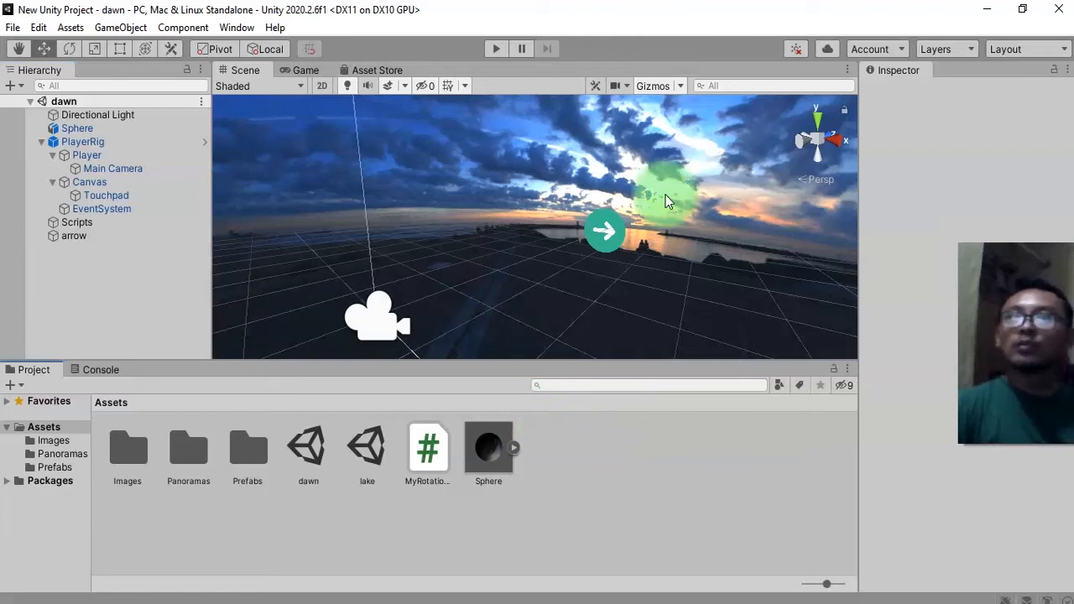
left_click(125, 236)
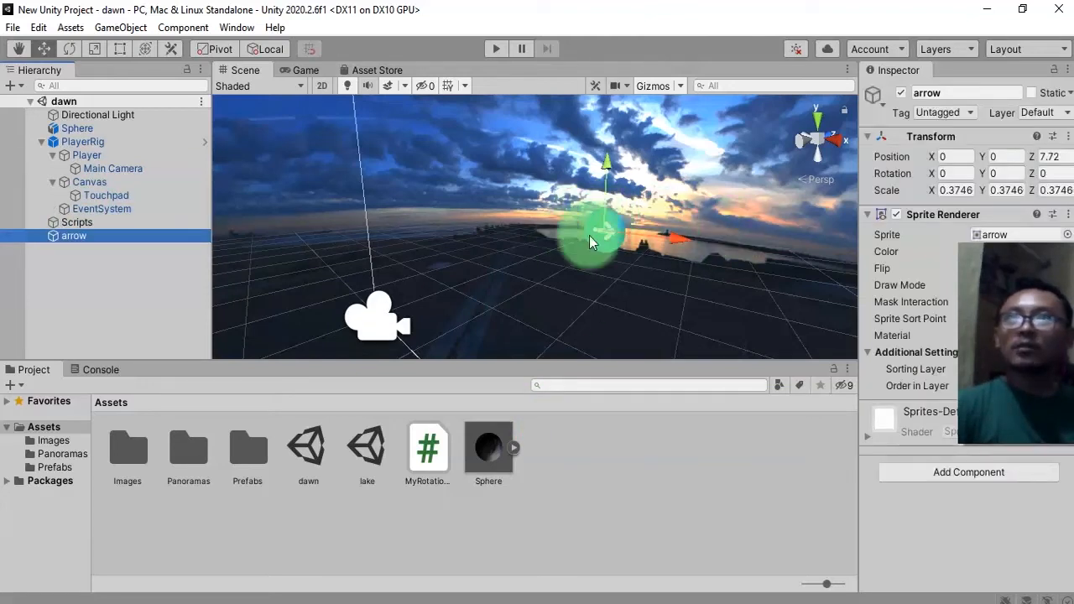
left_click_drag(476, 235, 525, 281, "alt")
left_click_drag(619, 336, 567, 598, "alt")
Copy the class name TapToTouchObject from the tutorial web page.
left_click(548, 555)
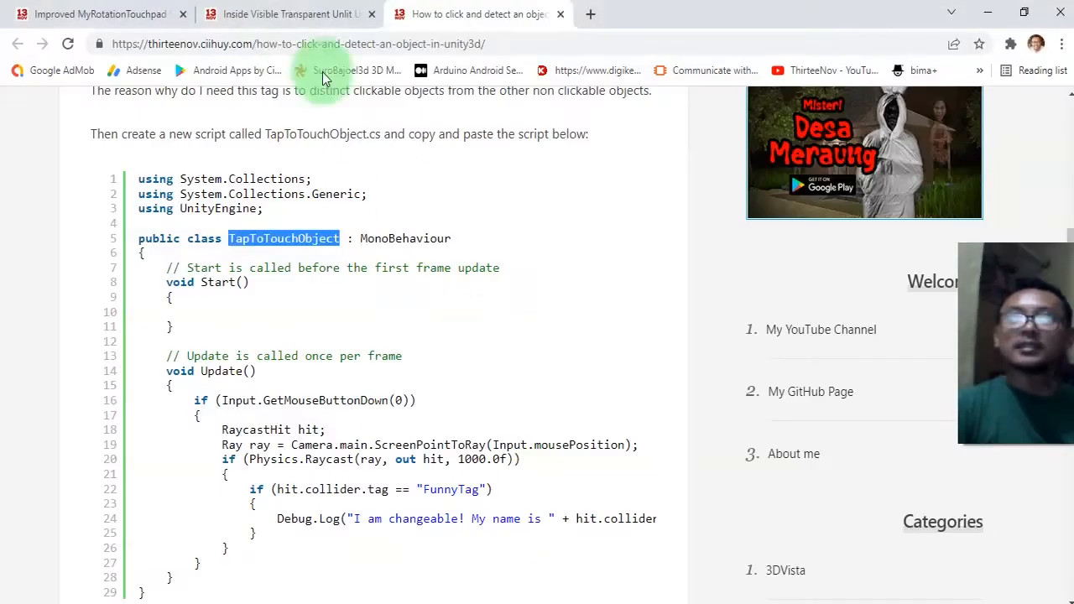
left_click(355, 325)
scroll(367, 353, "down", 6)
scroll(377, 360, "up", 6)
scroll(378, 286, "up", 1)
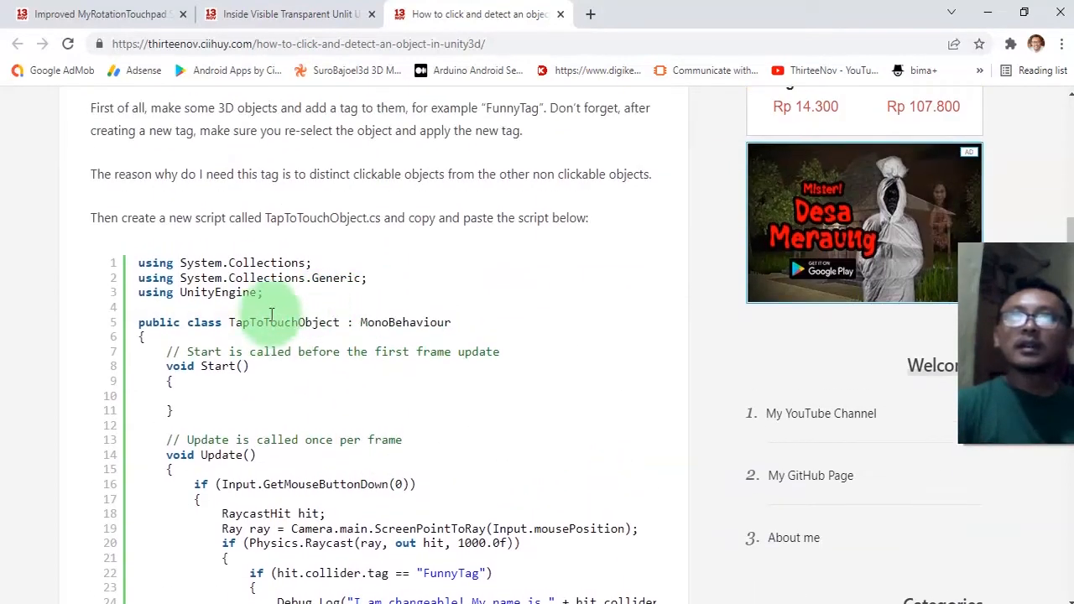
left_click_drag(229, 322, 343, 328)
key("ctrl+c")
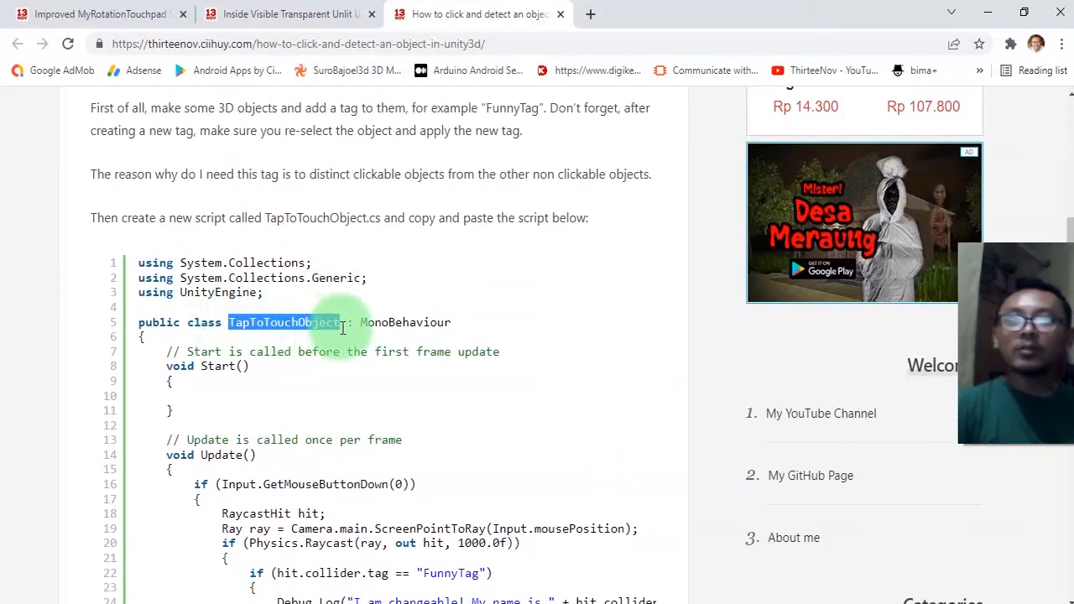
key("alt+Tab")
Create a new C# script in Assets named TapToTouchObject.
right_click(572, 480)
left_click(644, 32)
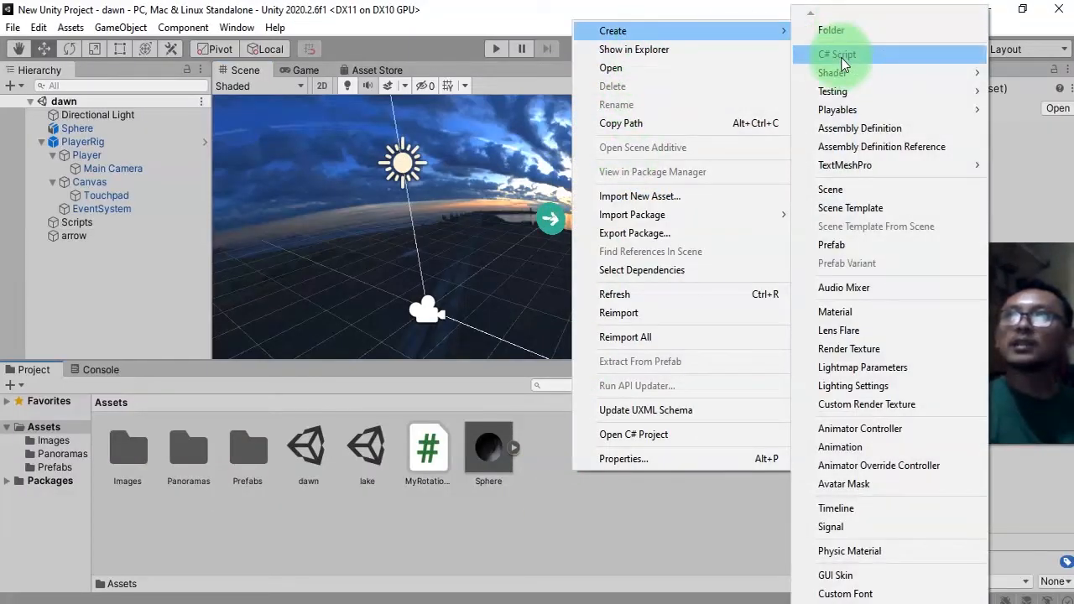
left_click(840, 54)
key("ctrl+v")
key("Return")
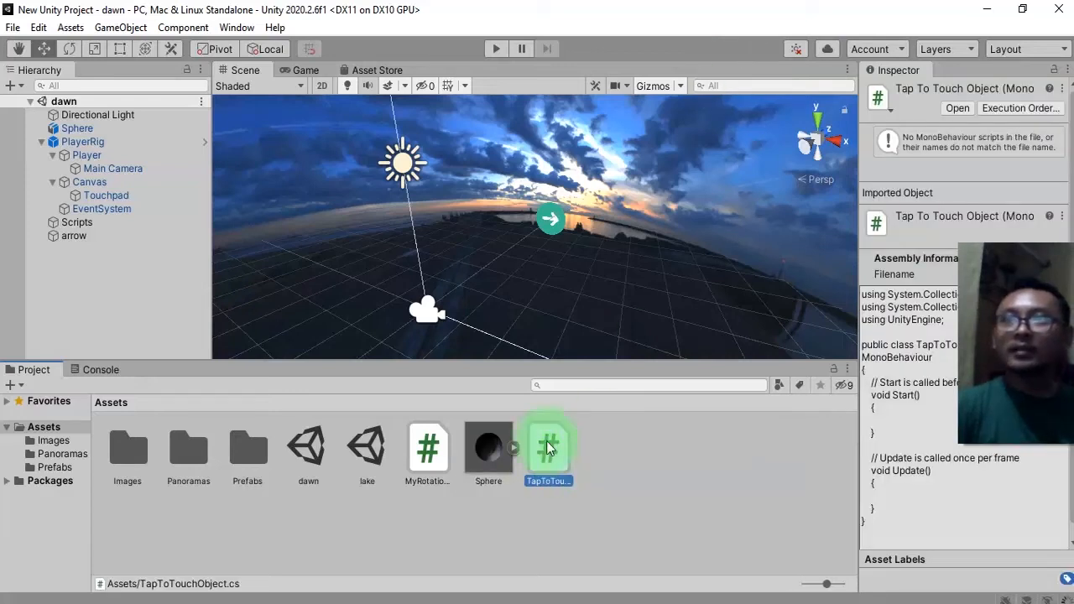
Copy the full TapToTouchObject script code from the tutorial web page.
key("alt+Tab")
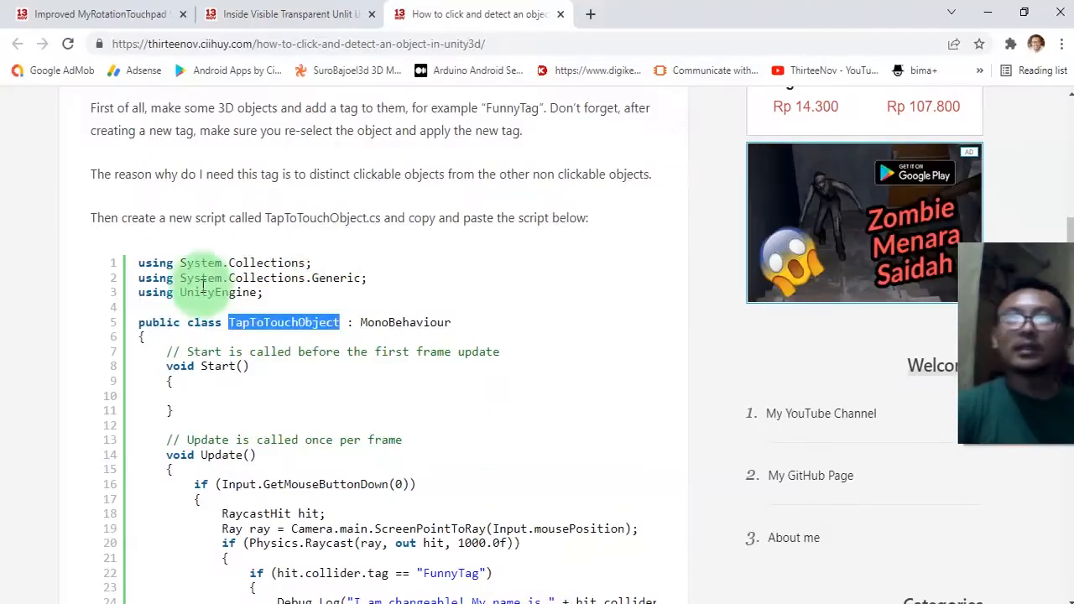
left_click(130, 268)
left_click_drag(130, 269, 207, 176)
key("ctrl+c")
left_click(201, 311)
left_click(168, 284)
scroll(272, 391, "down", 6)
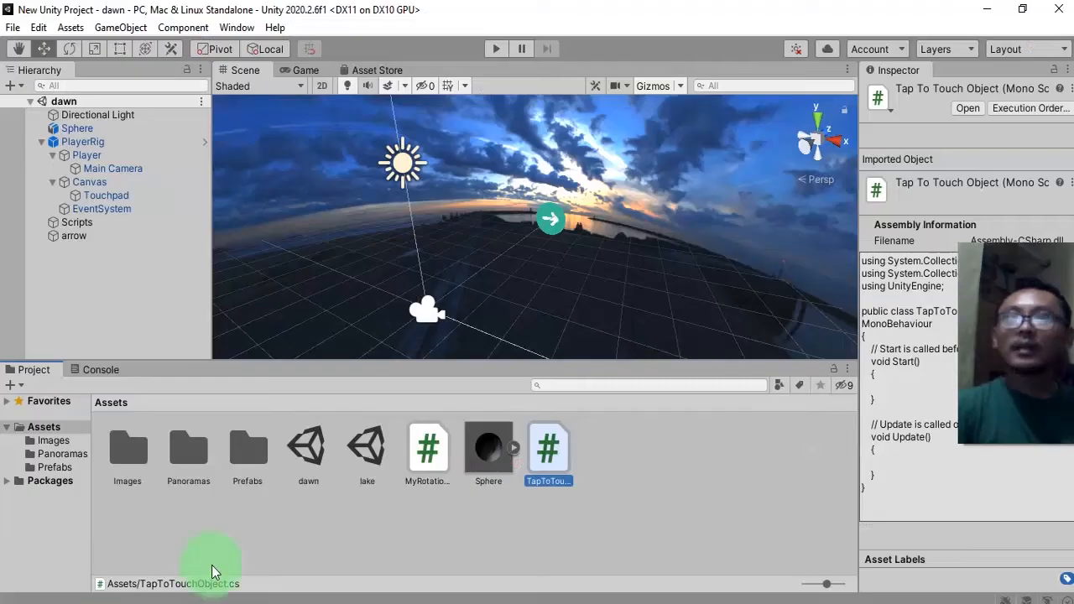
Open the TapToTouchObject script in the code editor, replace its contents with the copied code, and save it.
left_click(553, 475)
double_click(553, 475)
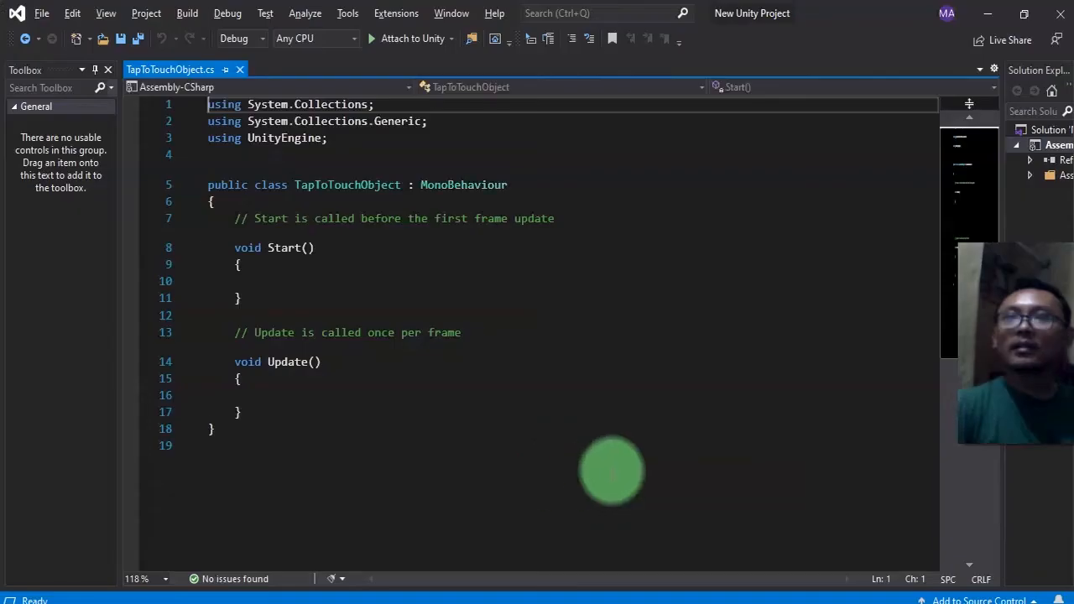
left_click(412, 412)
key("ctrl+a")
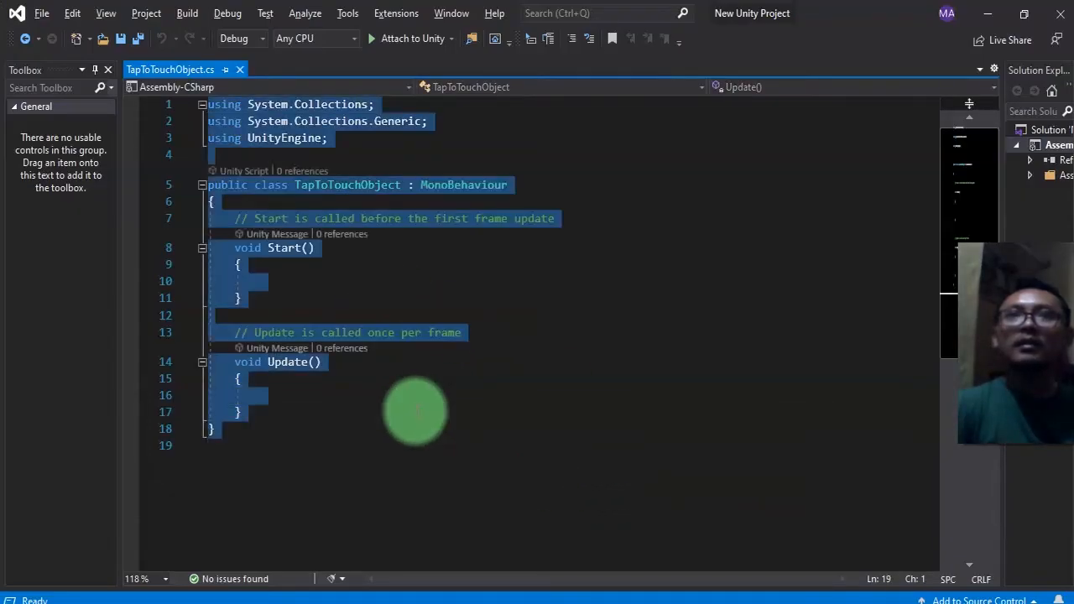
key("ctrl+v")
key("ctrl+s")
key("alt+Tab")
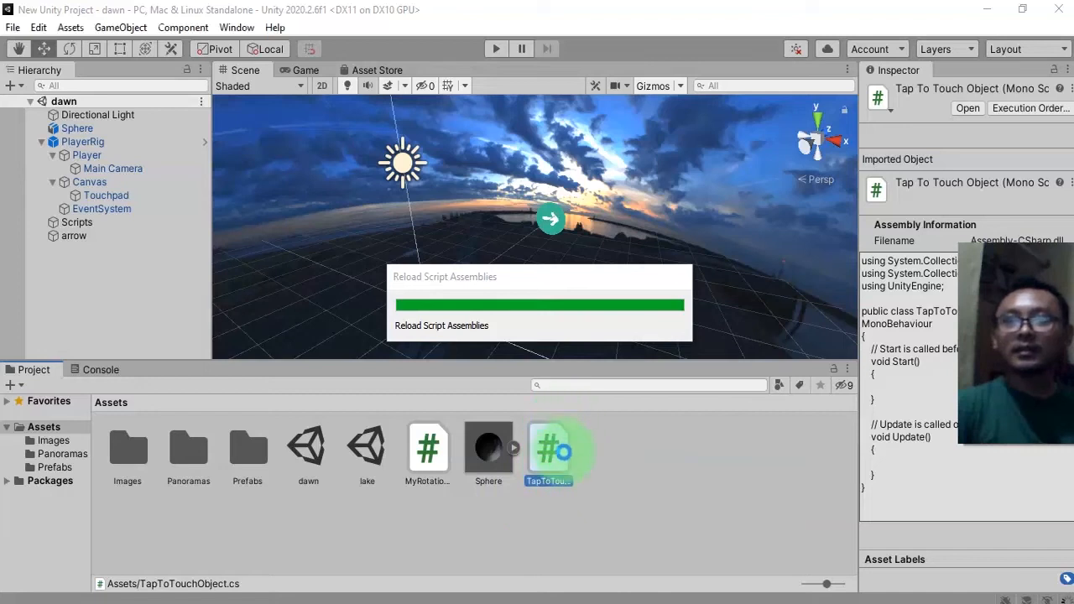
Attach the TapToTouchObject script to PlayerRig, apply all prefab overrides, and save the scene.
left_click_drag(553, 448, 97, 149)
left_click(96, 143)
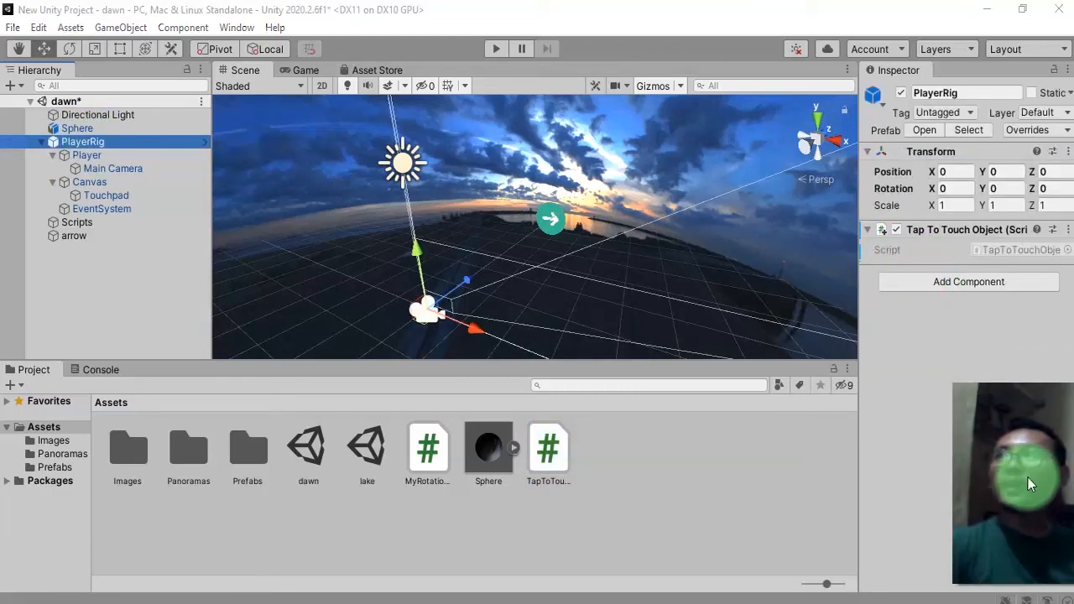
left_click(1029, 130)
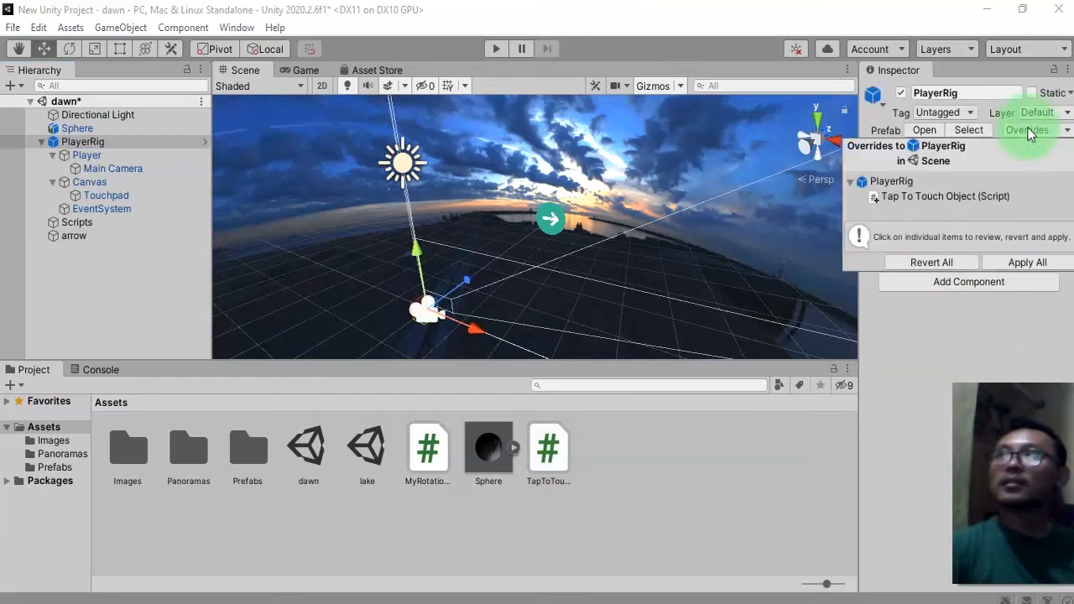
left_click(1025, 264)
key("ctrl+s")
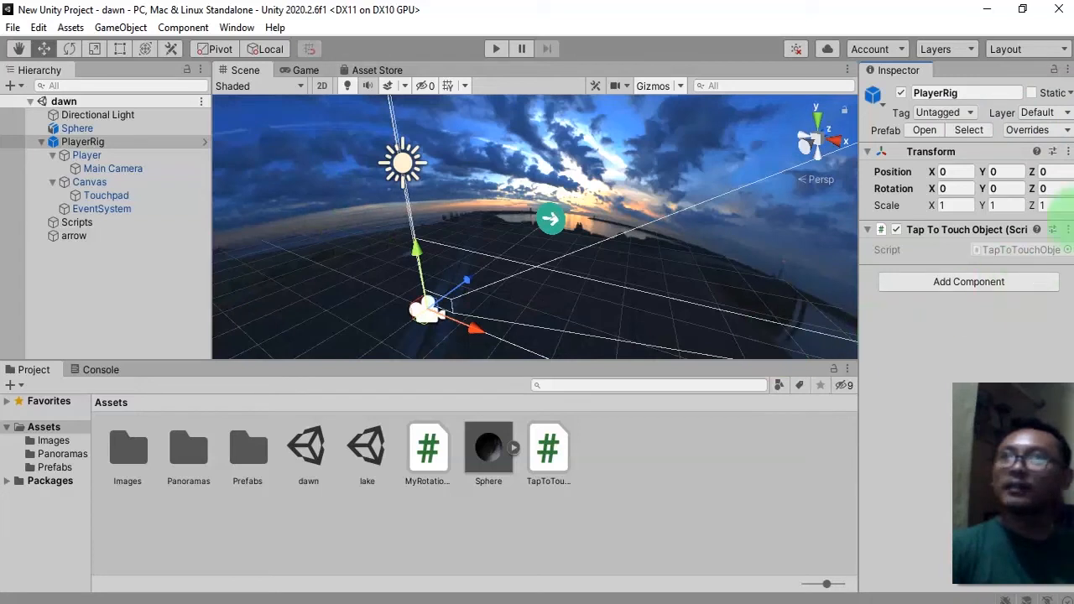
Reselect PlayerRig to review its attached script component.
left_click(663, 513)
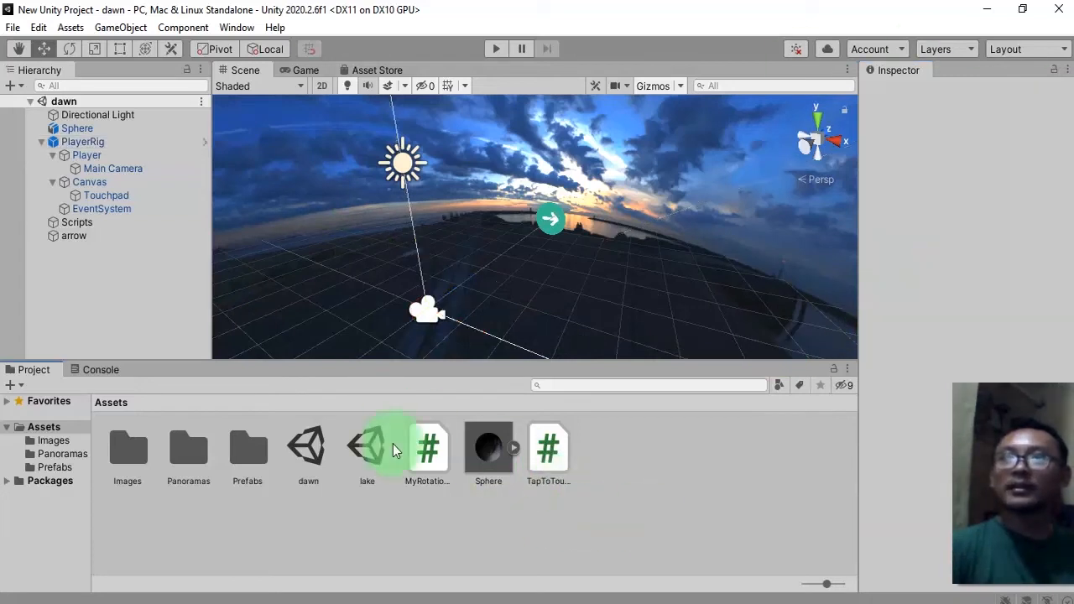
left_click(110, 142)
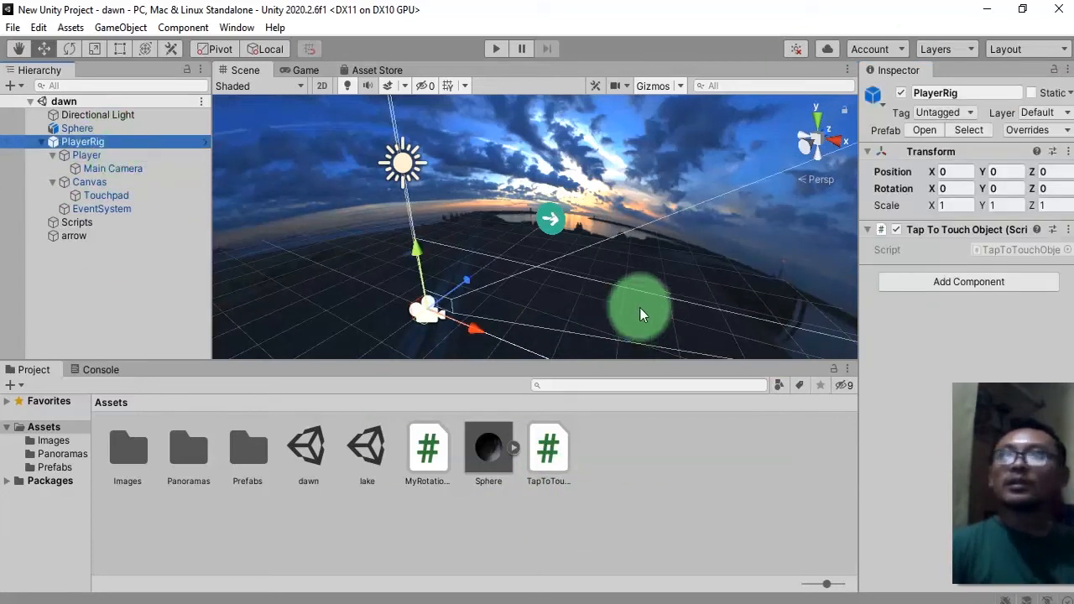
left_click(608, 507)
left_click(556, 457)
left_click(602, 507)
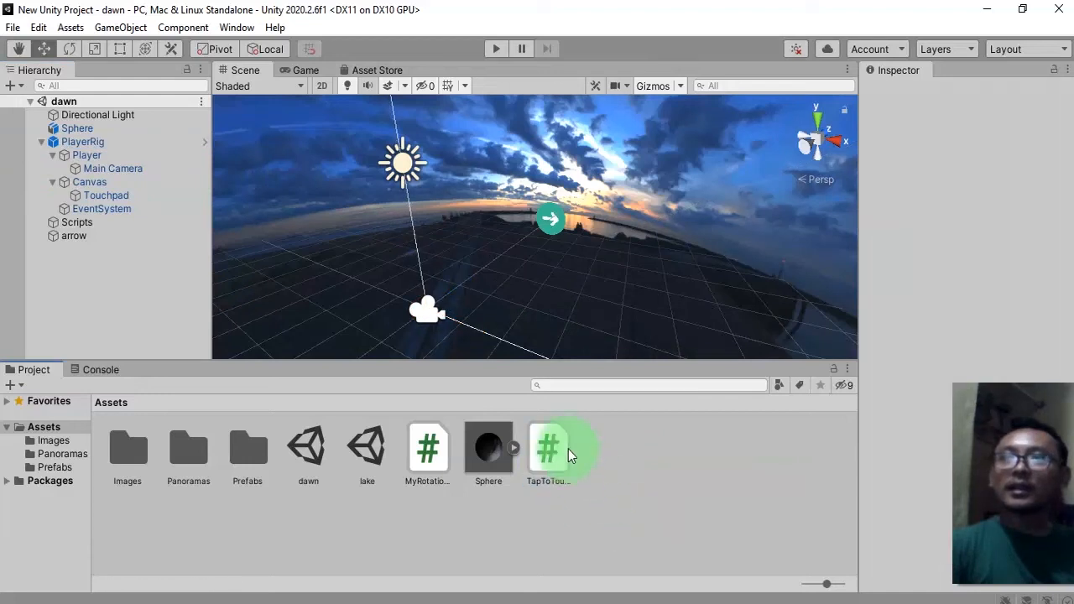
Drag the TapToTouchObject script onto the arrow in the scene and select the Scripts and arrow objects.
left_click_drag(547, 445, 557, 226)
left_click(73, 222)
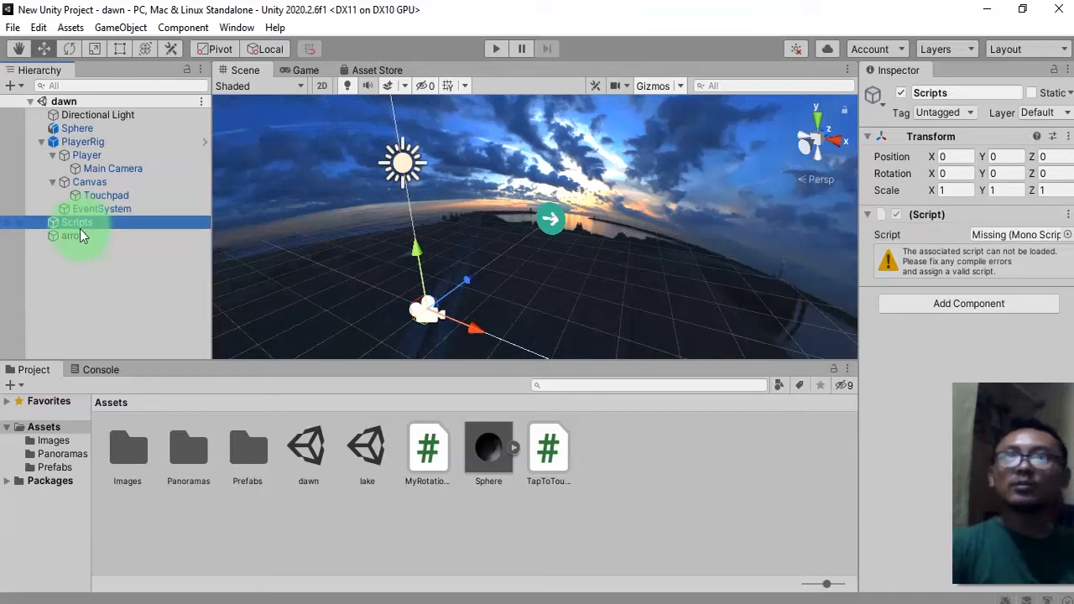
left_click(77, 233)
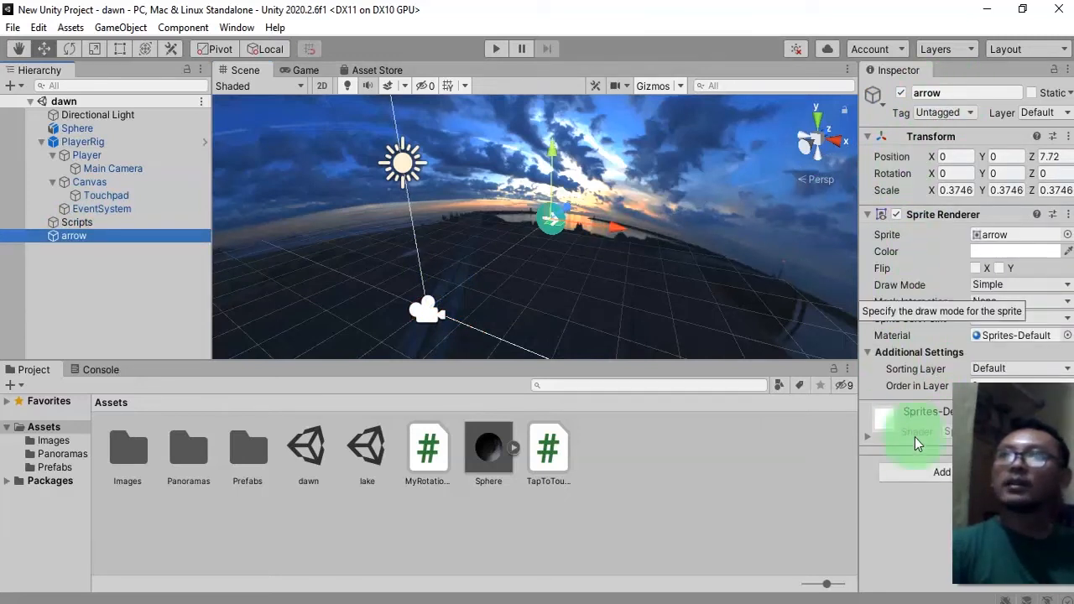
Add a Box Collider component to the arrow sprite.
left_click(1029, 488)
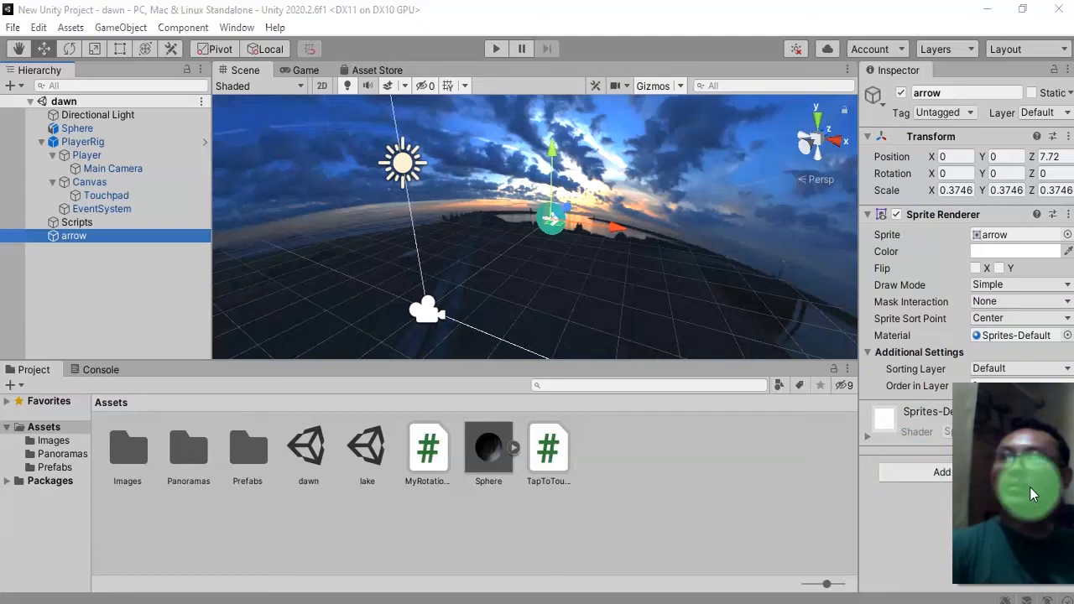
left_click_drag(1030, 495, 1020, 192)
left_click(950, 472)
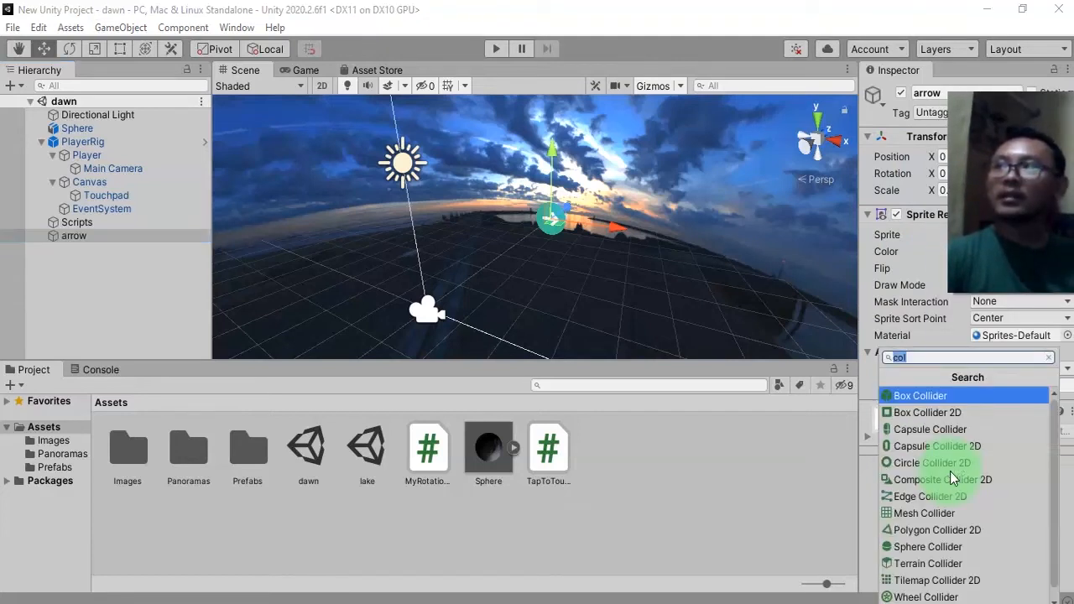
left_click(939, 399)
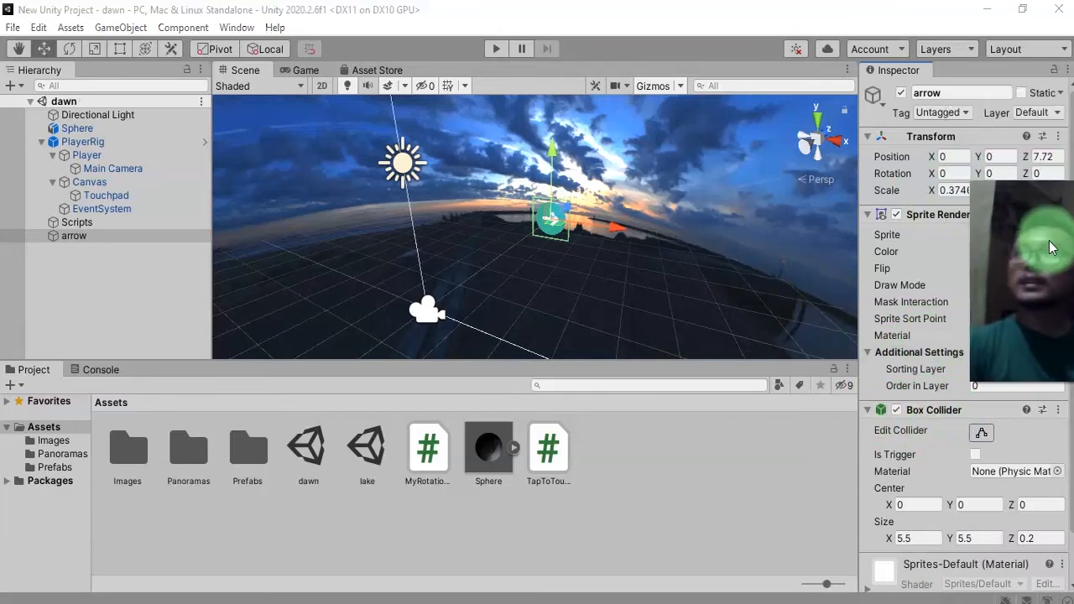
Create a new tag named GantiScene from the arrow's tag options.
left_click(966, 110)
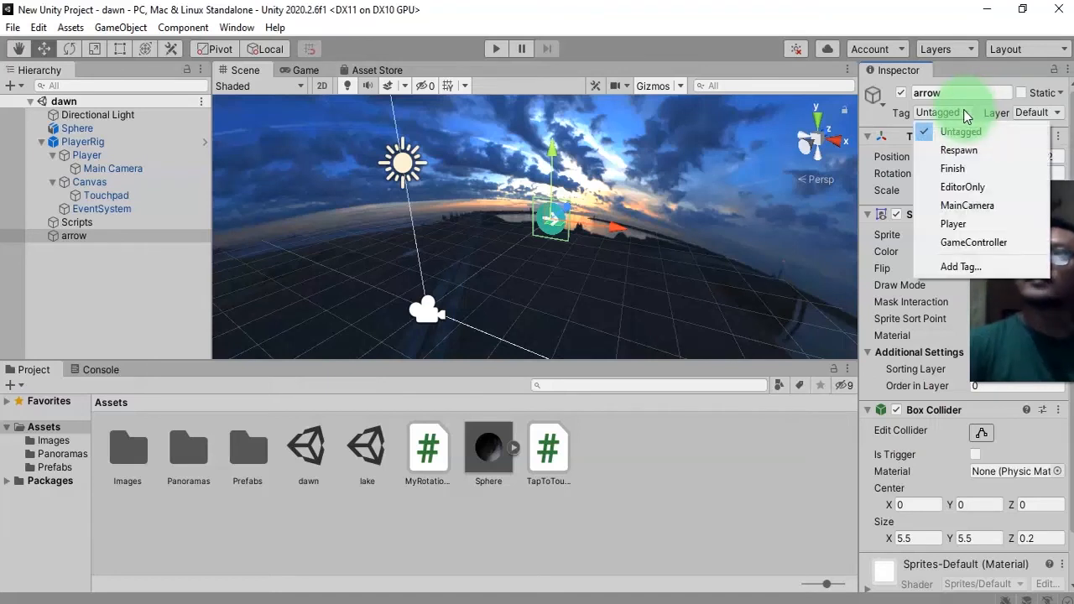
left_click(956, 266)
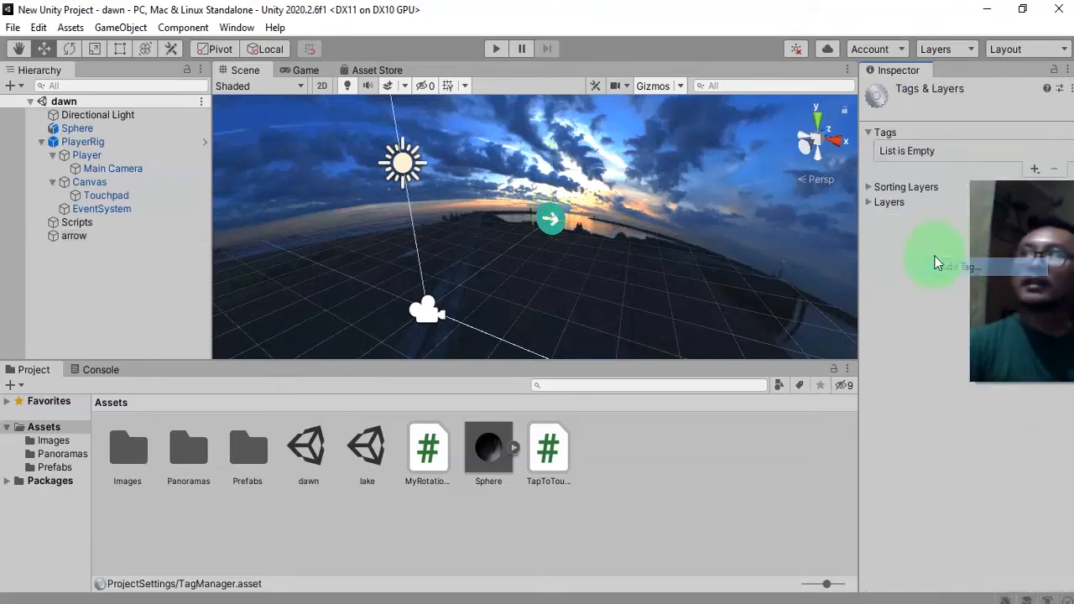
left_click(1038, 170)
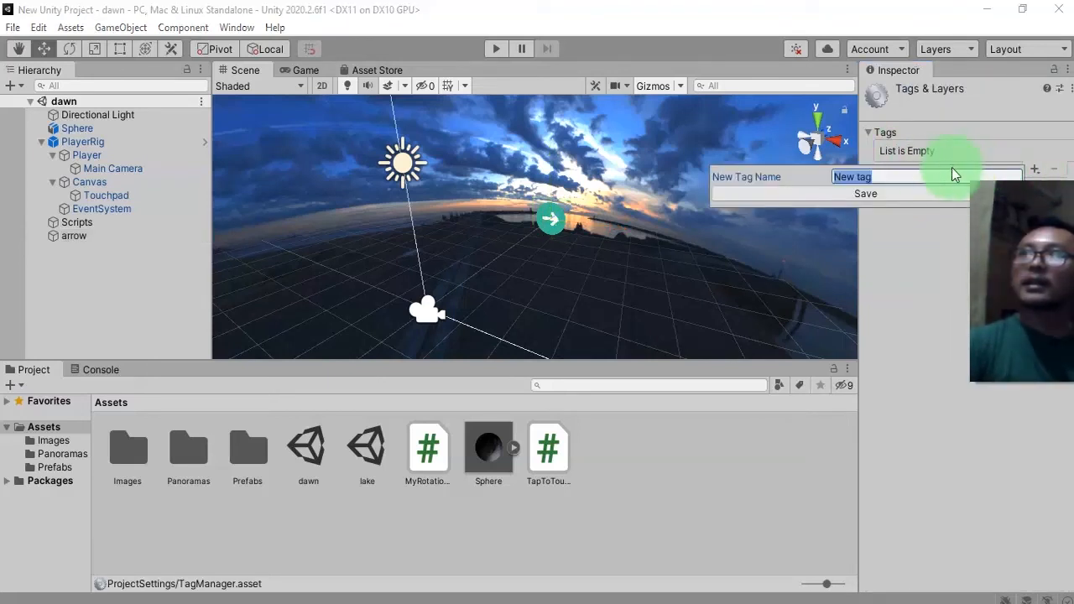
type("Scene")
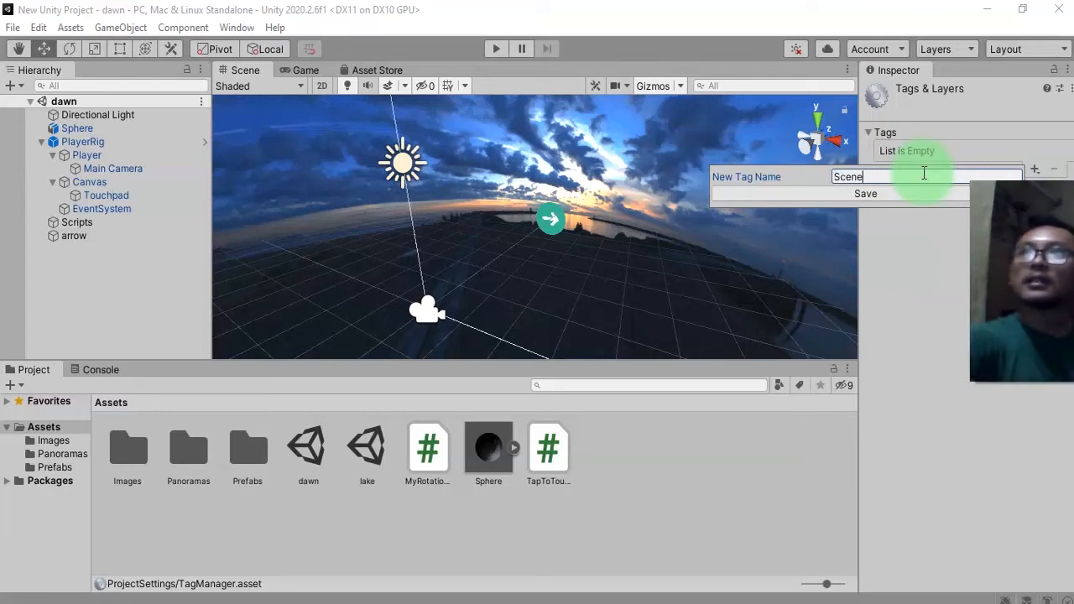
key("Home")
type("Ganti")
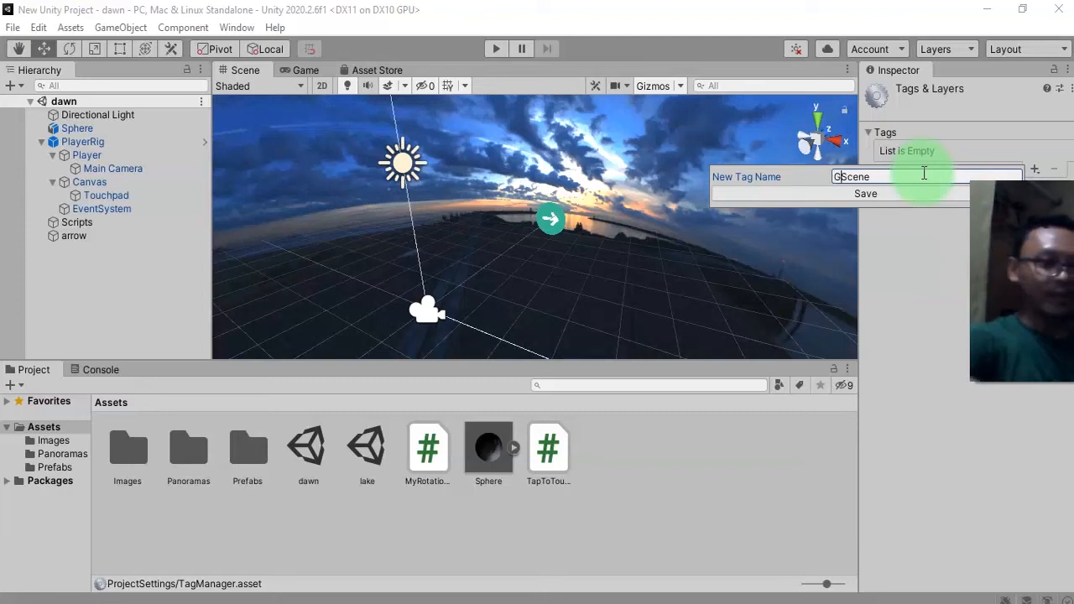
key("Return")
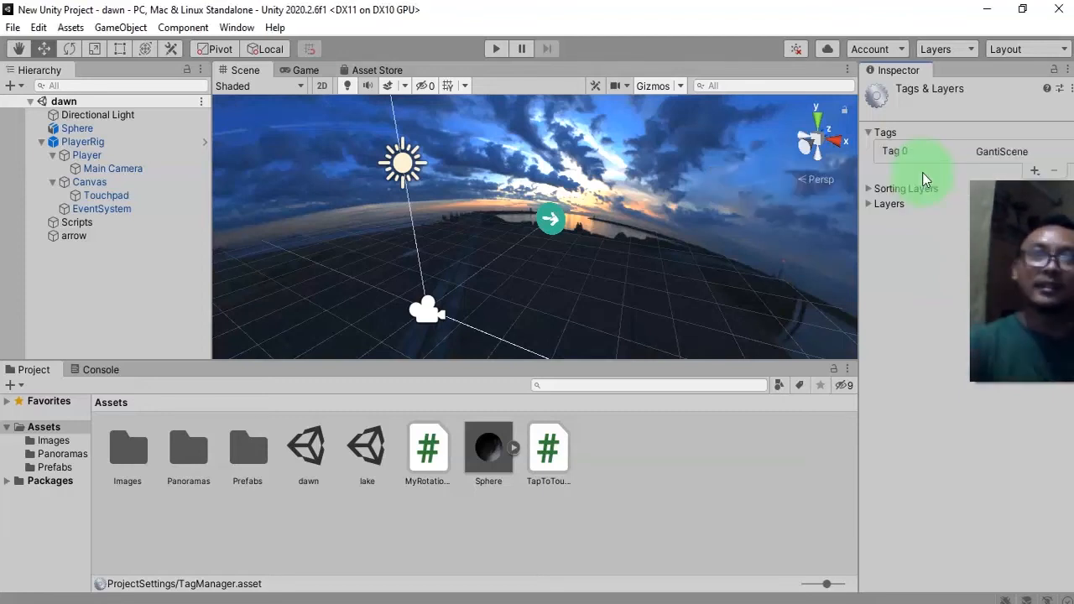
Assign the GantiScene tag to the arrow object.
left_click(103, 239)
left_click(104, 239)
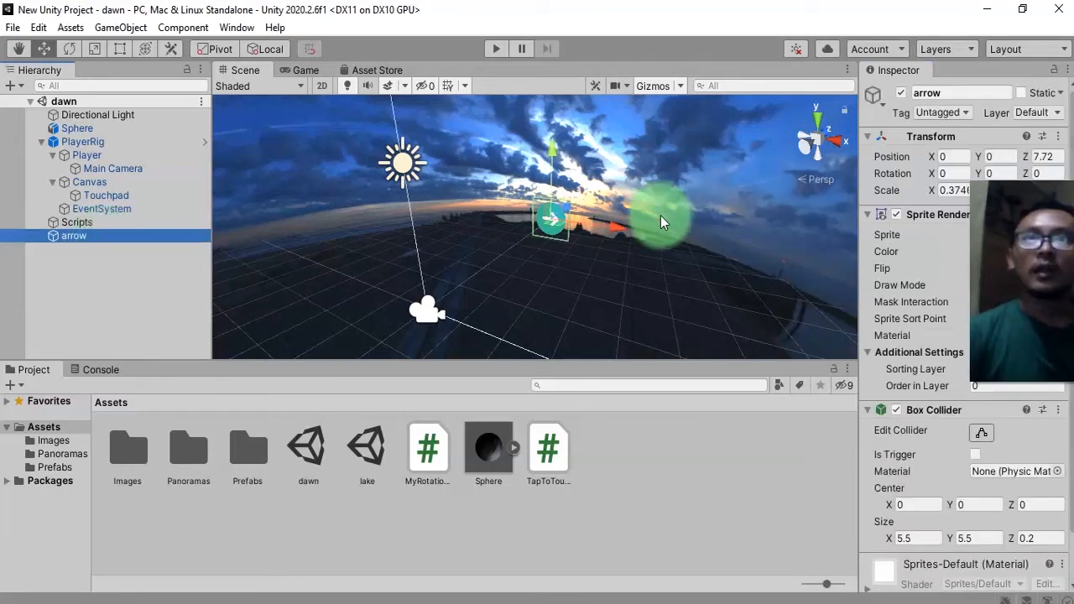
left_click(926, 112)
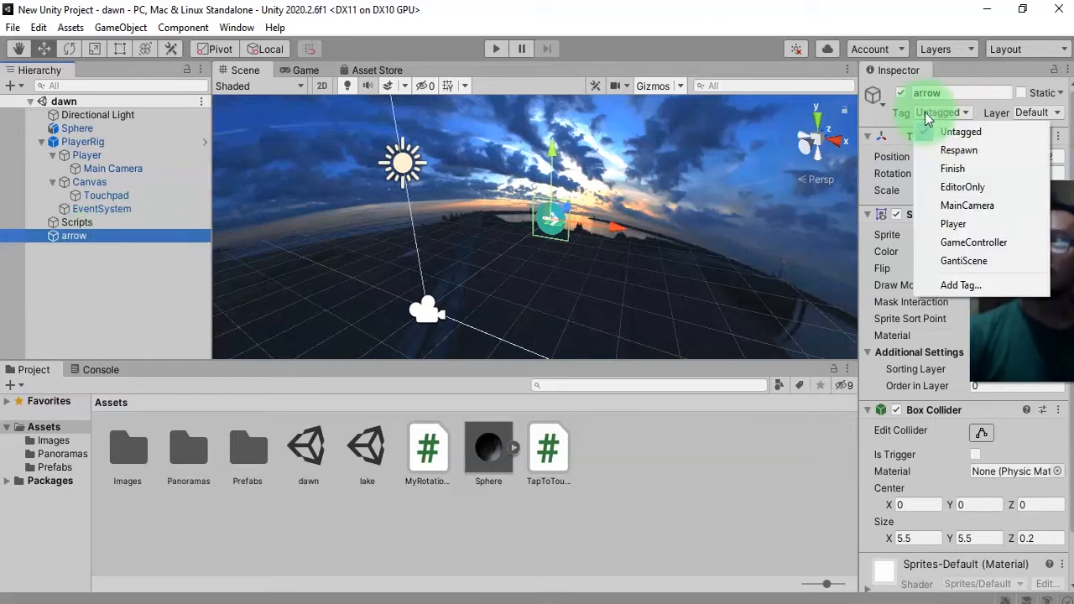
left_click(976, 267)
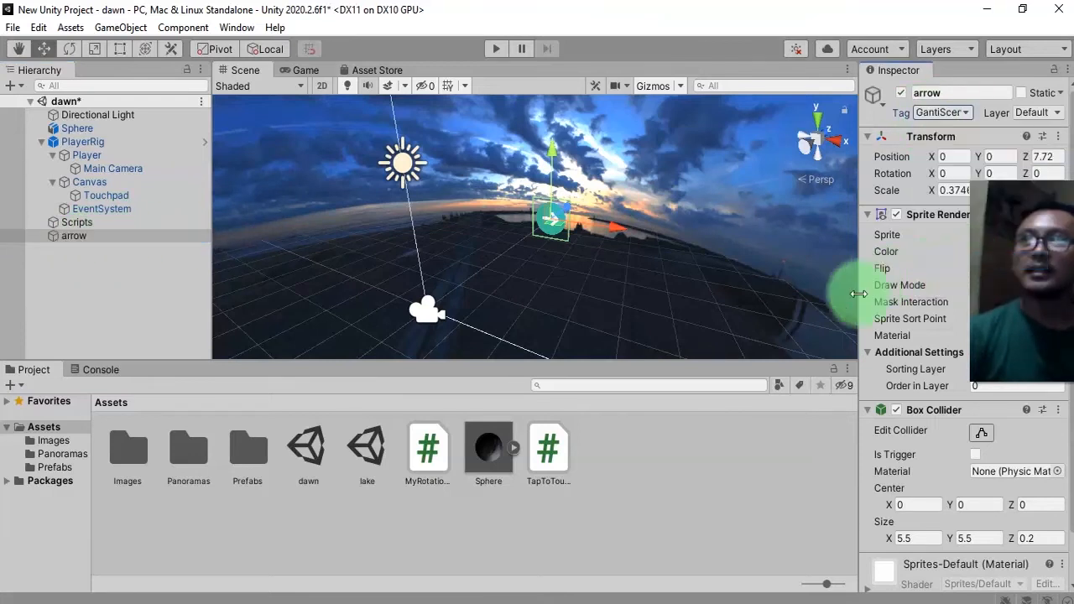
Rename the arrow object as lake and save the scene.
left_click(82, 236)
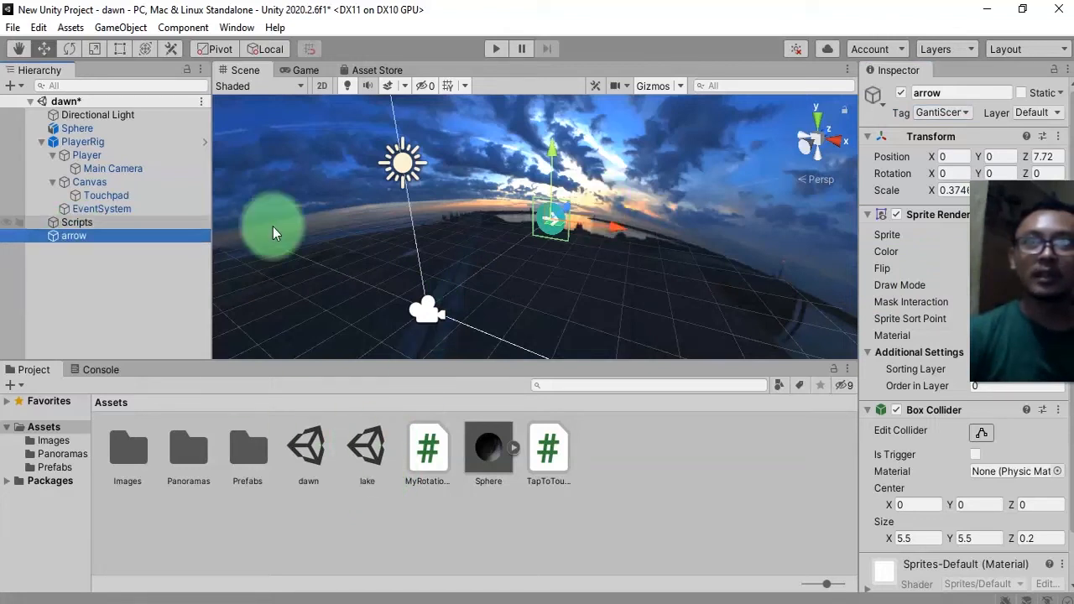
left_click(81, 234)
type("lskr")
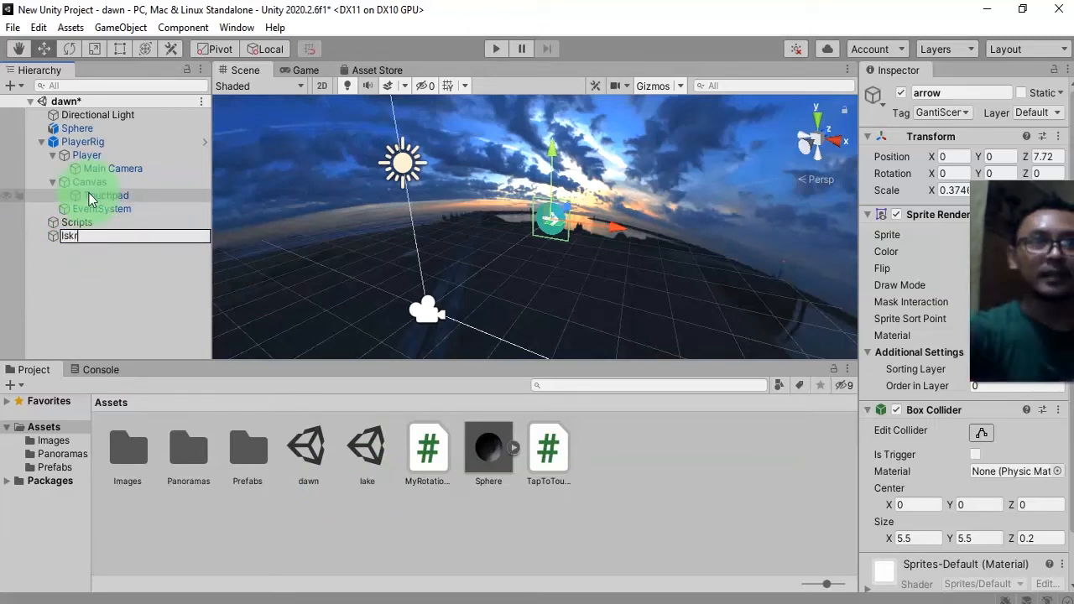
key("Return")
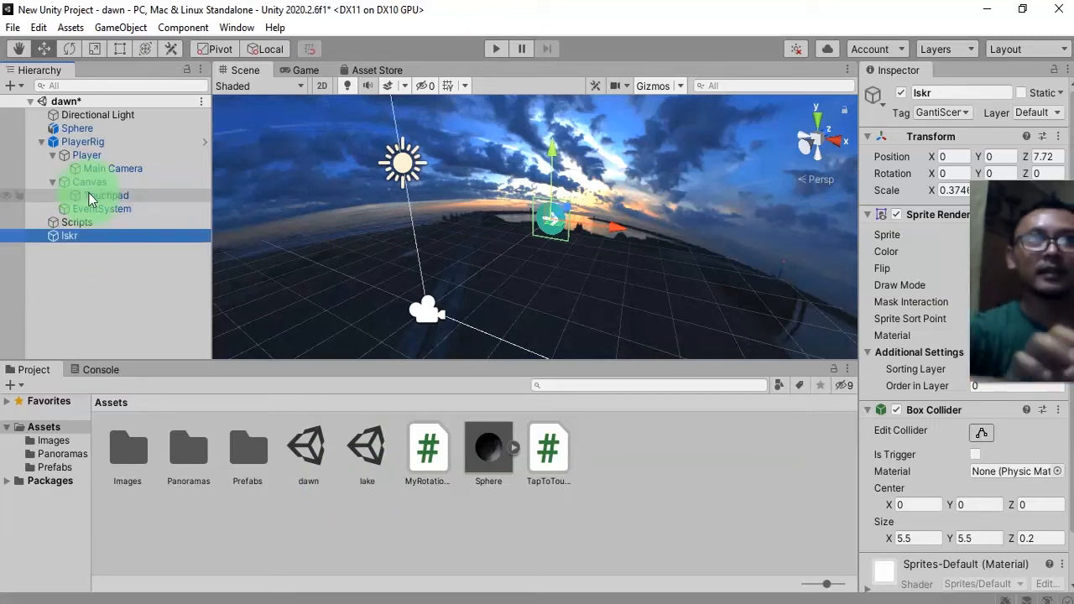
left_click(107, 236)
type("lake")
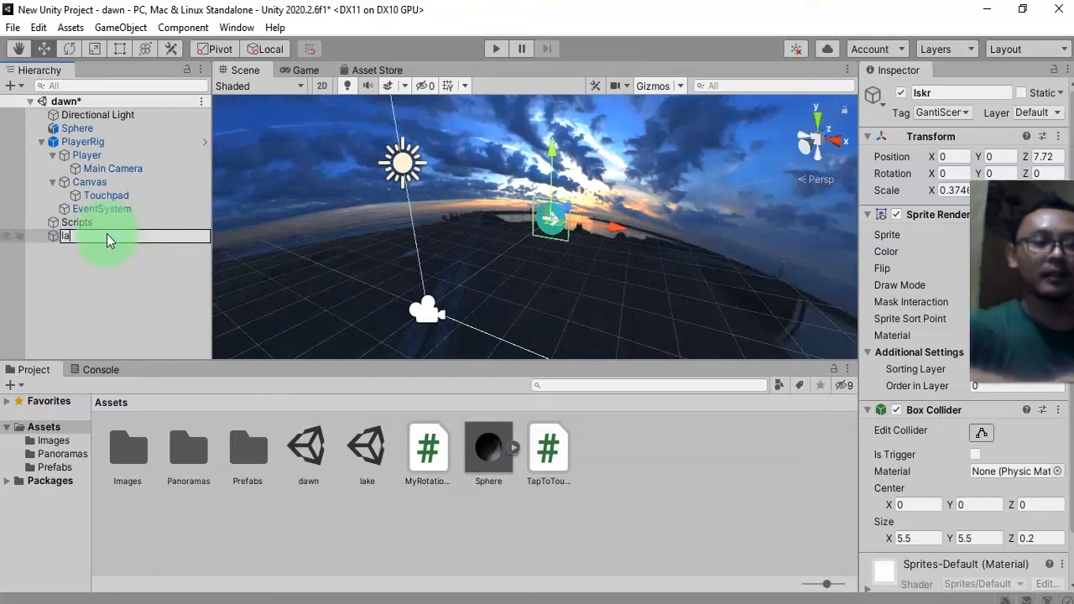
key("Return")
key("ctrl+s")
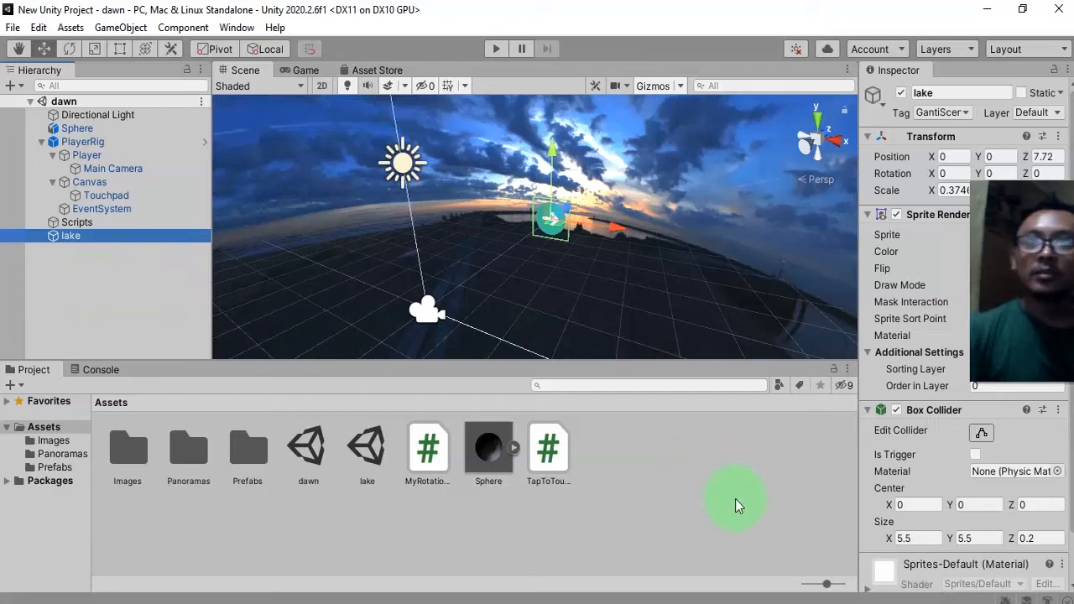
Open the TapToTouchObject script and change the tag check to hit.collider.CompareTag("FunnyTag"), then save.
left_click(559, 456)
left_click(606, 525)
left_click(570, 462)
double_click(546, 453)
scroll(579, 407, "down", 1)
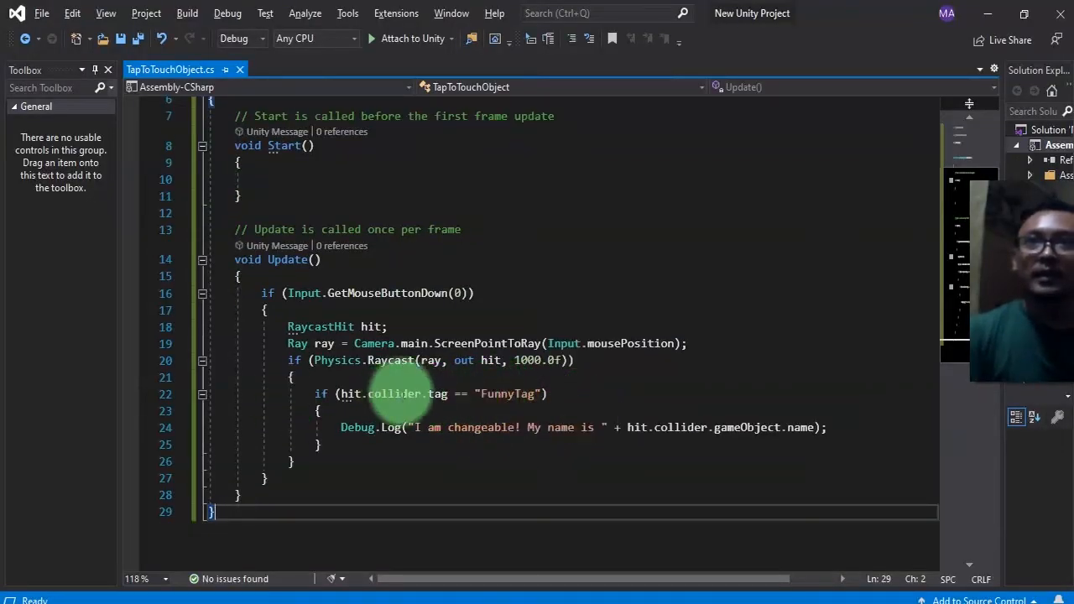
mouse_move(374, 393)
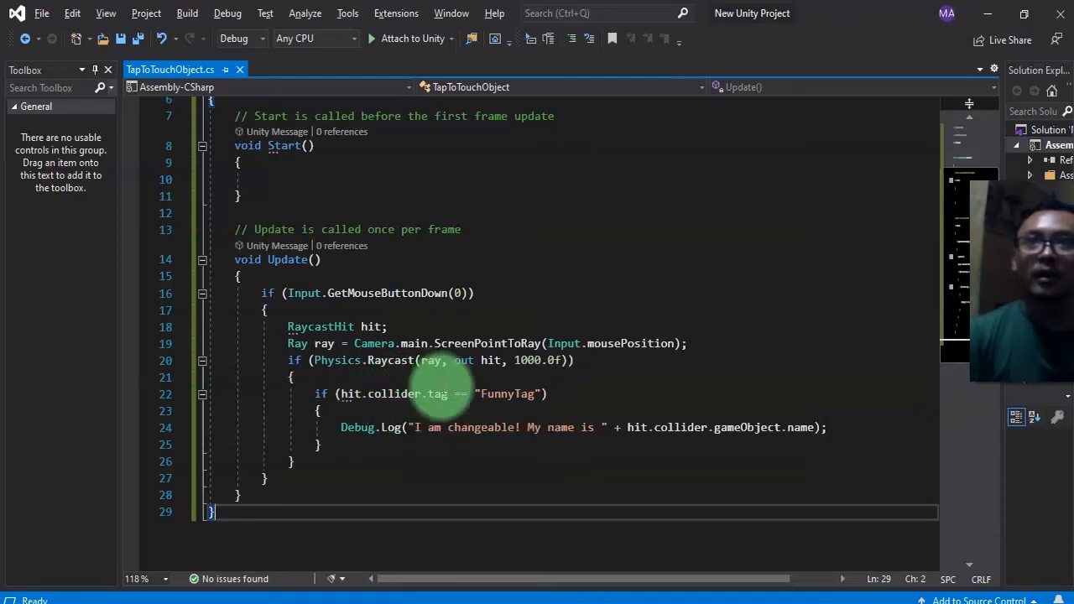
double_click(443, 395)
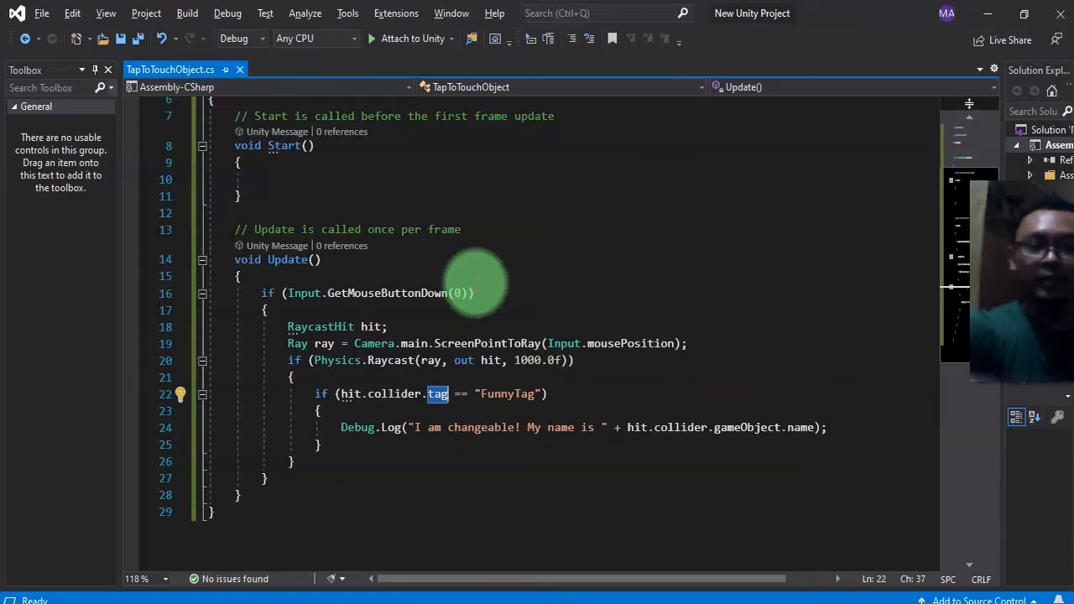
type("CompareTag")
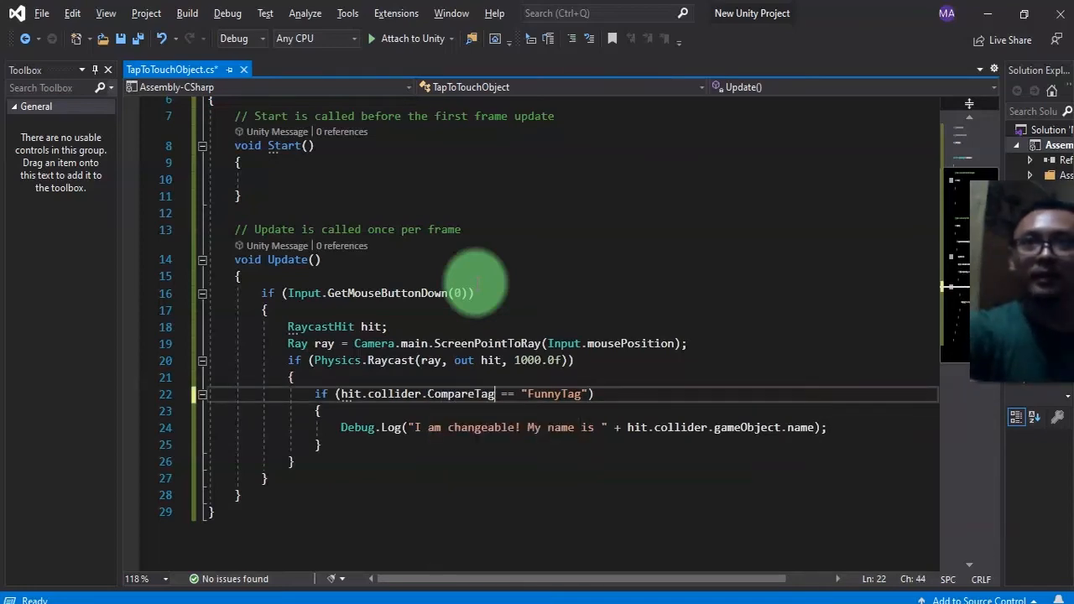
key("shift+Right")
key("shift+Right")
type("()")
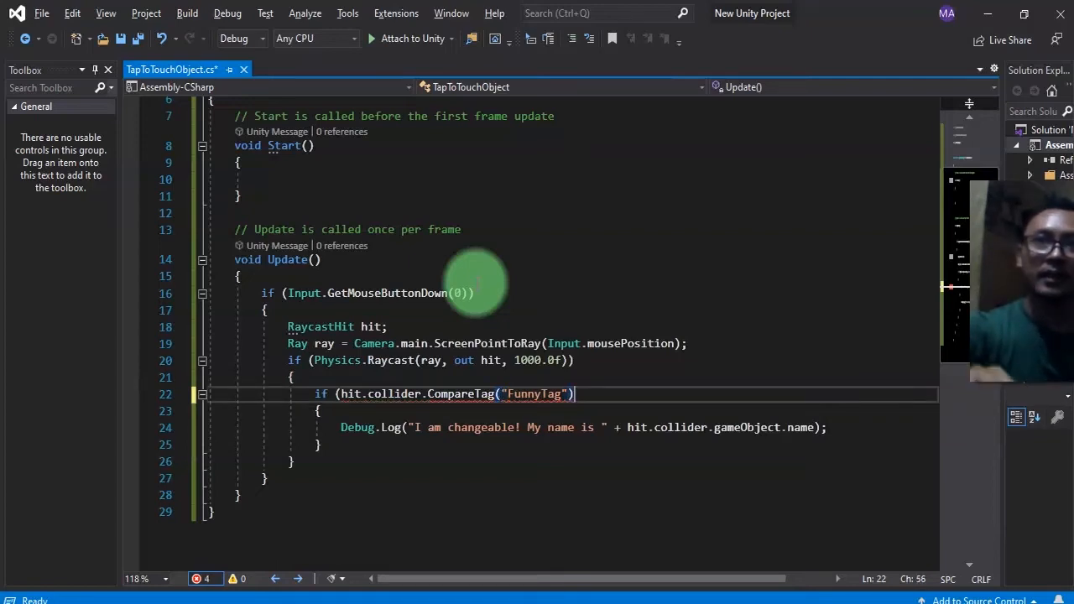
type(")")
key("ctrl+s")
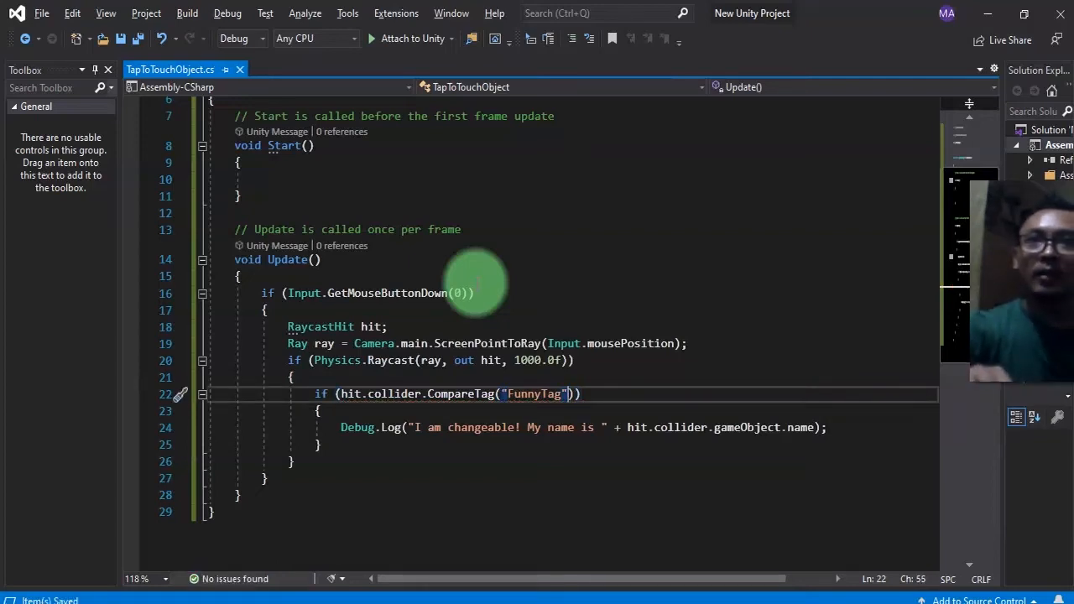
Replace FunnyTag with GantiScene in the CompareTag call and save the script.
key("ctrl+shift+Left")
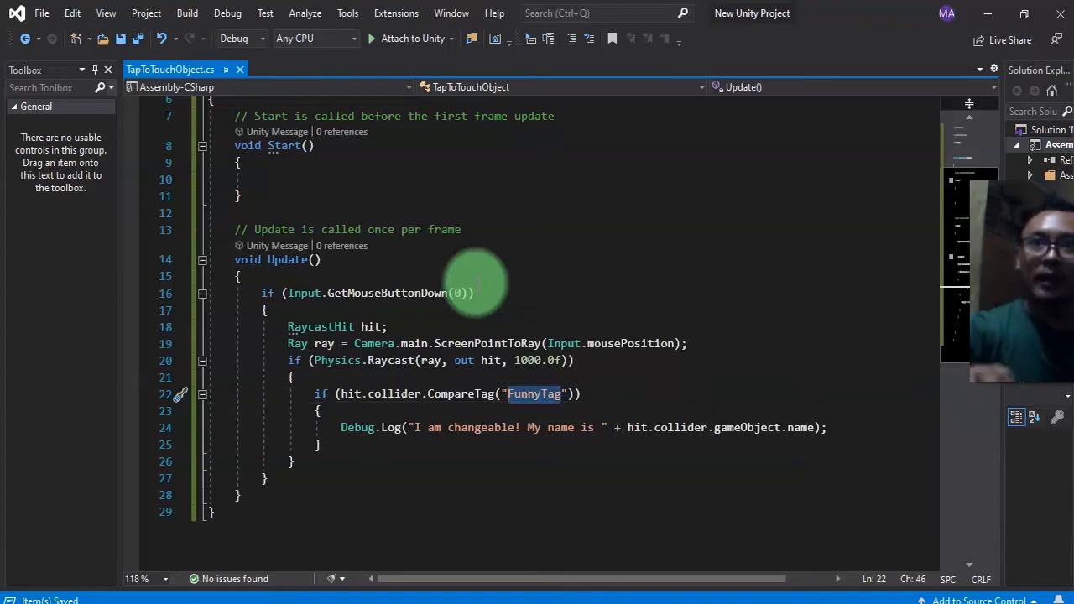
type("GantiSc")
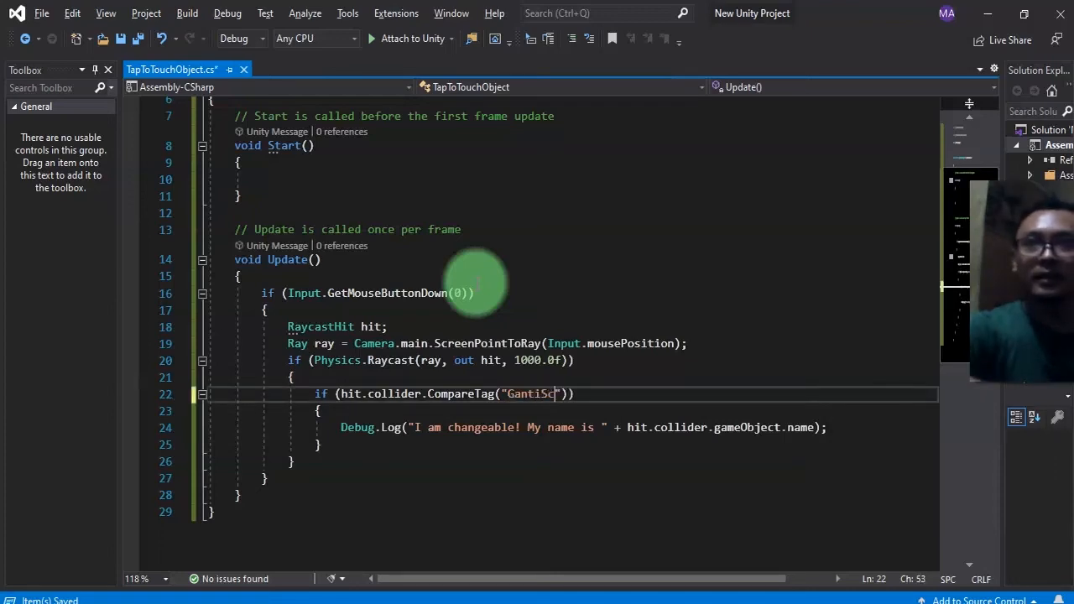
key("ctrl+s")
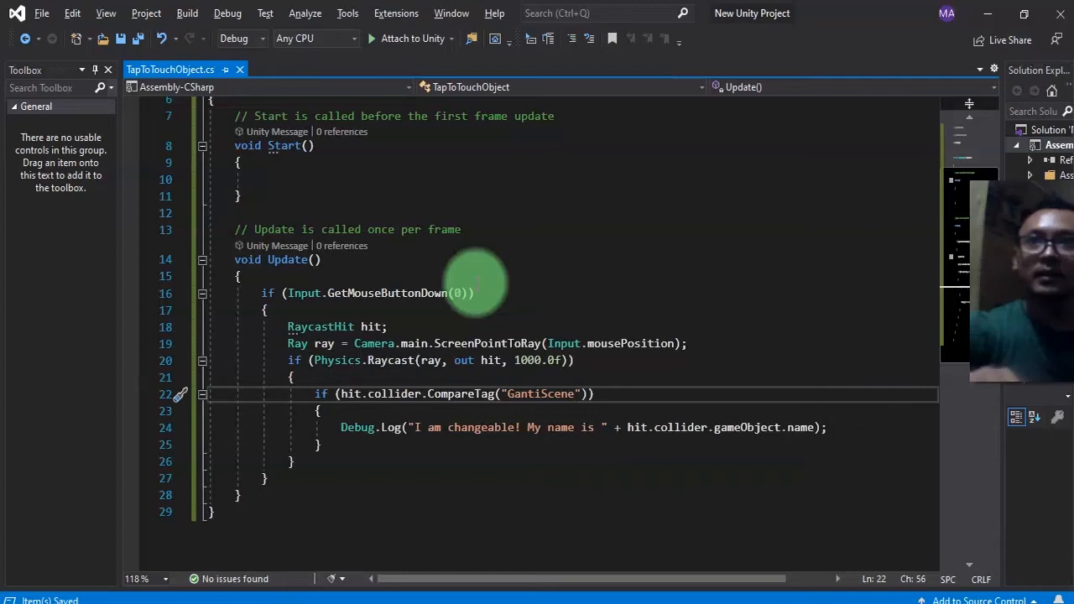
Change the Debug.Log line inside the tag check to Debug.Log("Ganti Scene");.
key("Down")
key("Down")
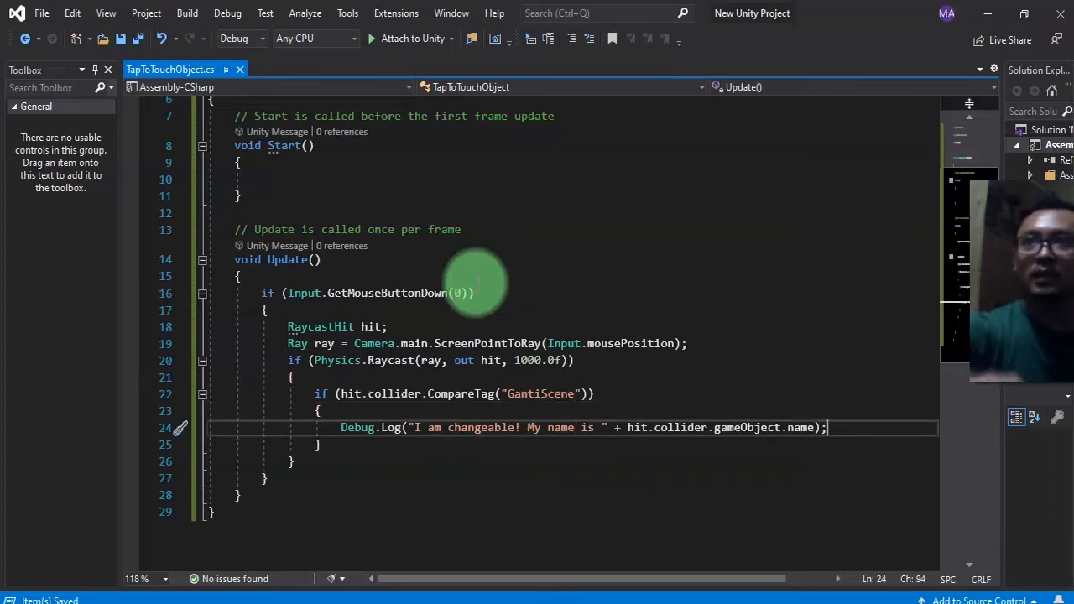
key("shift+Home")
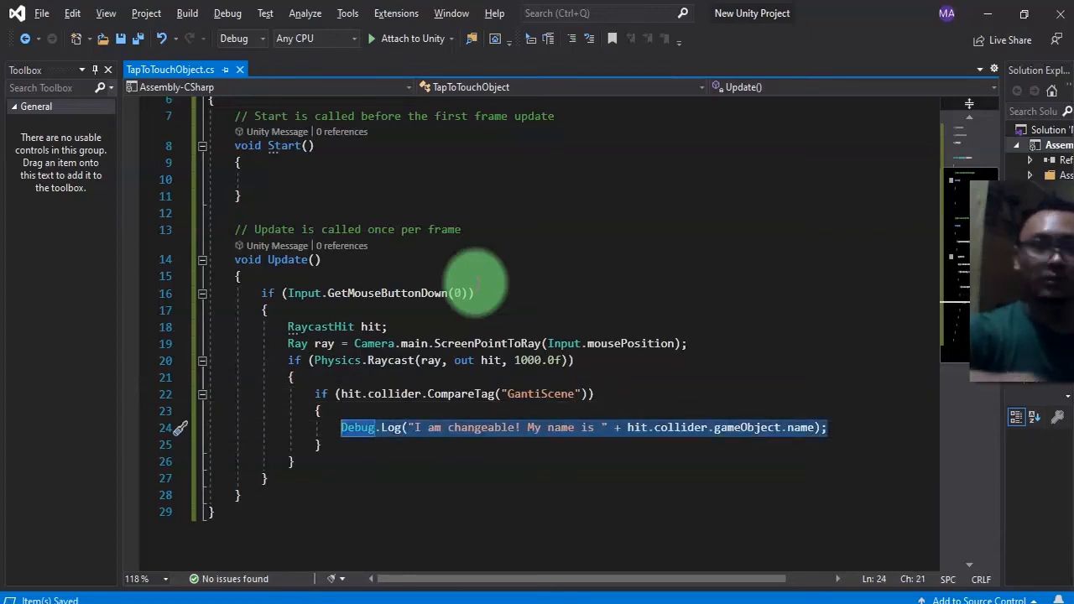
type("Debug.Log:")
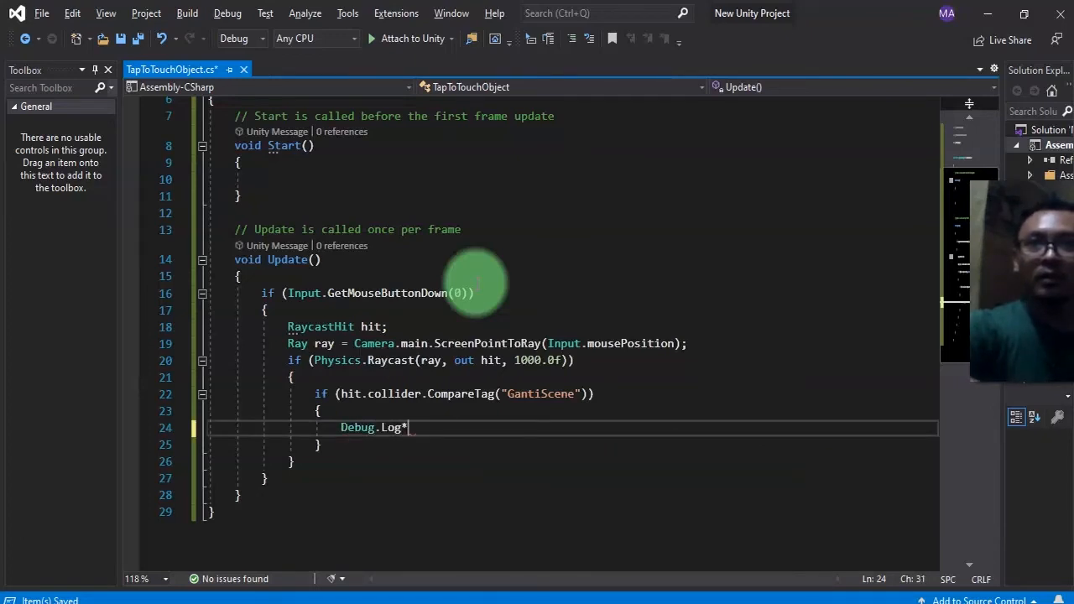
type("(Ganti S")
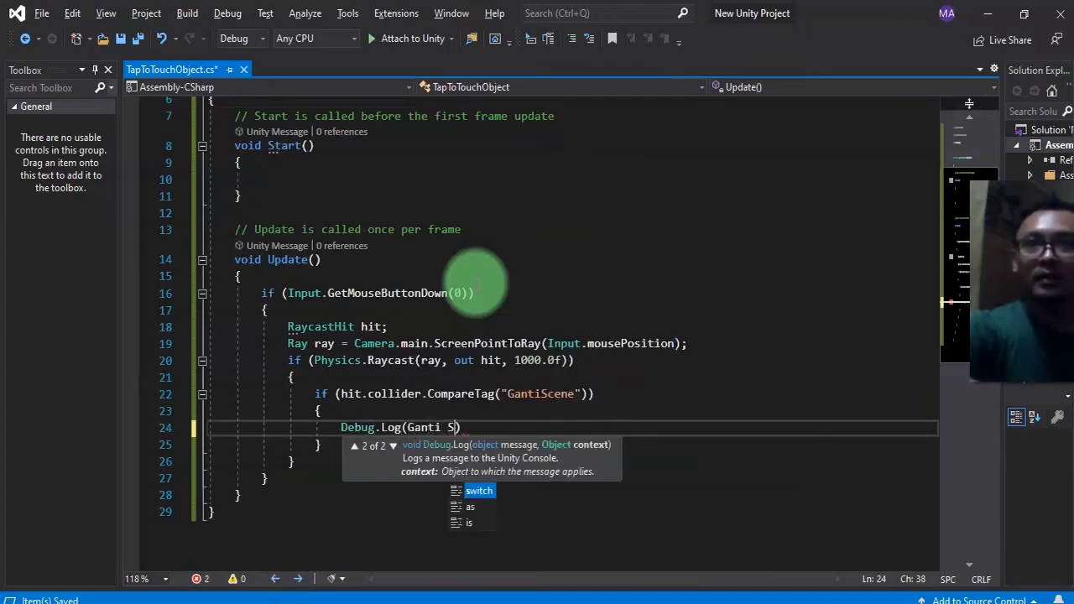
type("cene\"")
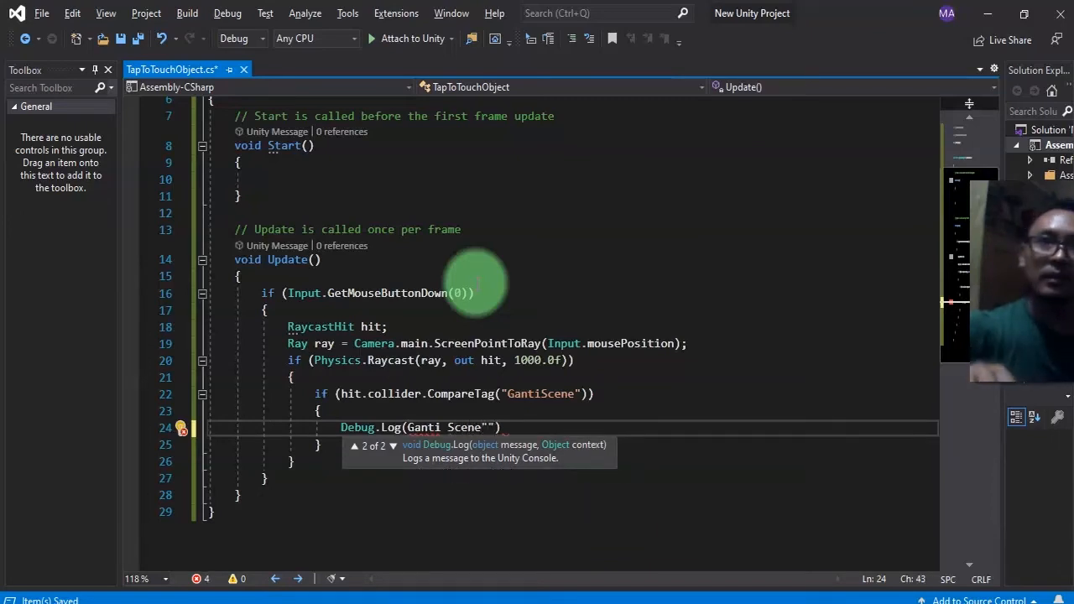
key("ctrl+Left")
key("ctrl+Left")
key("ctrl+Left")
type("\"")
key("End")
type(";")
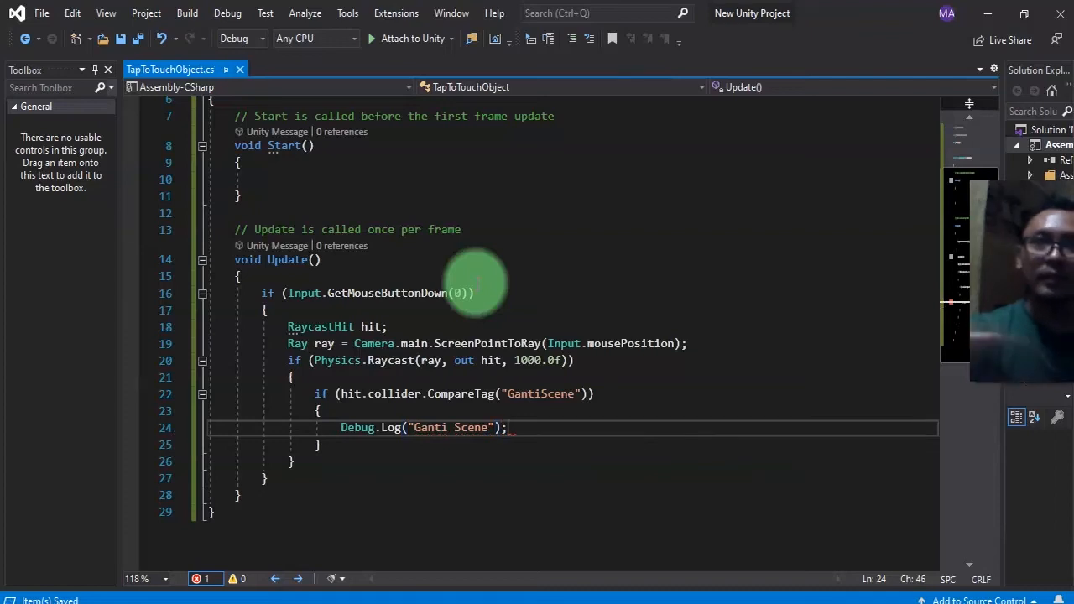
Run the scene, clear the console, and tap the arrow to test the Ganti Scene log message.
key("alt+Tab")
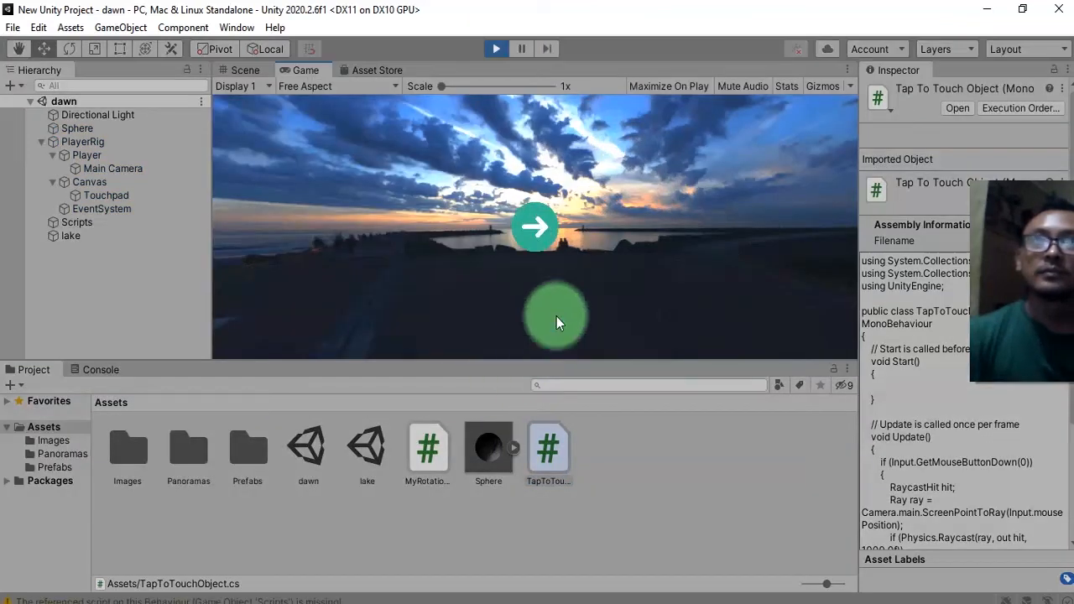
left_click_drag(556, 318, 617, 225)
left_click(110, 370)
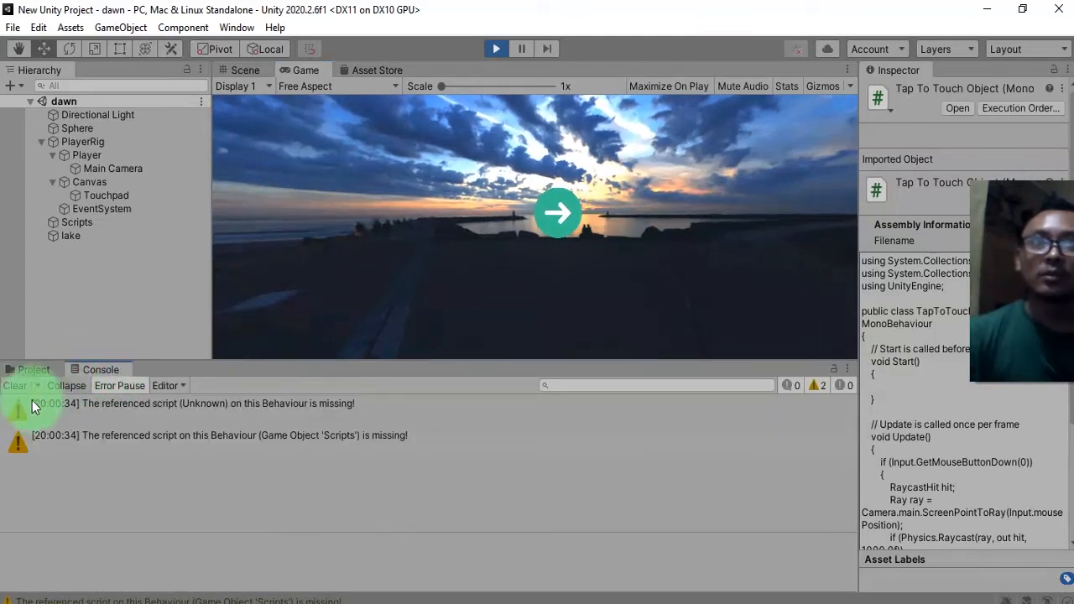
left_click(15, 385)
left_click(577, 207)
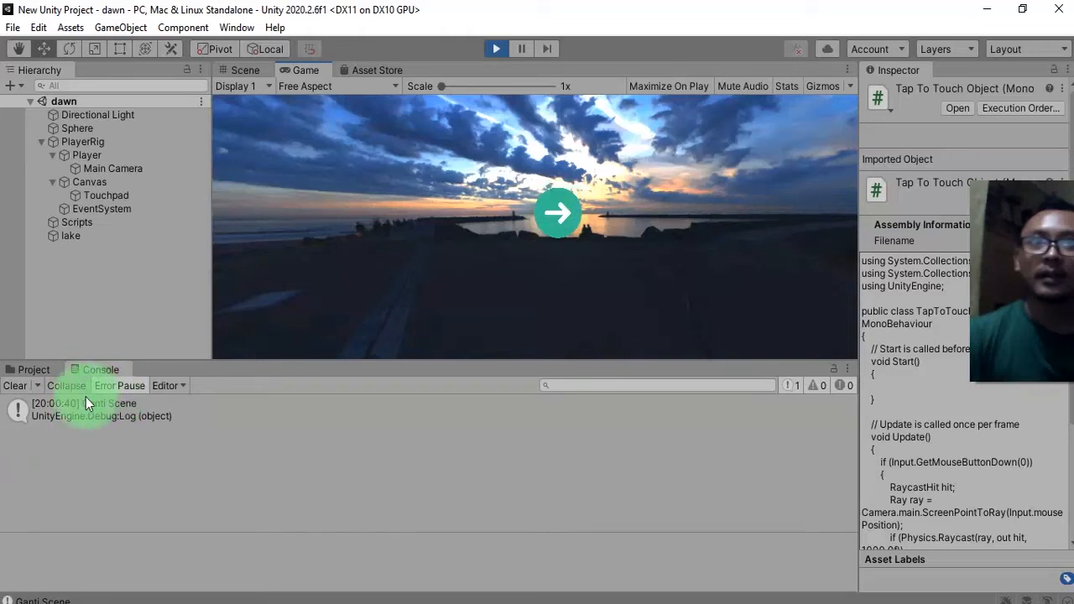
Stop play mode and extend the Debug.Log message to "Ganti Scene: " + hit.collider.gameObject.name, then save the script.
left_click(492, 46)
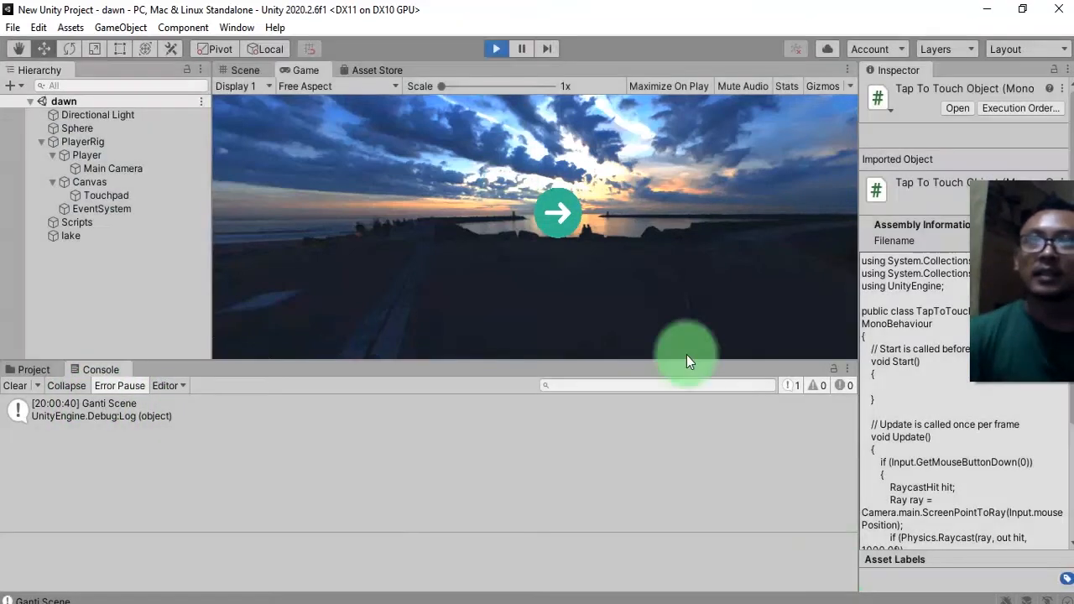
key("alt+Tab")
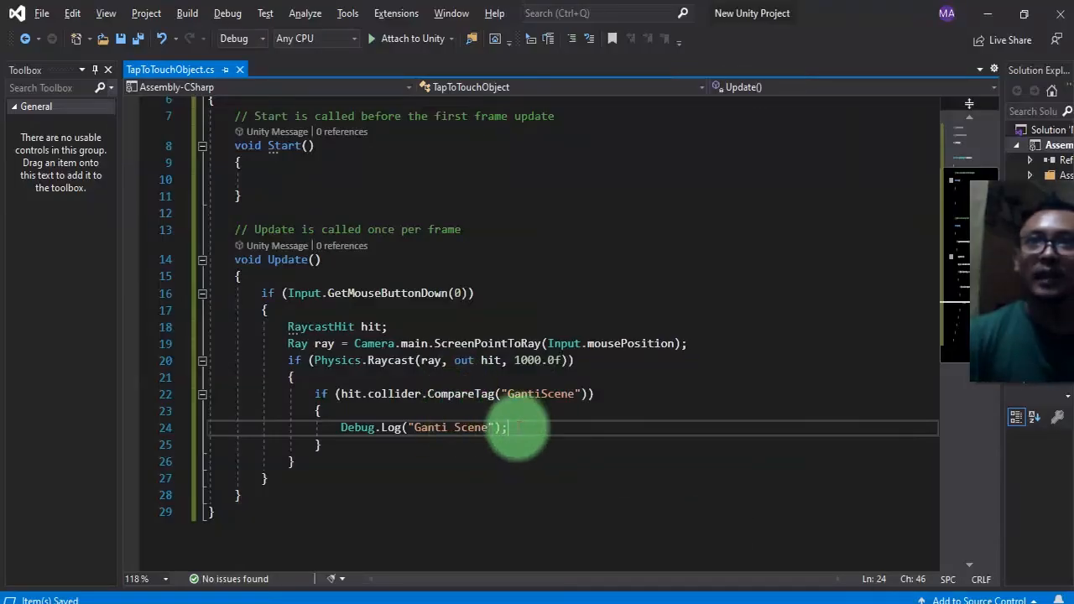
key("Left")
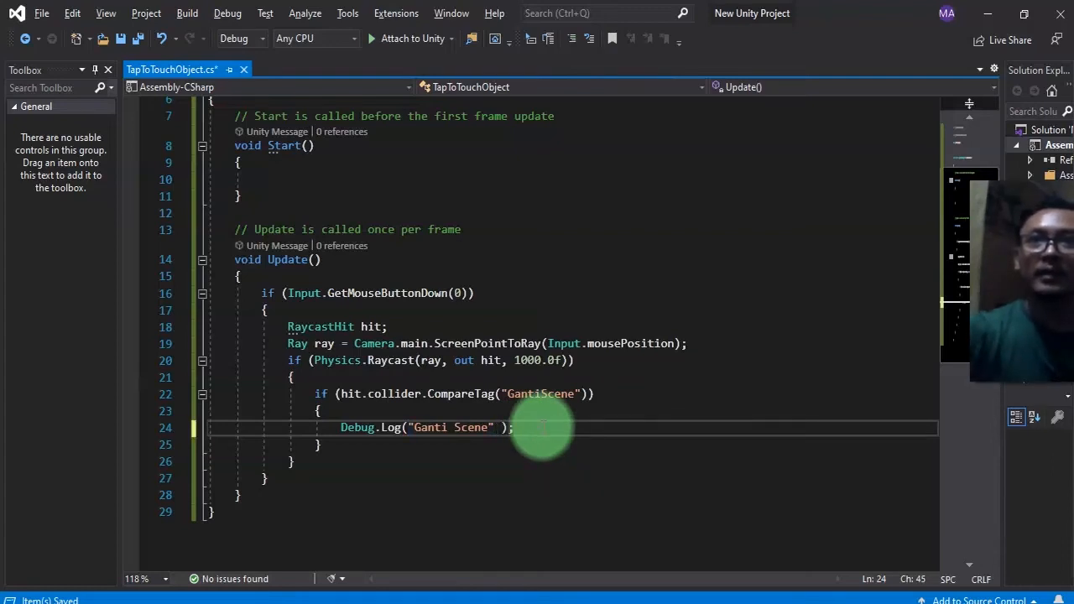
type(": \" + ")
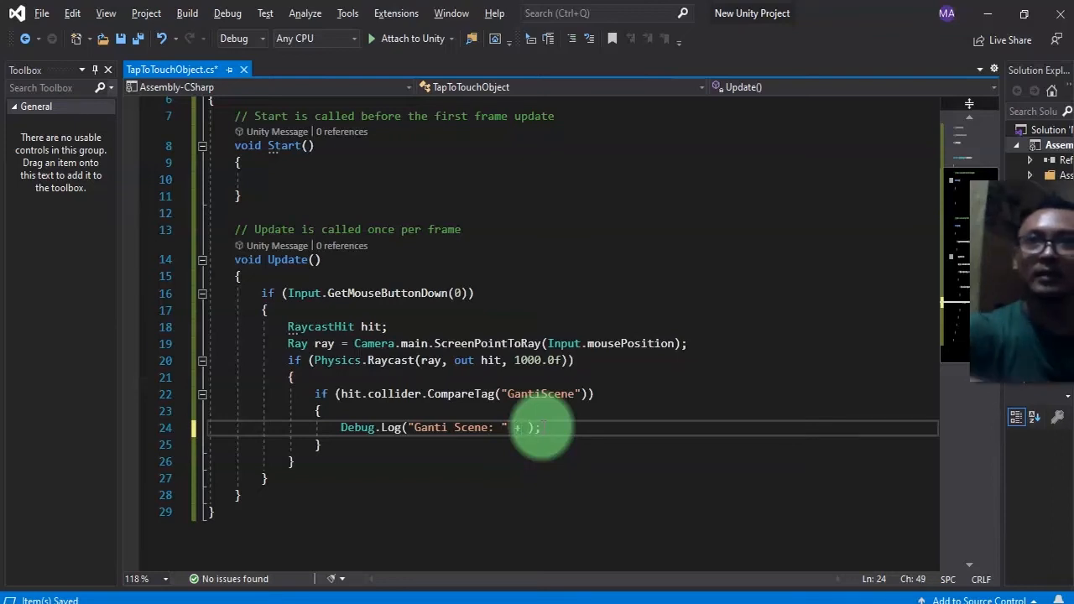
type("hit.c")
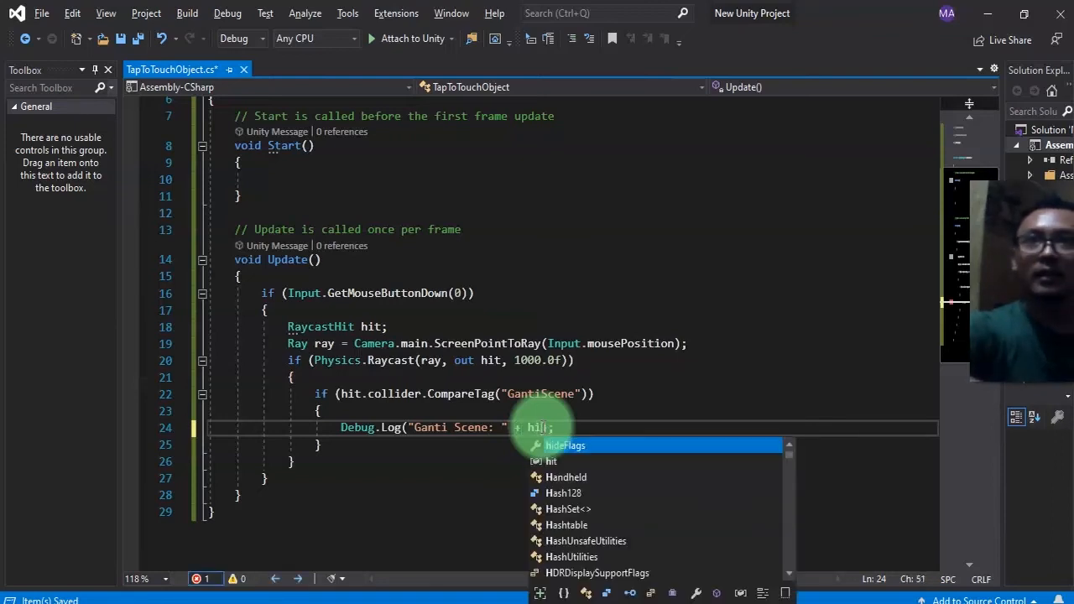
key("Tab")
type(".gameObject.name")
key("ctrl+s")
Run the scene, tap the arrow to test the logged object name, and stop playback.
key("ctrl+shift+Left")
key("ctrl+shift+Left")
key("ctrl+shift+Left")
key("ctrl+shift+Left")
key("ctrl+shift+Left")
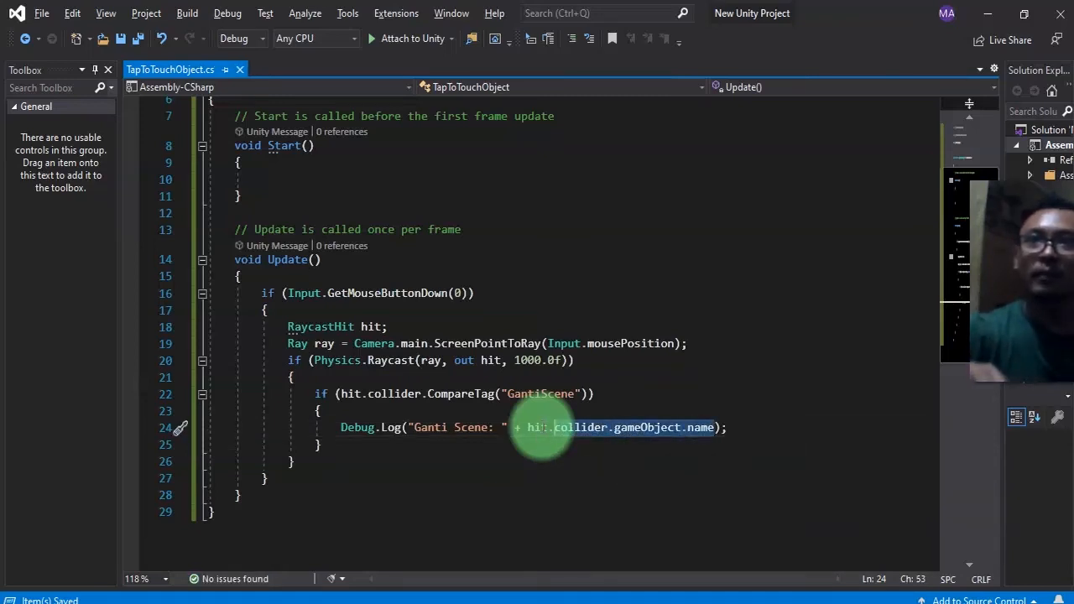
key("alt+Tab")
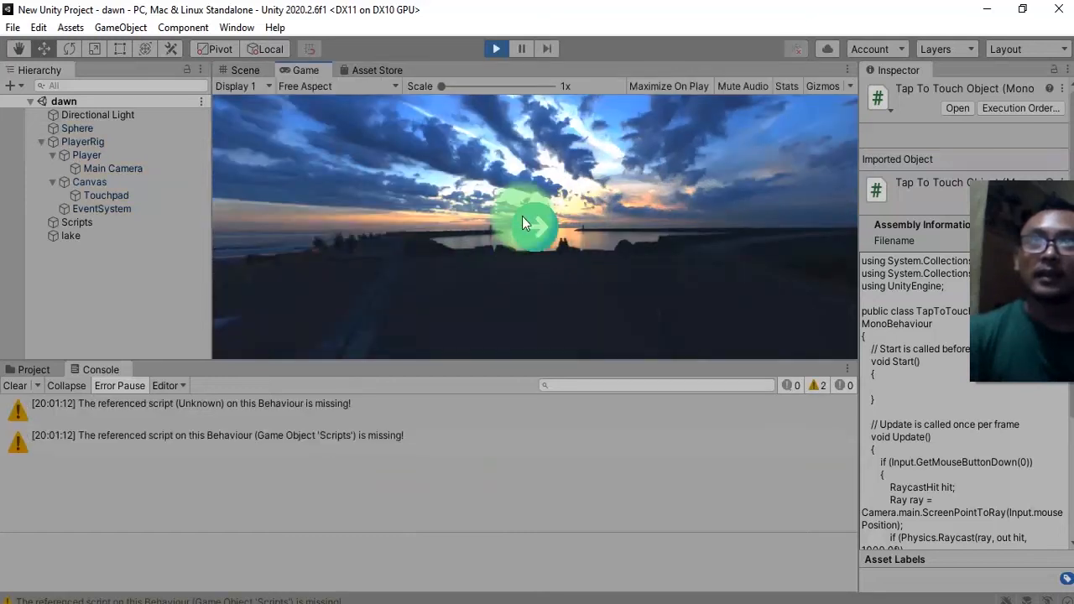
left_click(522, 218)
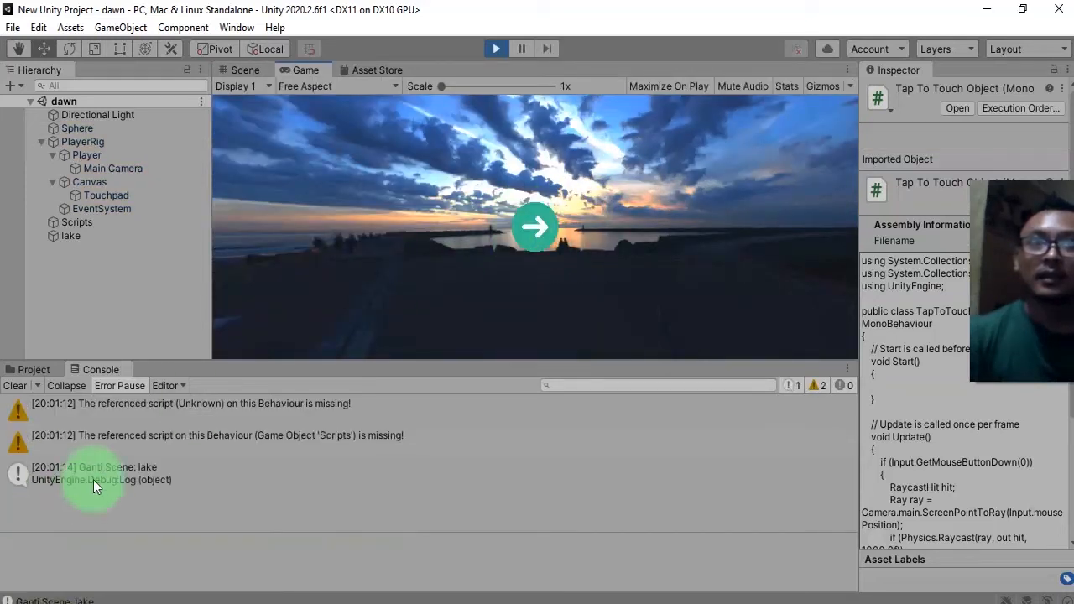
left_click(497, 47)
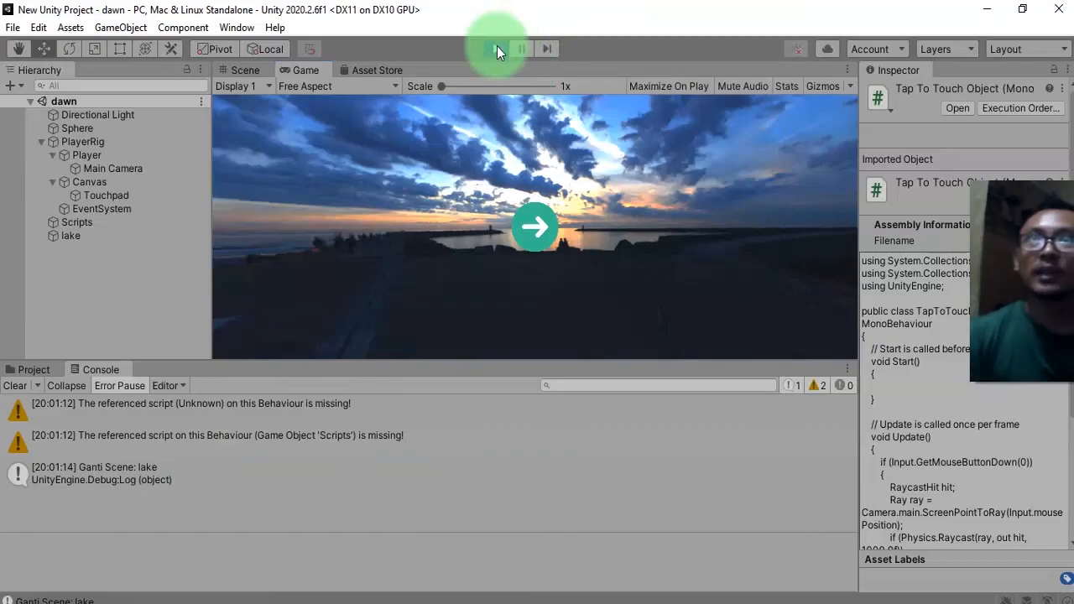
Add SceneManager.LoadSceneAsync(hit.collider.gameObject.name); below the Debug.Log line inside the tag check.
key("alt+Tab")
left_click(551, 382)
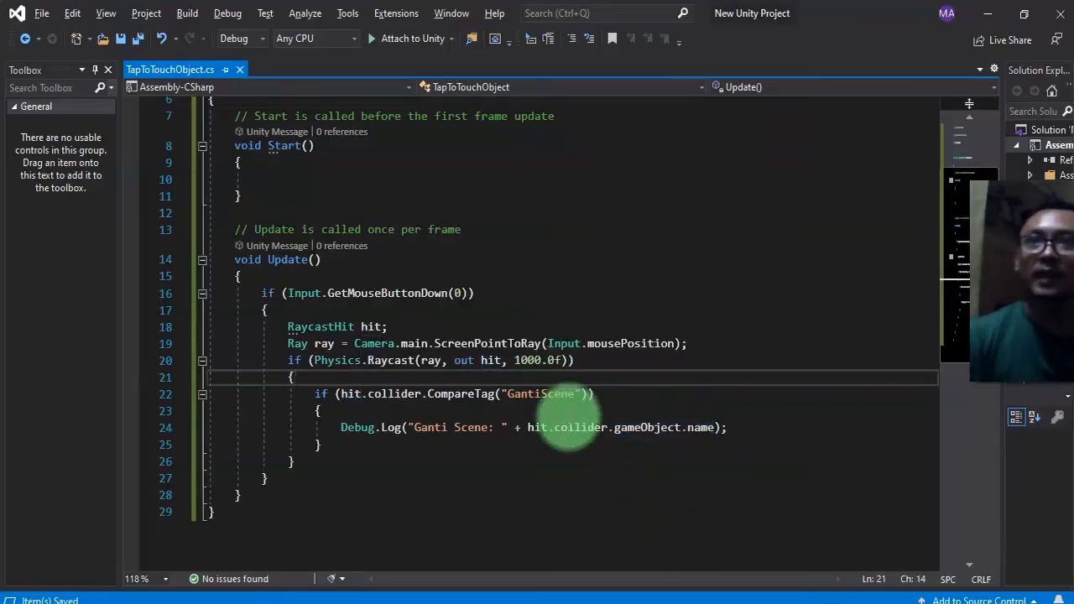
left_click(564, 415)
left_click(739, 430)
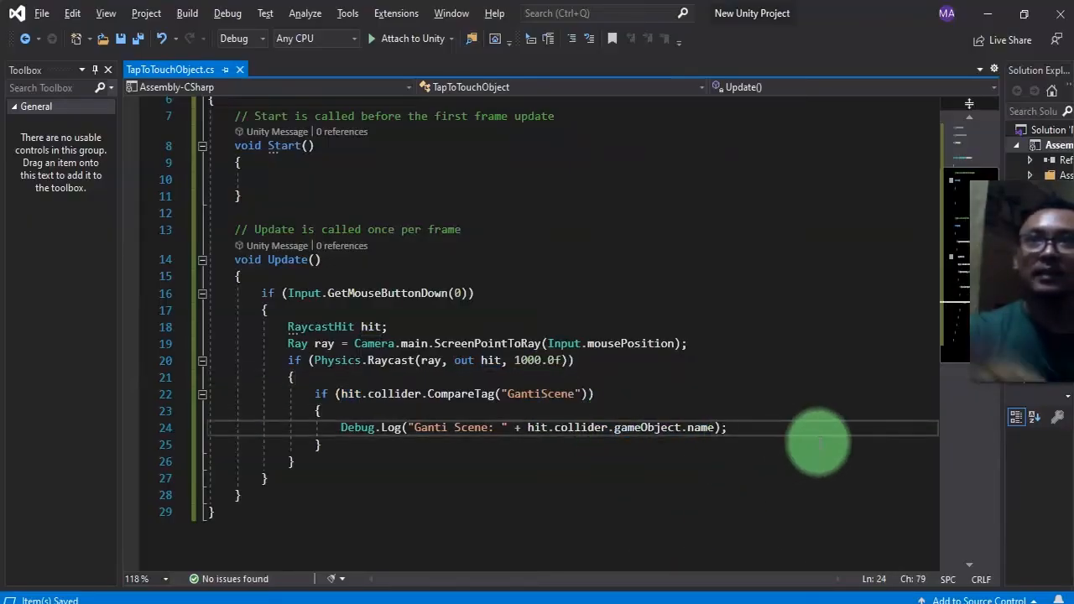
key("Return")
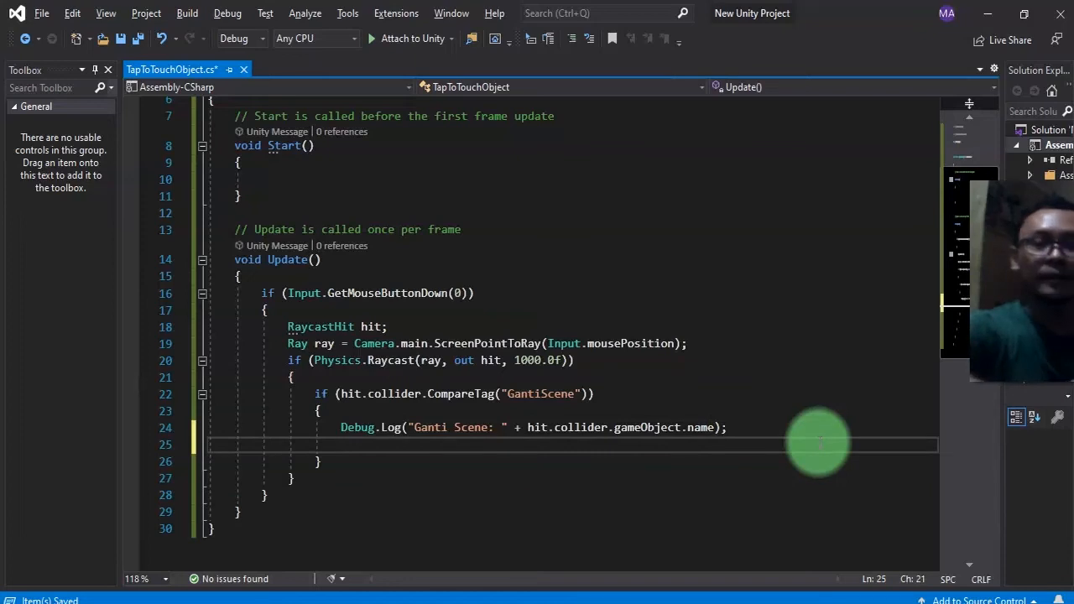
type("SceneManeg")
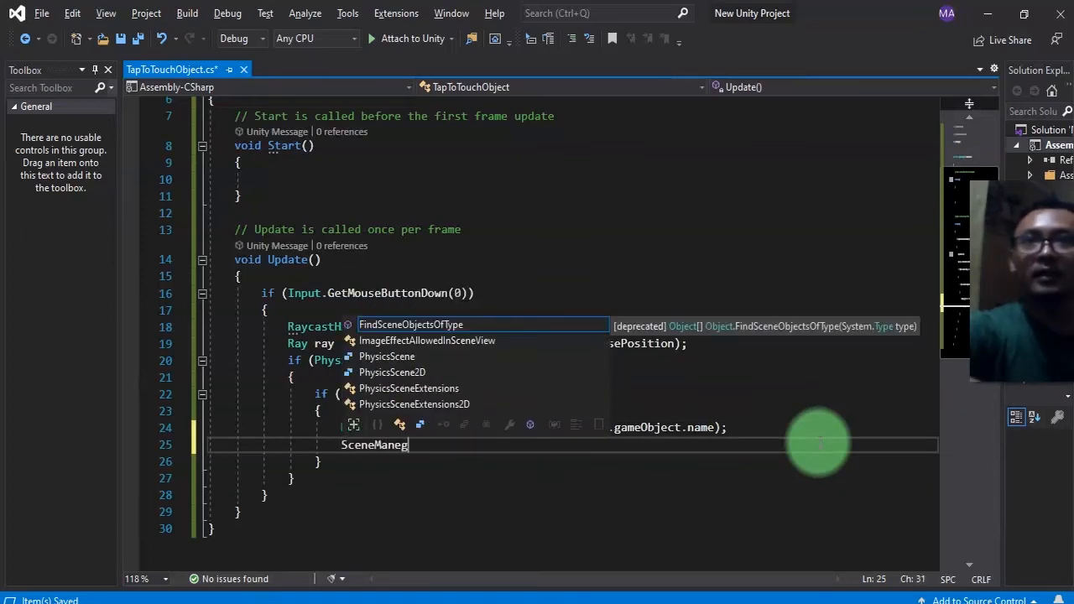
key("BackSpace")
key("BackSpace")
type("ager.Load")
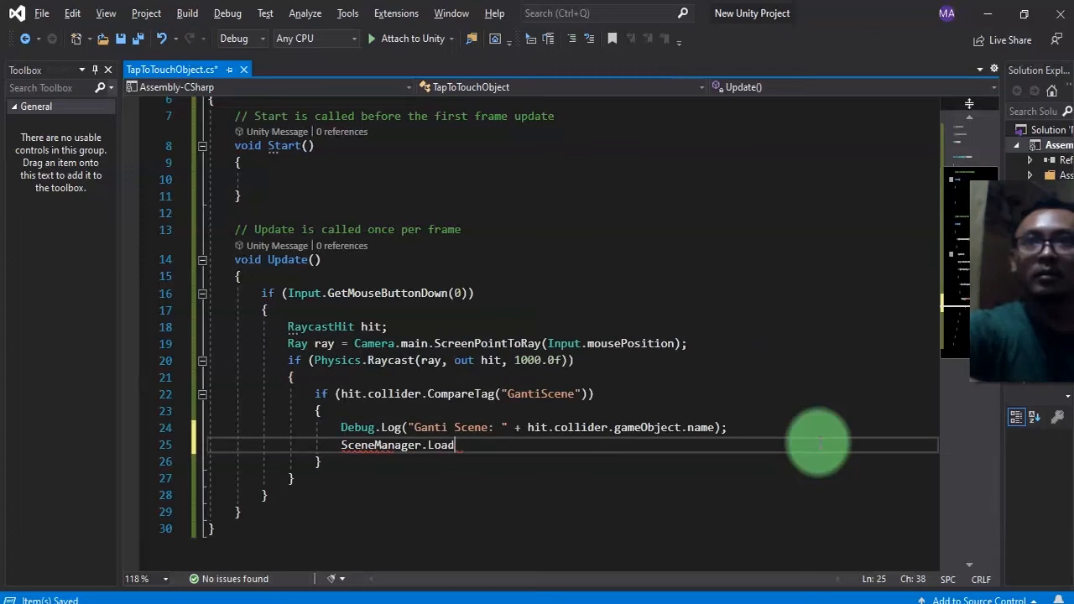
type("SceneAsyc")
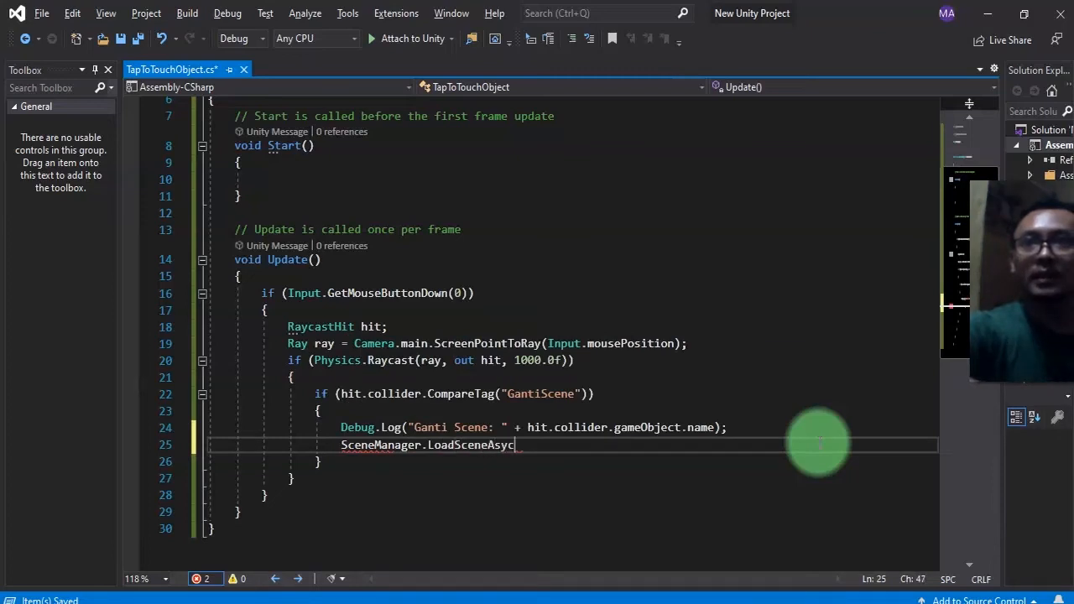
key("Up")
key("shift+End")
key("ctrl+c")
key("Down")
key("Left")
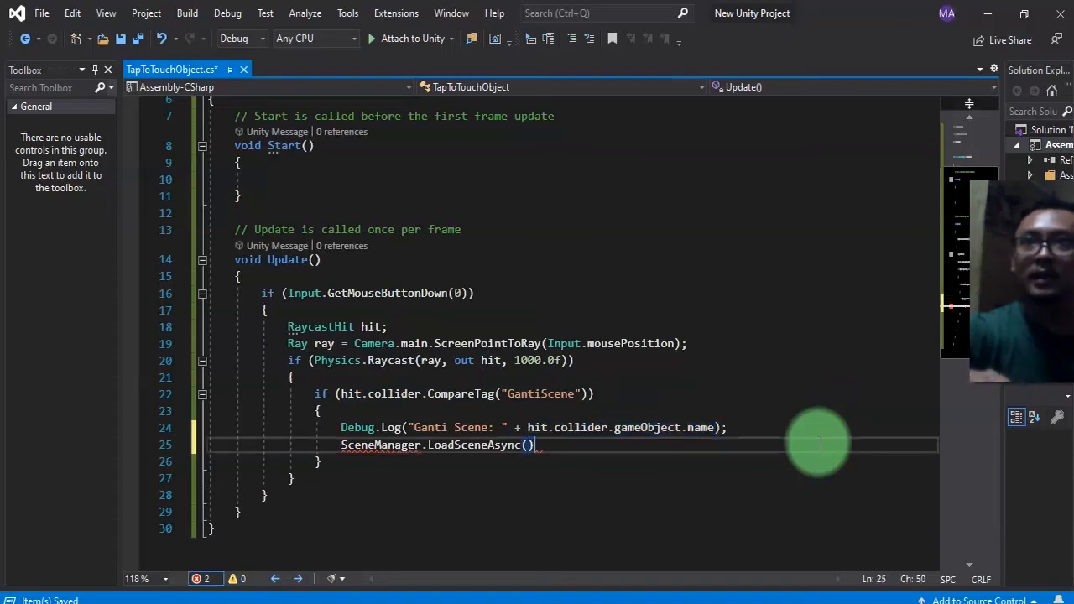
key("ctrl+v")
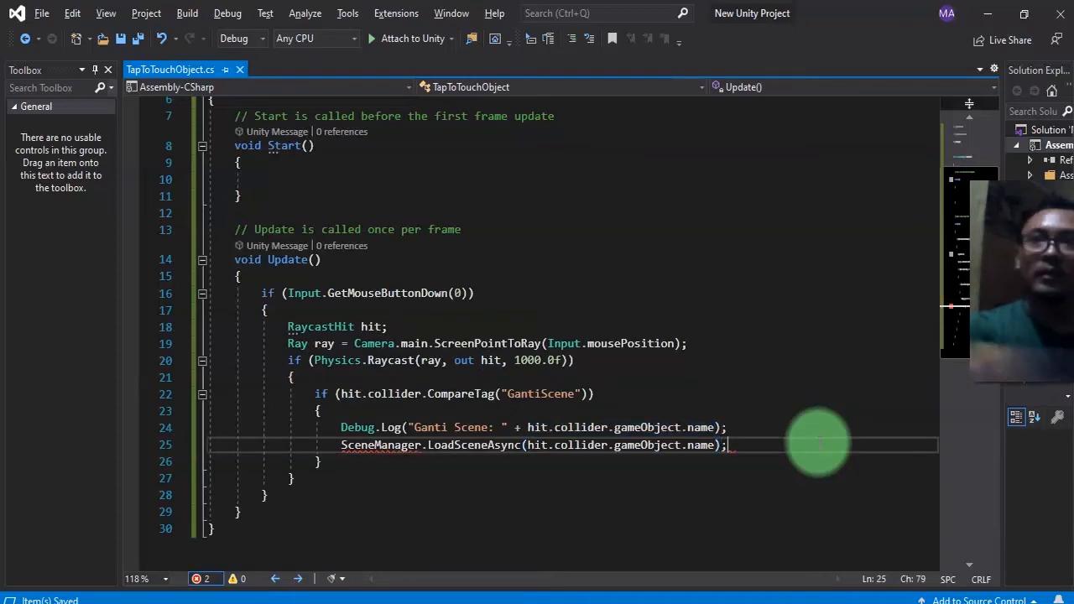
type(";")
Add a using UnityEngine.SceneManagement; directive under using UnityEngine and save the script.
left_click(421, 445)
scroll(455, 453, "up", 2)
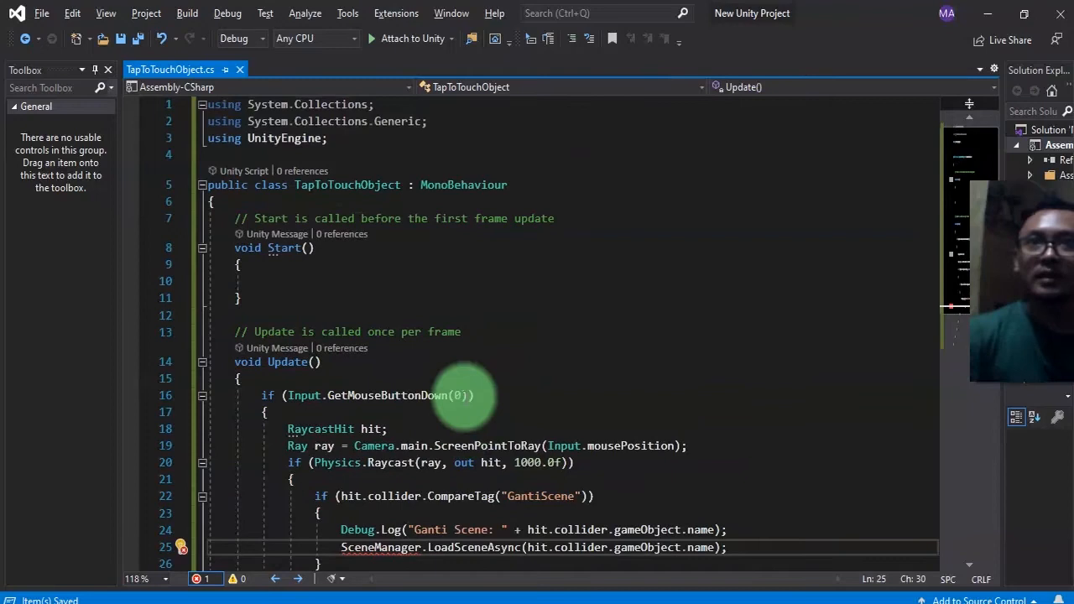
left_click(321, 138)
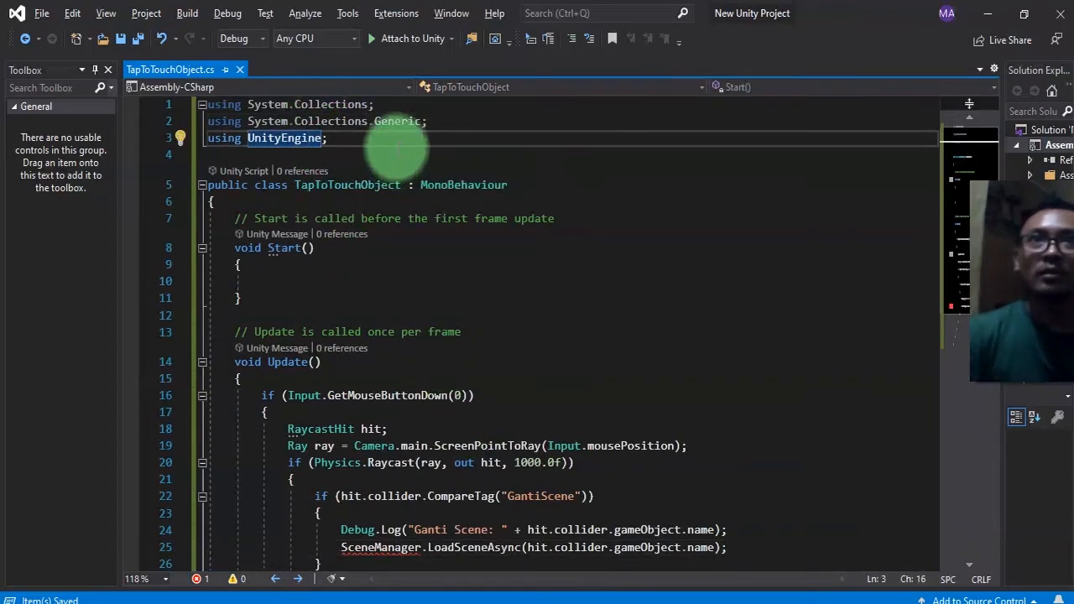
key("ctrl+d")
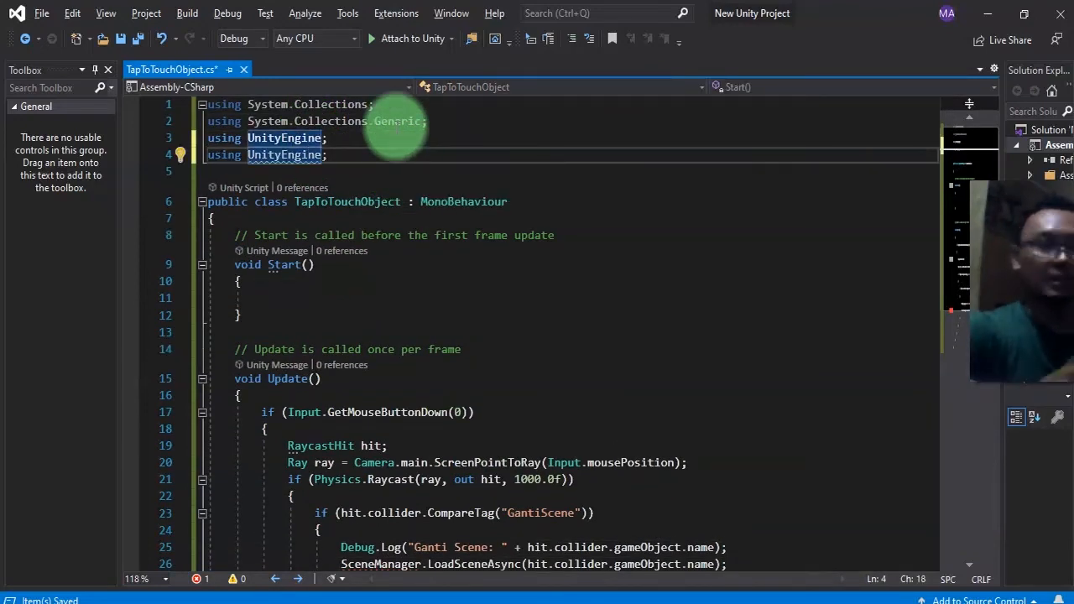
type(".Scene")
key("Tab")
key("ctrl+s")
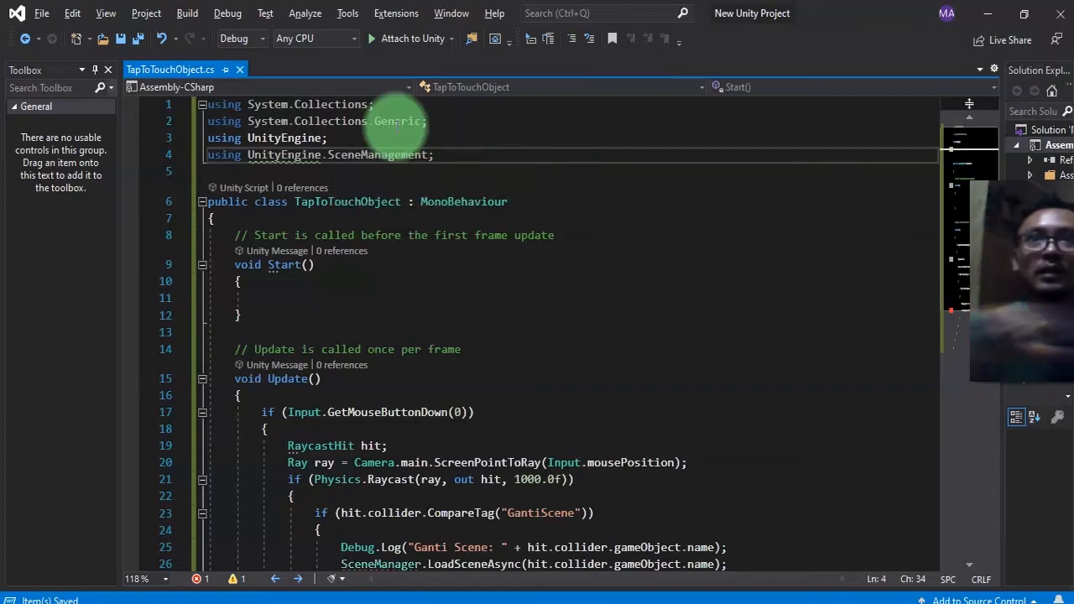
Run the scene, tap the arrow to test loading the lake scene, inspect its hierarchy, and stop playback.
key("alt+Tab")
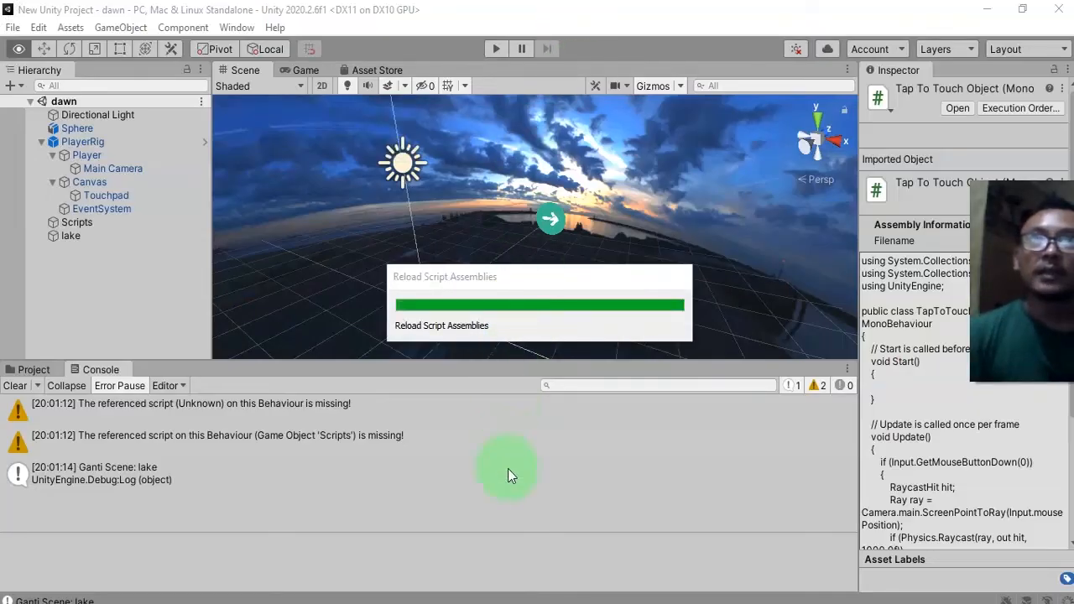
left_click(497, 49)
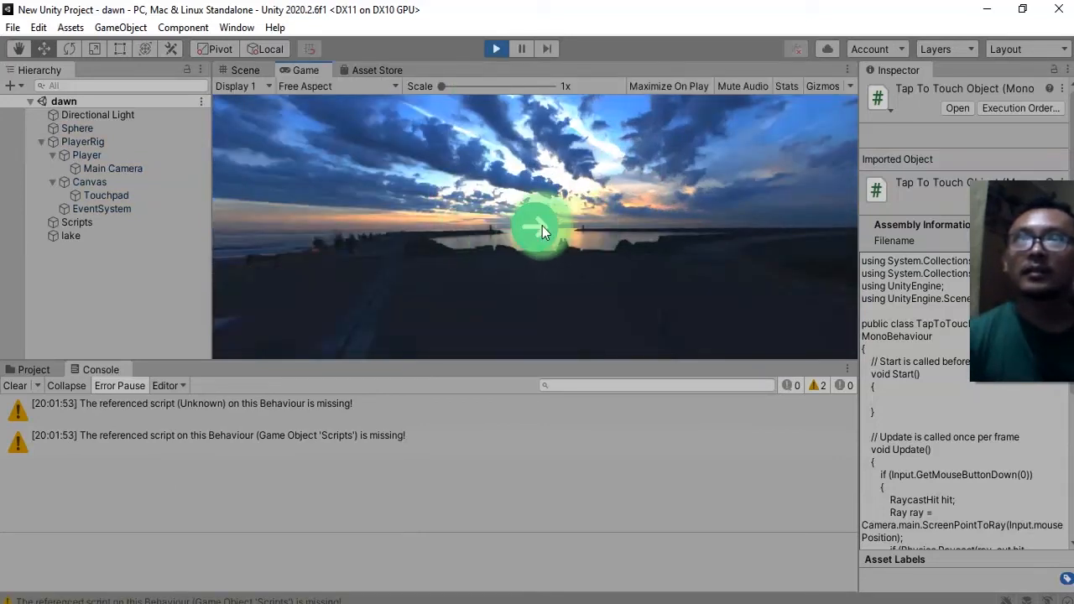
left_click(542, 226)
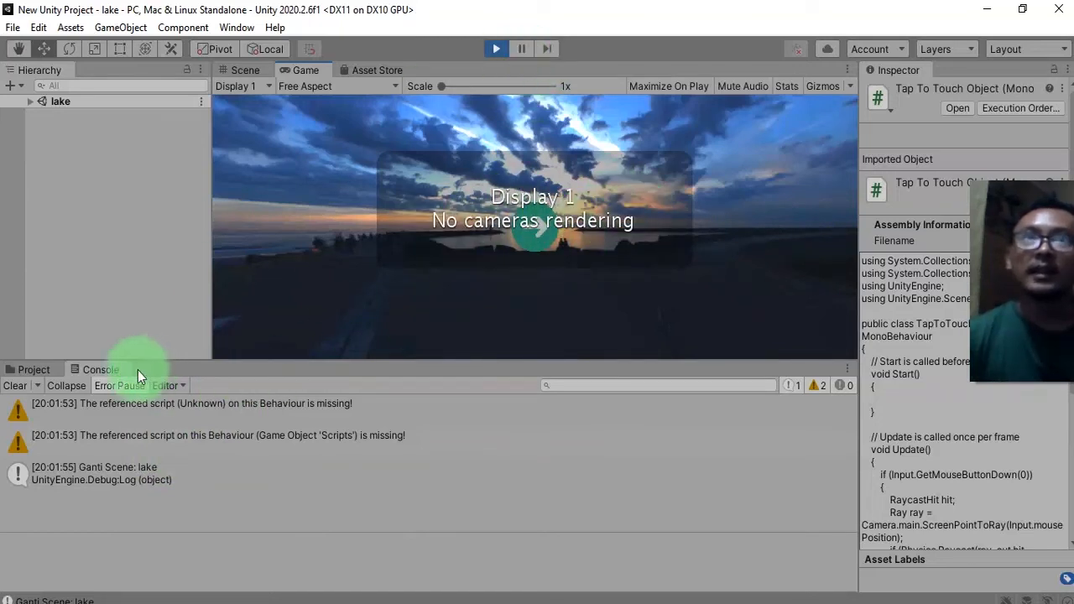
left_click(492, 51)
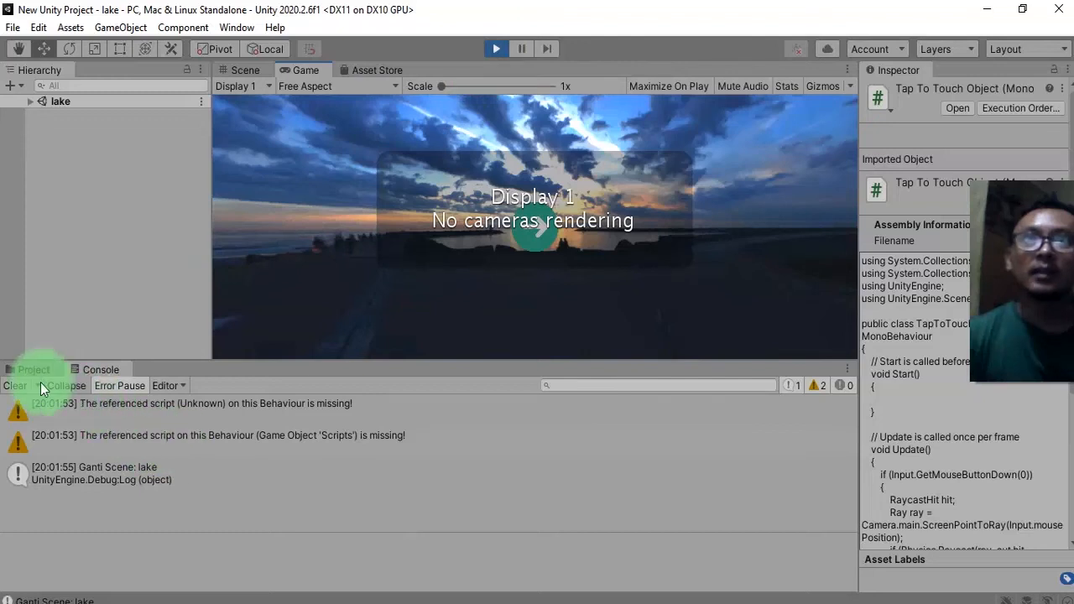
left_click(31, 101)
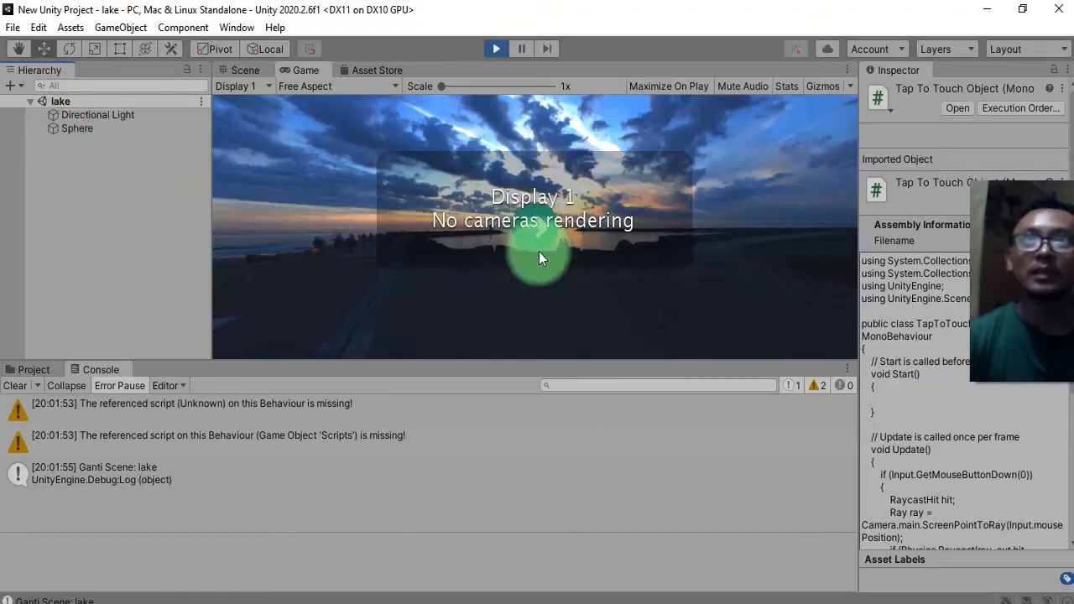
left_click(501, 48)
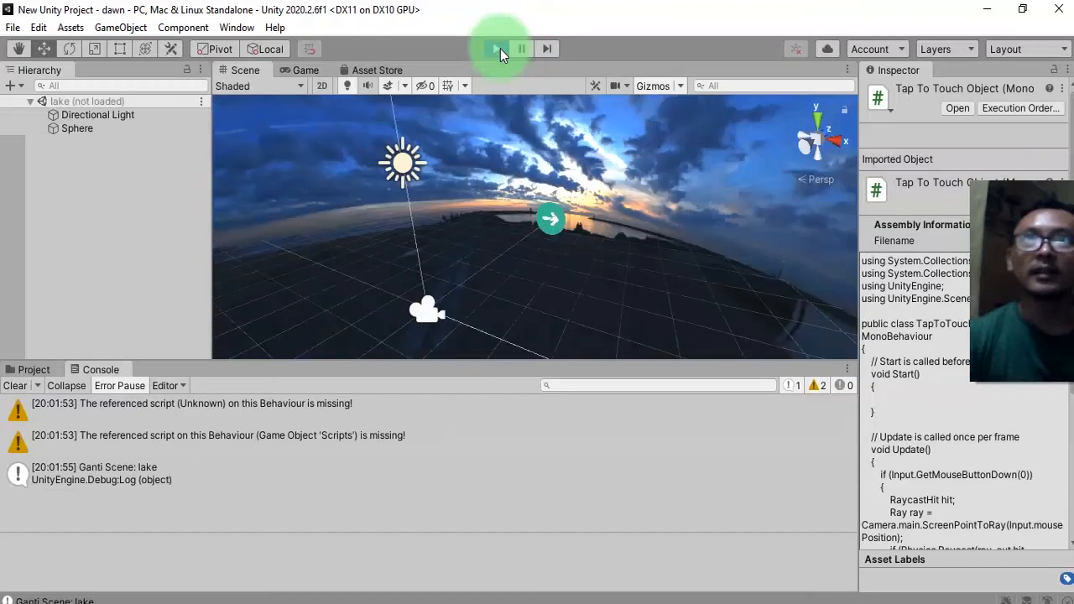
Open the lake and dawn scene assets in turn and inspect the PlayerRig object in the dawn hierarchy.
left_click(26, 369)
left_click(357, 450)
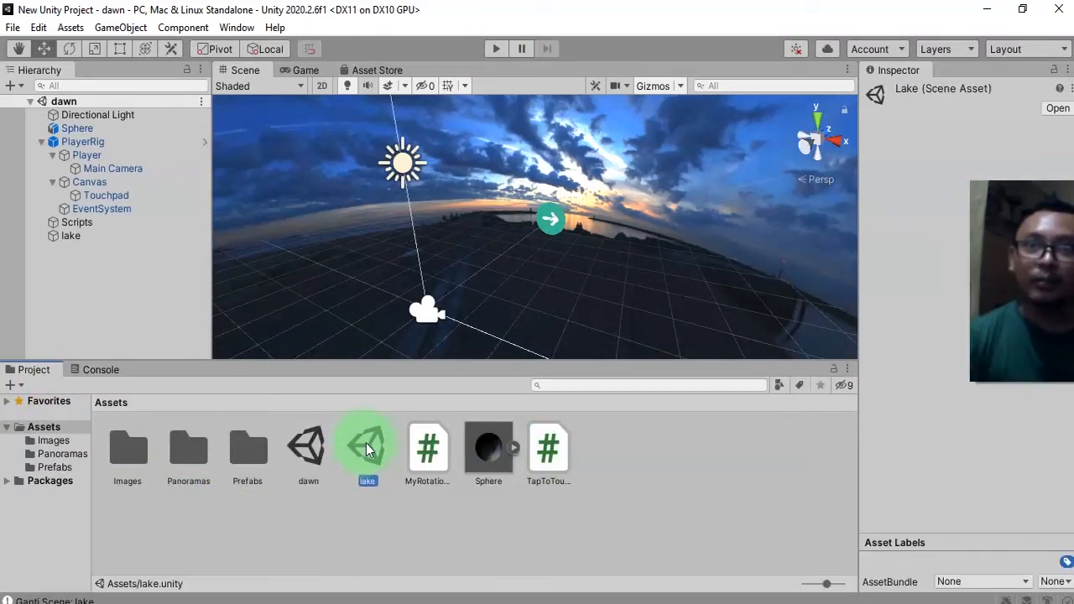
left_click(83, 141)
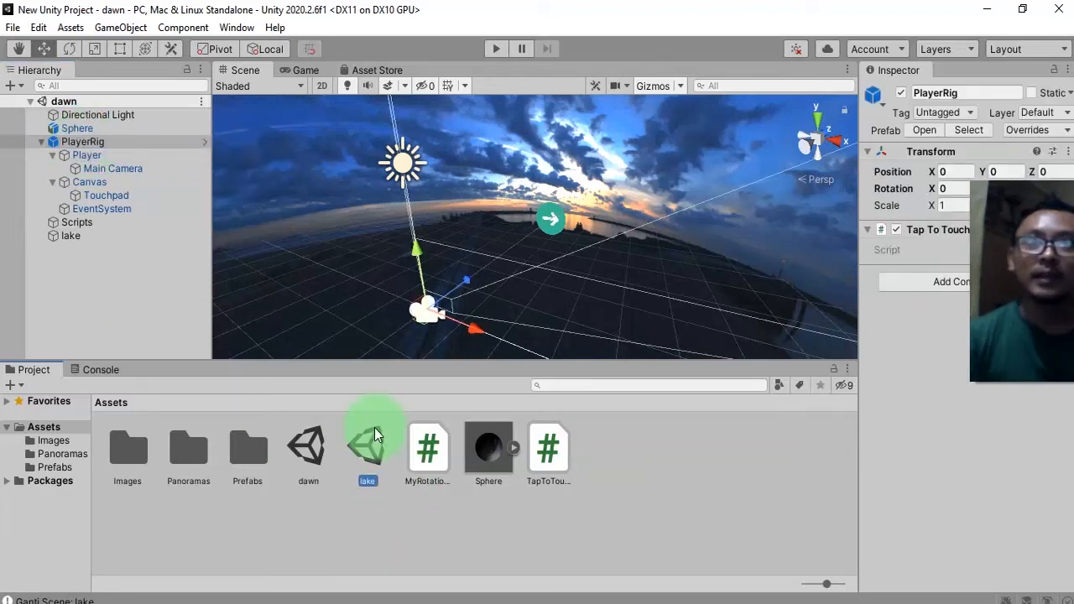
double_click(375, 435)
left_click(79, 172)
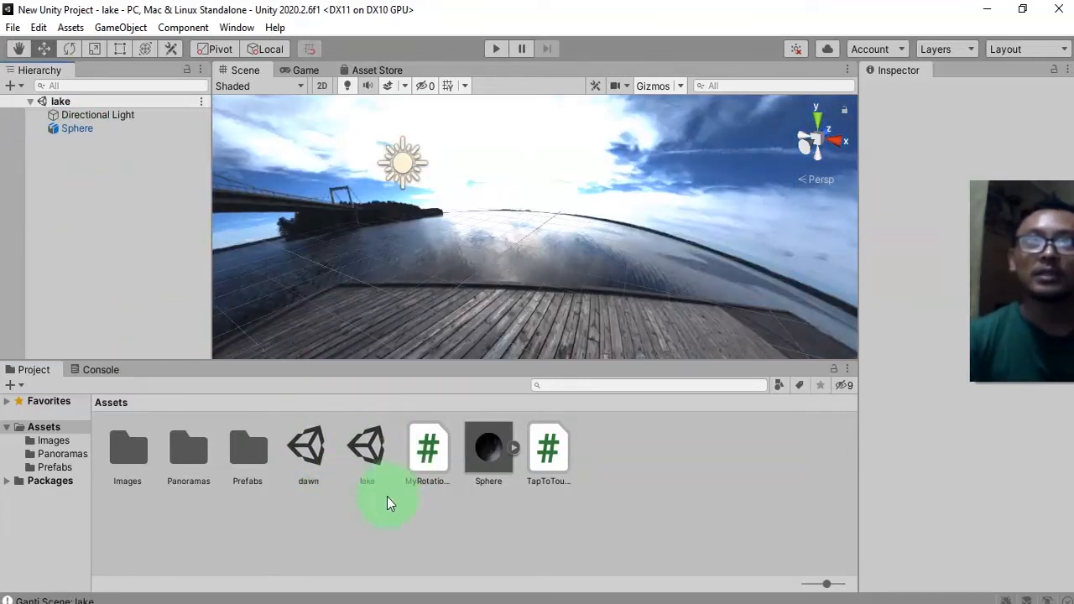
double_click(308, 449)
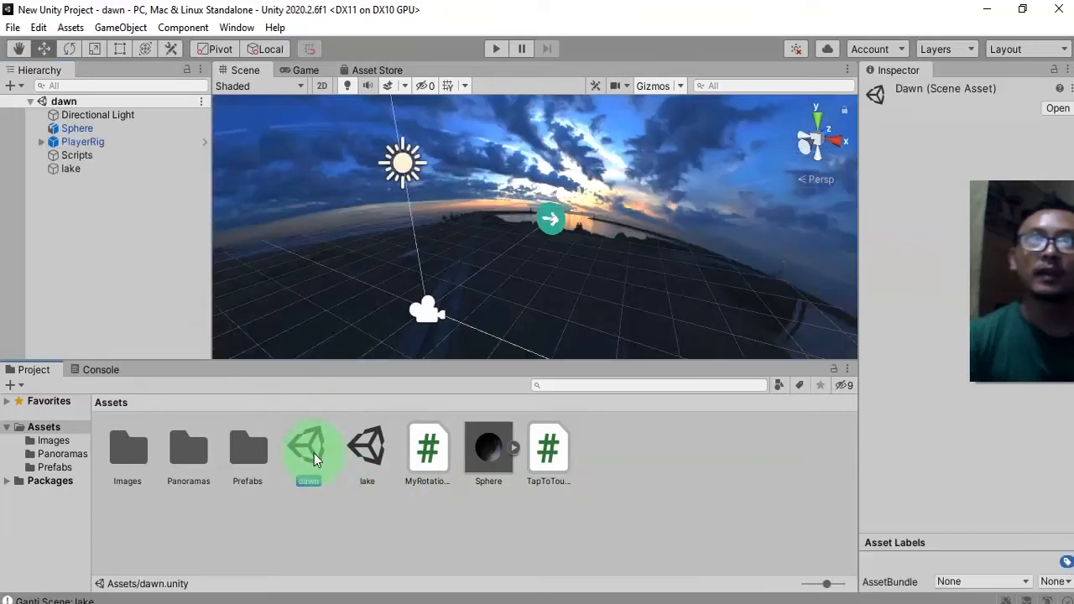
left_click(101, 139)
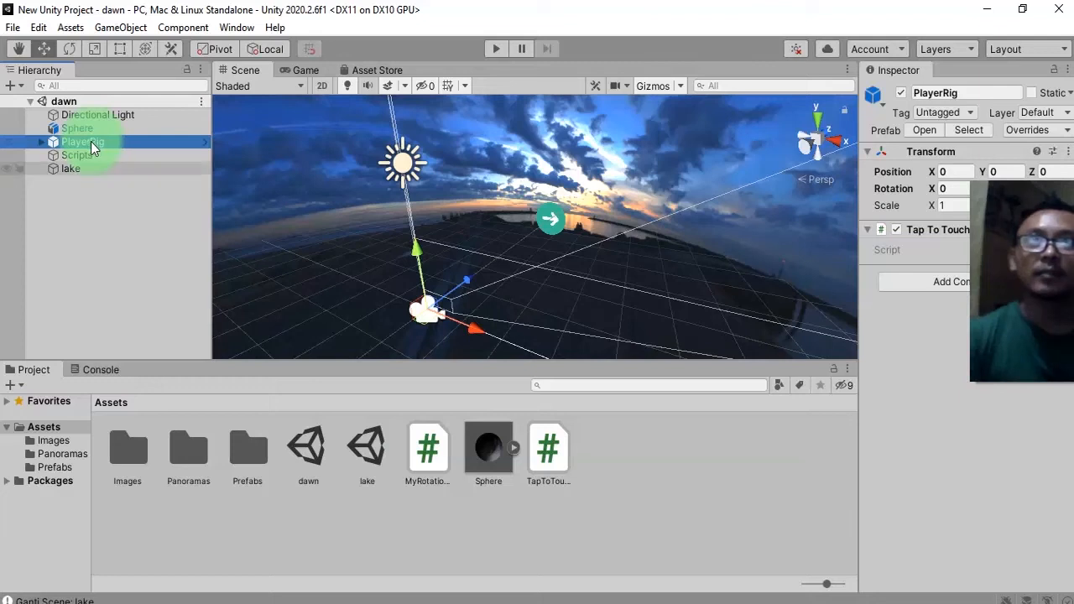
left_click(367, 445)
left_click(118, 211)
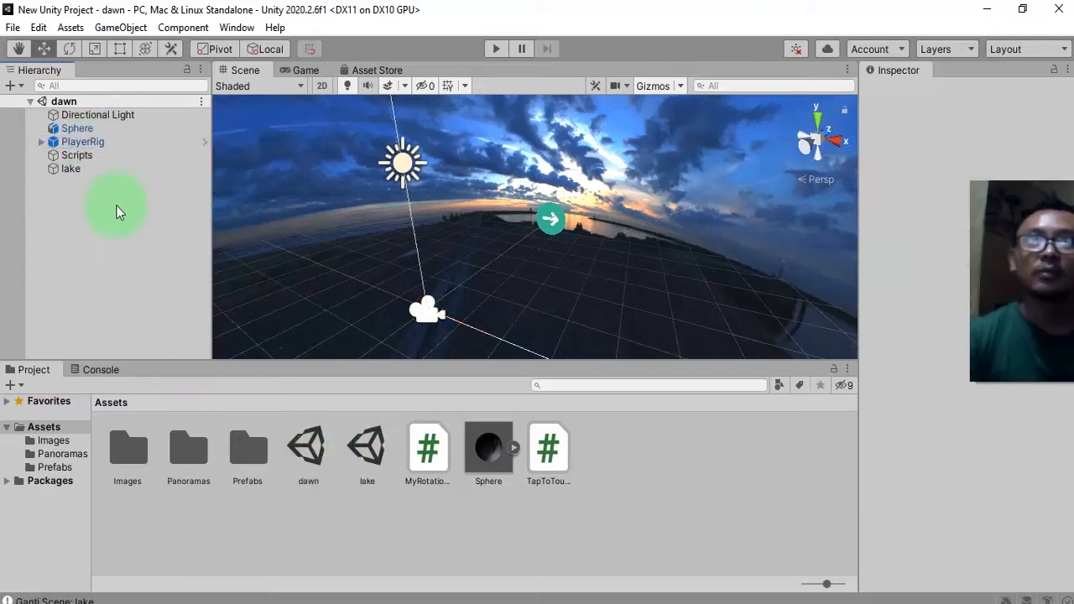
left_click(96, 132)
left_click(96, 141)
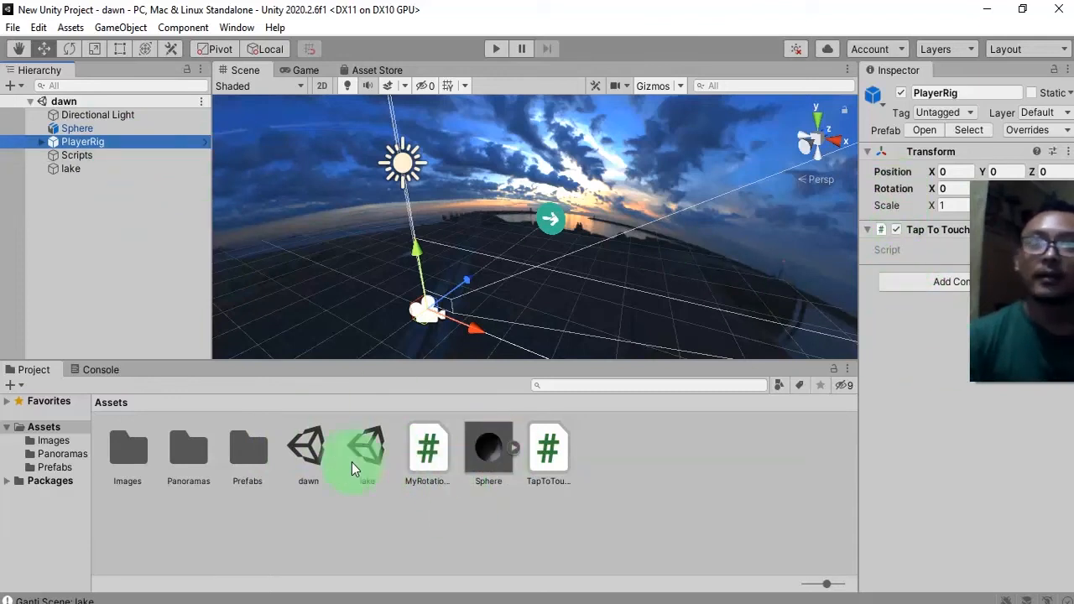
Create a new C# script in Assets named PlayerRig.
right_click(357, 546)
mouse_move(420, 106)
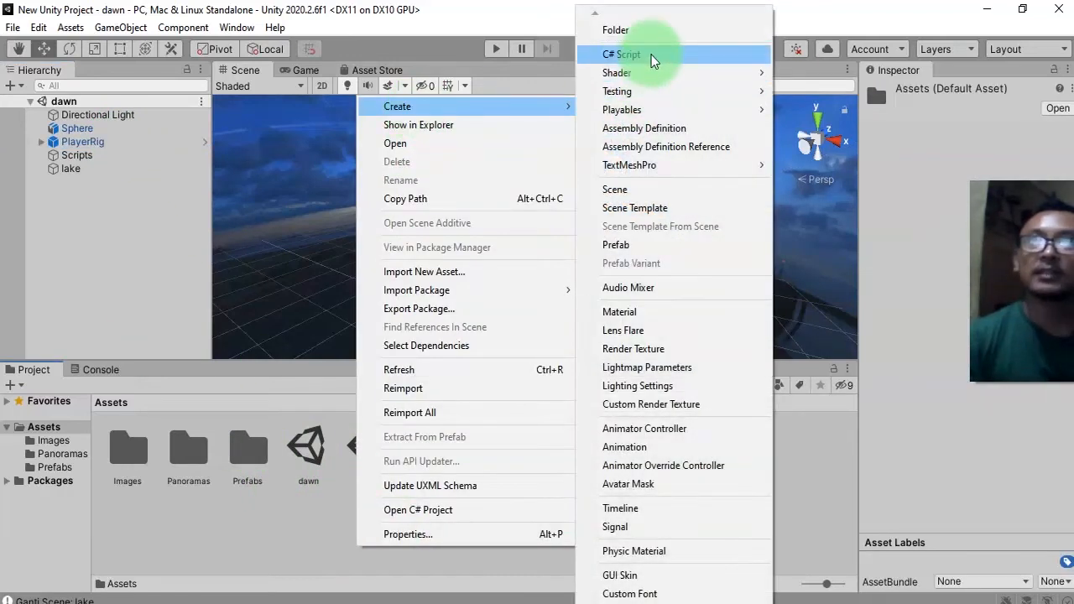
left_click(652, 54)
type("PlayerRig")
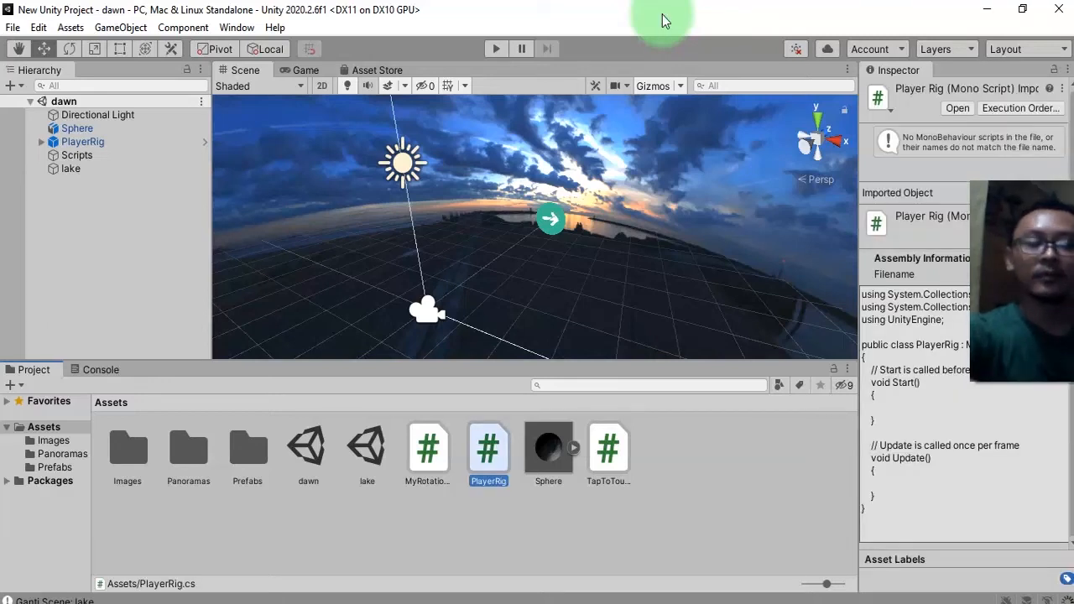
Open the PlayerRig script and add DontDestroyOnLoad(this.gameObject); inside Start, then save it.
left_click(815, 312)
left_click(498, 460)
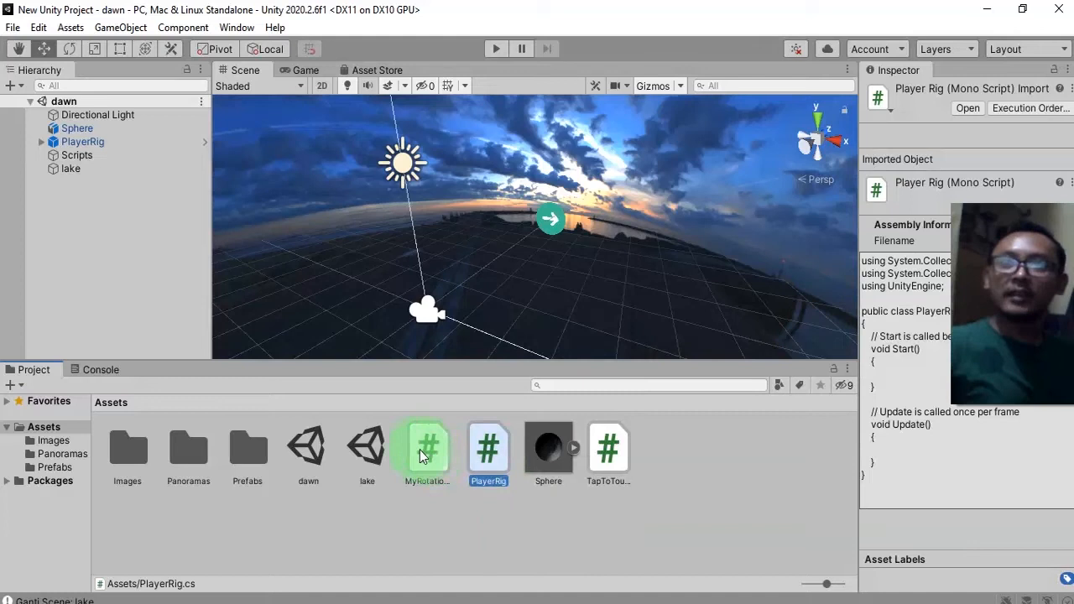
left_click(422, 452)
left_click(607, 449)
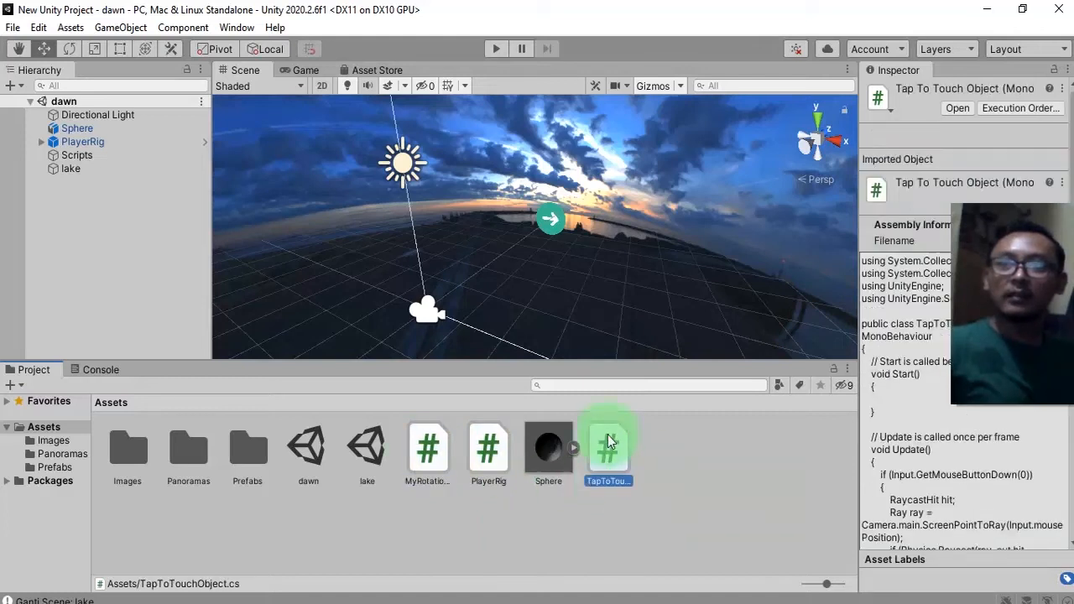
double_click(494, 458)
left_click(343, 286)
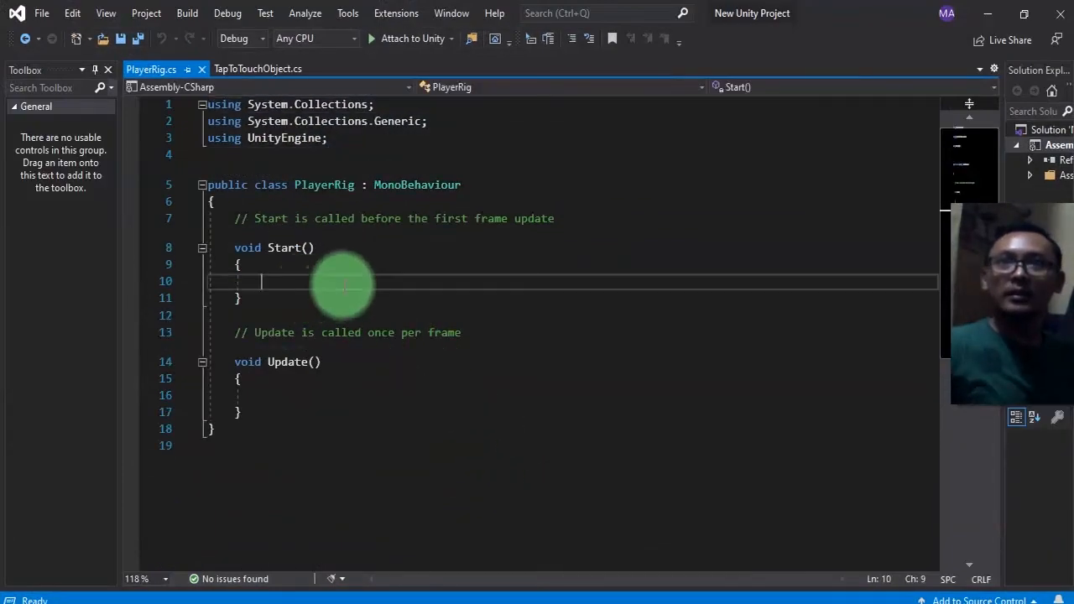
left_click(298, 270)
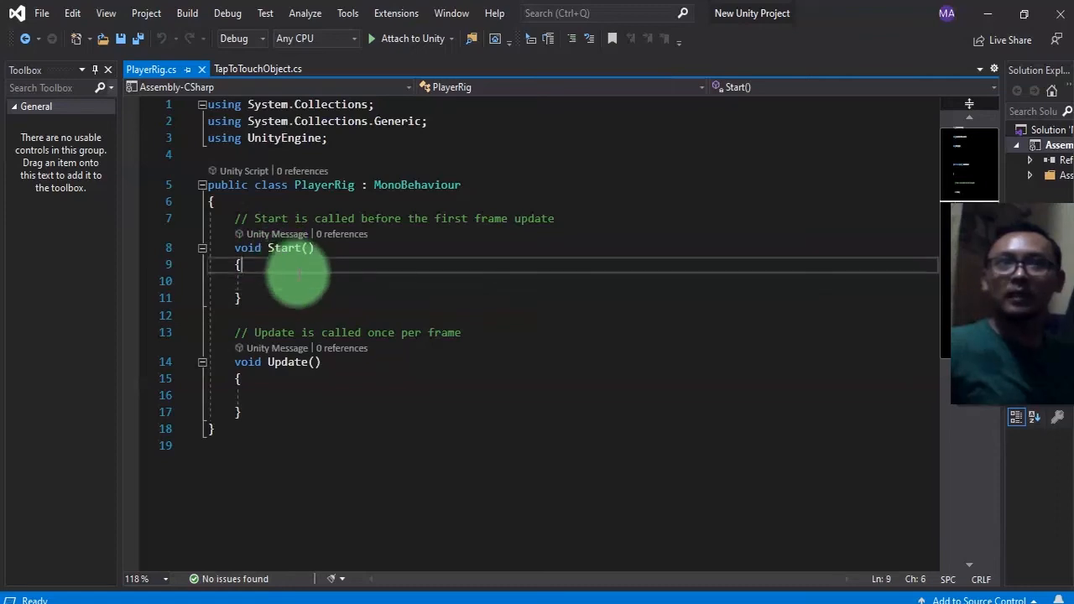
left_click(305, 277)
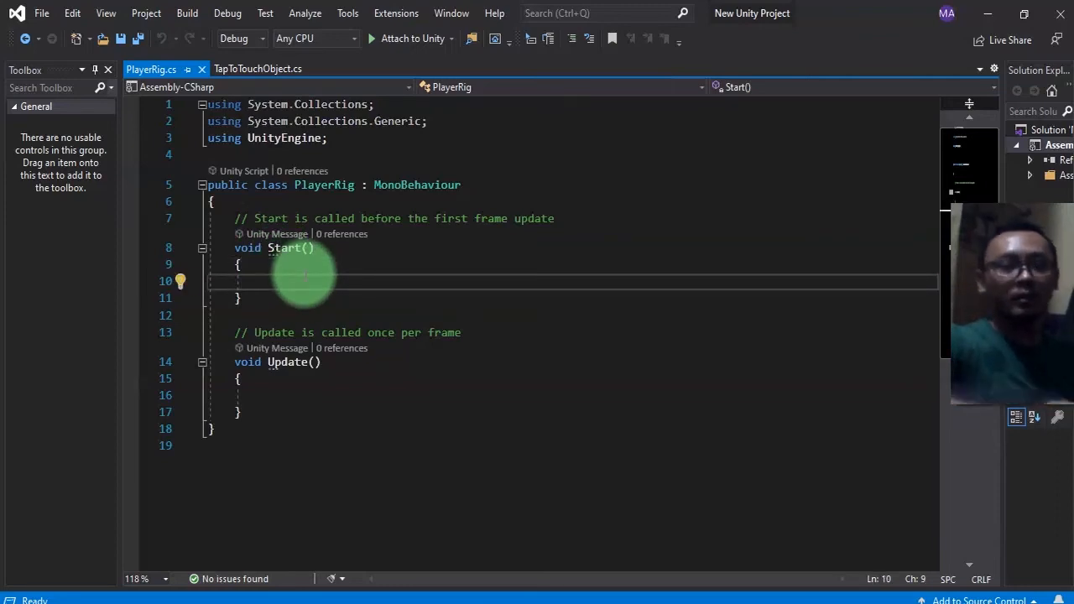
type("DontD")
key("Tab")
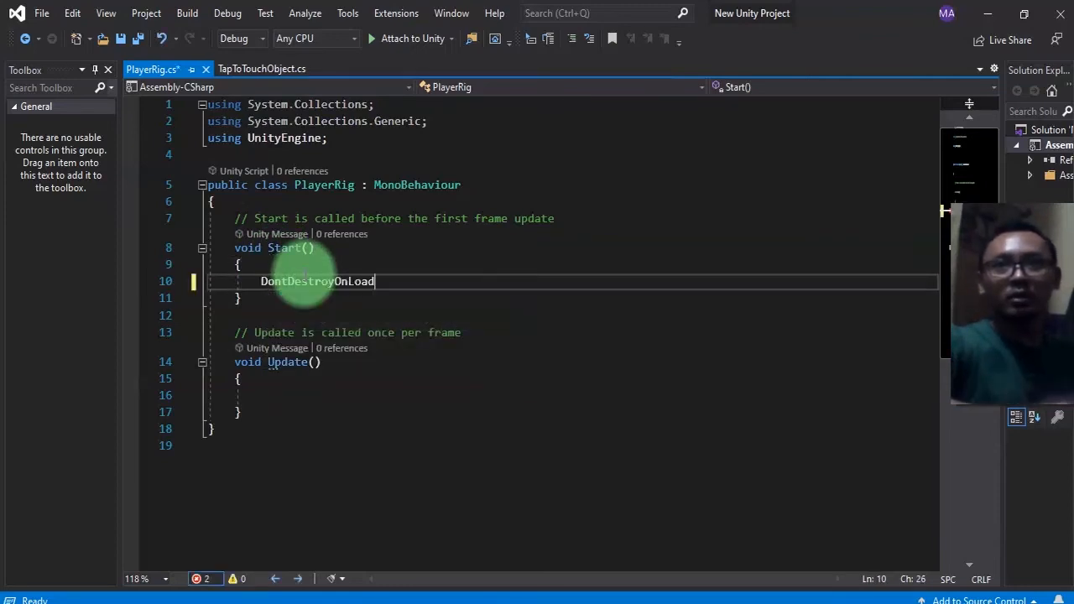
type("();")
key("Left")
key("Left")
type("this.")
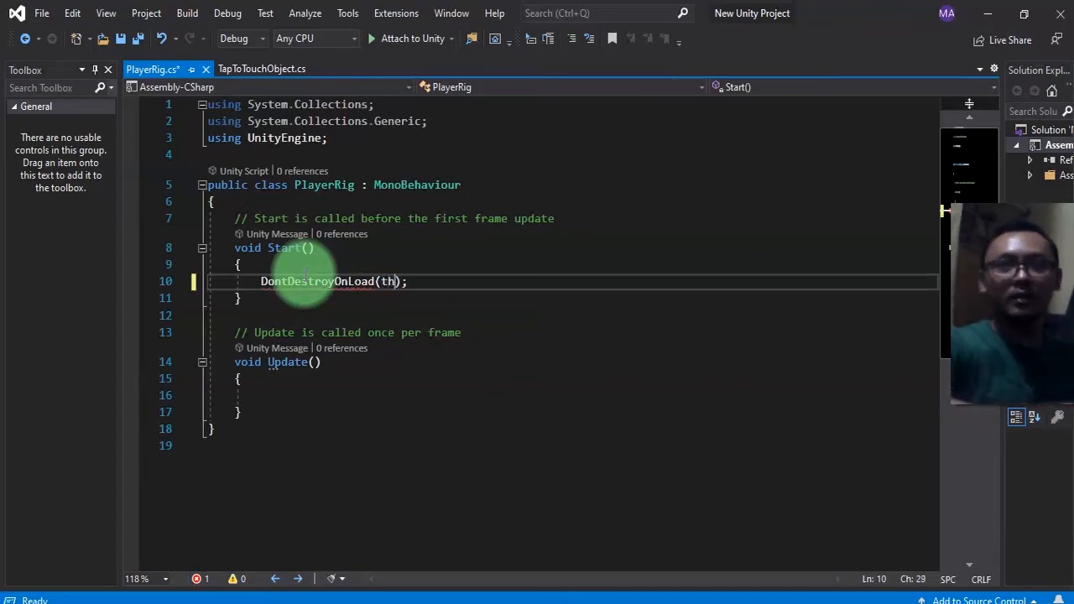
type("g")
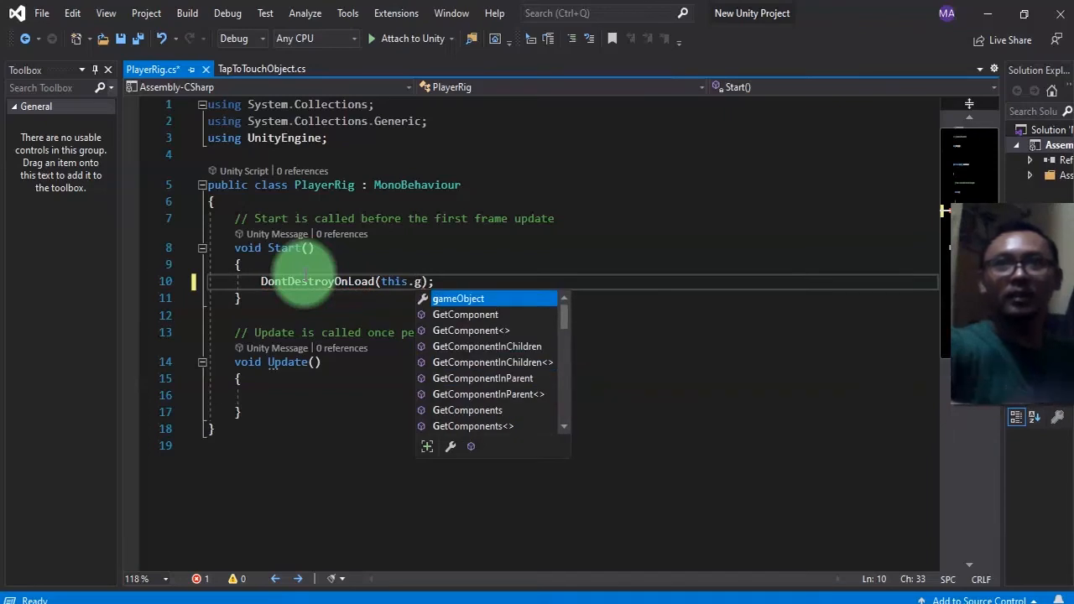
key("Tab")
key("ctrl+s")
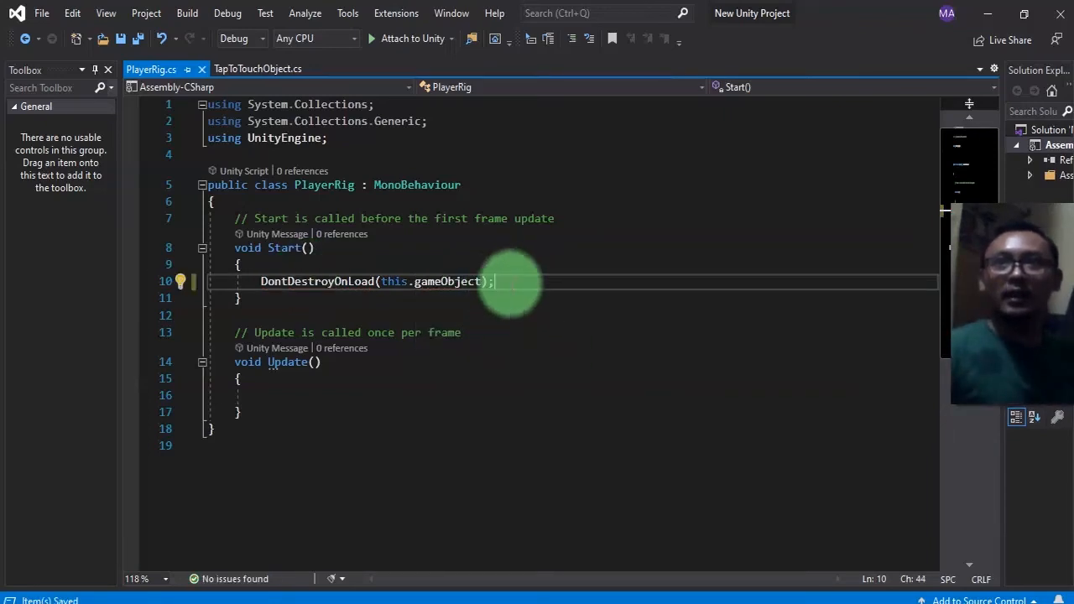
Attach the PlayerRig script to the PlayerRig object, apply all its prefab overrides, and save the scene.
left_click(322, 282)
key("alt+Tab")
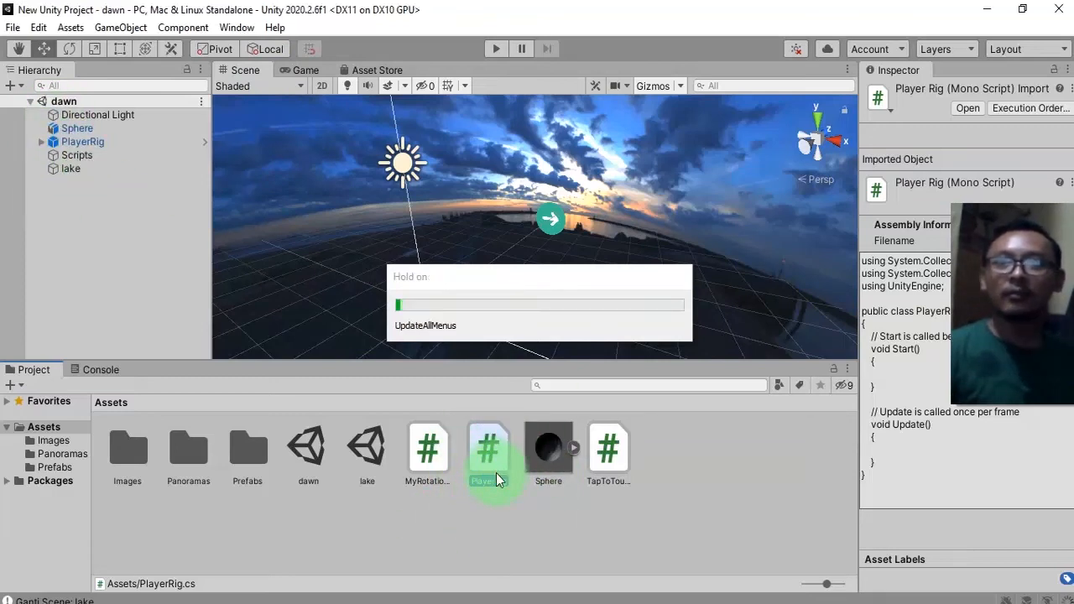
left_click_drag(496, 471, 100, 144)
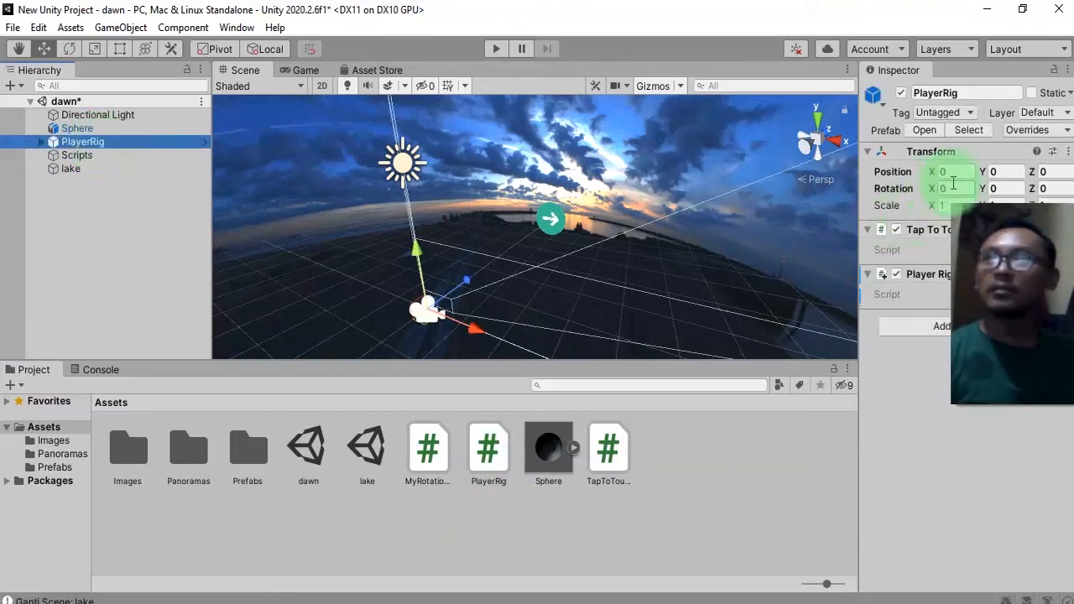
left_click_drag(1029, 227, 1034, 421)
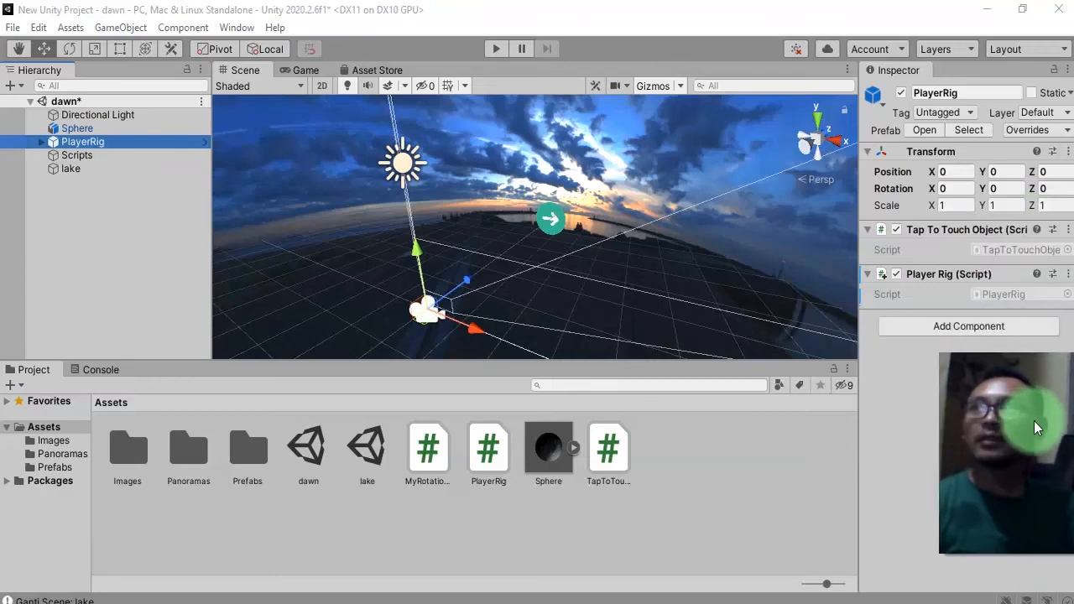
left_click(1041, 130)
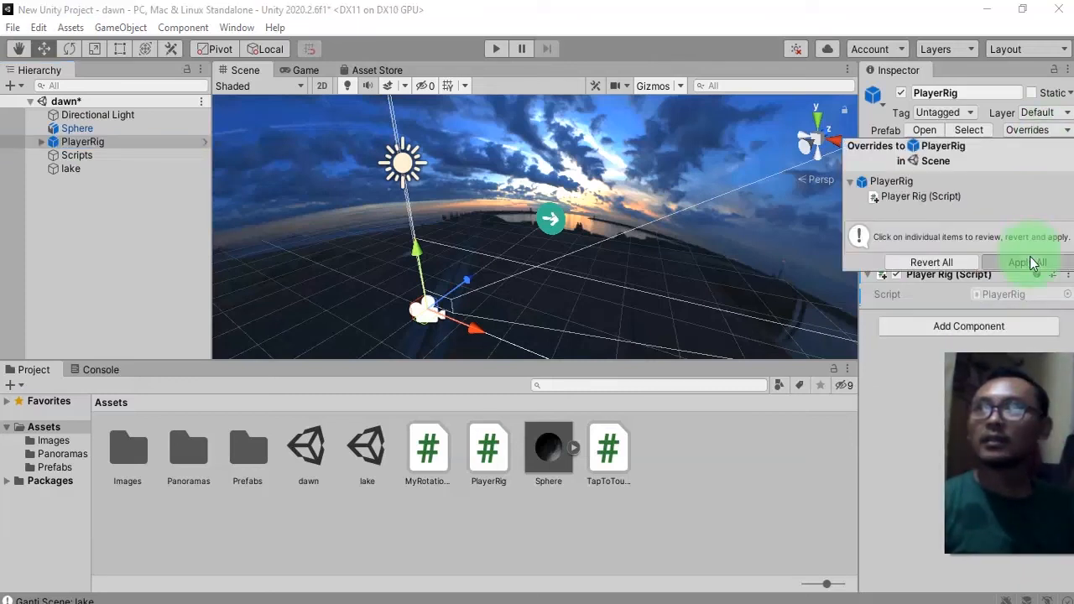
left_click(1034, 259)
key("ctrl+s")
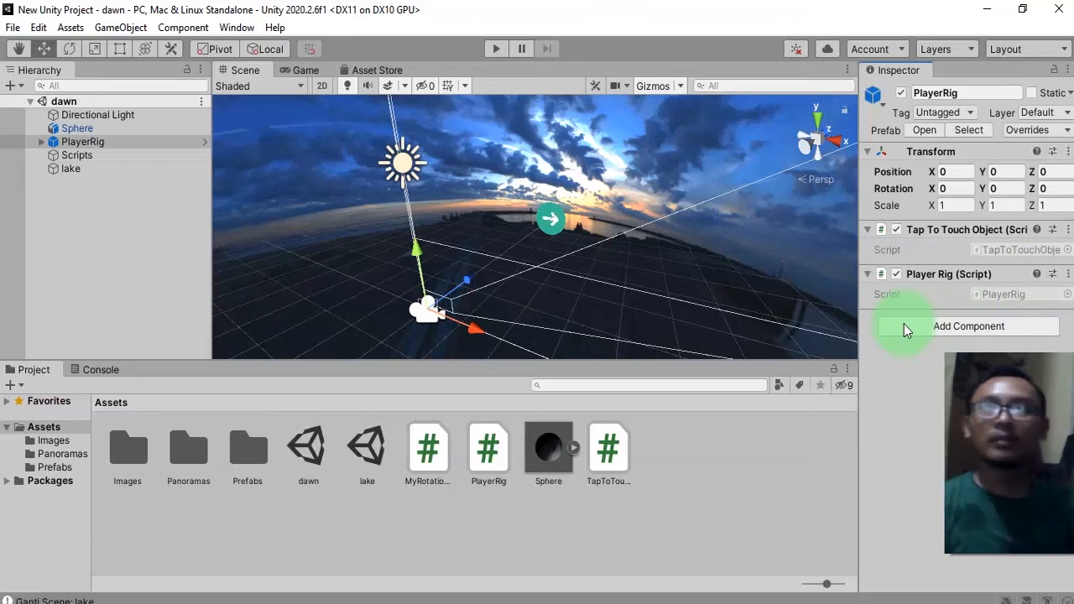
Run the dawn scene and inspect the PlayerRig object under DontDestroyOnLoad in the hierarchy.
left_click(97, 169)
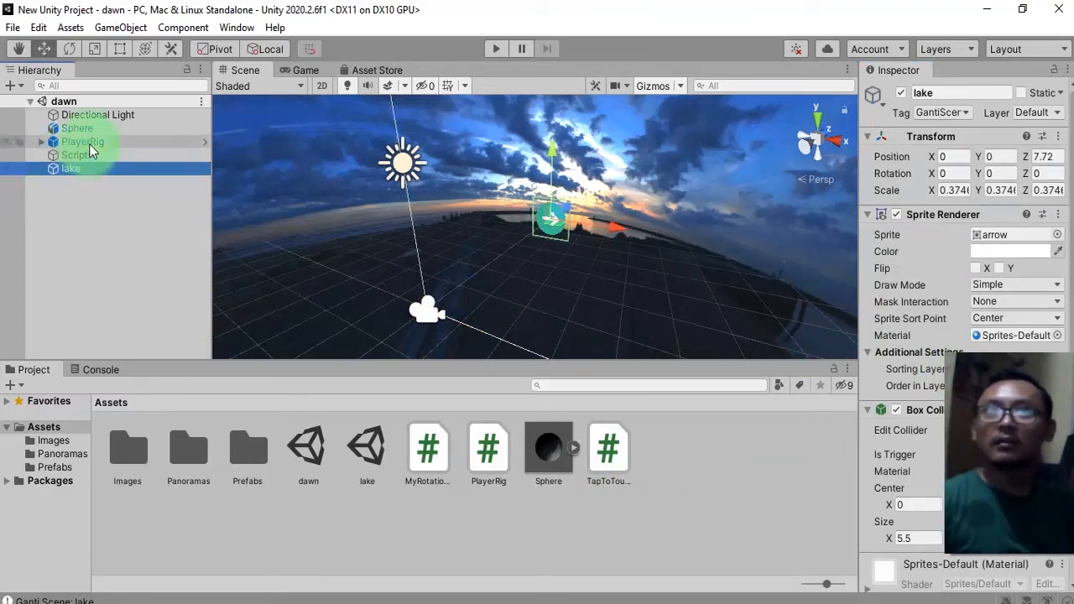
left_click(84, 142)
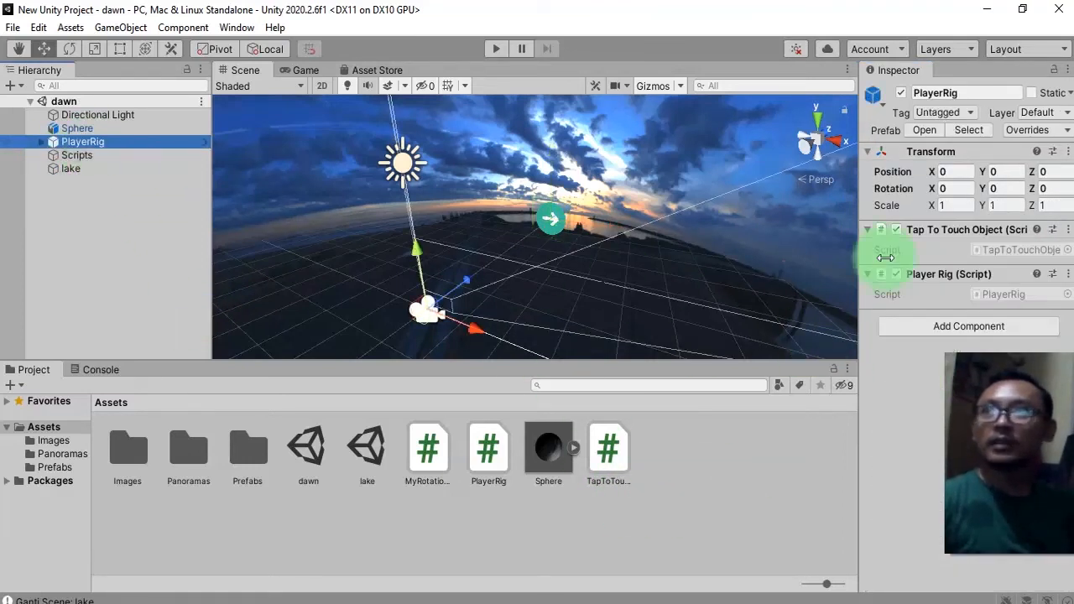
left_click(496, 50)
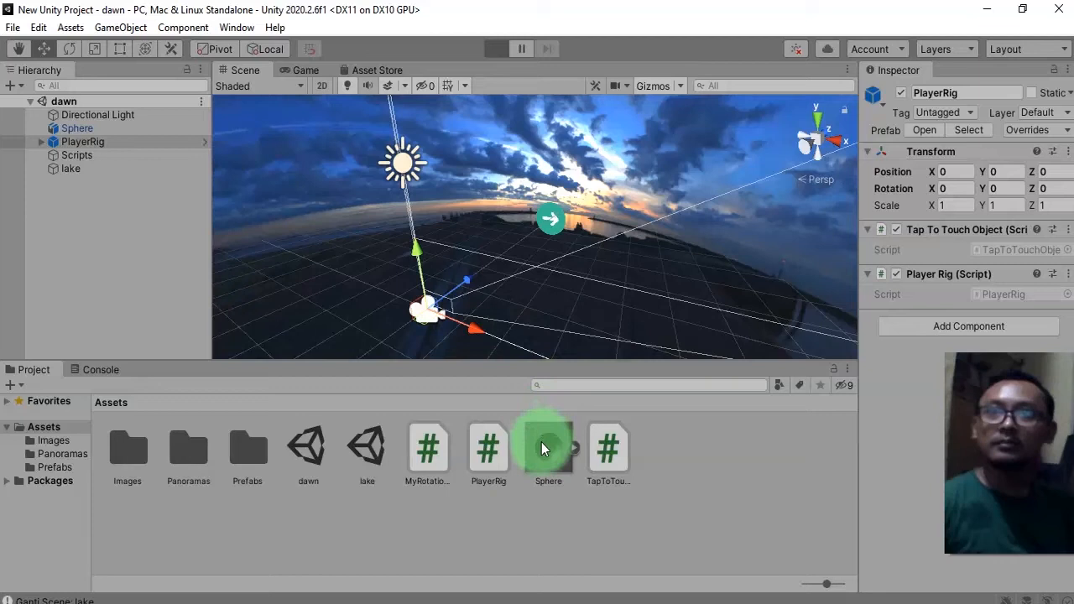
mouse_move(629, 285)
left_mouse_down()
mouse_move(603, 318)
mouse_move(667, 261)
mouse_move(620, 286)
left_mouse_up()
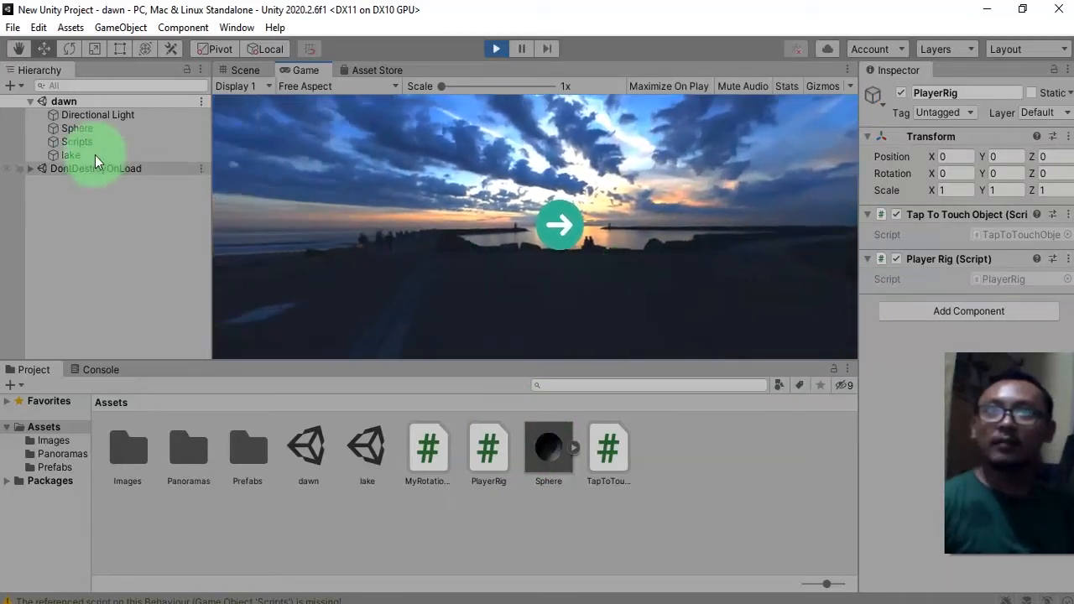
left_click(34, 168)
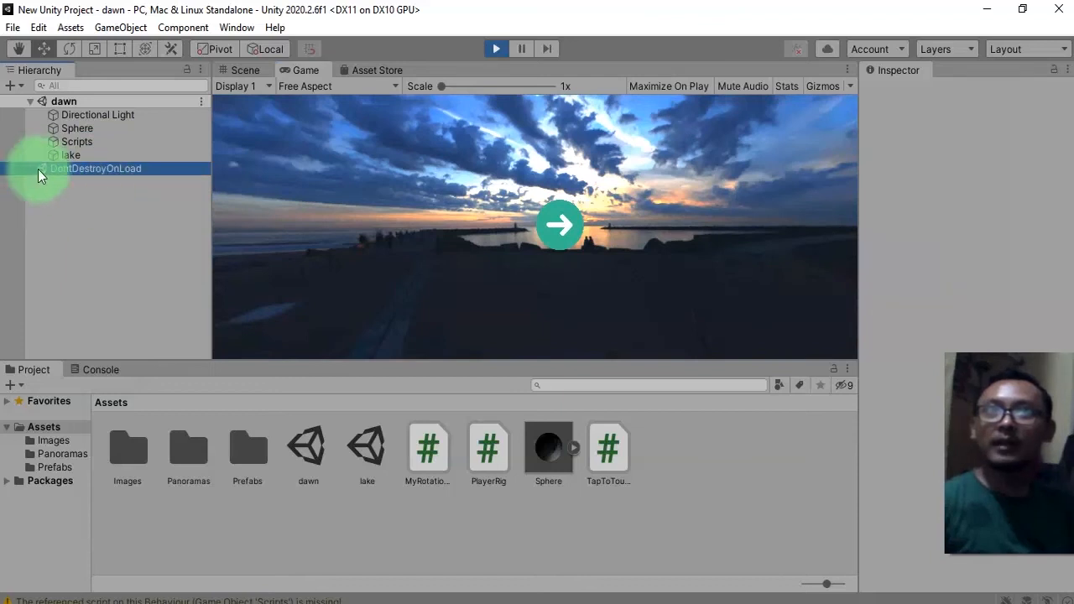
left_click(31, 170)
left_click(83, 181)
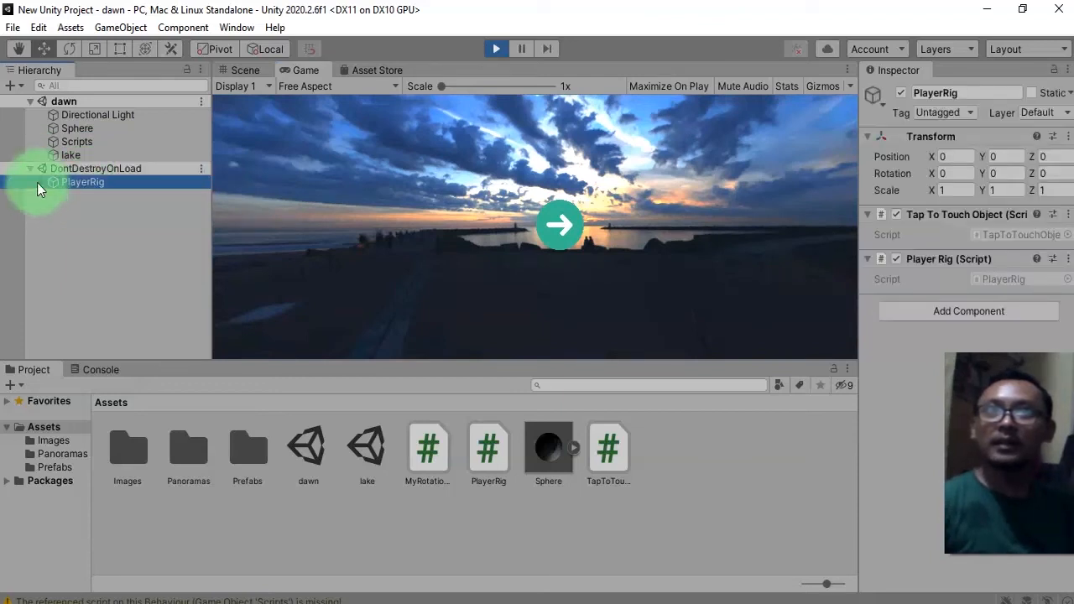
left_click(64, 171)
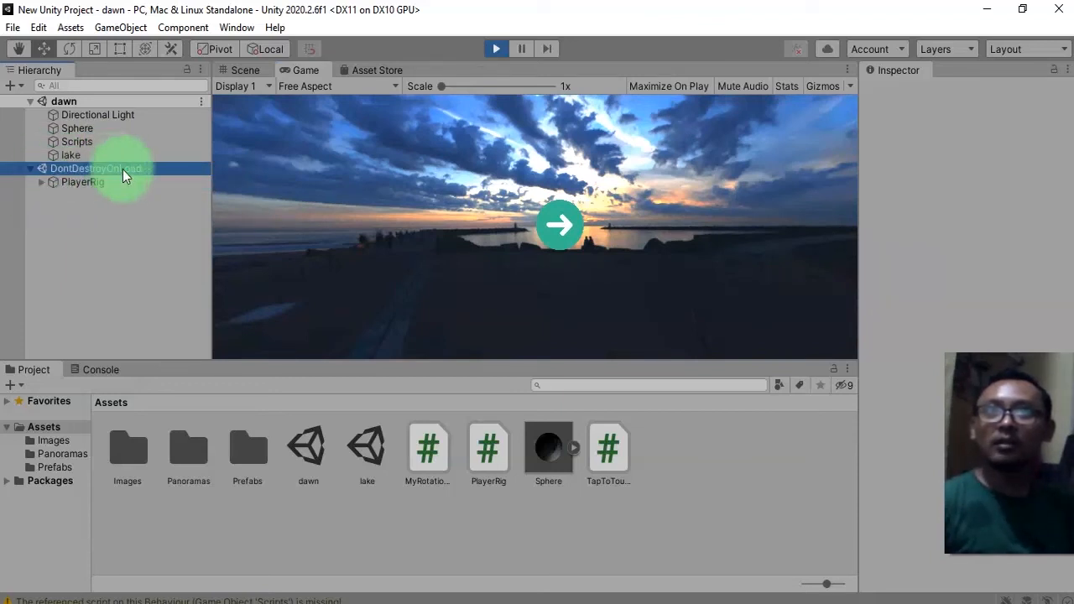
left_click(55, 185)
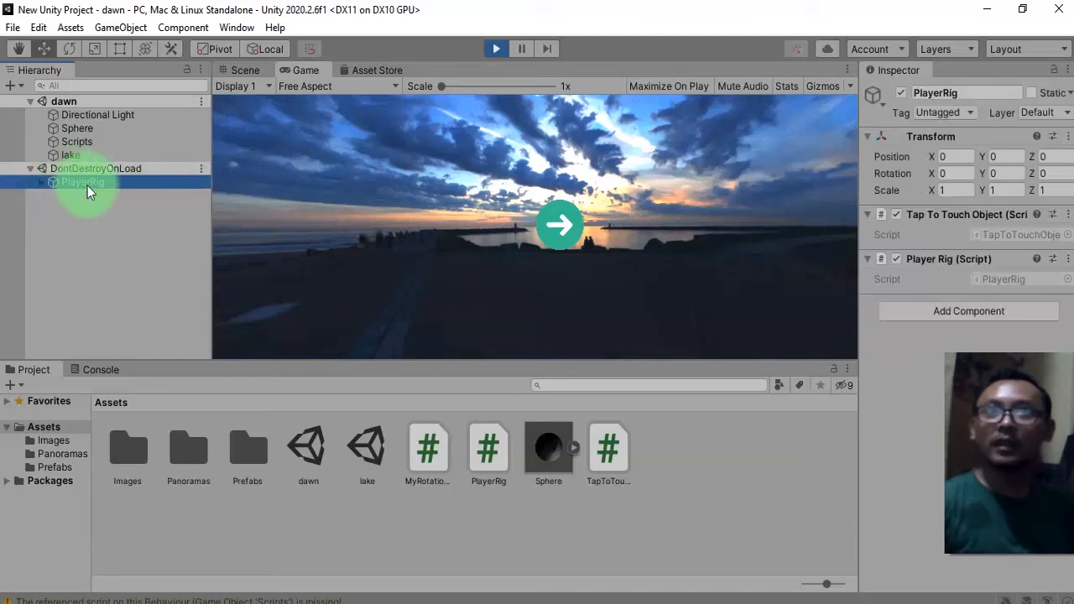
Tap the arrow to load the lake scene, look around the panorama in Scene and Game views, and stop playback.
left_click(565, 230)
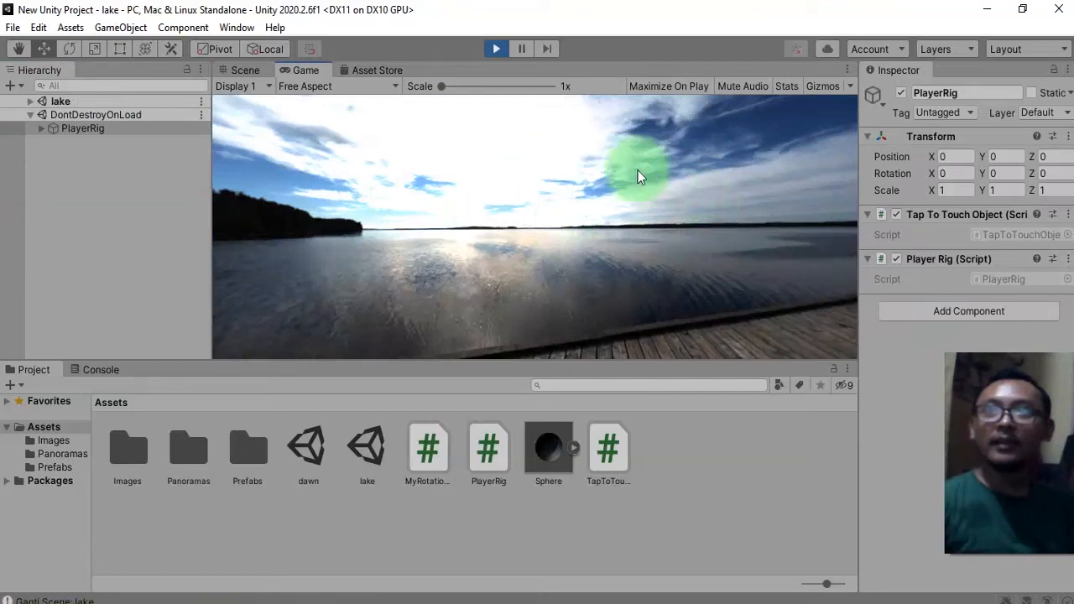
left_click(425, 217)
left_click_drag(424, 218, 50, 148)
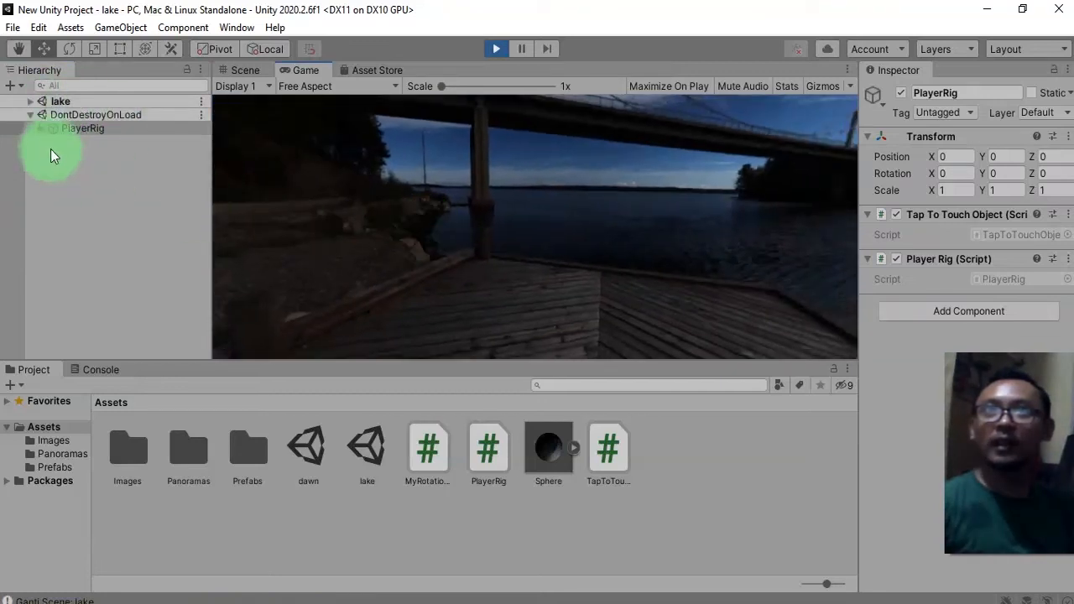
left_click(245, 70)
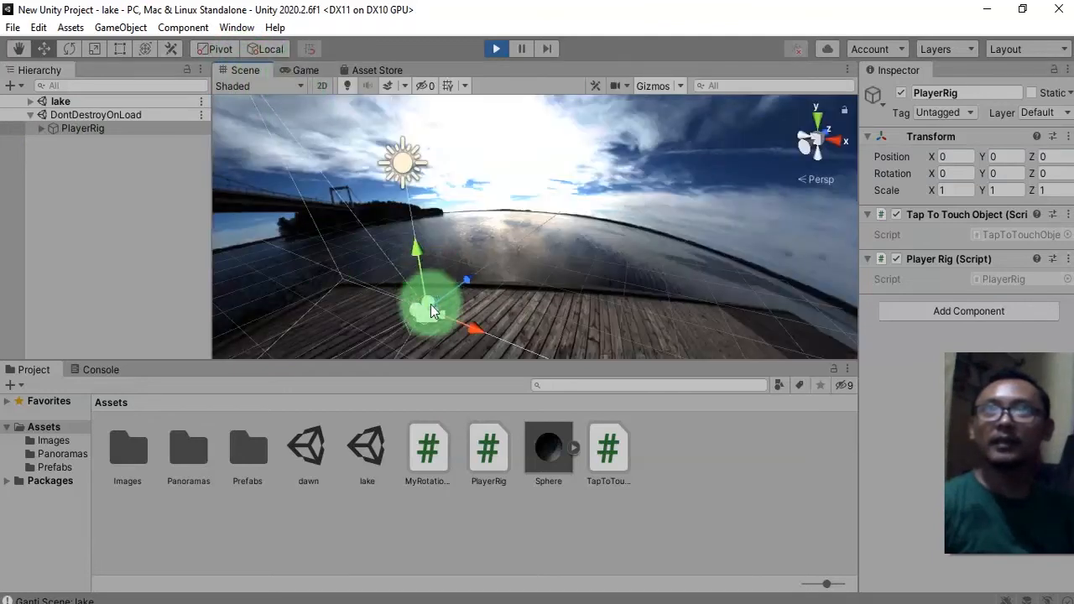
left_click(300, 72)
left_click_drag(622, 246, 593, 207)
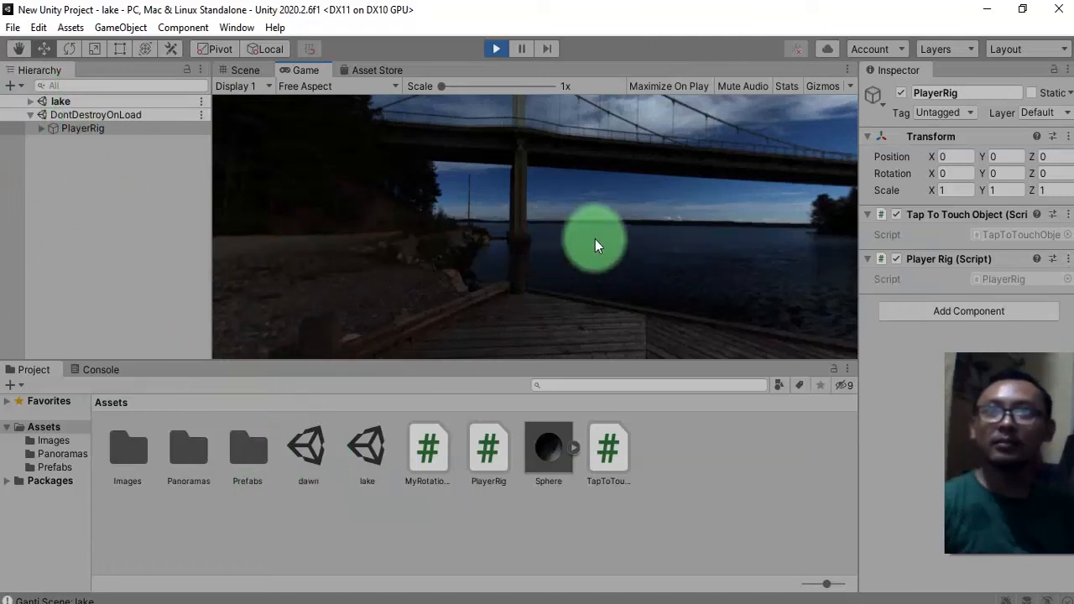
left_click_drag(595, 241, 495, 270)
left_click_drag(488, 227, 678, 235)
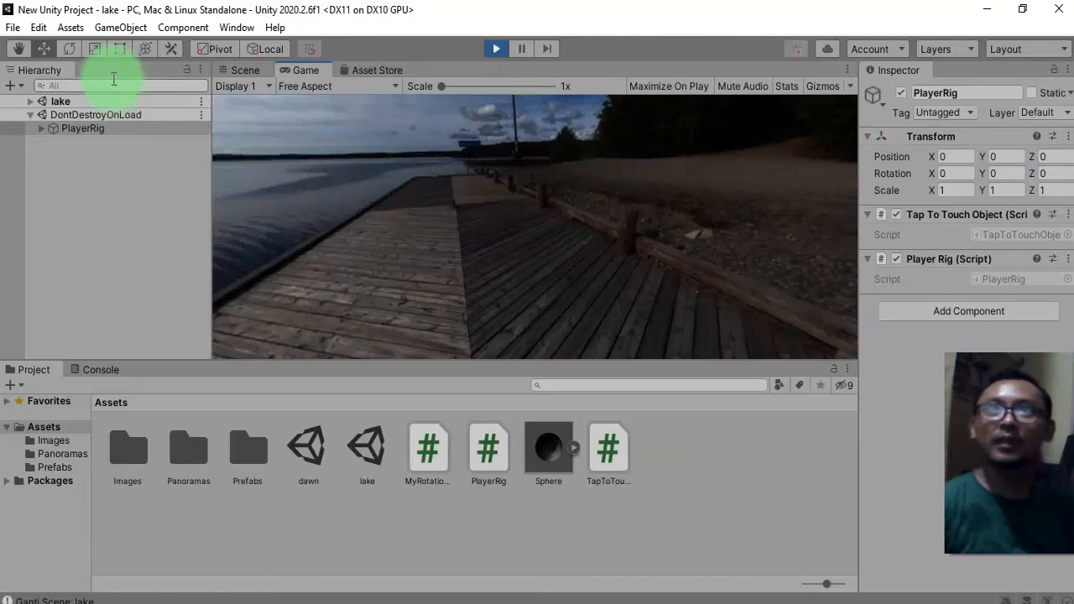
left_click(496, 49)
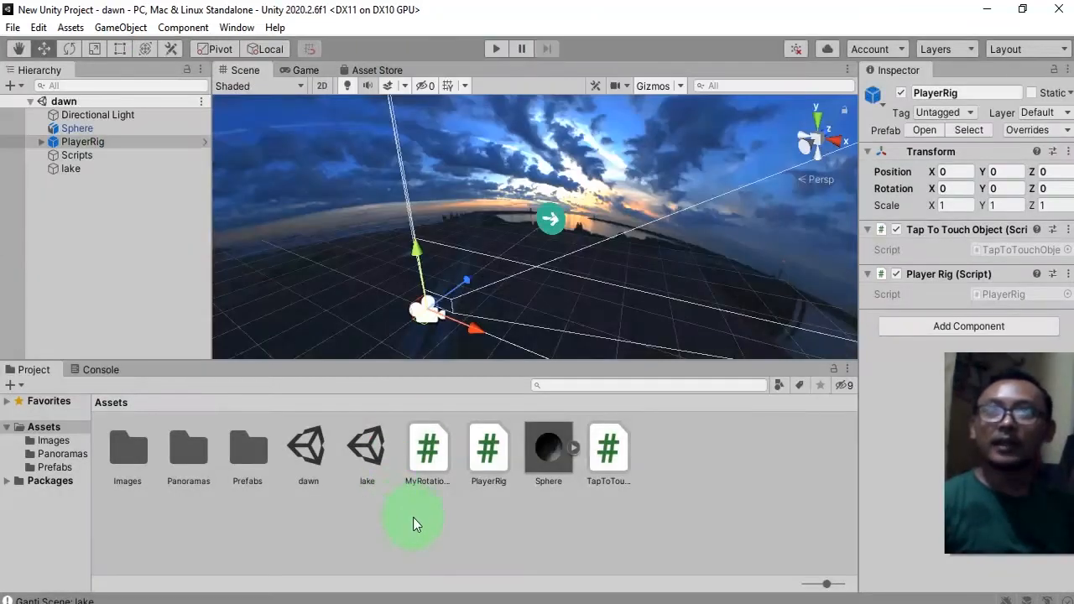
Turn the lake arrow object into a prefab inside the Prefabs folder.
left_click(338, 534)
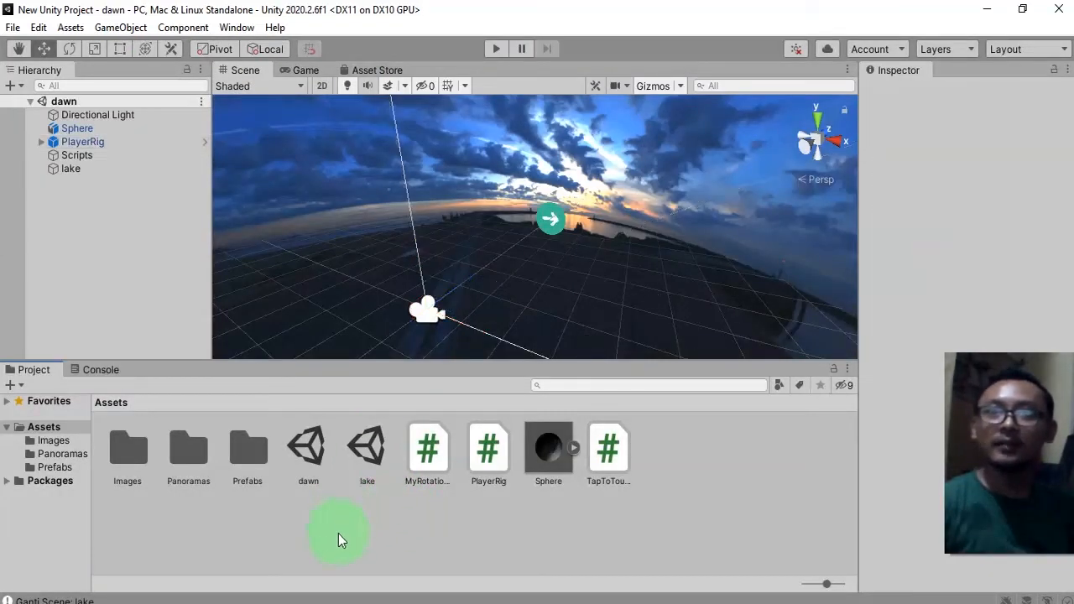
left_click(306, 457)
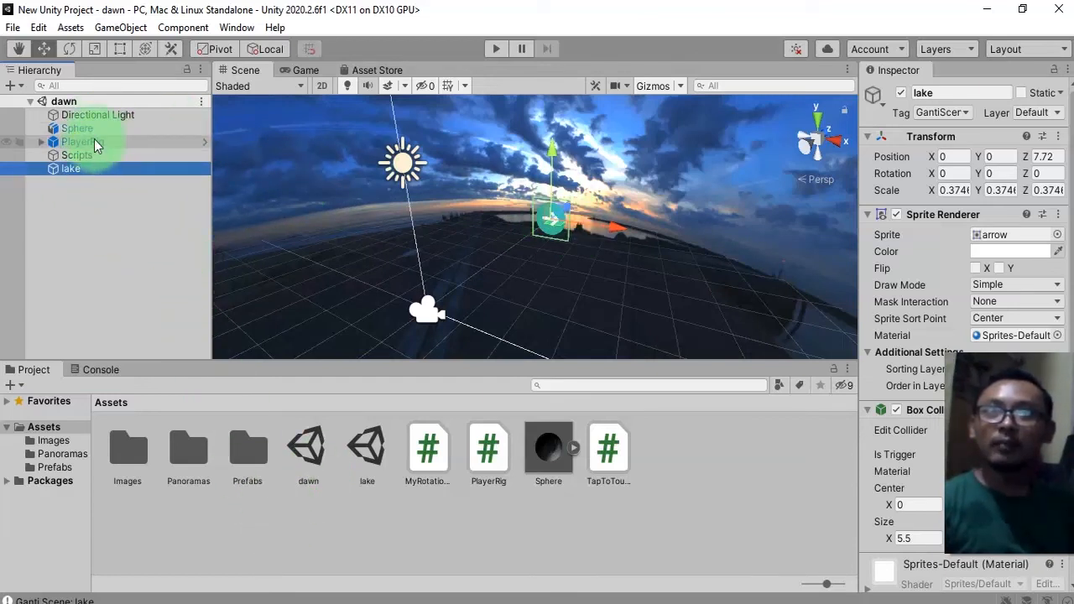
double_click(235, 453)
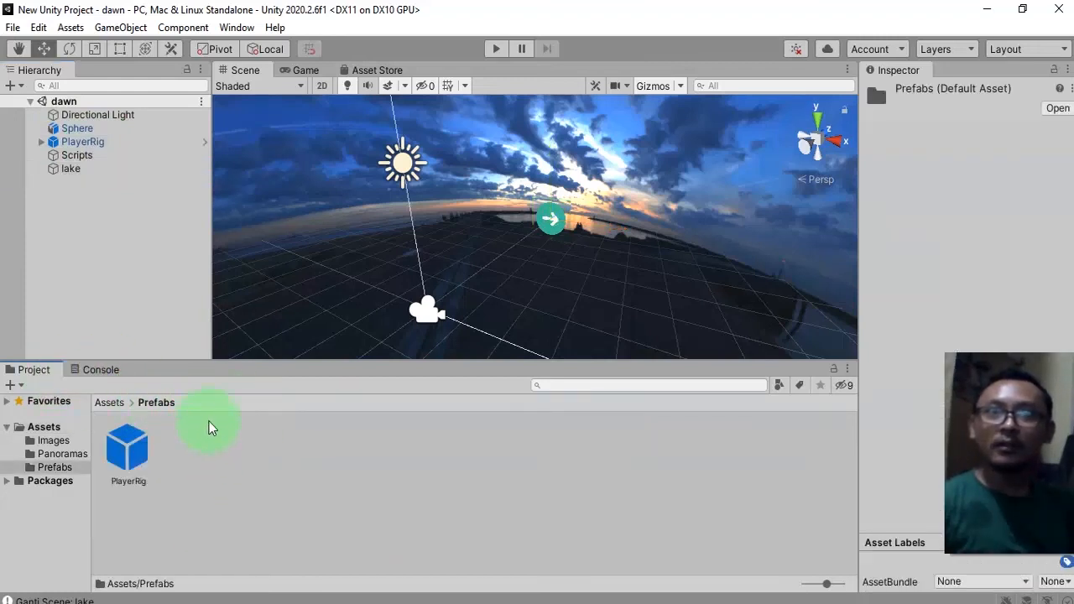
left_click(72, 169)
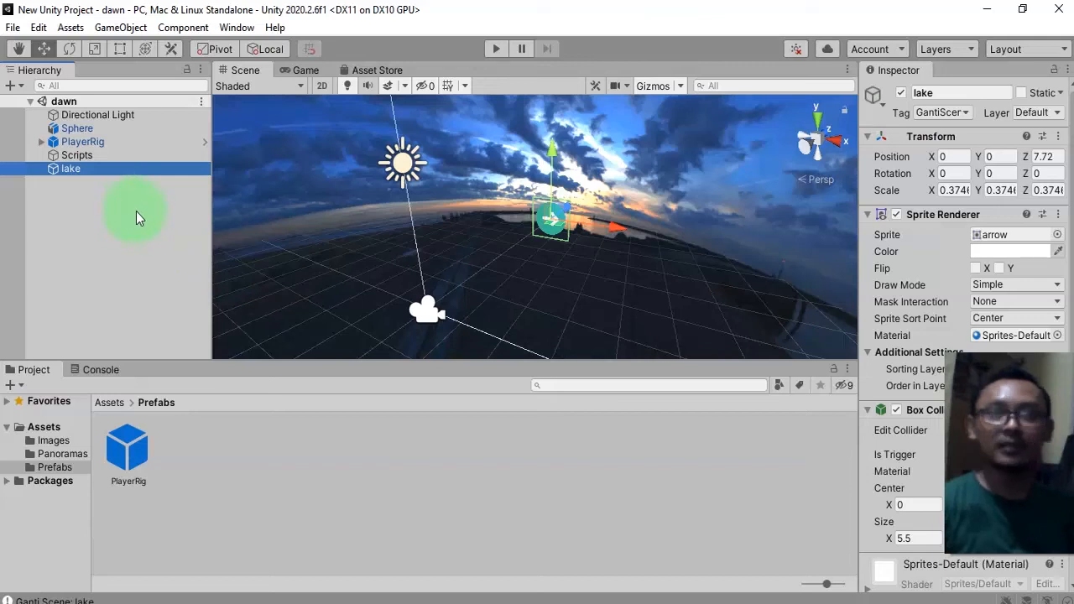
left_click_drag(71, 175, 281, 483)
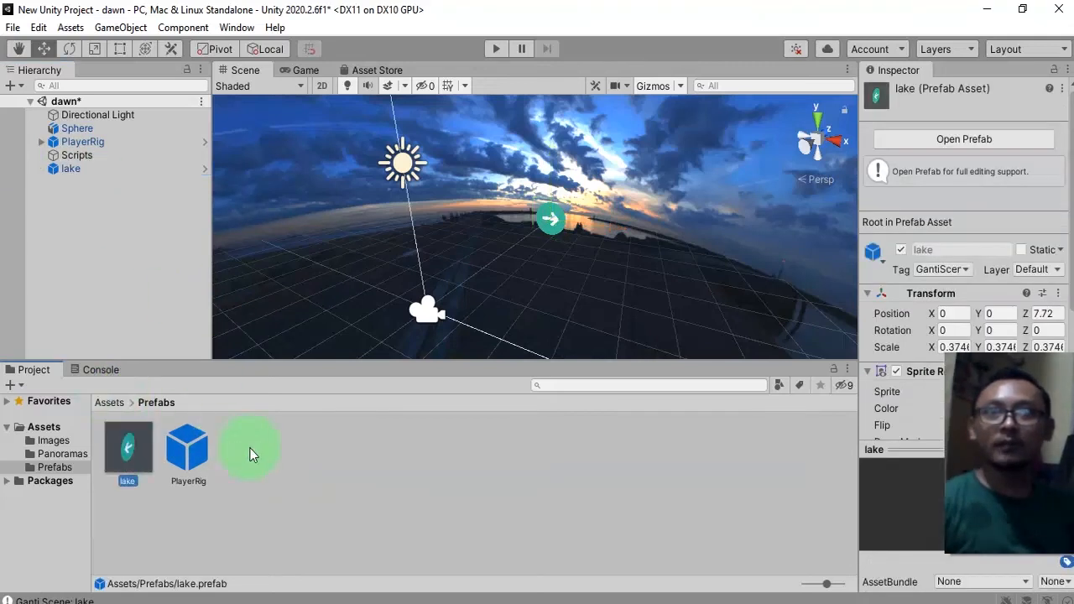
Rename the lake prefab asset to Hotspot.
left_click(135, 483)
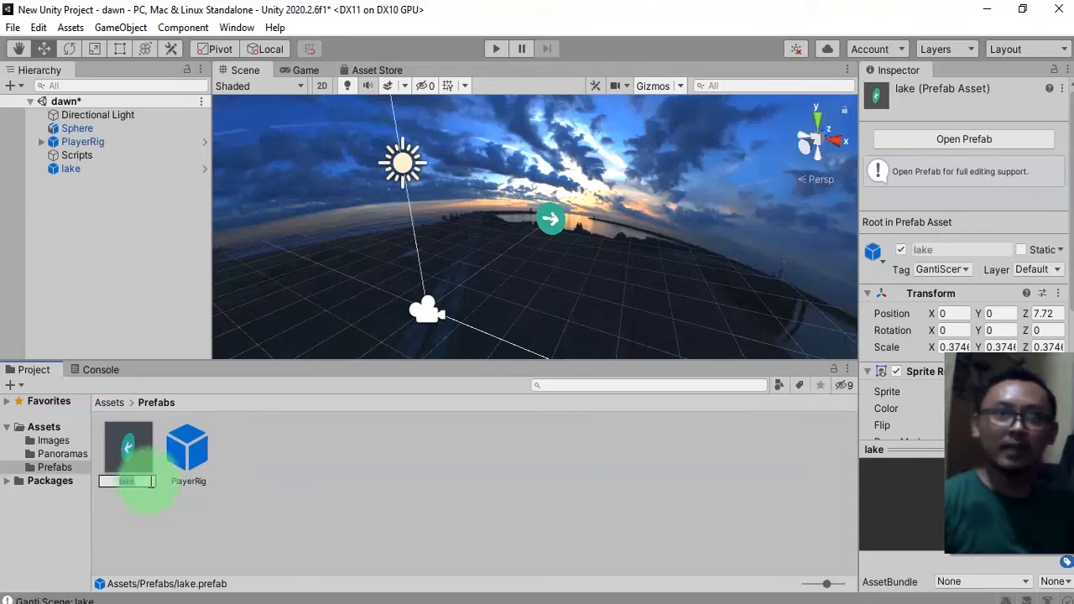
type("Hotspot")
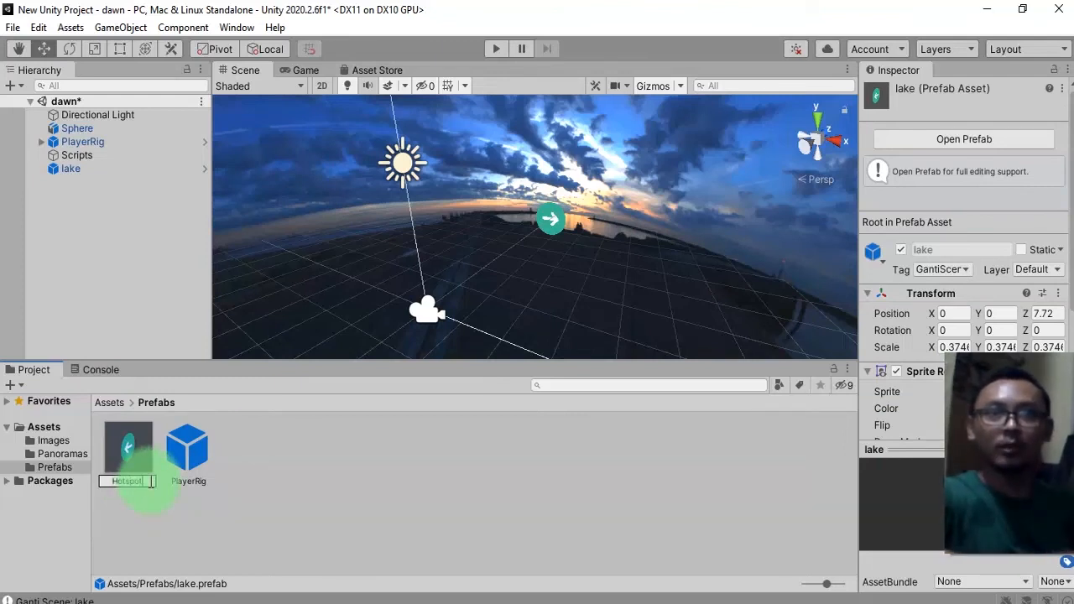
key("Return")
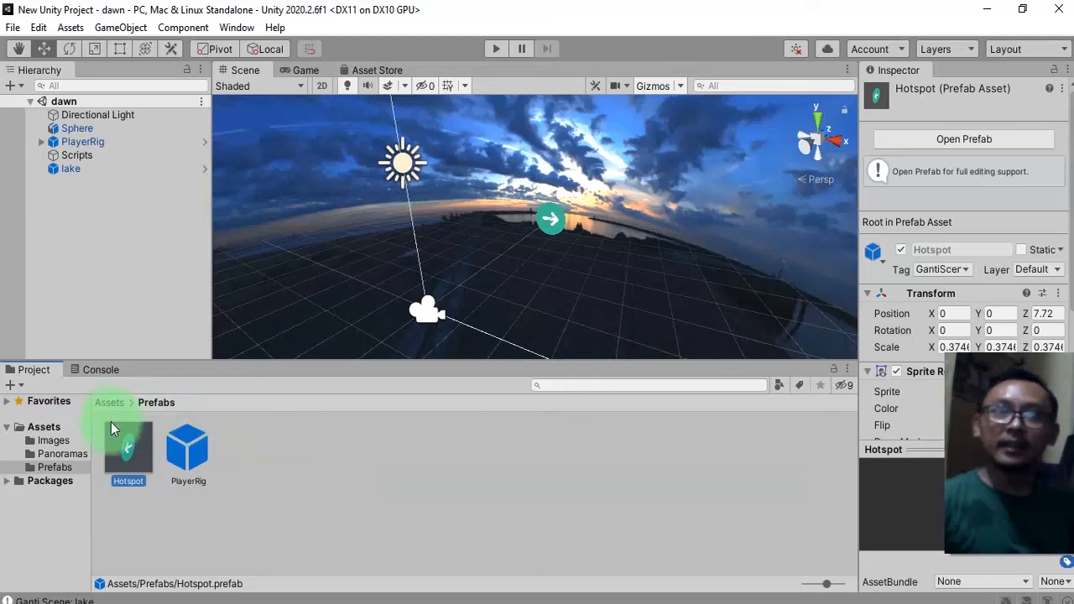
Open the lake scene and add an instance of the Hotspot prefab to its hierarchy.
left_click(110, 404)
double_click(379, 452)
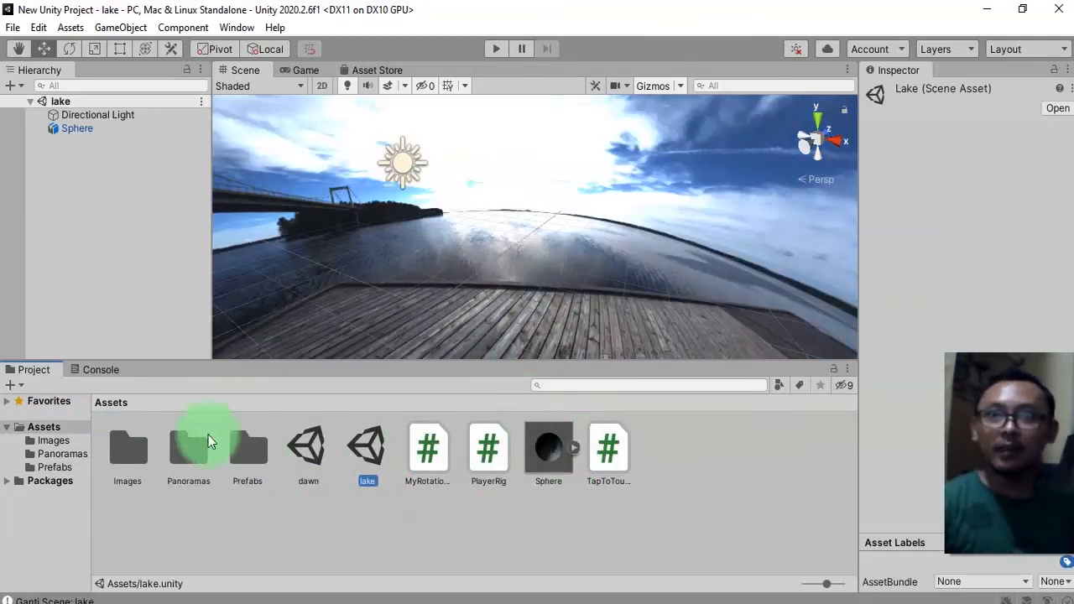
double_click(254, 462)
left_click_drag(126, 453, 139, 280)
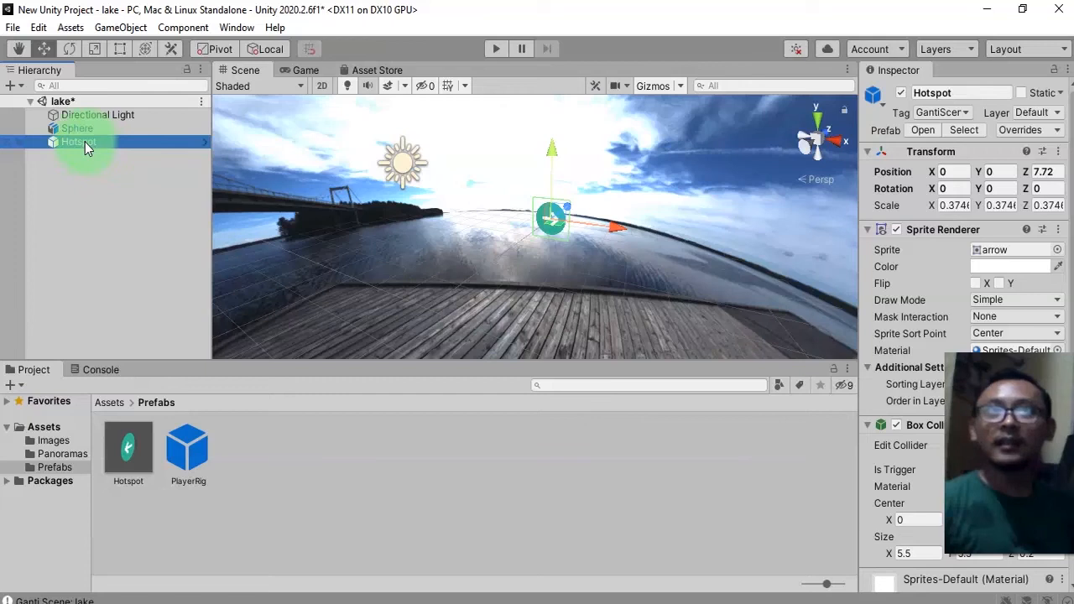
Rename the Hotspot instance in the lake scene to dawn.
left_click(109, 403)
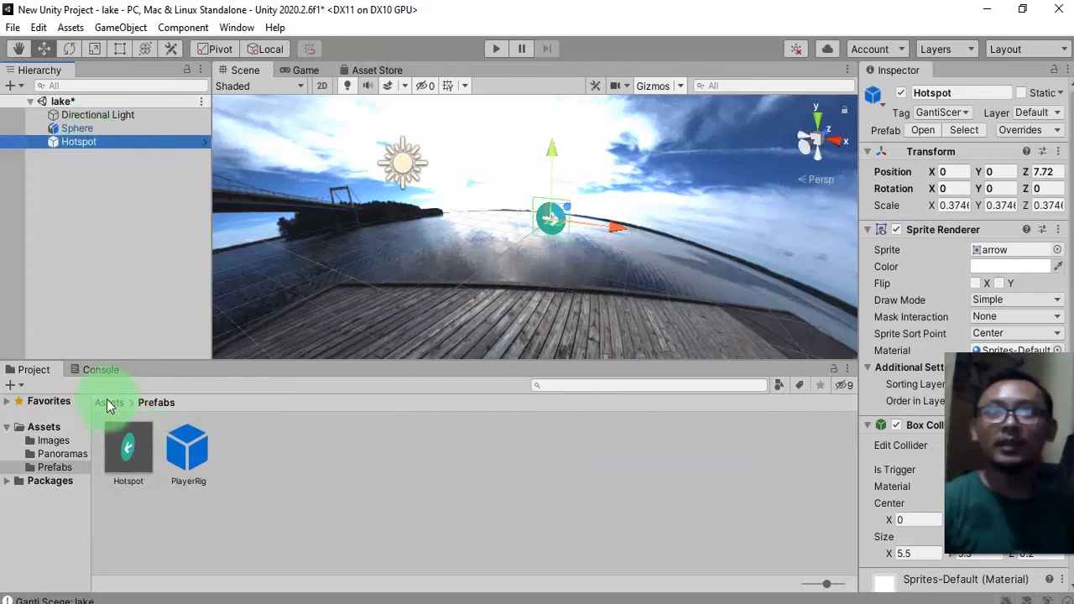
left_click(305, 453)
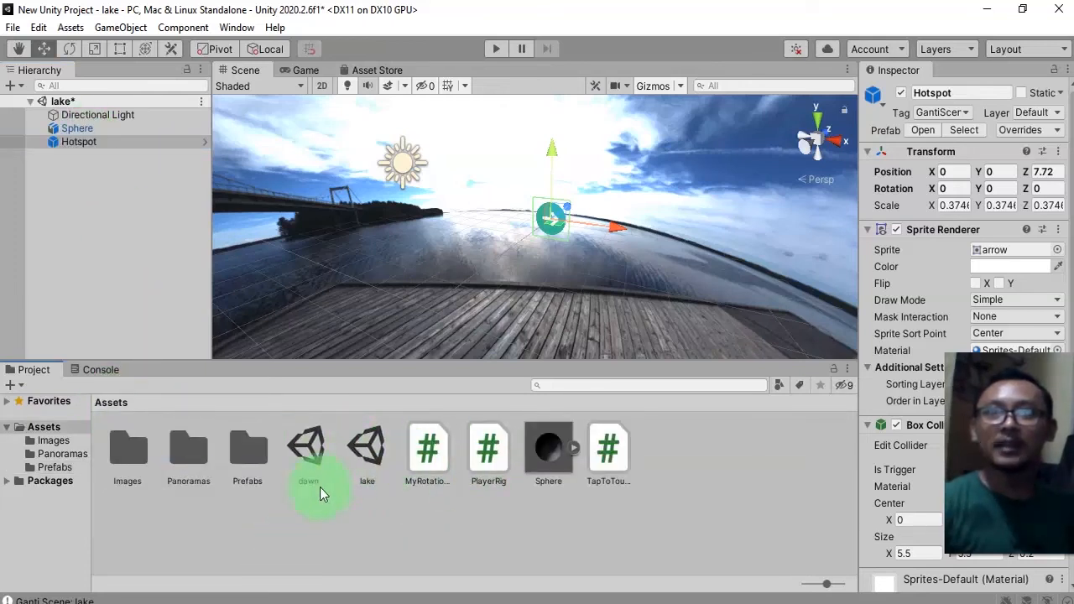
left_click(315, 484)
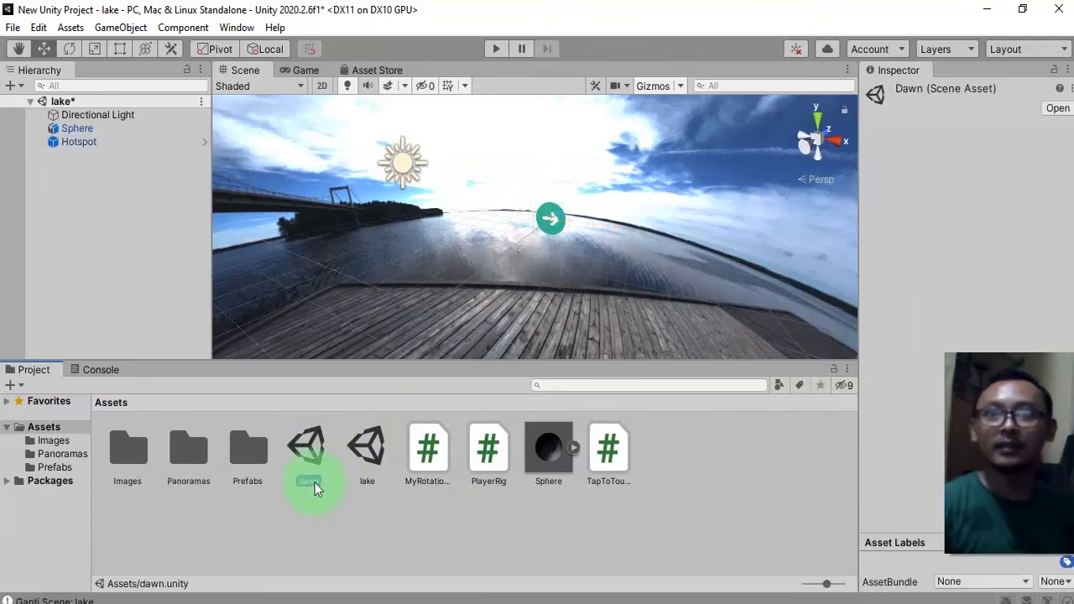
left_click(314, 483)
left_click(88, 142)
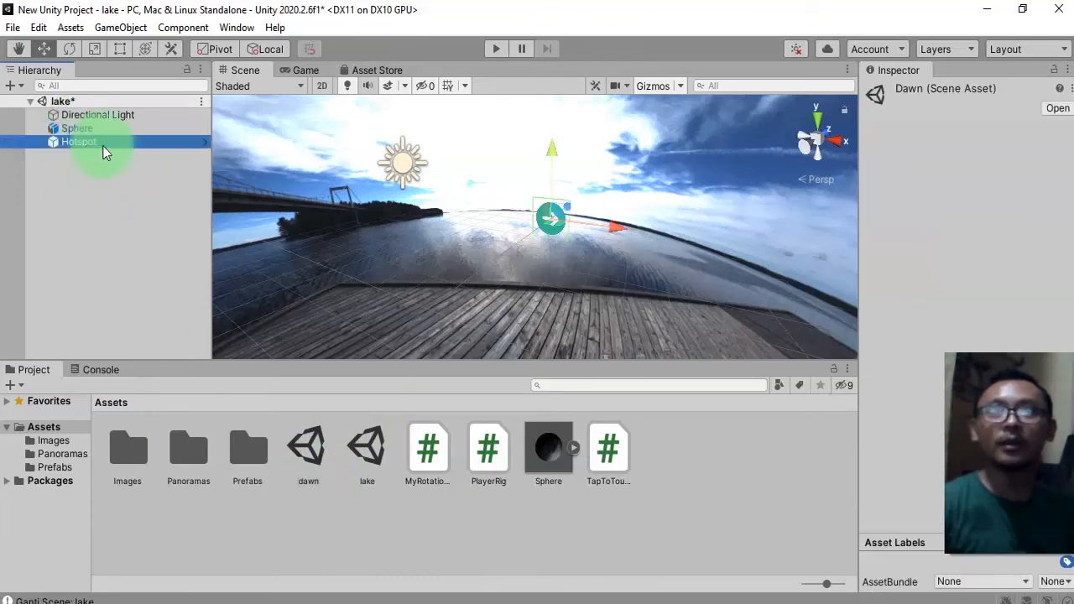
left_click(89, 143)
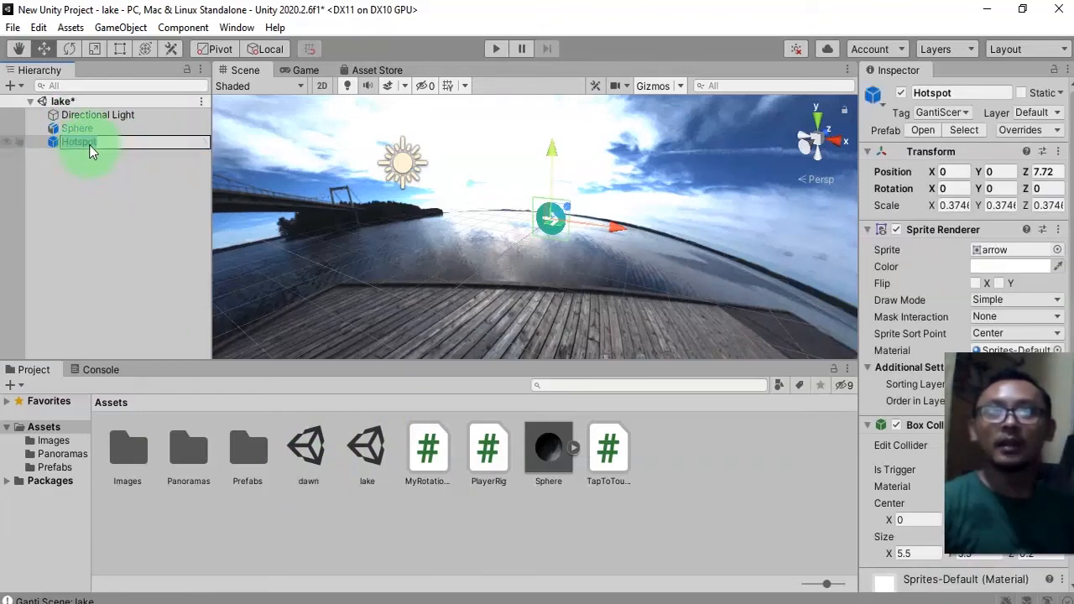
type("dawn")
key("Return")
Move the dawn arrow beside the bridge to about X -6.65, Z -5.26 and rotate it about -127 degrees on Y to face the camera.
right_click_drag(681, 259, 569, 217)
left_click_drag(569, 218, 285, 211)
right_click_drag(286, 211, 412, 173)
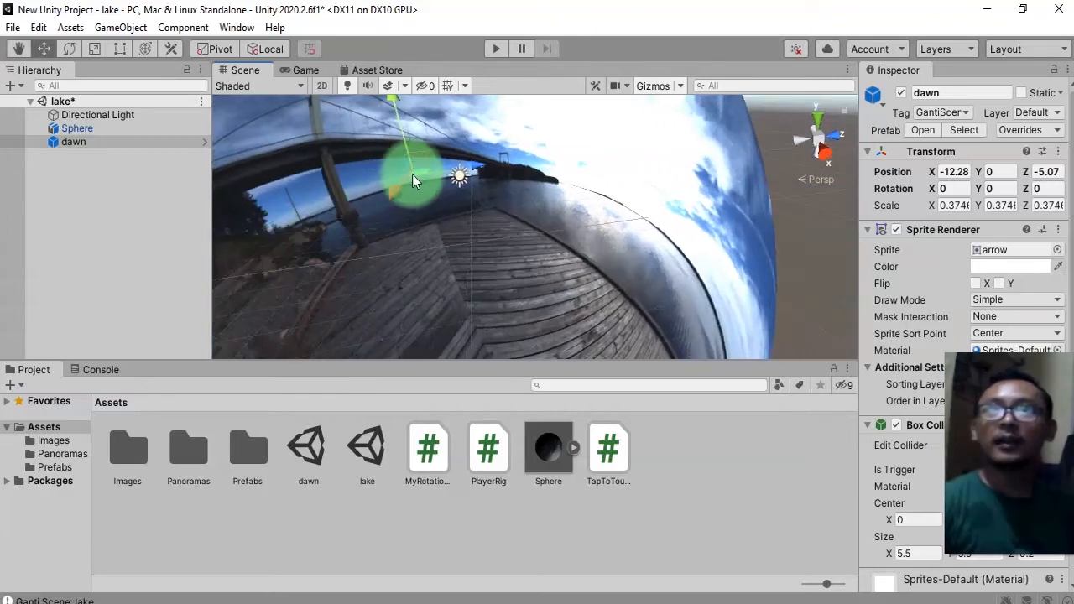
left_click_drag(420, 173, 717, 215)
left_click(71, 48)
right_click_drag(499, 283, 552, 245)
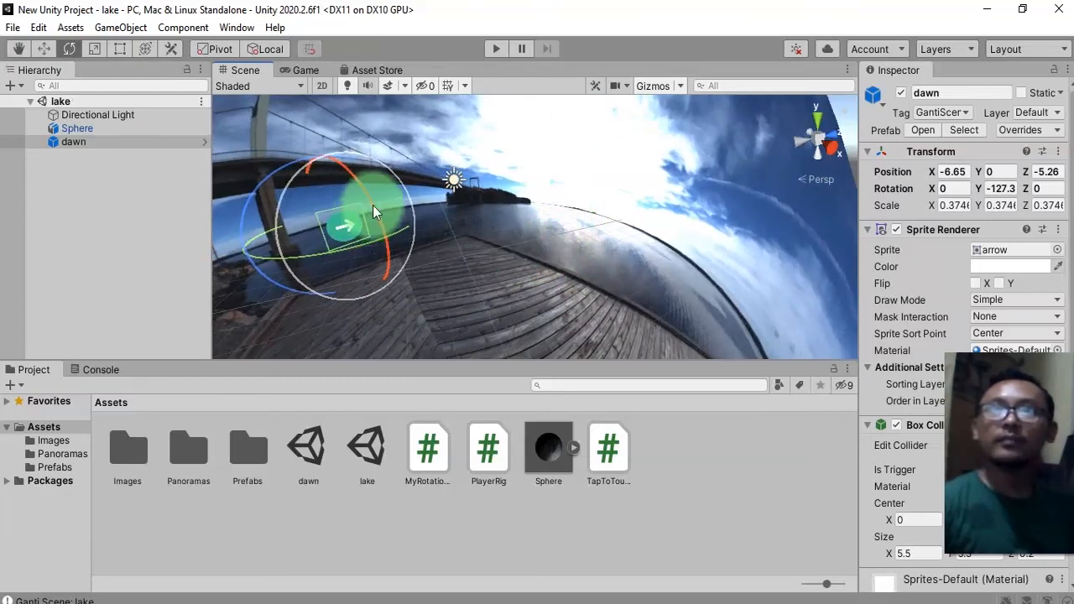
left_click_drag(366, 180, 505, 230)
right_click_drag(561, 242, 556, 293)
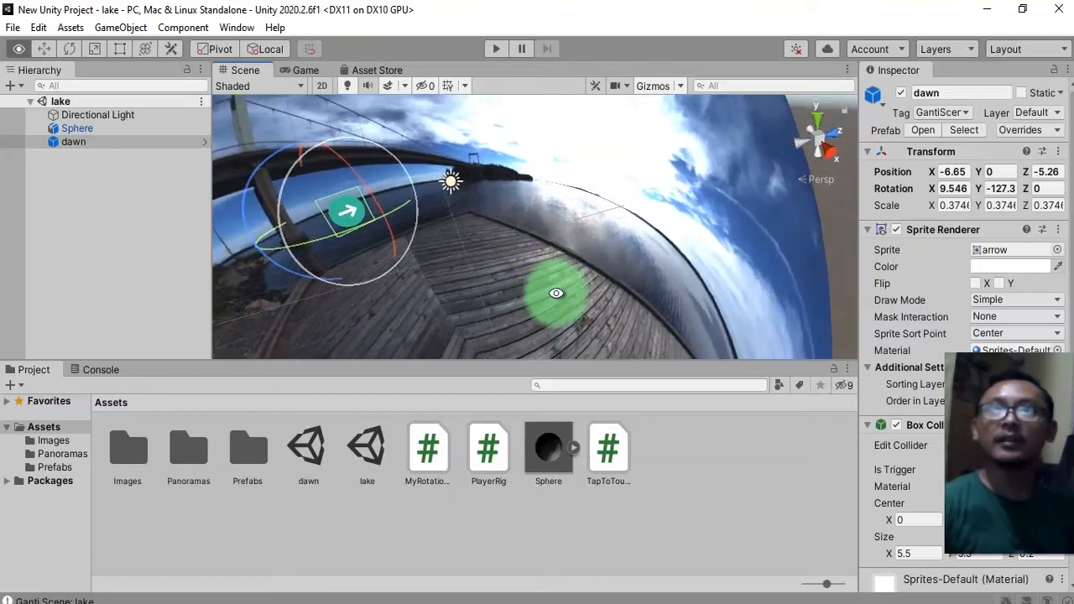
Open the dawn scene from the Assets folder.
left_click(349, 532)
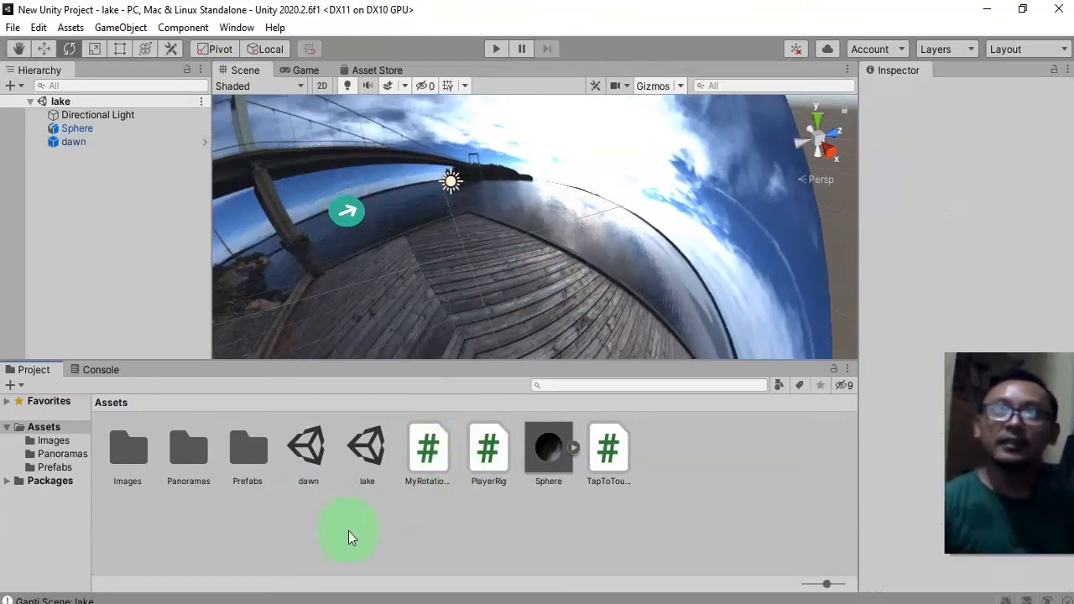
double_click(307, 457)
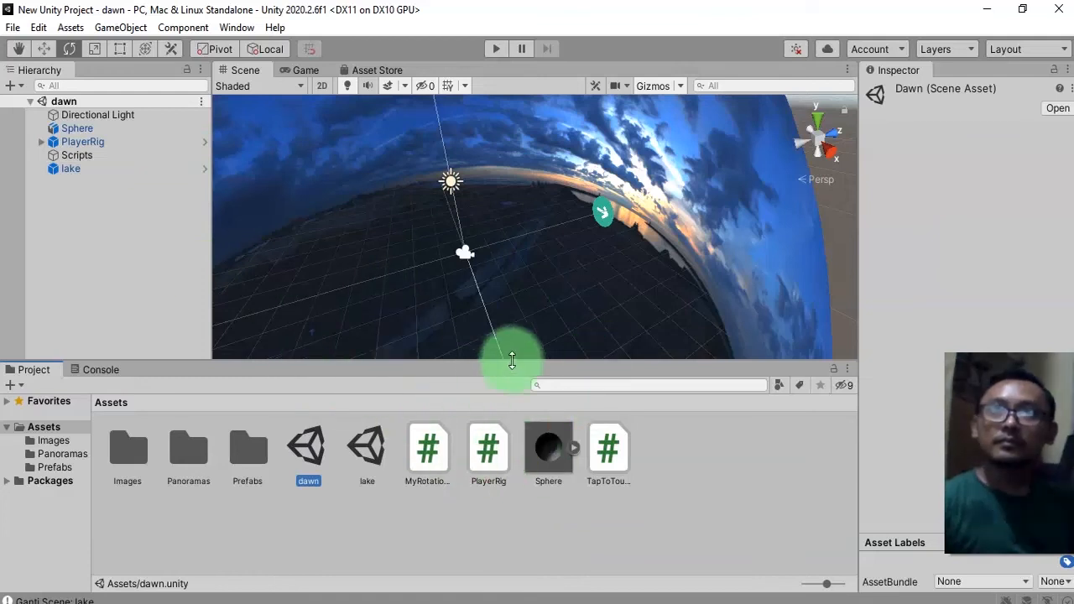
left_click(314, 528)
left_click(311, 453)
left_click(355, 526)
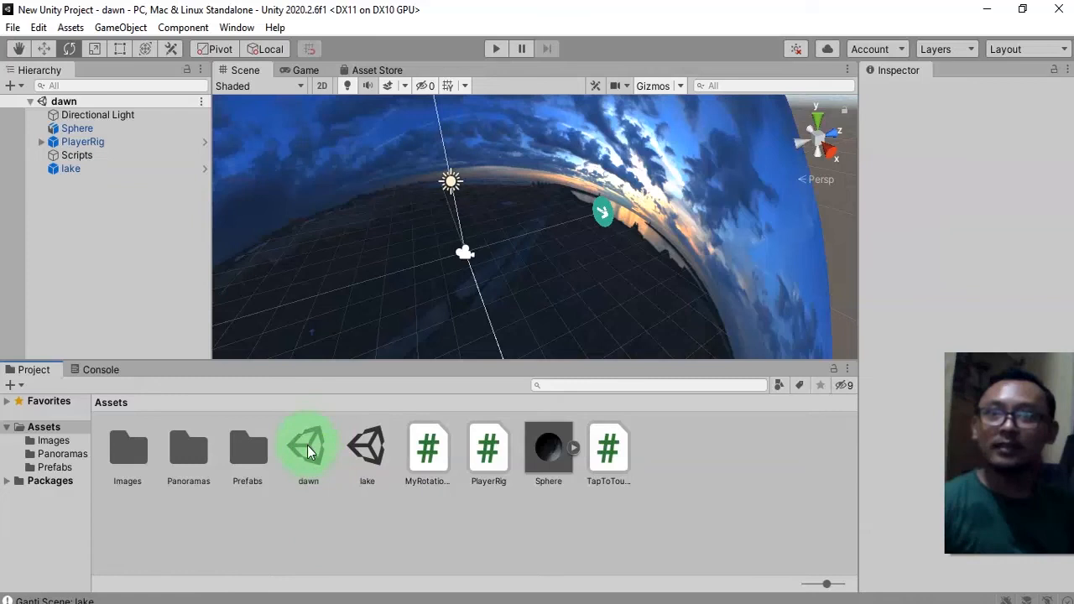
left_click(307, 449)
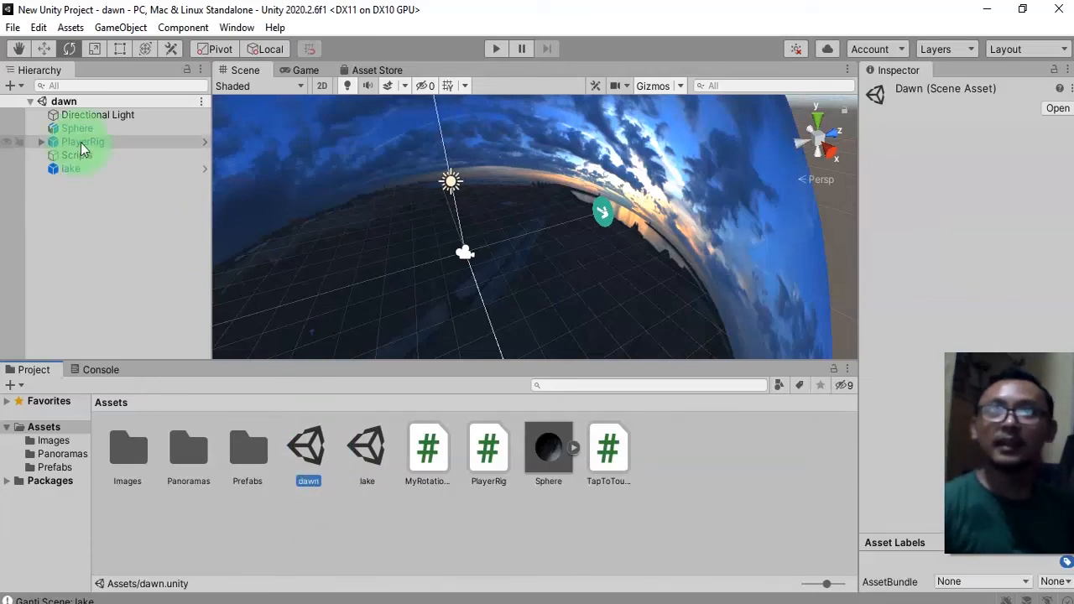
Review the scenes listed in the build settings.
left_click(13, 27)
left_click(107, 230)
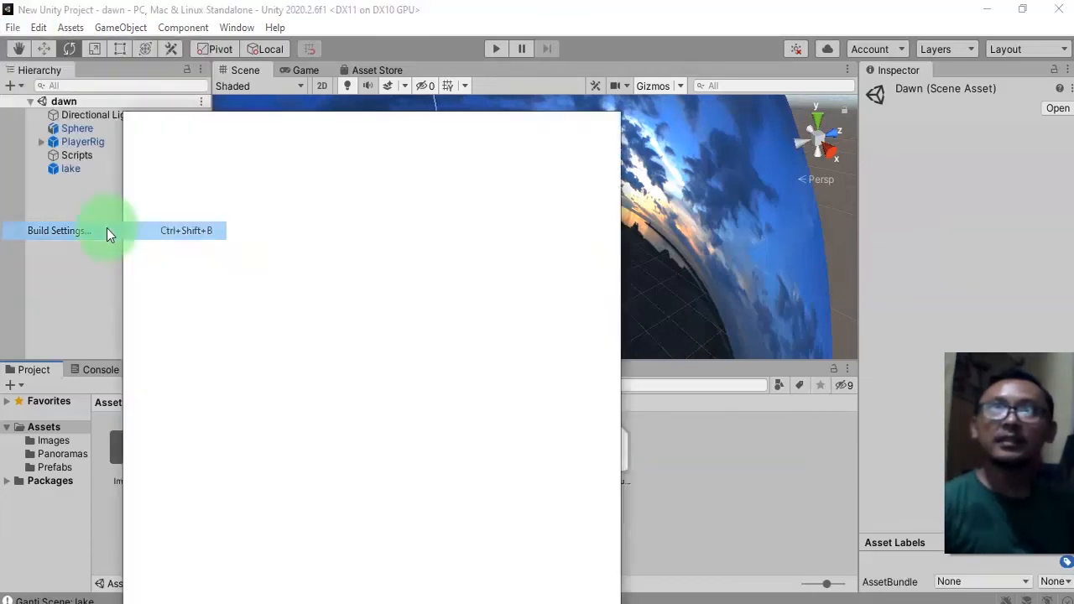
left_click(158, 154)
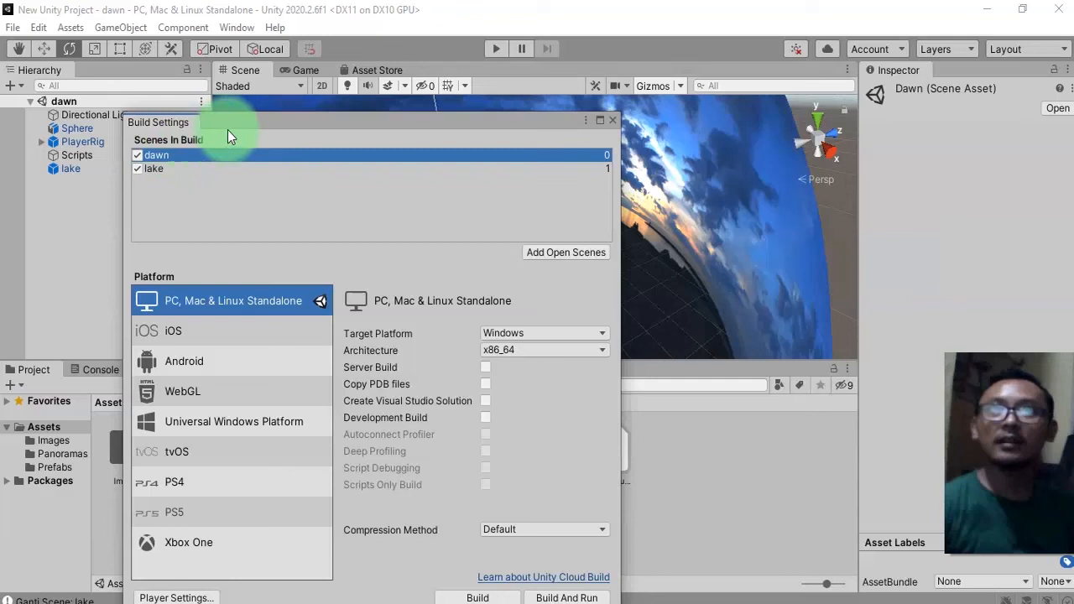
left_click(613, 123)
Play the dawn scene, tap the arrow to load the lake scene, look around, and tap the dawn arrow to return.
left_click(496, 48)
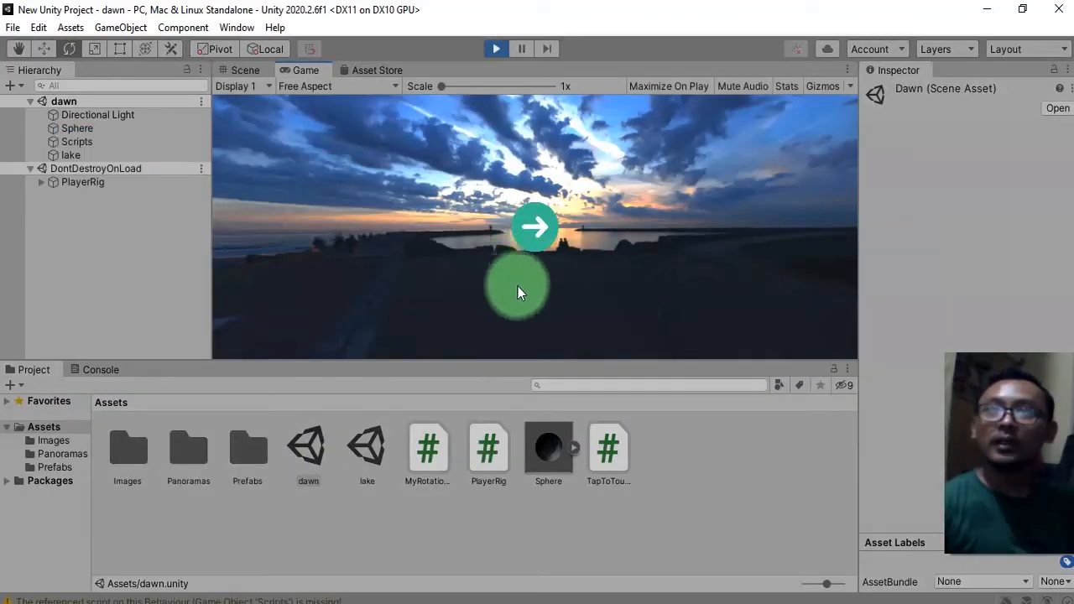
left_click_drag(518, 287, 552, 202)
left_click(521, 249)
left_click_drag(720, 259, 527, 257)
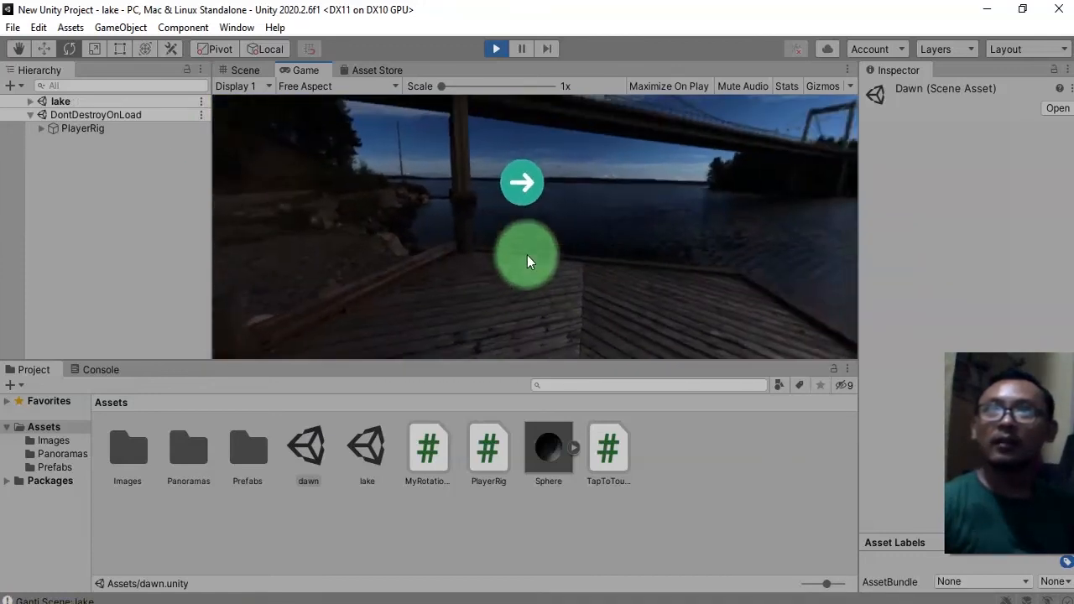
left_click(523, 200)
left_click_drag(705, 267, 434, 221)
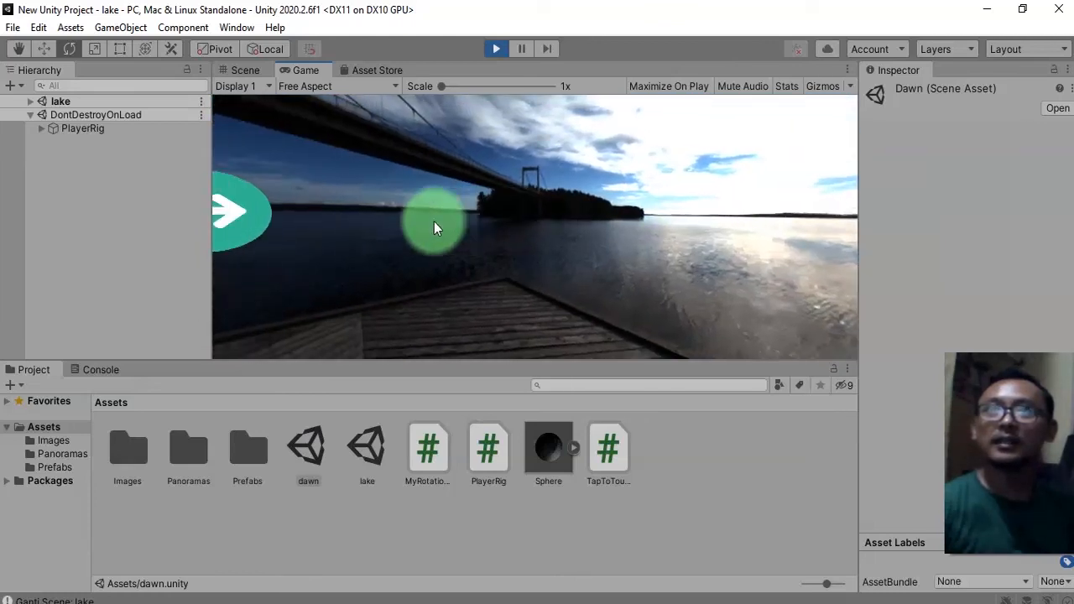
left_click(221, 209)
left_click_drag(315, 252, 470, 274)
left_click(441, 224)
Inspect the console warnings and the PlayerRig objects under DontDestroyOnLoad, then stop playback.
left_click(130, 405)
left_click(97, 370)
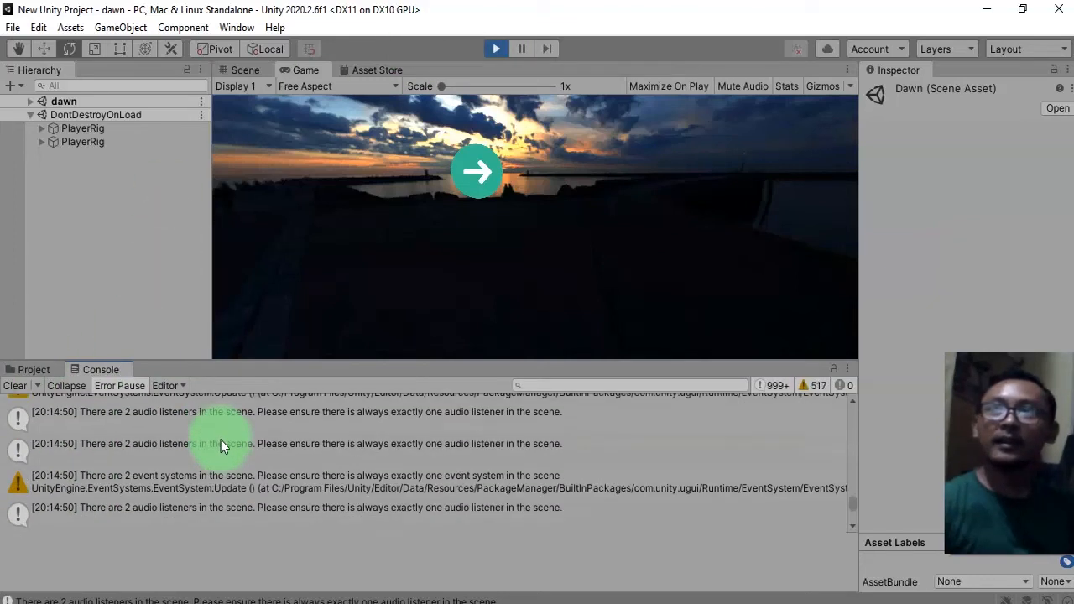
scroll(217, 438, "up", 2)
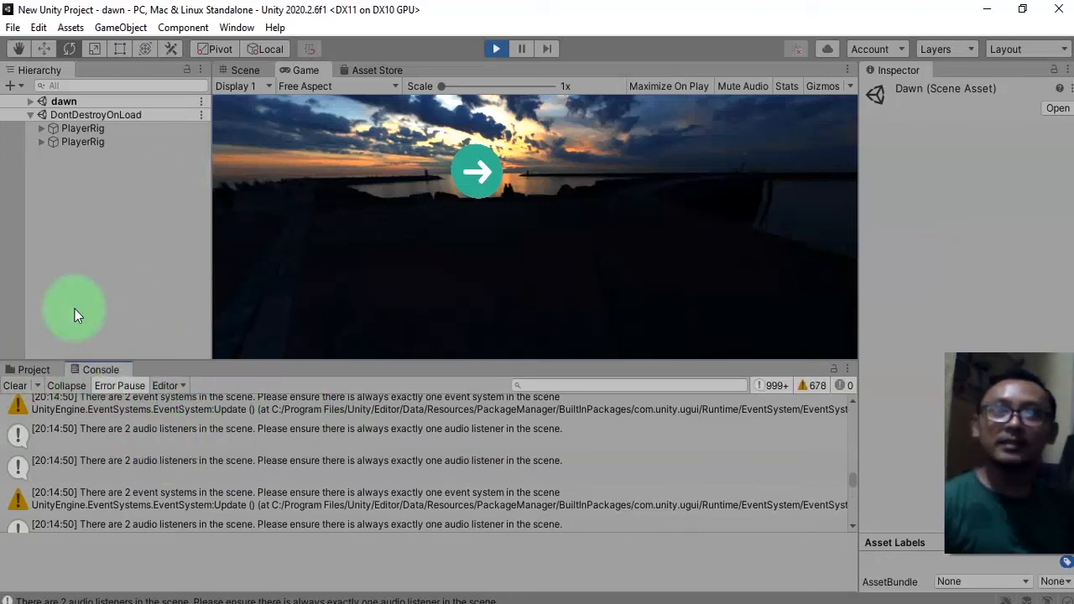
left_click(104, 141)
left_click(106, 131)
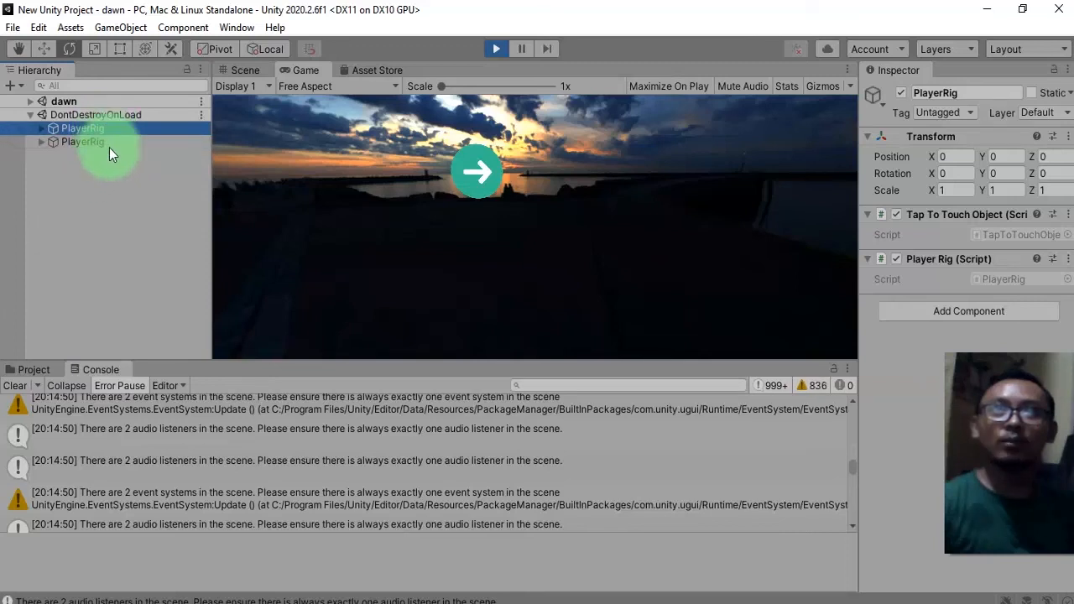
left_click(163, 193)
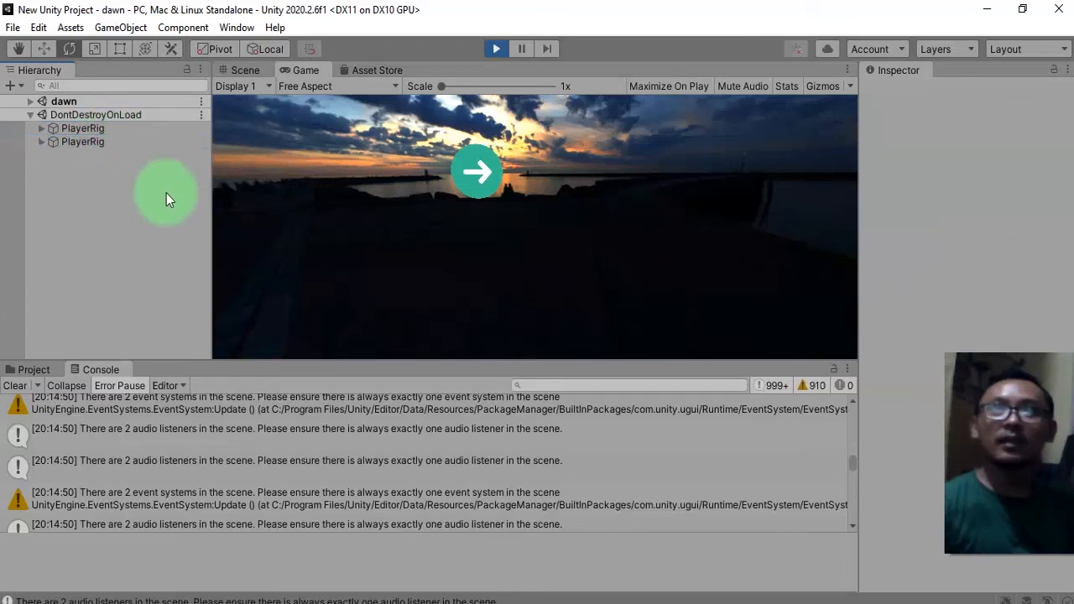
left_click(100, 140)
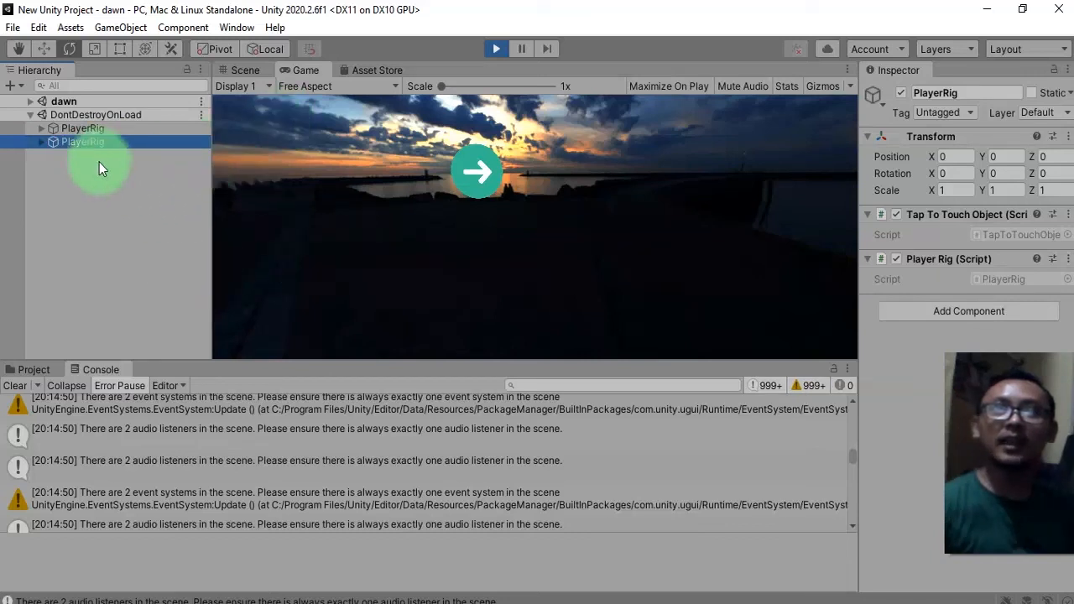
left_click(494, 49)
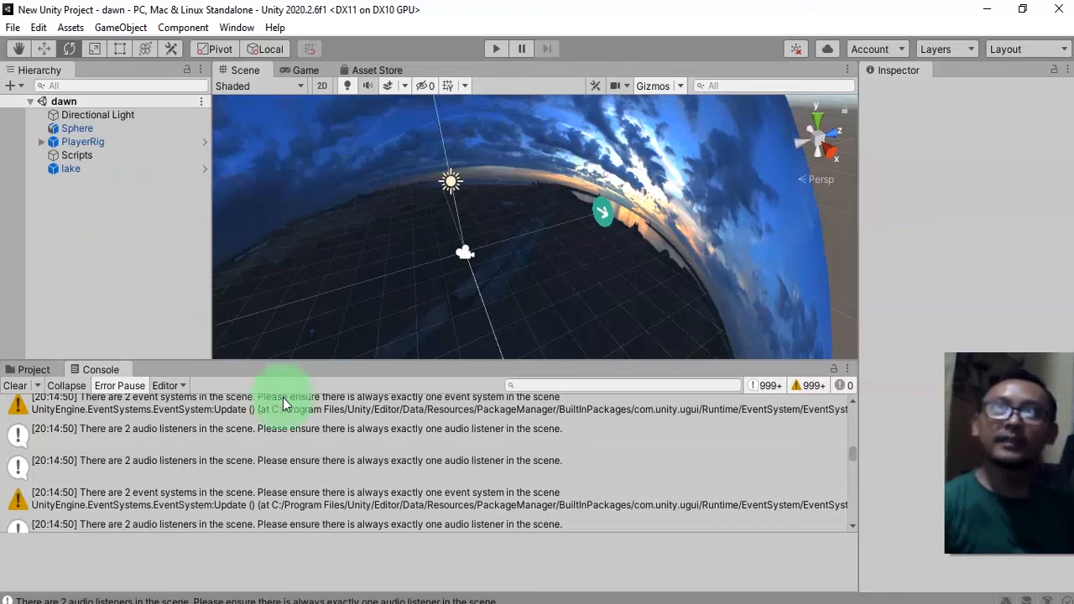
Create a new scene named init in the Assets folder.
left_click(23, 369)
left_click(334, 534)
right_click(345, 547)
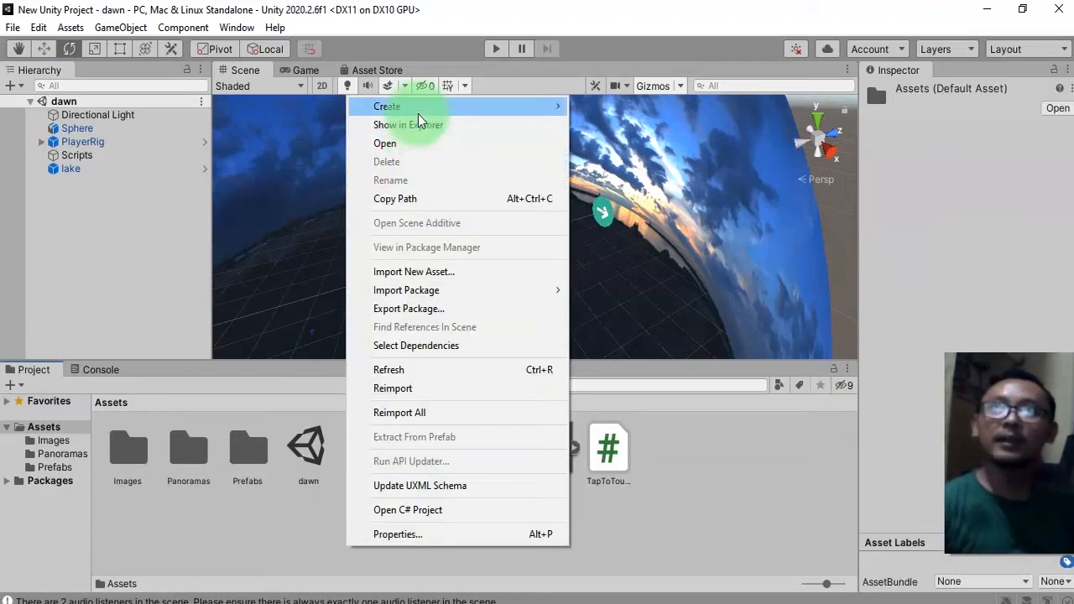
mouse_move(403, 106)
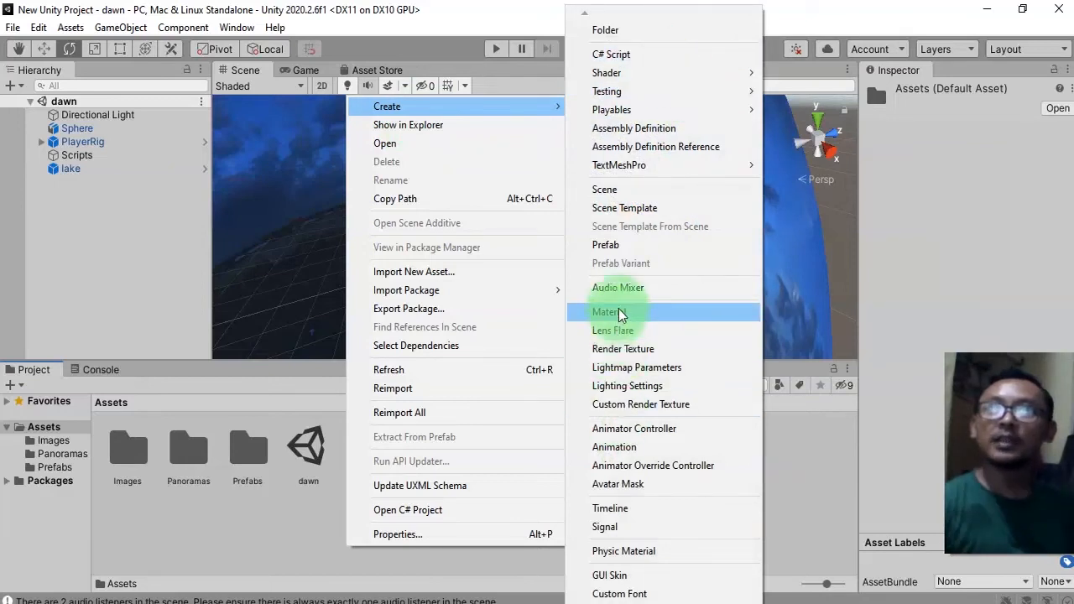
left_click(634, 190)
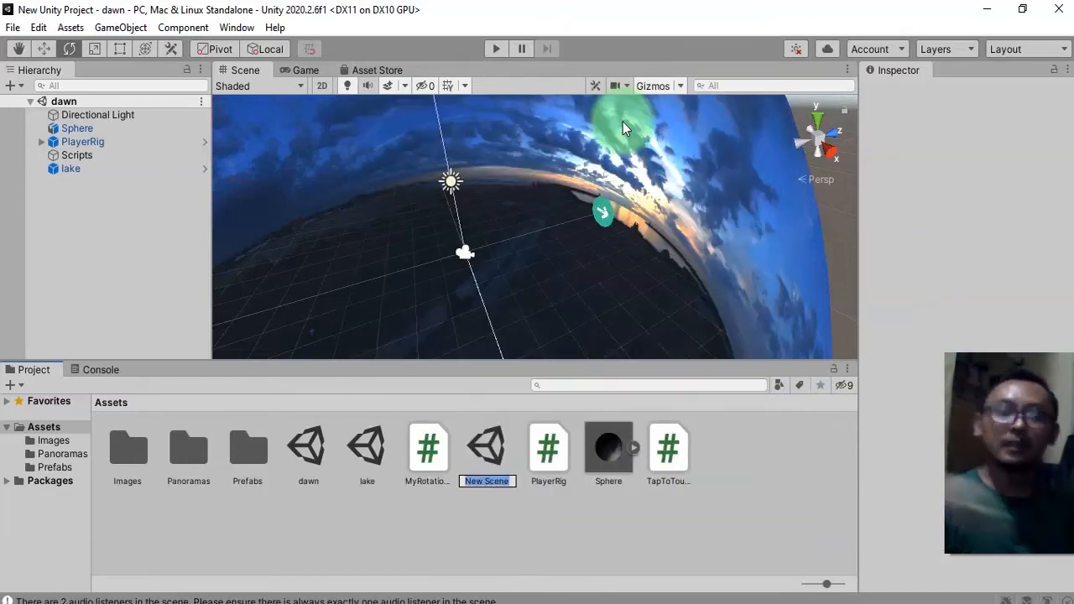
type("init")
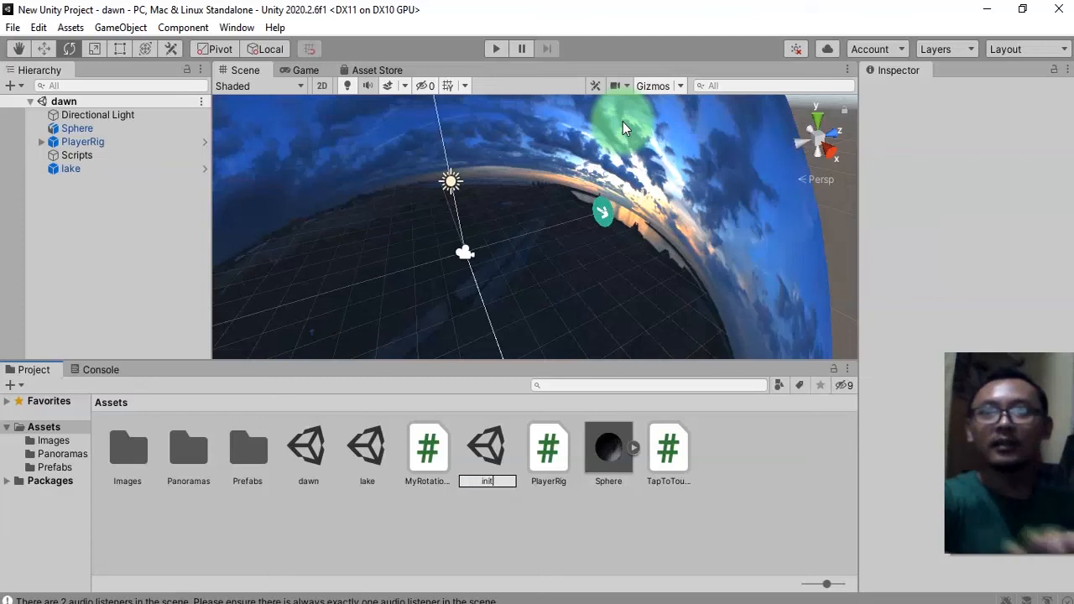
key("Return")
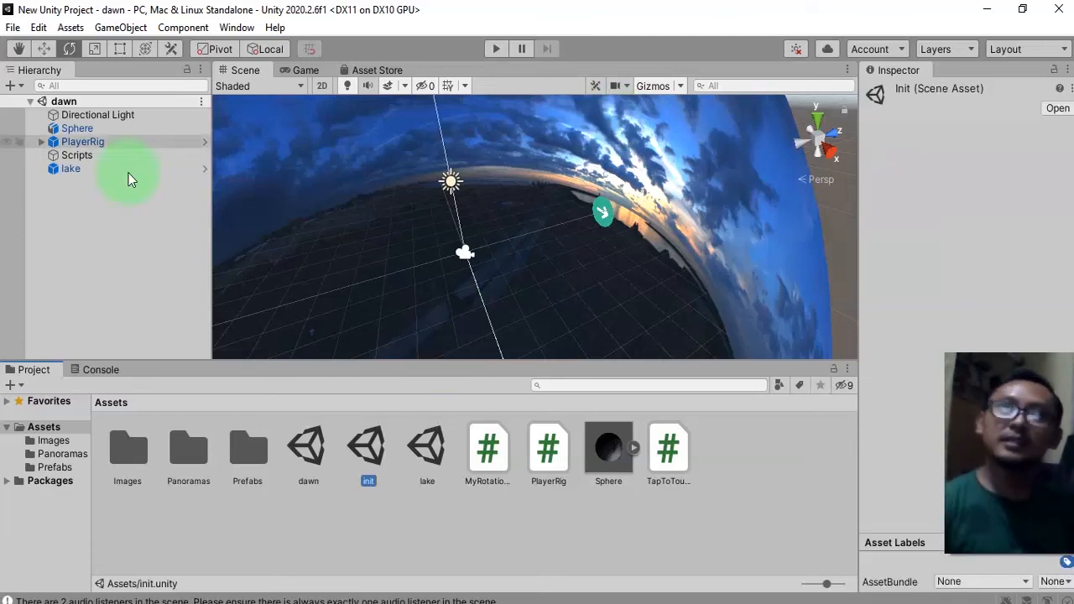
Open the init scene, add it to the build settings, and move it to the first position in the scene list.
double_click(366, 447)
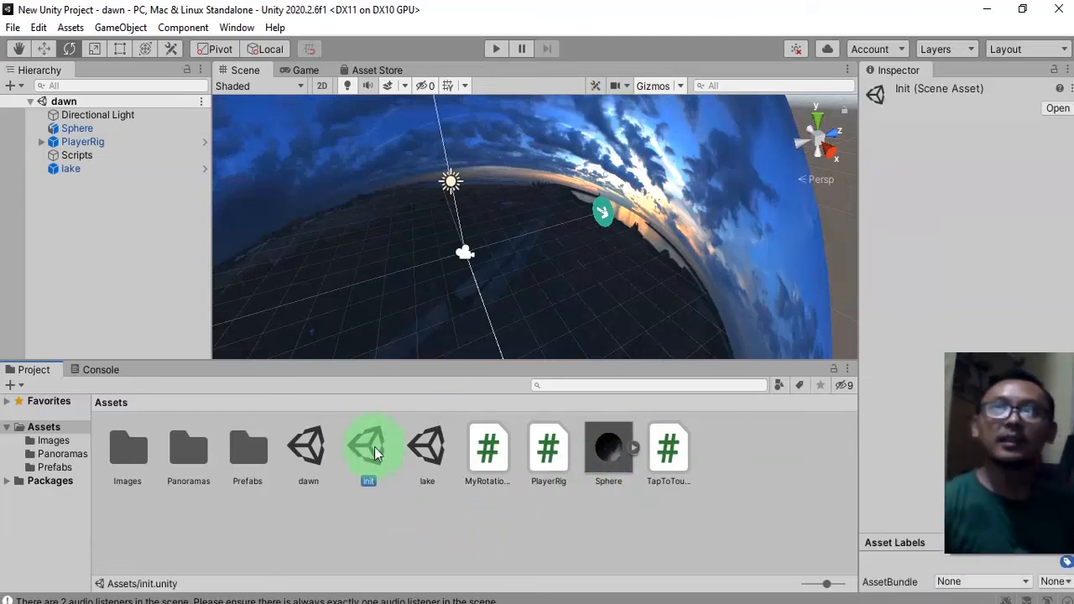
left_click(13, 27)
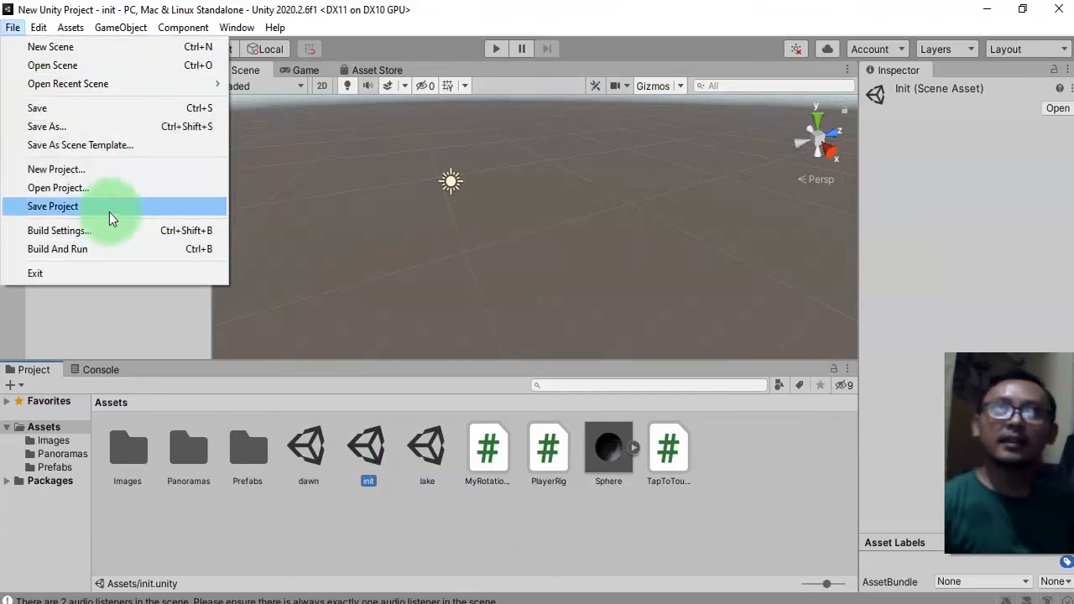
left_click(100, 230)
left_click(563, 252)
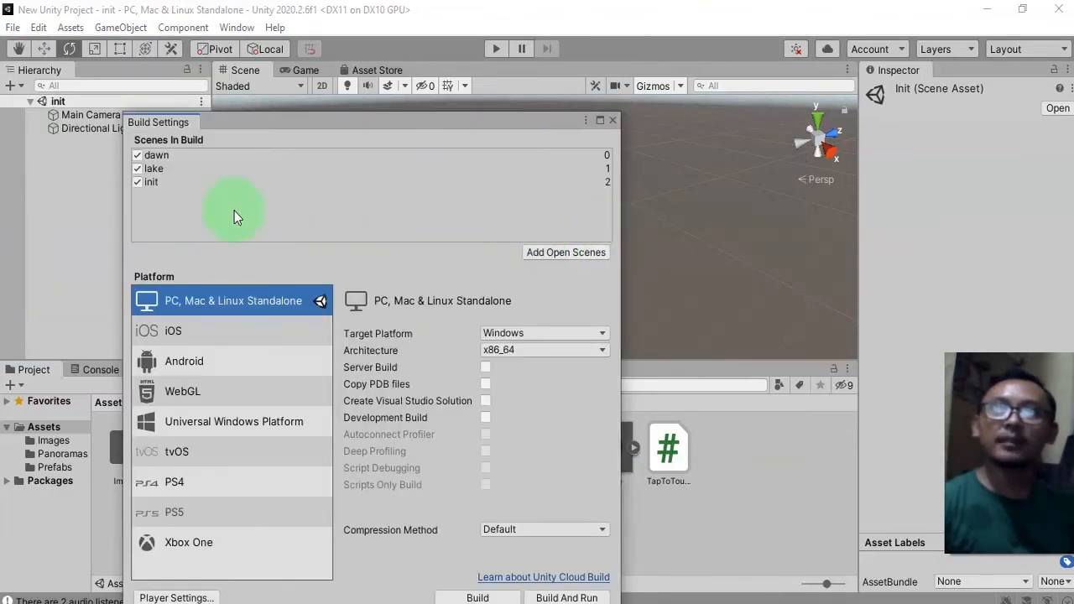
left_click(154, 183)
left_click_drag(177, 185, 209, 161)
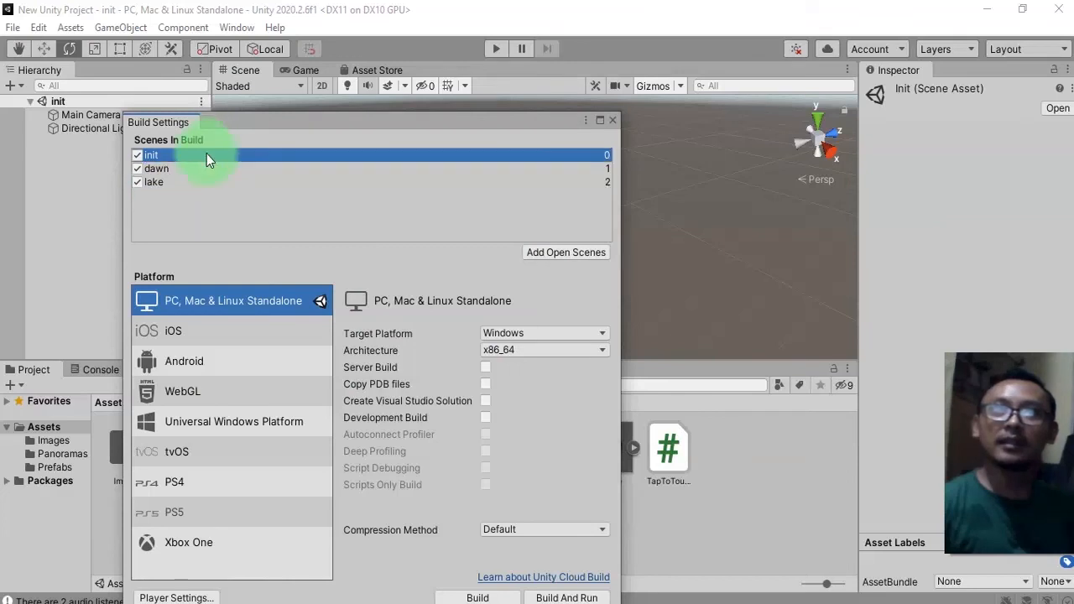
left_click(612, 120)
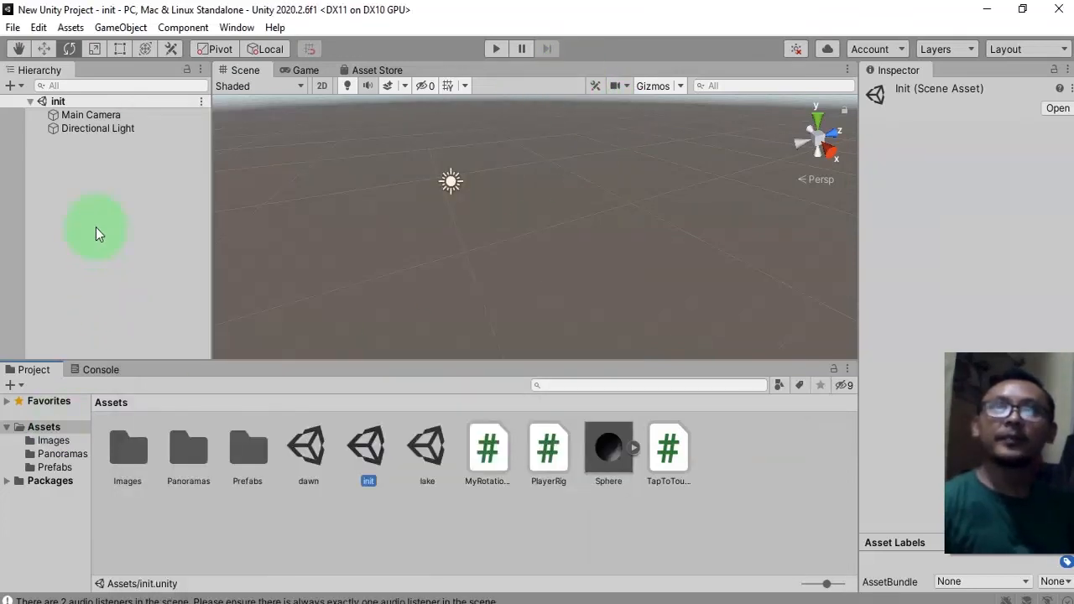
Copy the PlayerRig from the dawn scene and paste it into the init scene's hierarchy.
left_click(387, 523)
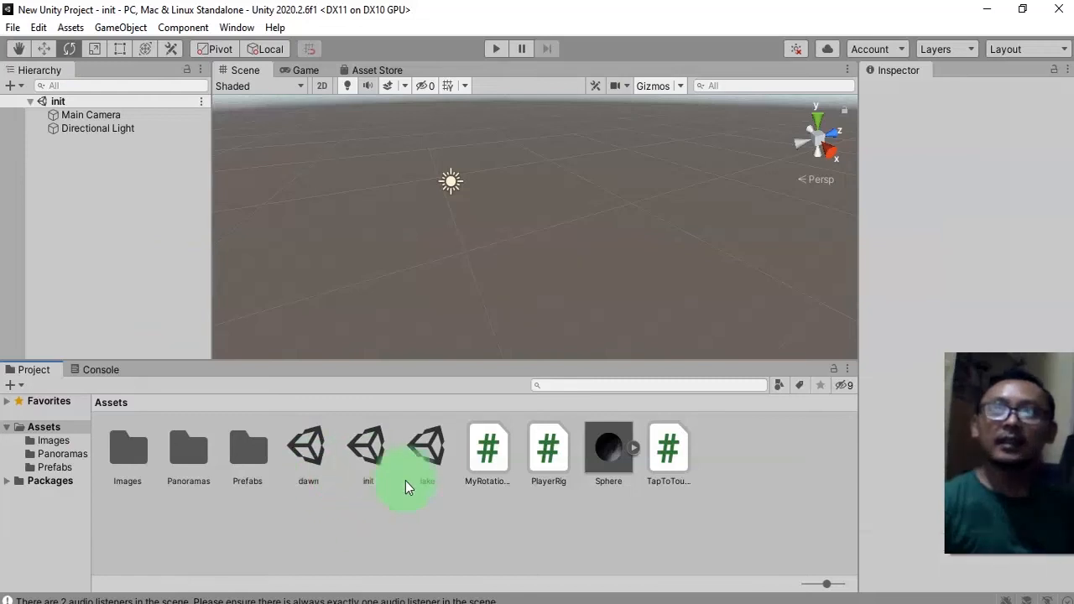
double_click(302, 445)
left_click(84, 141)
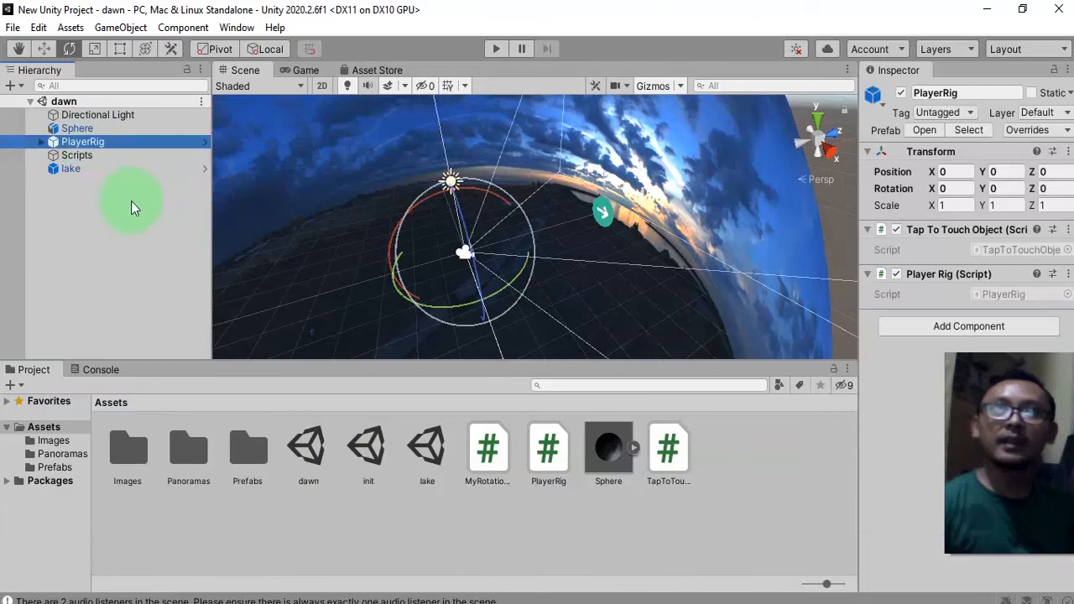
double_click(367, 454)
left_click(107, 251)
key("ctrl+v")
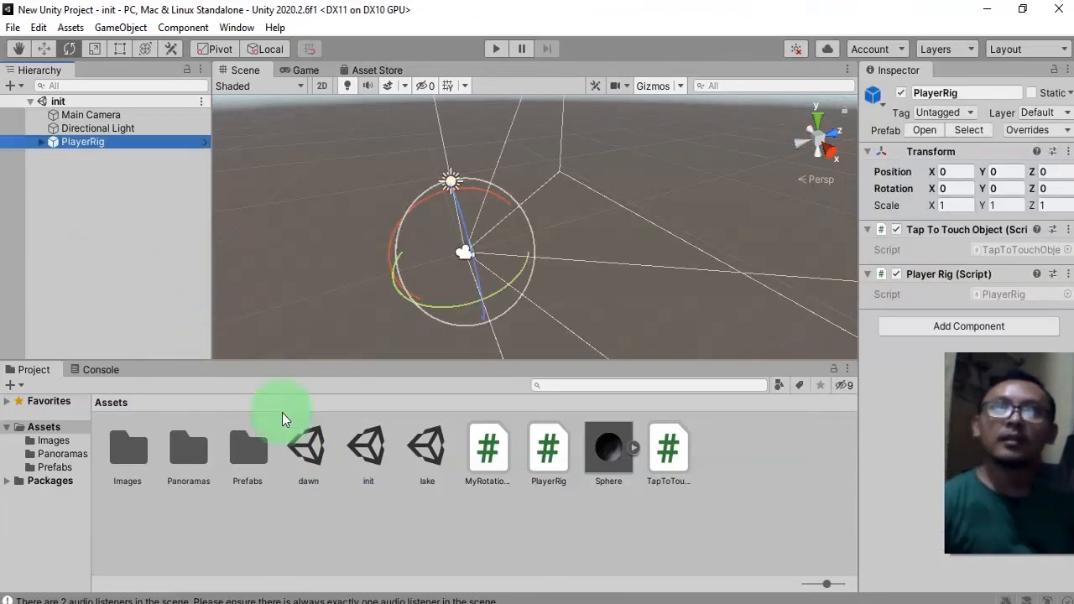
Open the dawn scene and delete its PlayerRig object.
left_click(362, 459)
left_click(316, 460)
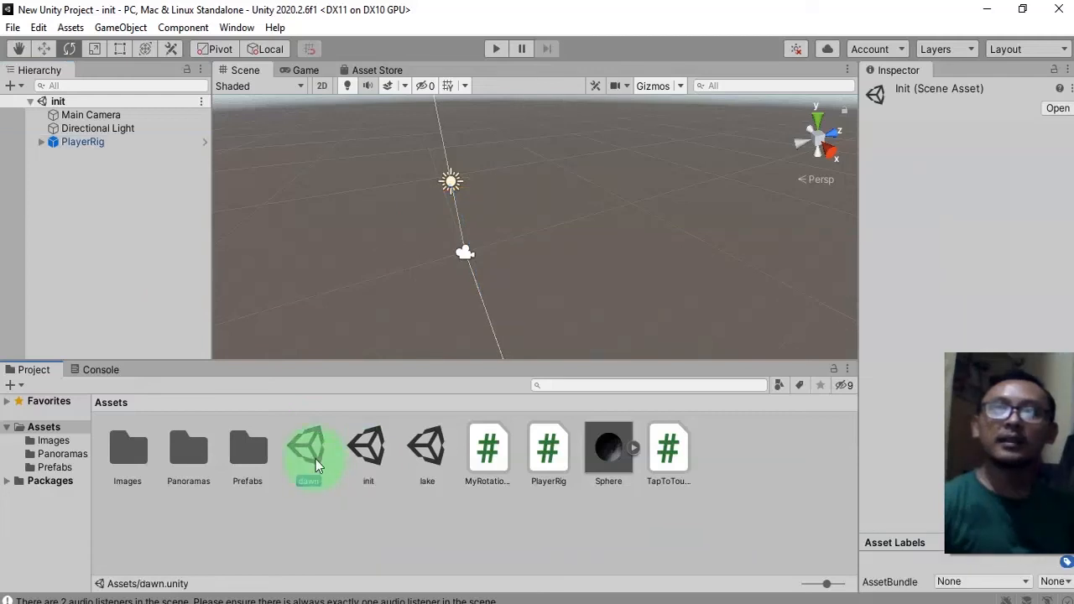
double_click(316, 459)
left_click(103, 143)
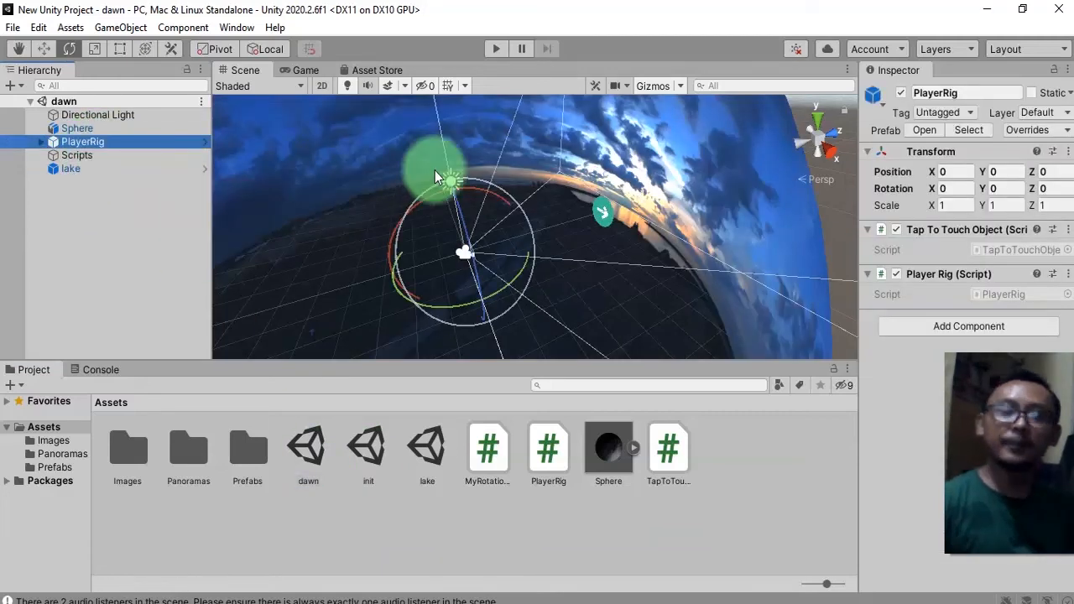
key("Delete")
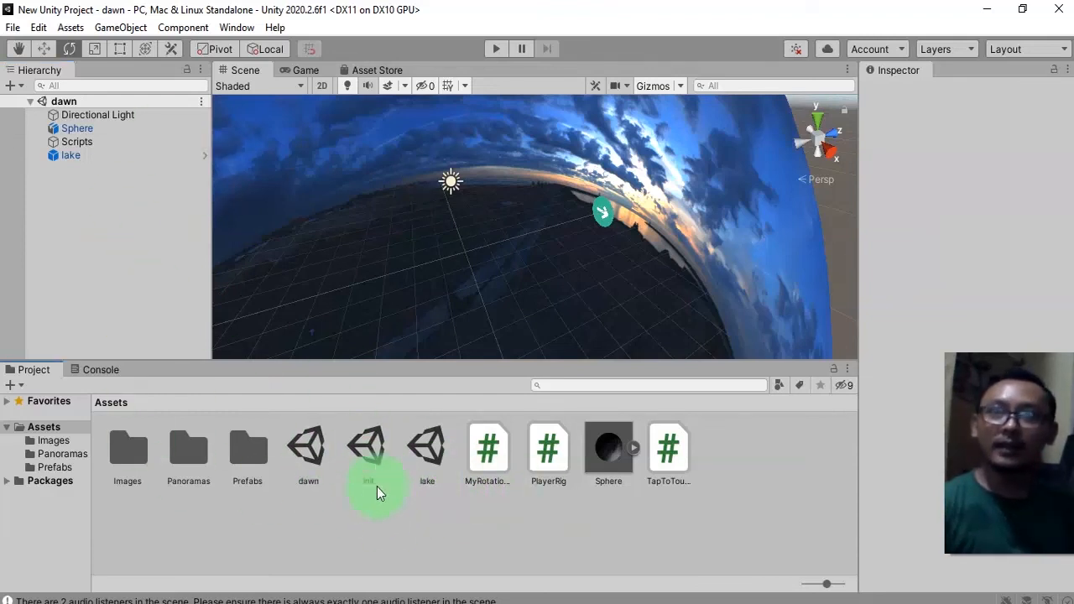
Reopen the init scene and create a new C# script named Mulai in the Assets folder.
double_click(370, 454)
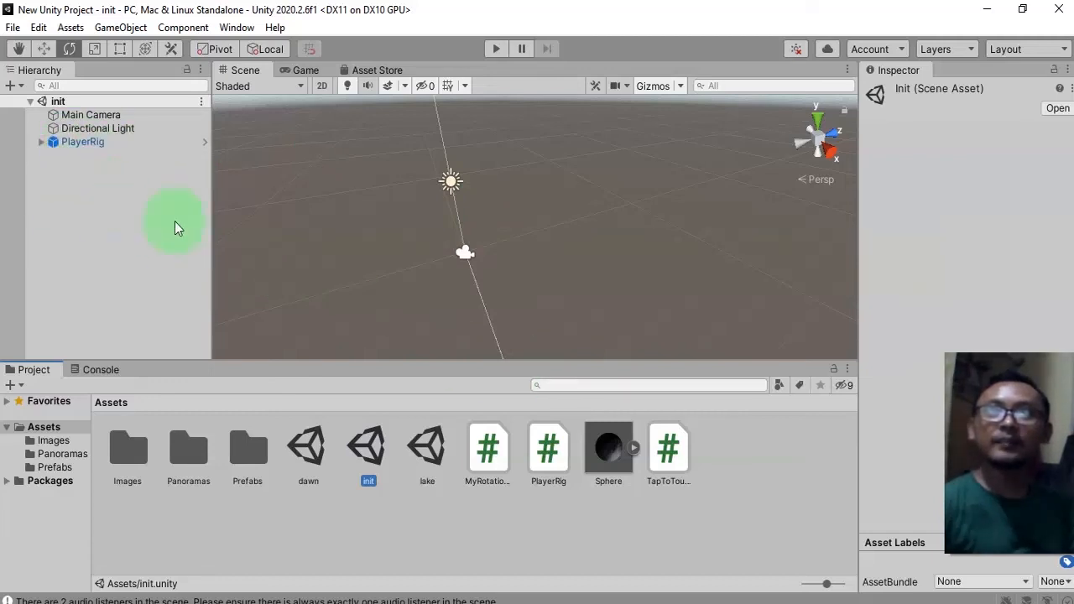
left_click(310, 446)
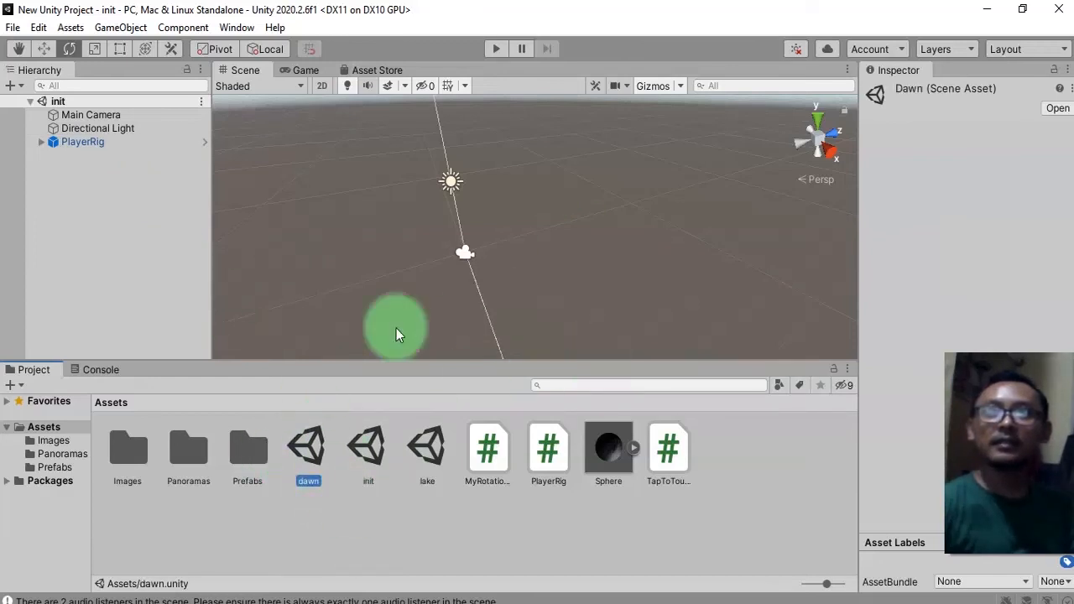
left_click(223, 334)
right_click(130, 183)
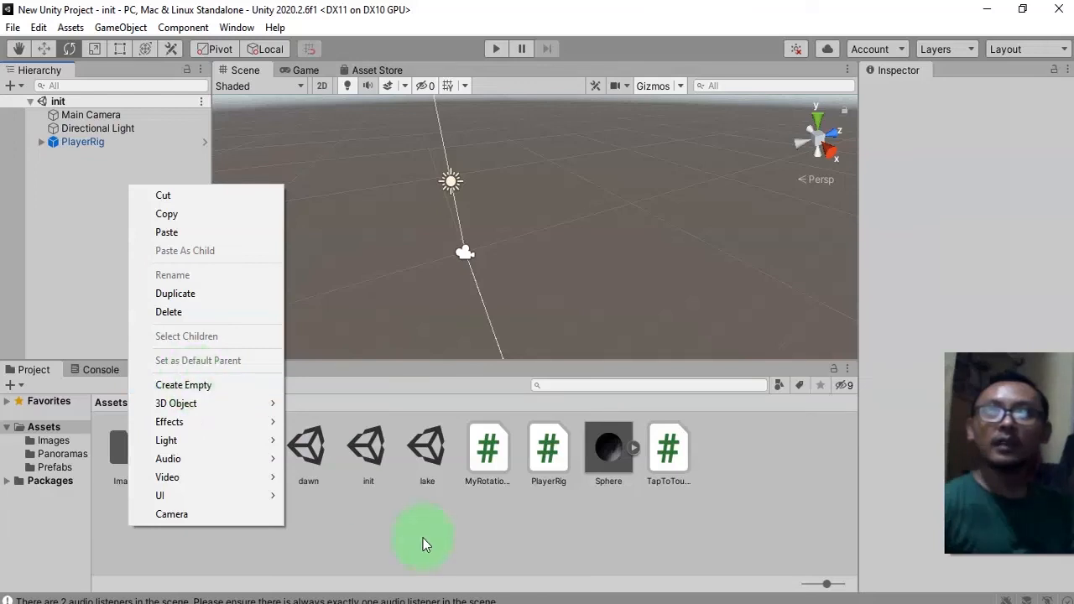
left_click(470, 538)
right_click(522, 540)
mouse_move(651, 108)
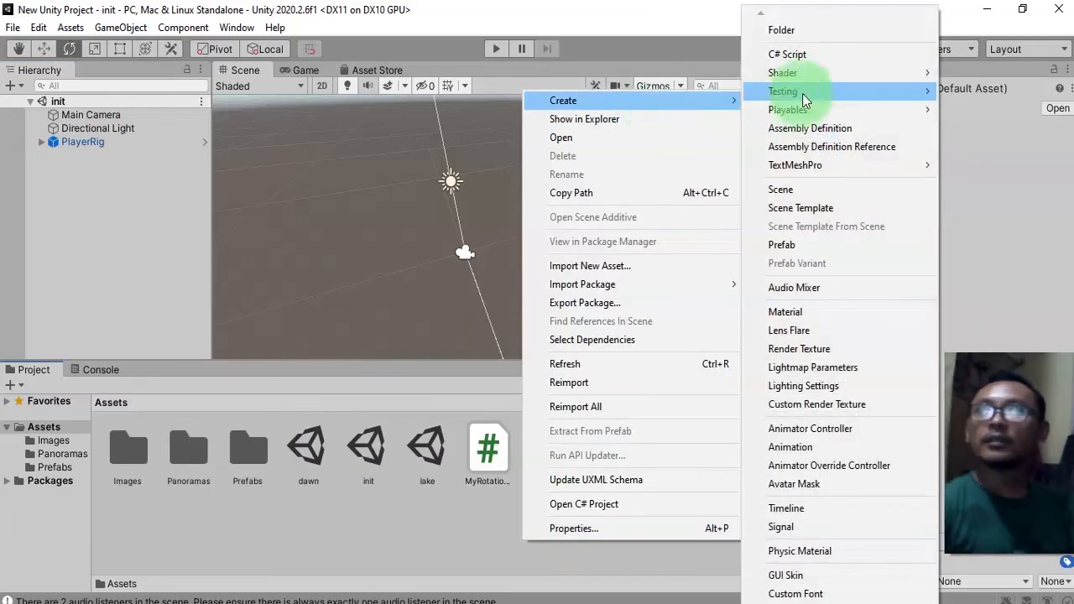
left_click(815, 58)
left_click(625, 283)
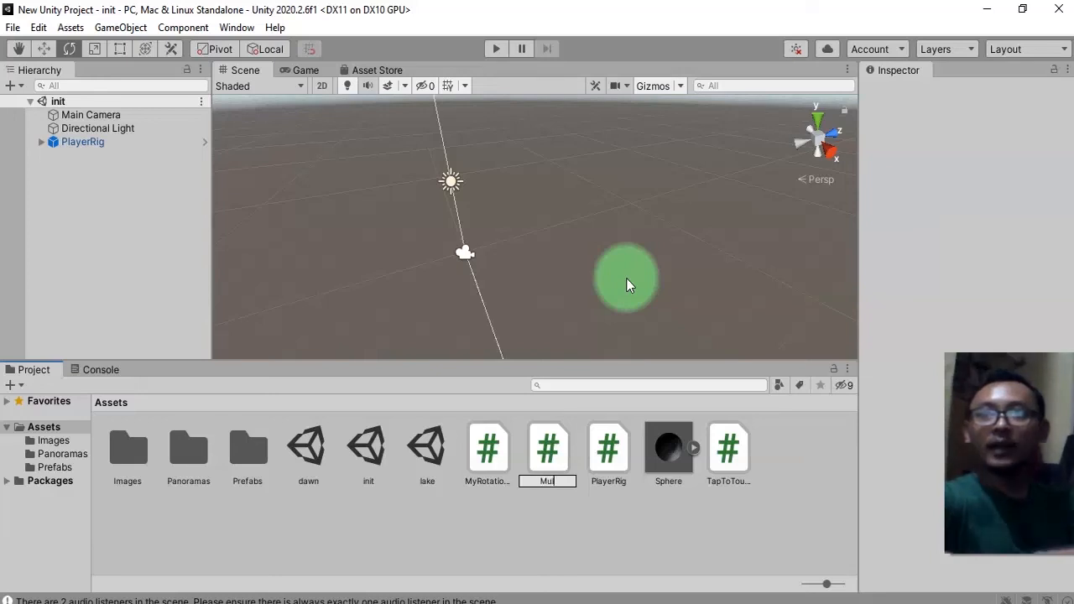
key("Return")
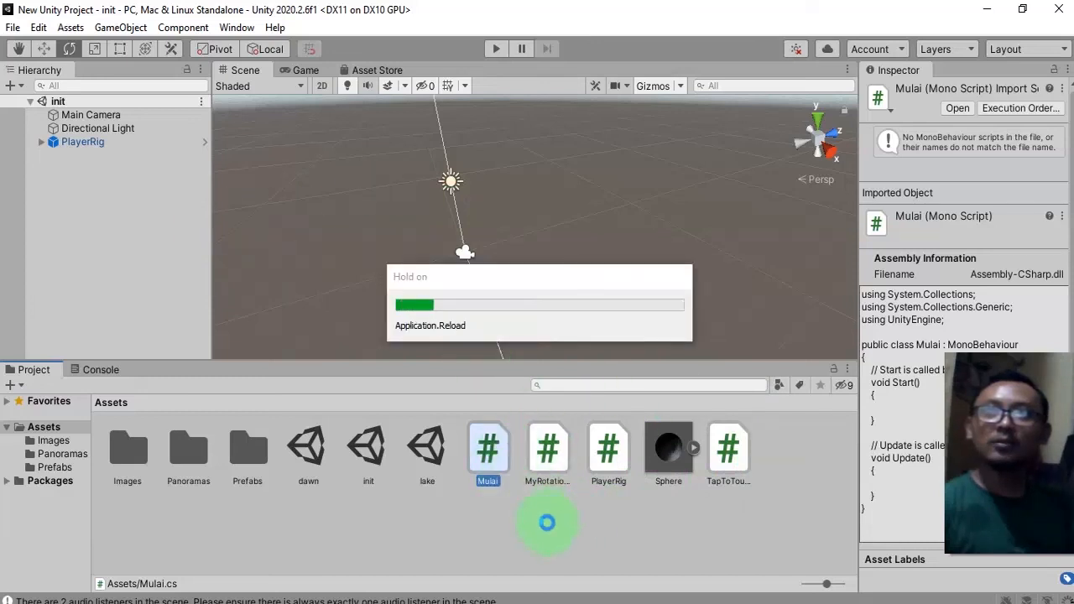
Open the Mulai script and add a using UnityEngine.SceneManagement directive, then save it.
double_click(491, 453)
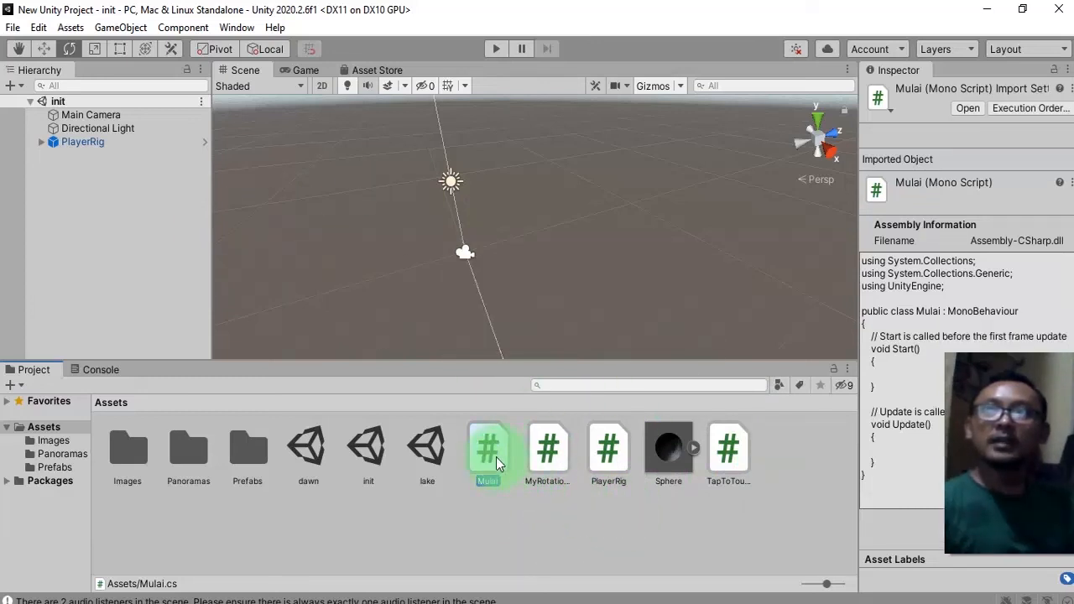
left_click(428, 151)
key("Up")
key("ctrl+d")
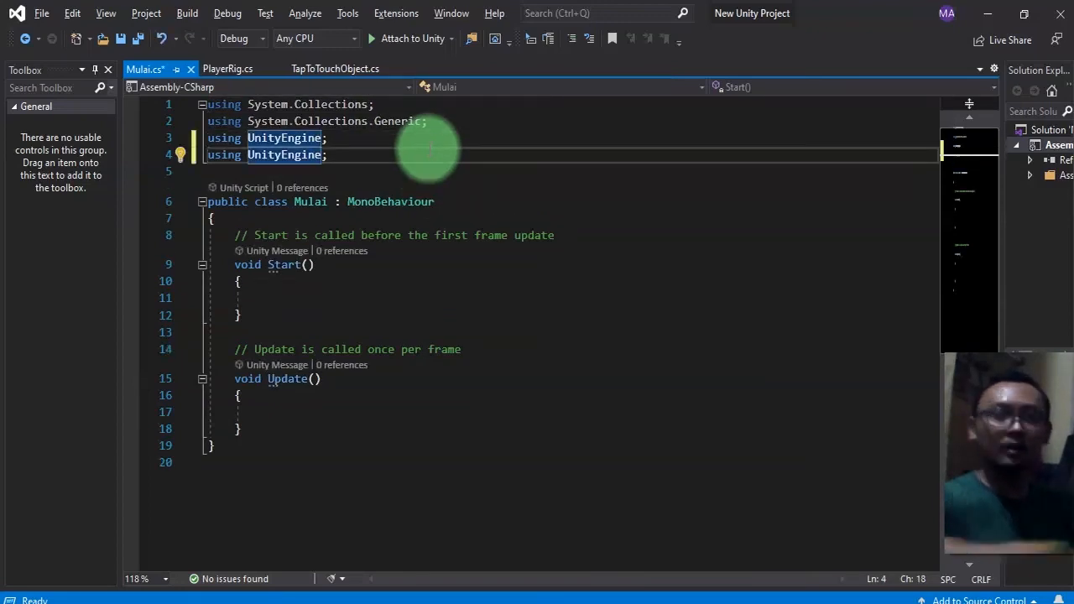
type(".U")
key("BackSpace")
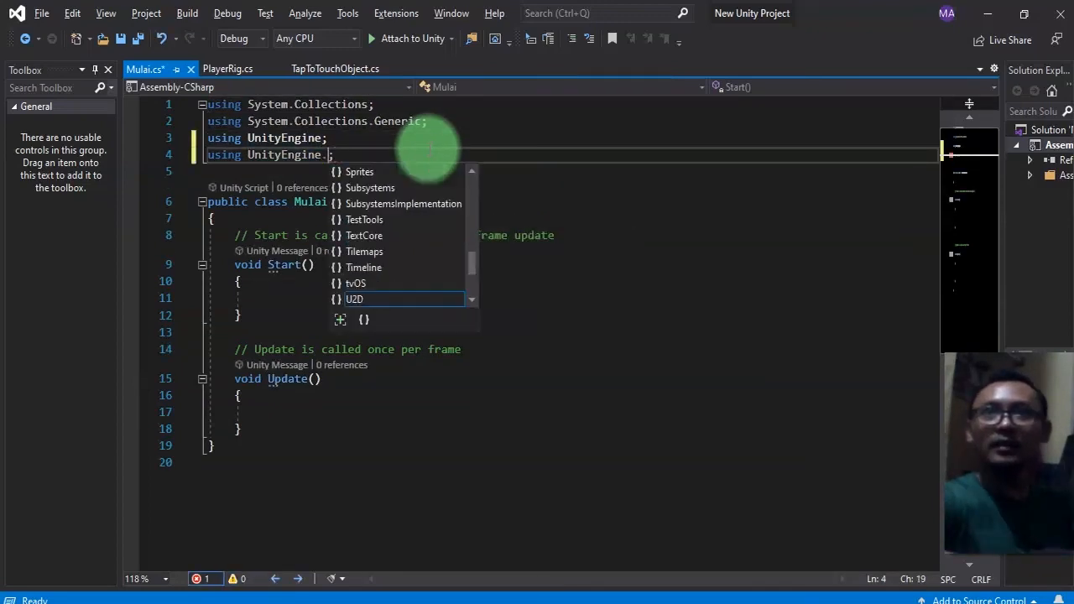
type("Se")
key("BackSpace")
type("cen")
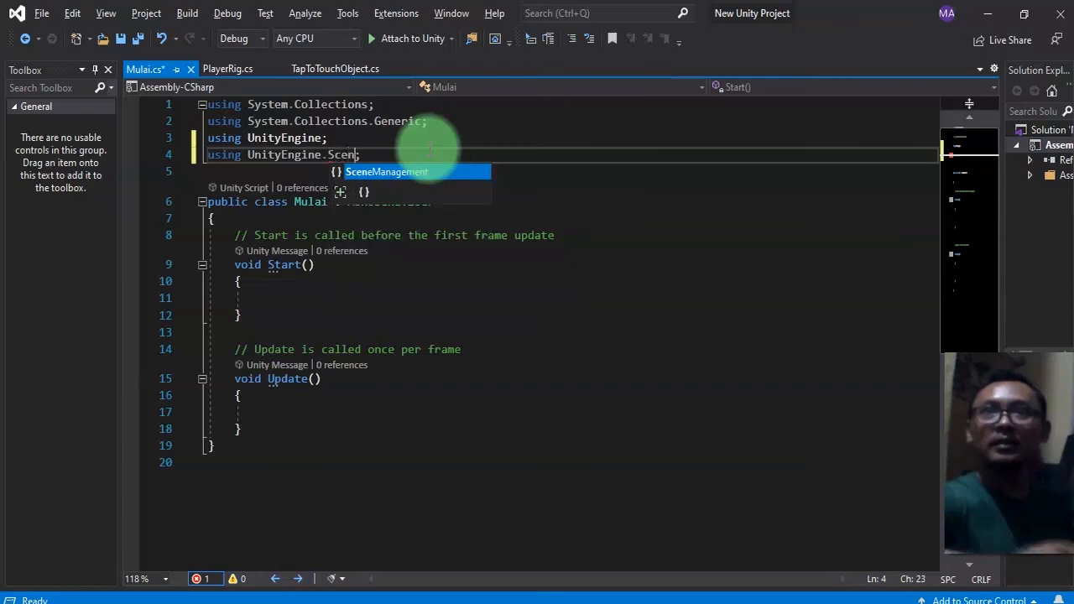
key("Tab")
key("ctrl+s")
Declare a public string field firstScene set to an empty string in the Mulai class and save.
key("Down")
key("Down")
key("Down")
key("Down")
key("Down")
key("Down")
key("Down")
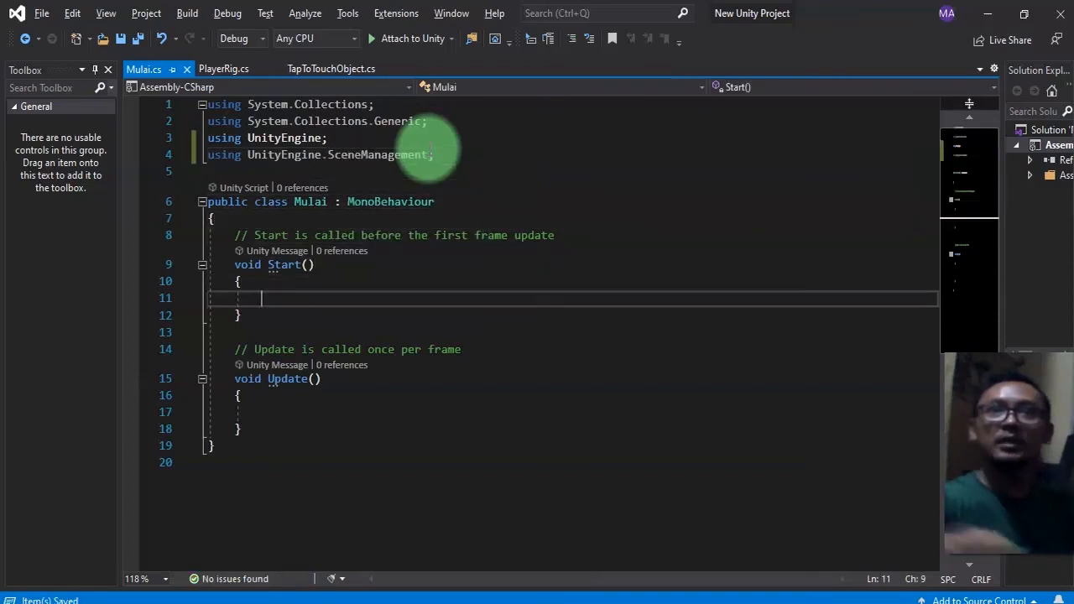
key("Up")
key("Up")
key("Up")
key("Up")
key("Return")
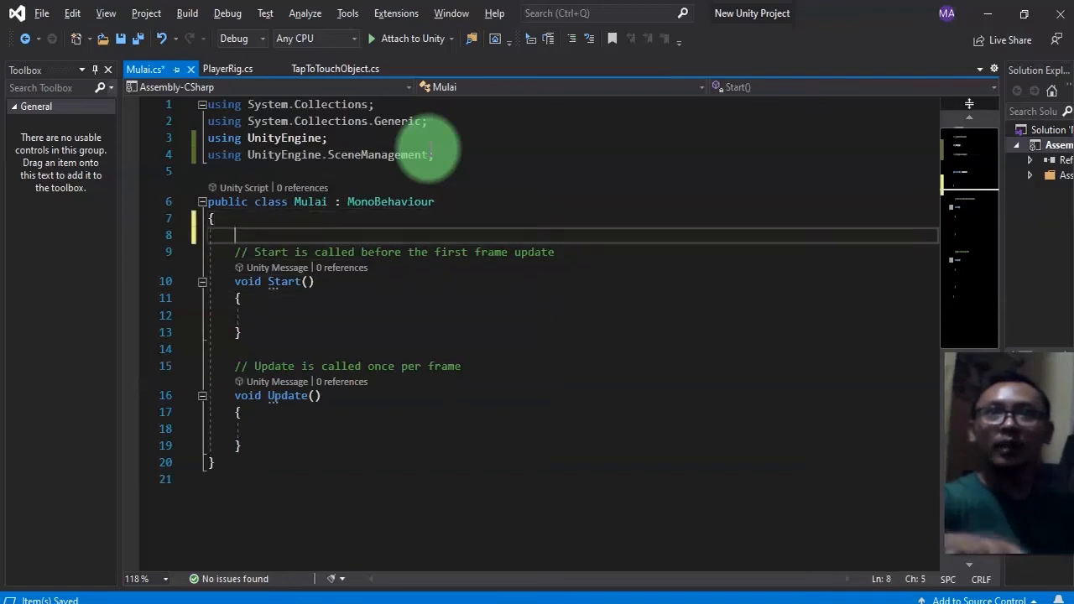
key("Return")
type("public string firstScene = \"\";")
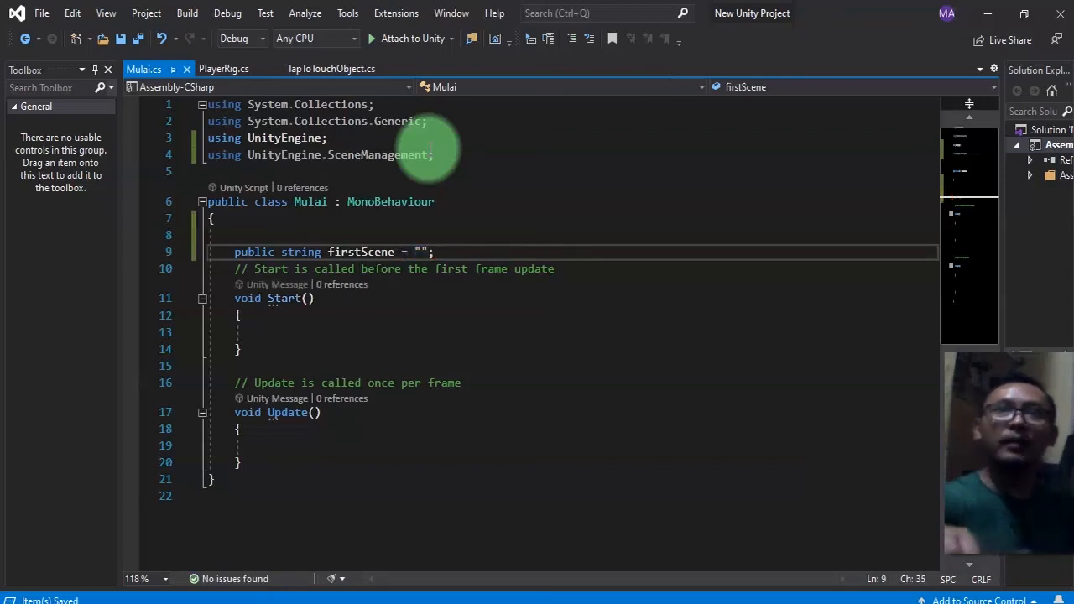
key("Return")
key("ctrl+s")
Add a SceneManager.LoadSceneAsync(firstScene) call inside Start, then switch back to the editor and select the Mulai script.
key("Up")
key("ctrl+shift+Right")
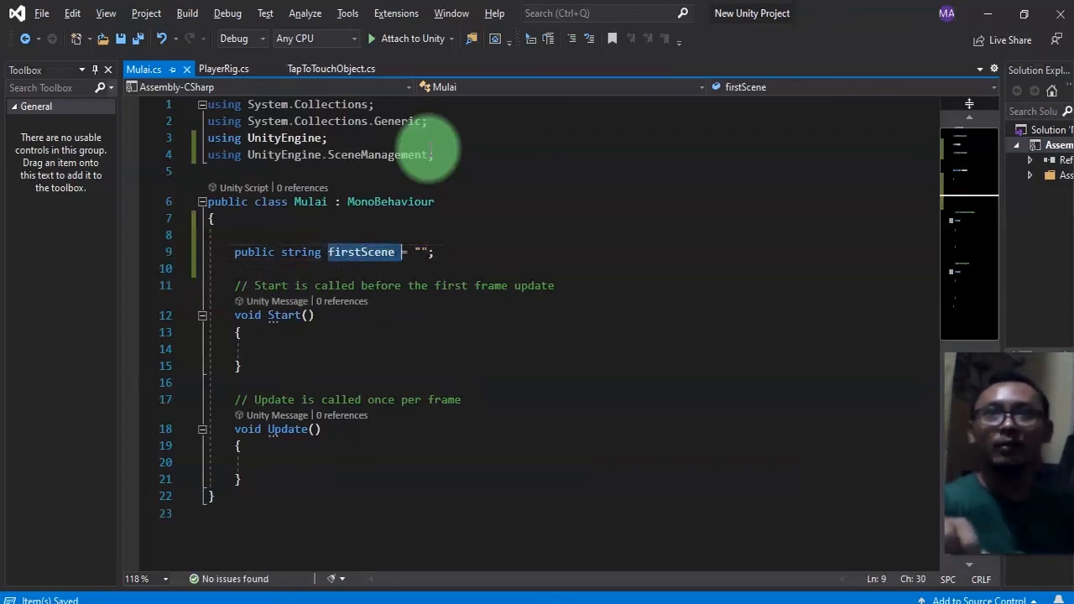
key("ctrl+c")
key("Down")
key("Down")
key("Down")
key("Down")
key("Down")
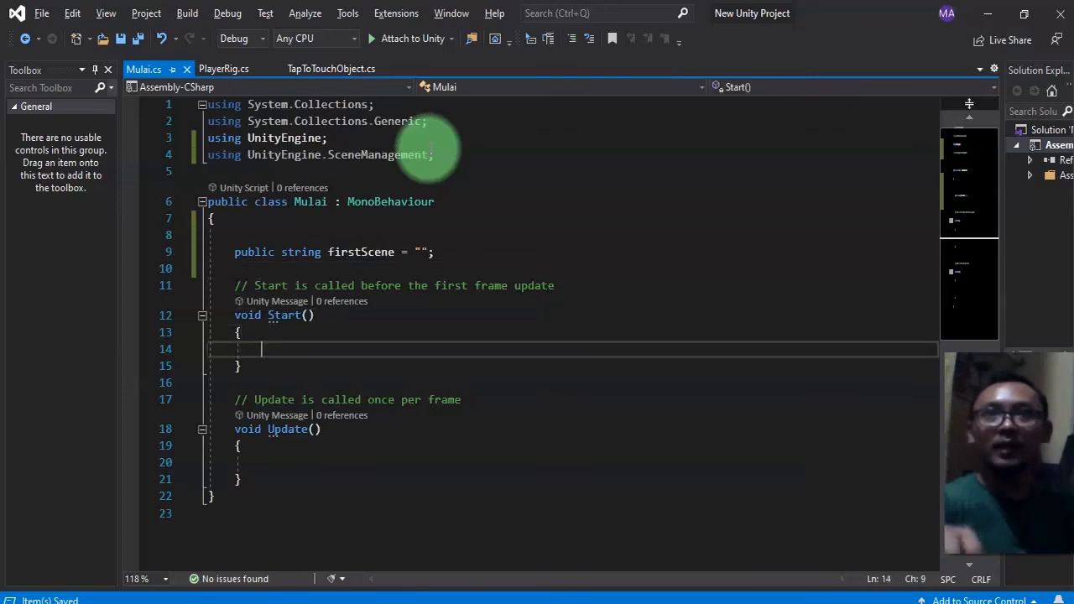
key("ctrl+v")
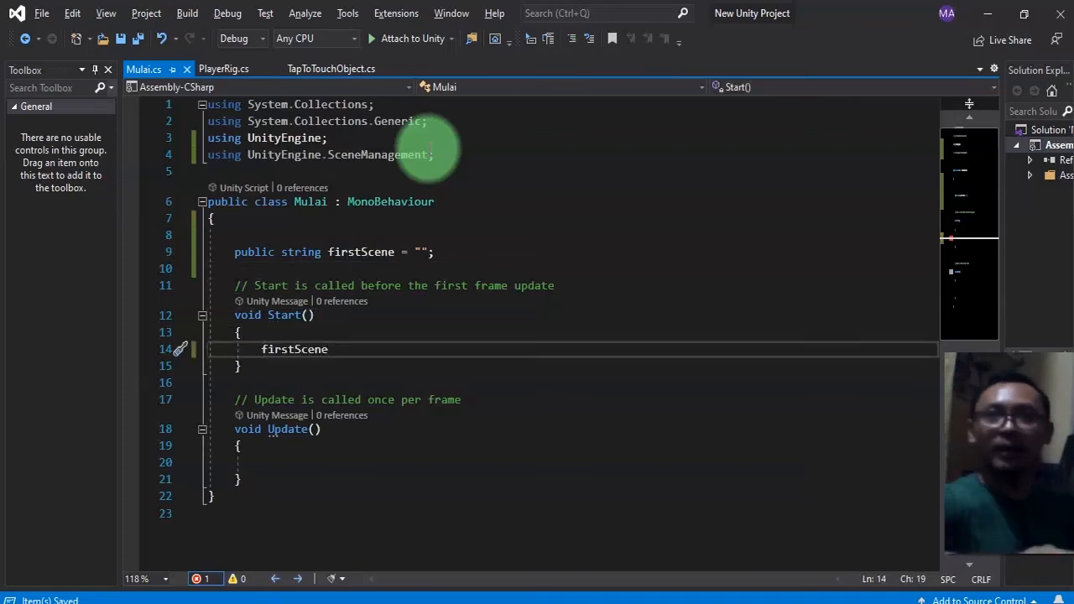
key("ctrl+Left")
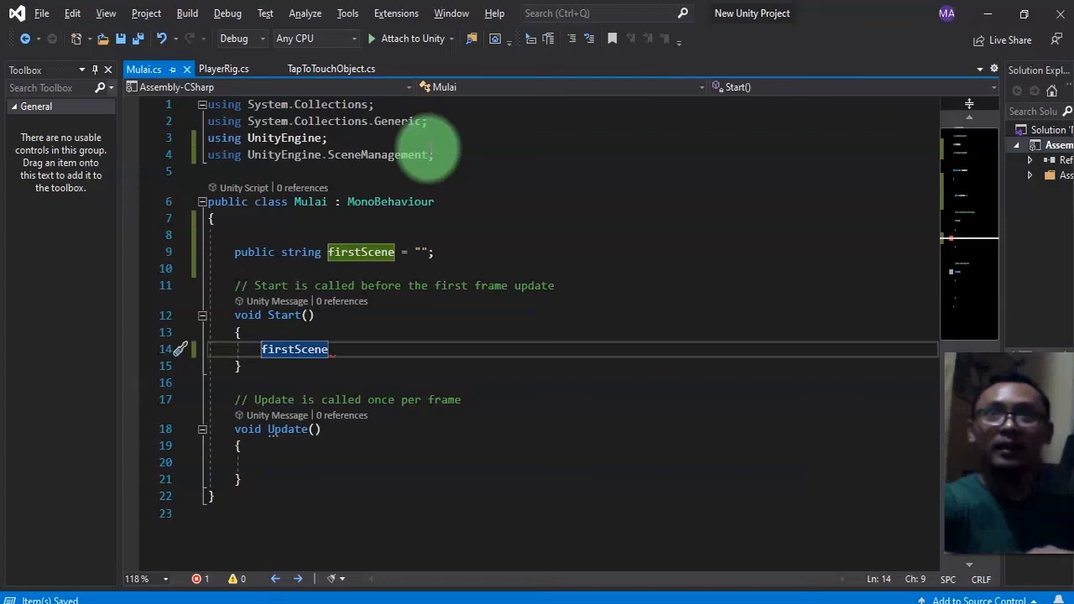
type("Scen")
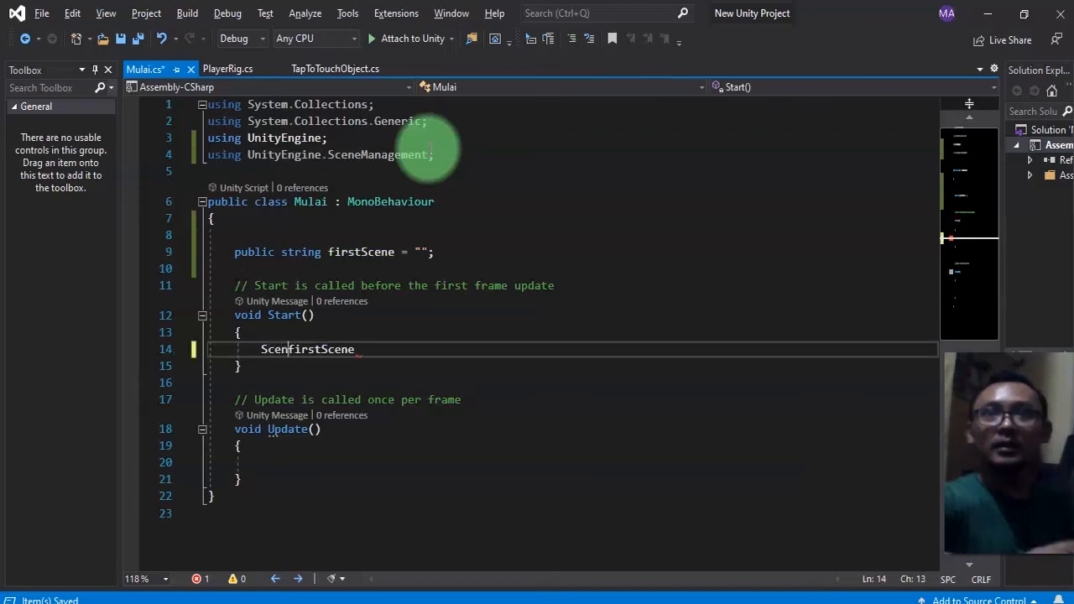
type("eManager.l")
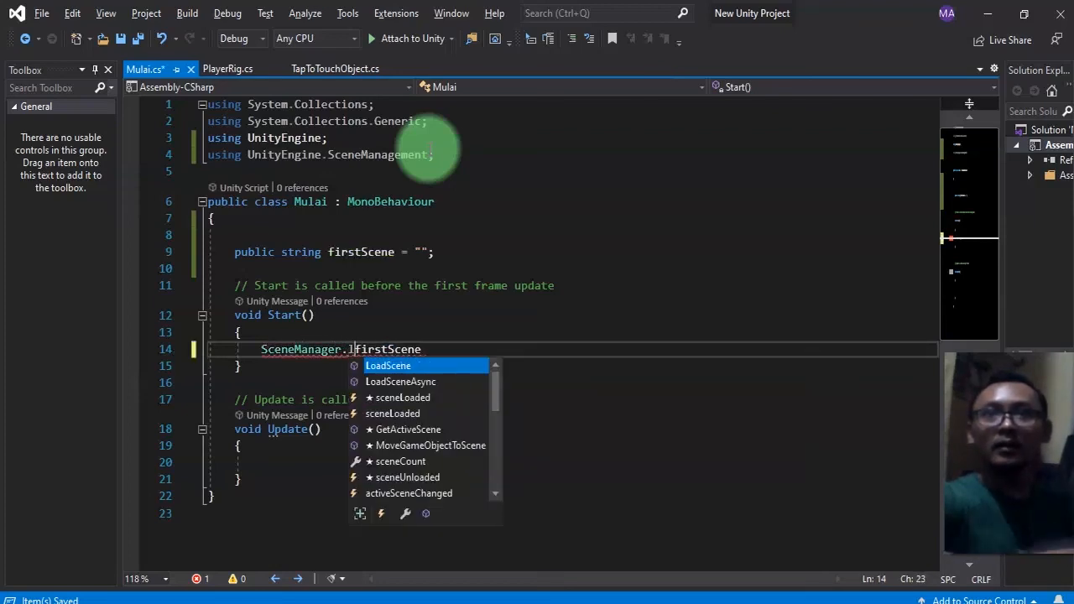
key("Down")
key("Tab")
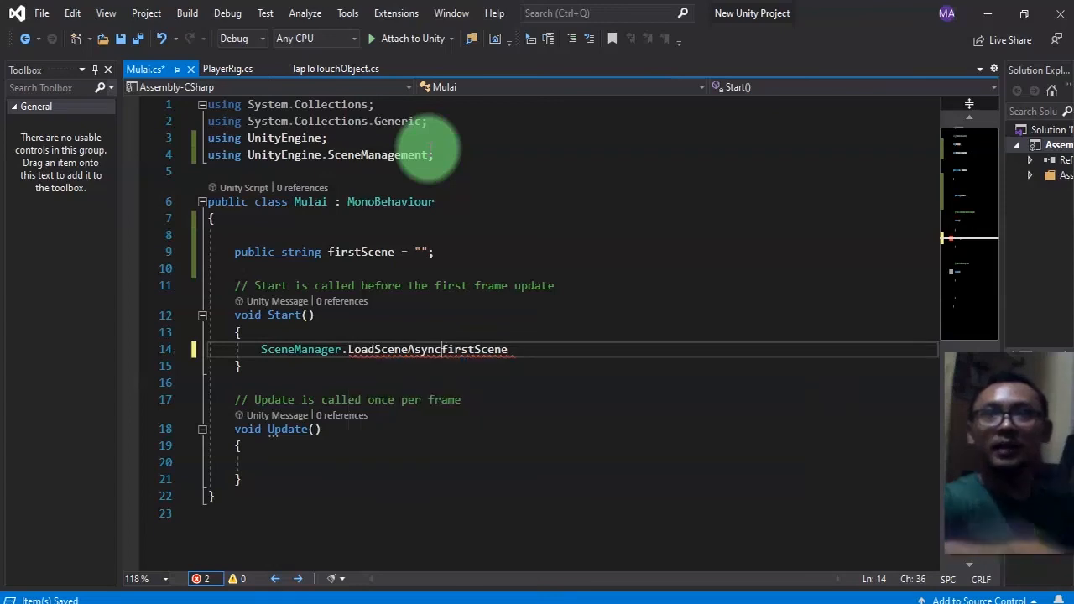
type("(")
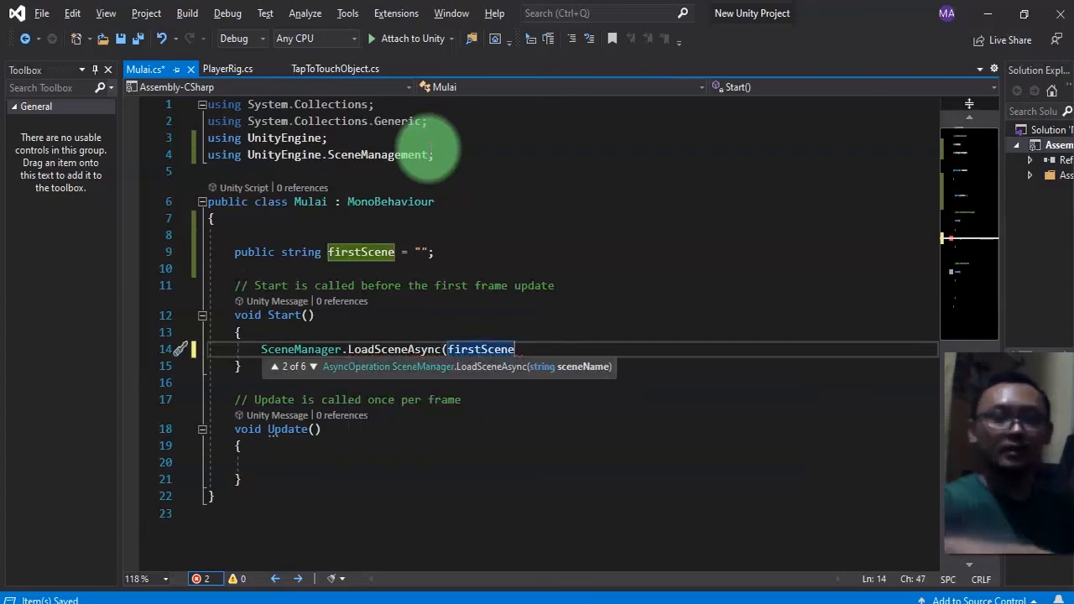
key("End")
type(");")
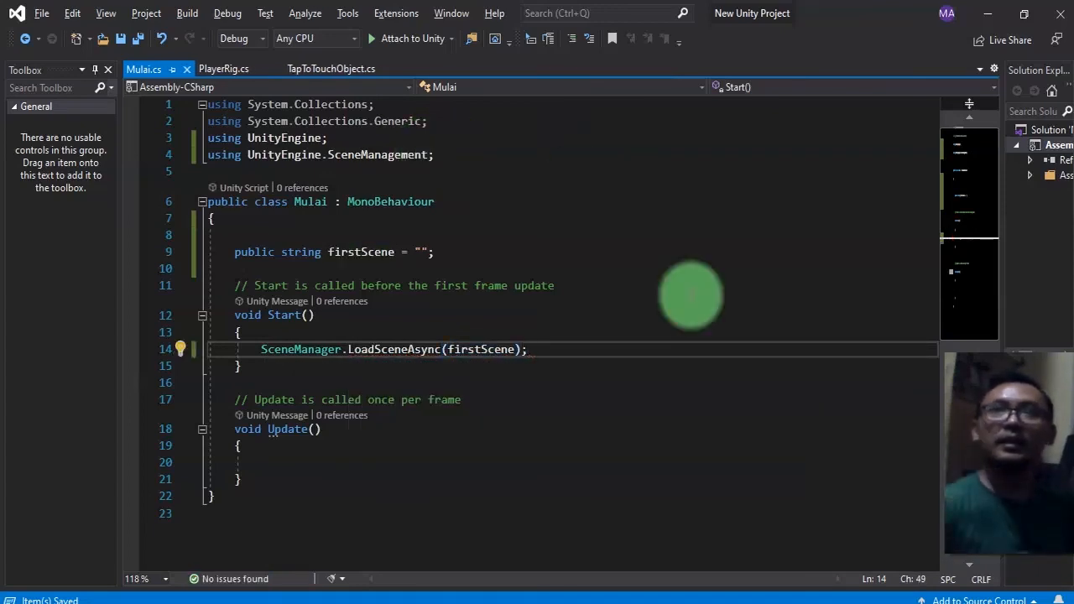
key("alt+Tab")
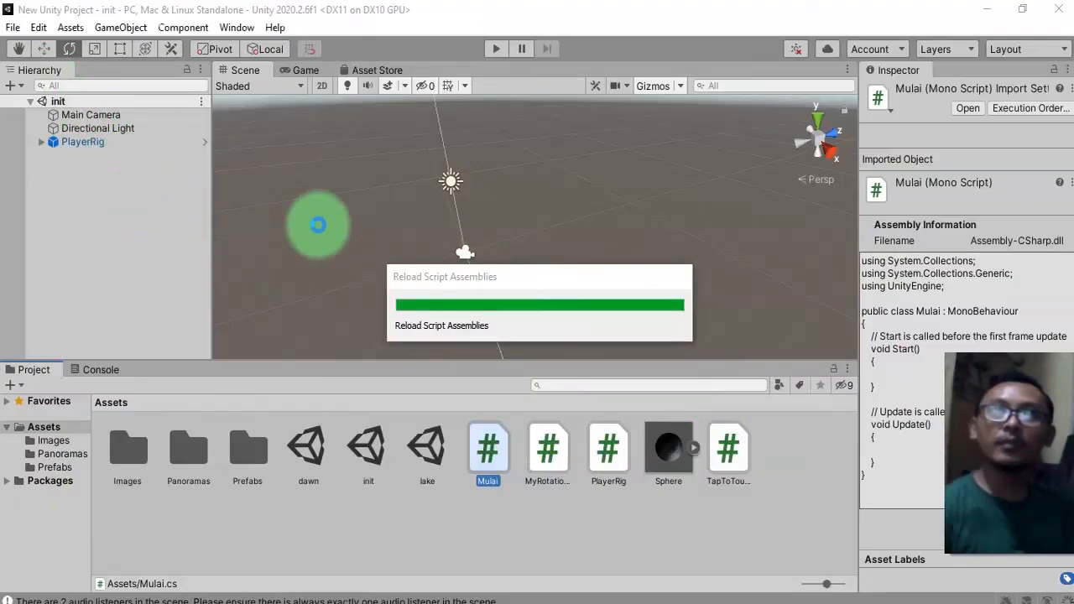
left_click(496, 458)
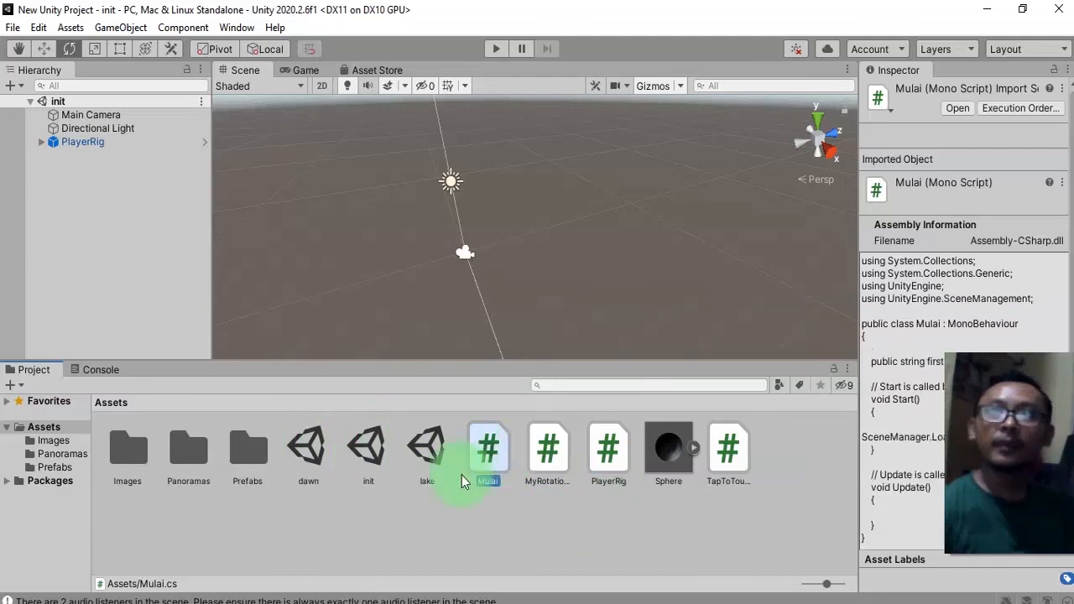
Attach the Mulai script to PlayerRig, set its First Scene to lake, and save the scene.
left_click_drag(518, 568, 89, 142)
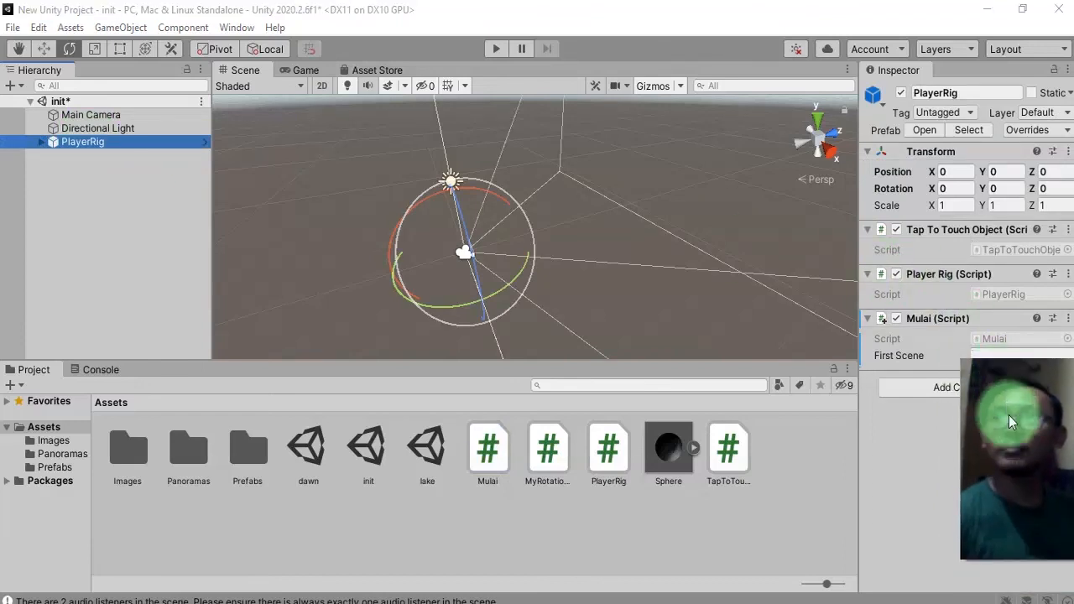
left_click(999, 361)
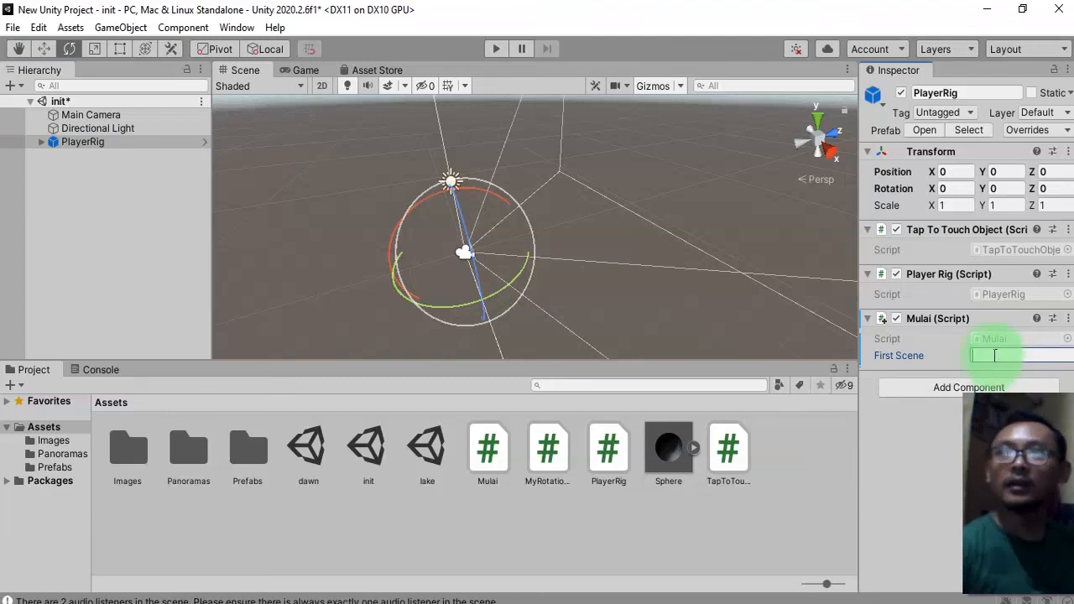
type("daw")
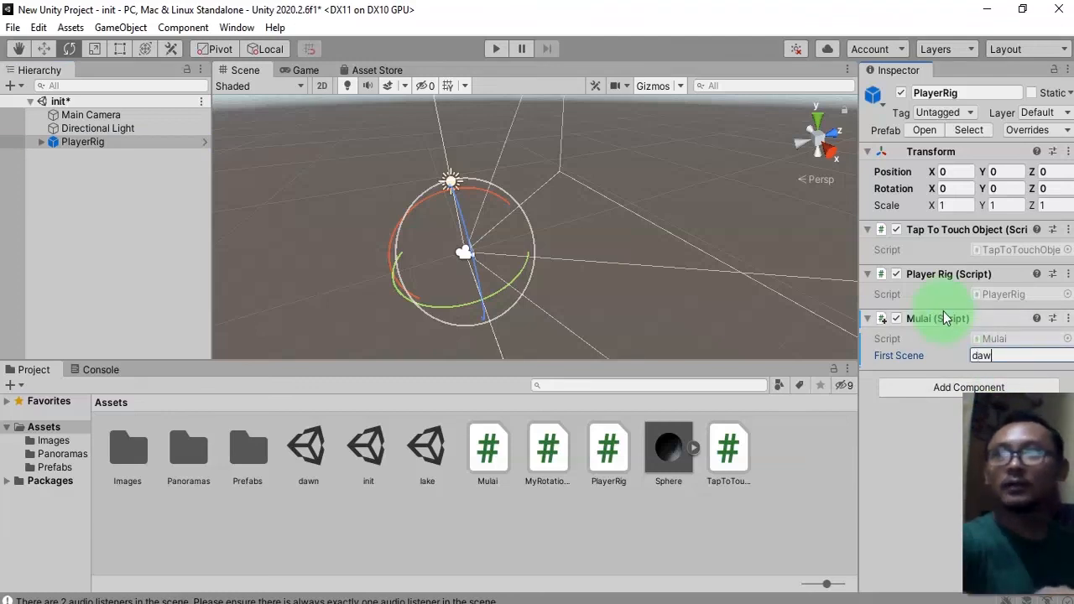
key("BackSpace")
key("BackSpace")
key("BackSpace")
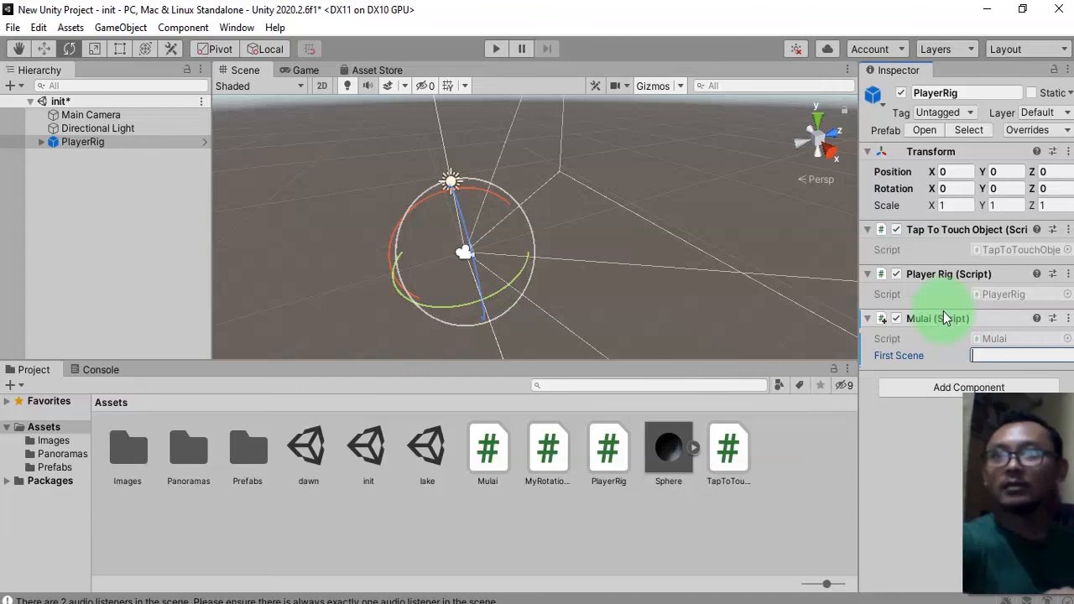
type("lake")
key("ctrl+s")
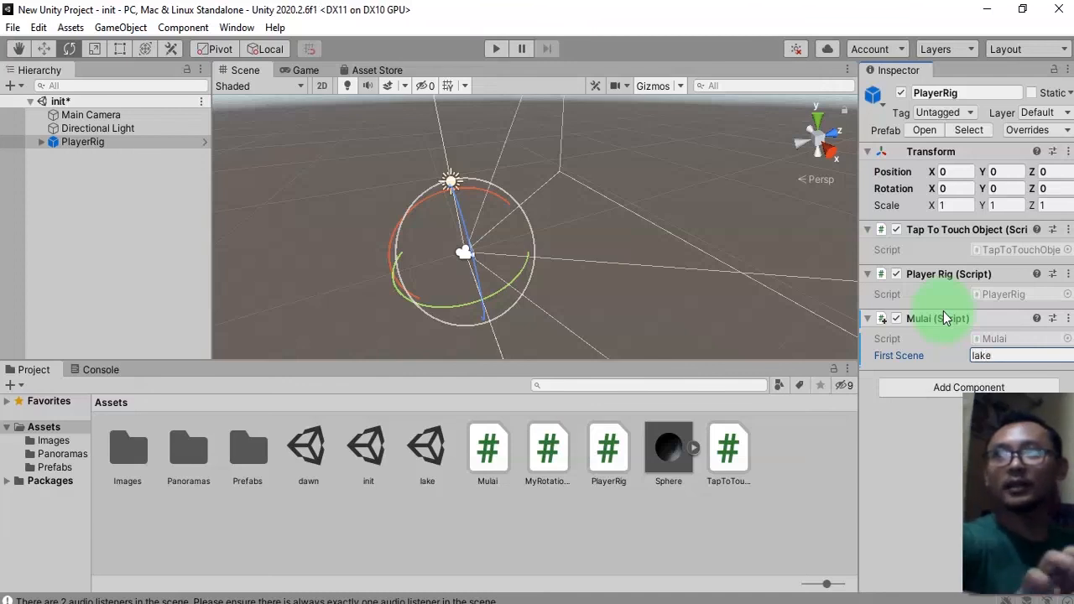
Apply all PlayerRig overrides to its prefab and deselect it.
left_click(1028, 131)
left_click(1028, 263)
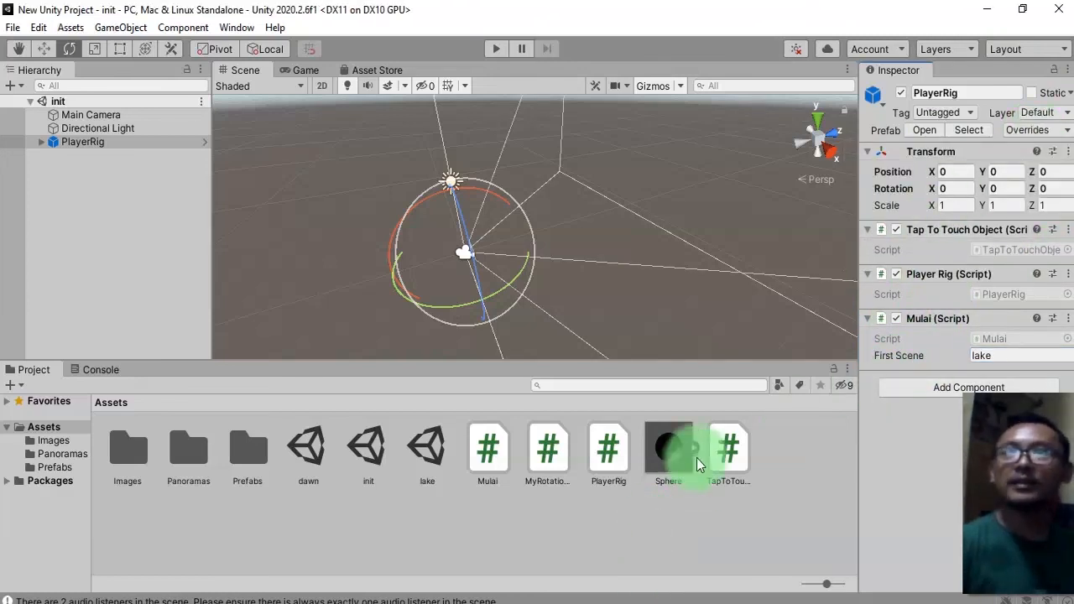
left_click(535, 248)
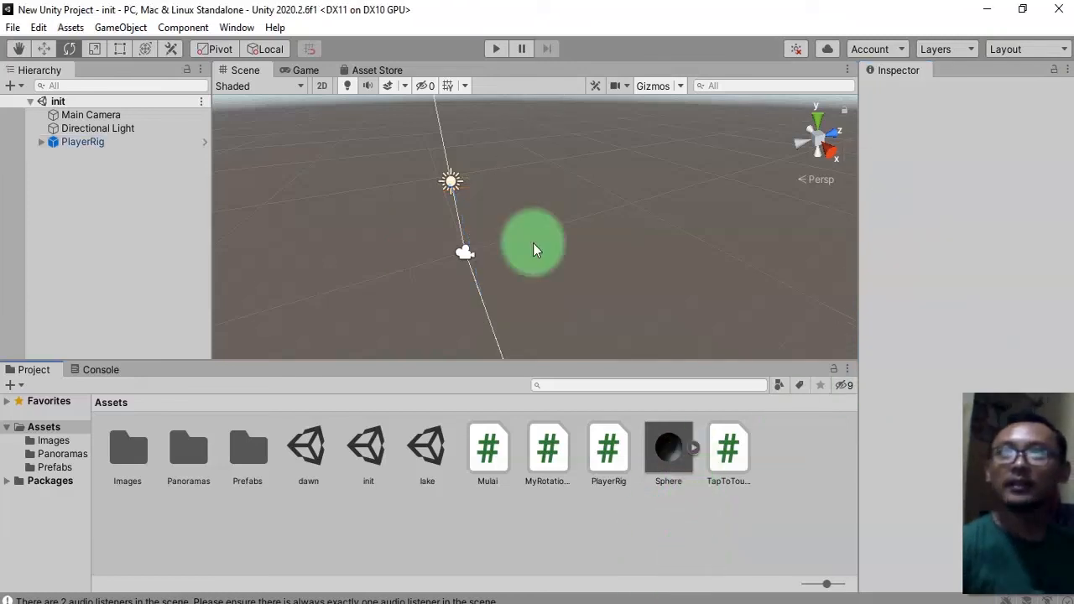
Enter Play mode, then open and clear the Console.
left_click(494, 50)
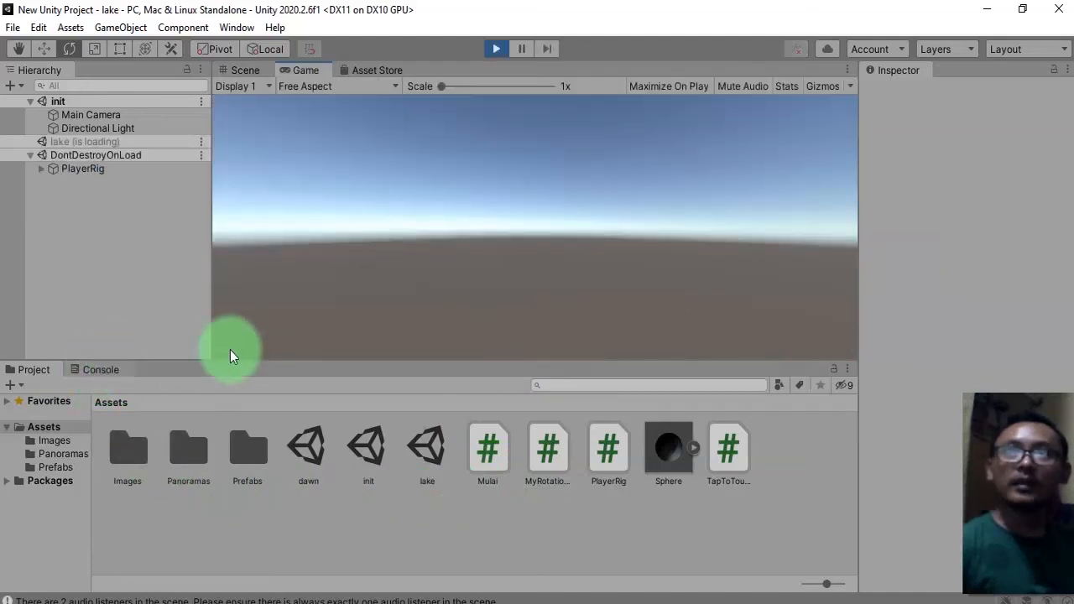
left_click(94, 370)
left_click(15, 386)
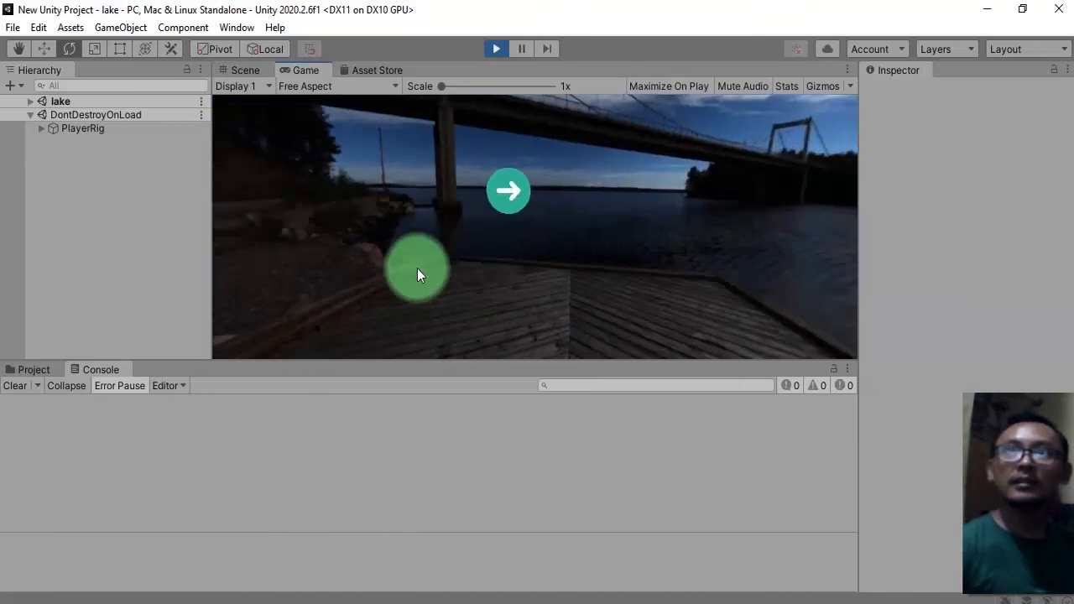
Test navigation by clicking the arrows to switch back and forth between the lake and dawn scenes.
left_click(508, 195)
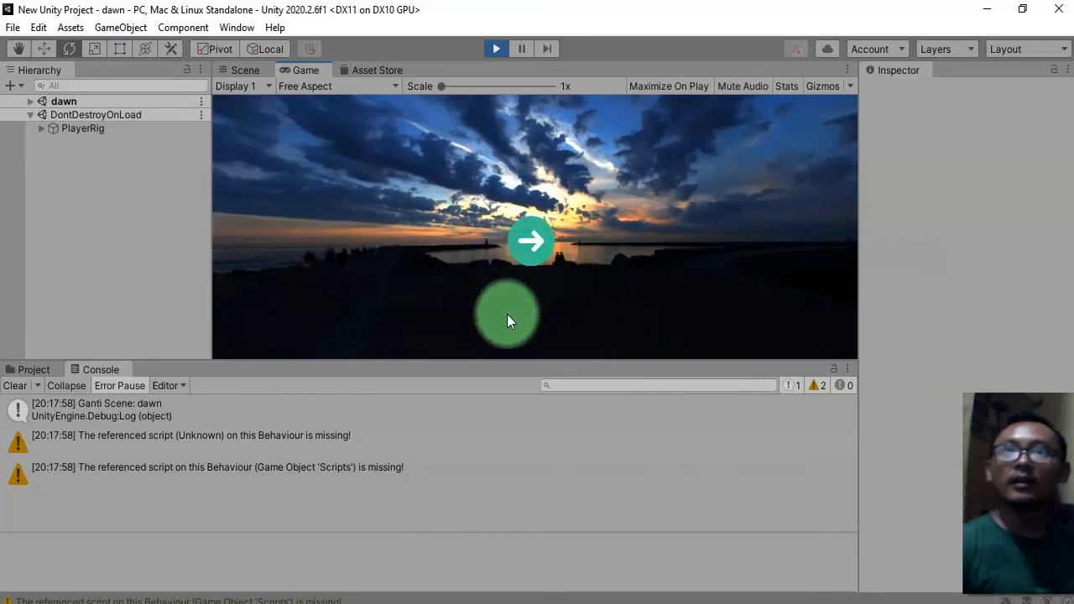
left_click(528, 243)
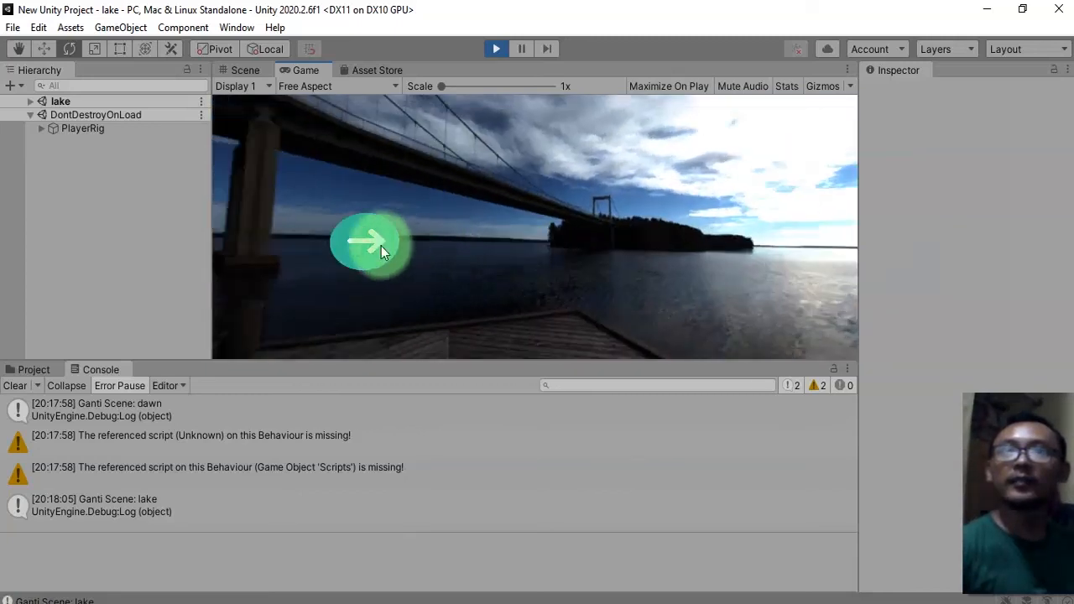
left_click(381, 246)
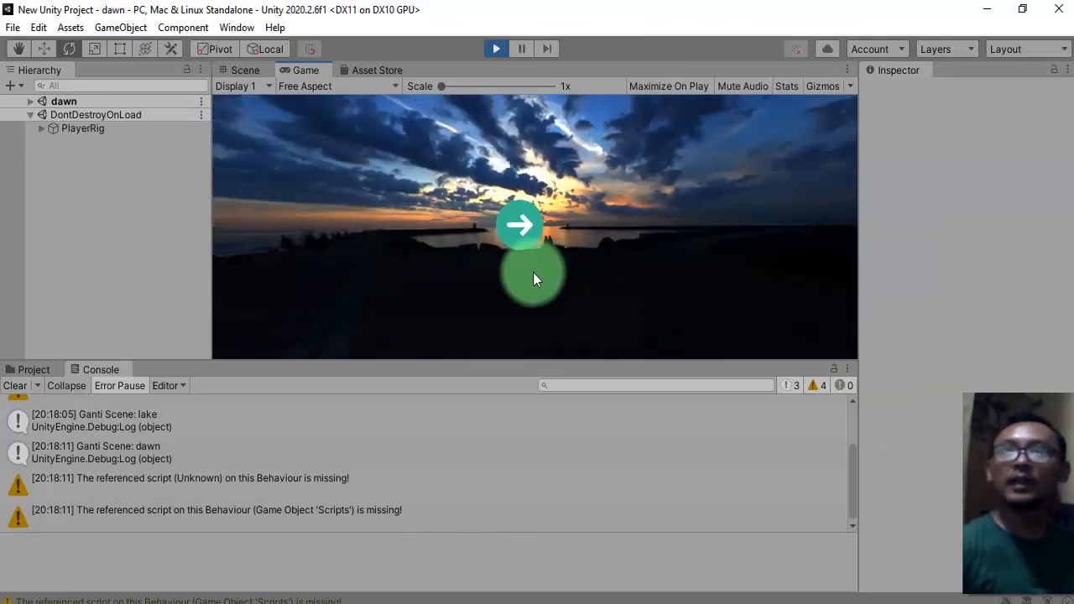
left_click(533, 272)
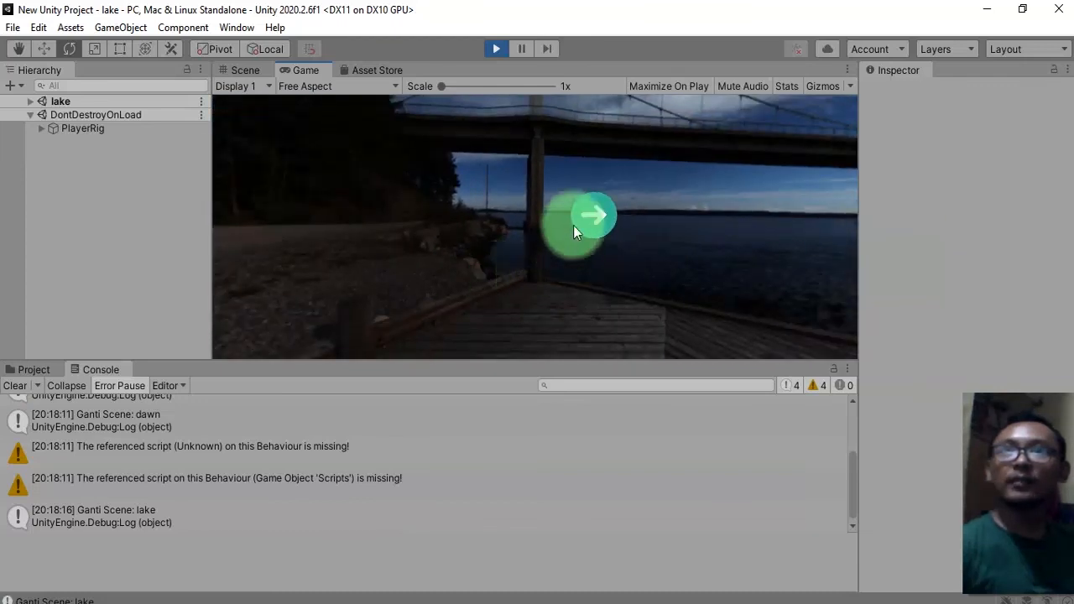
left_click(576, 223)
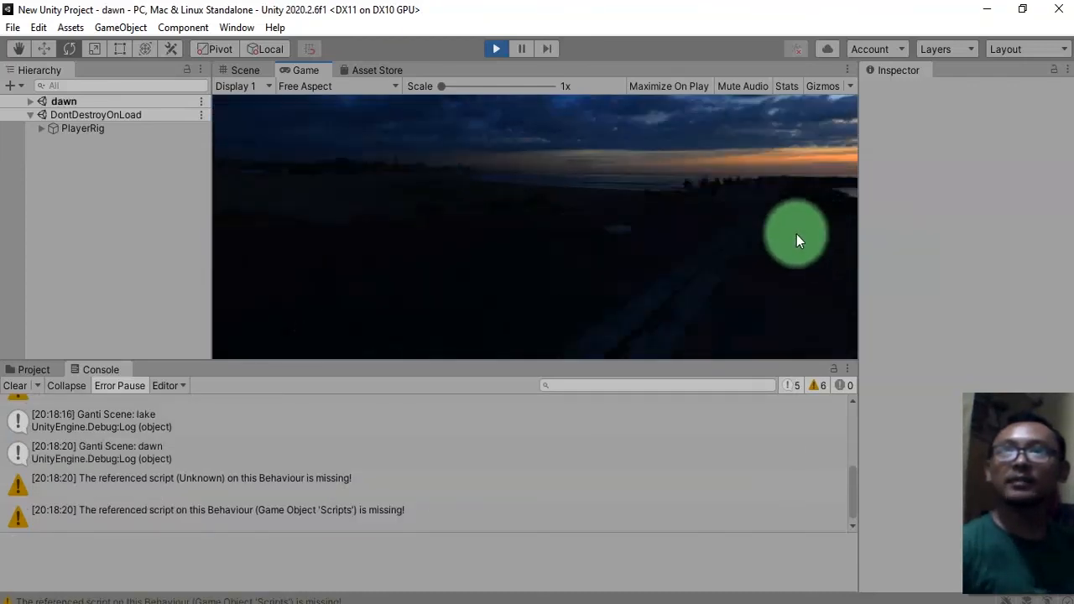
left_click(560, 280)
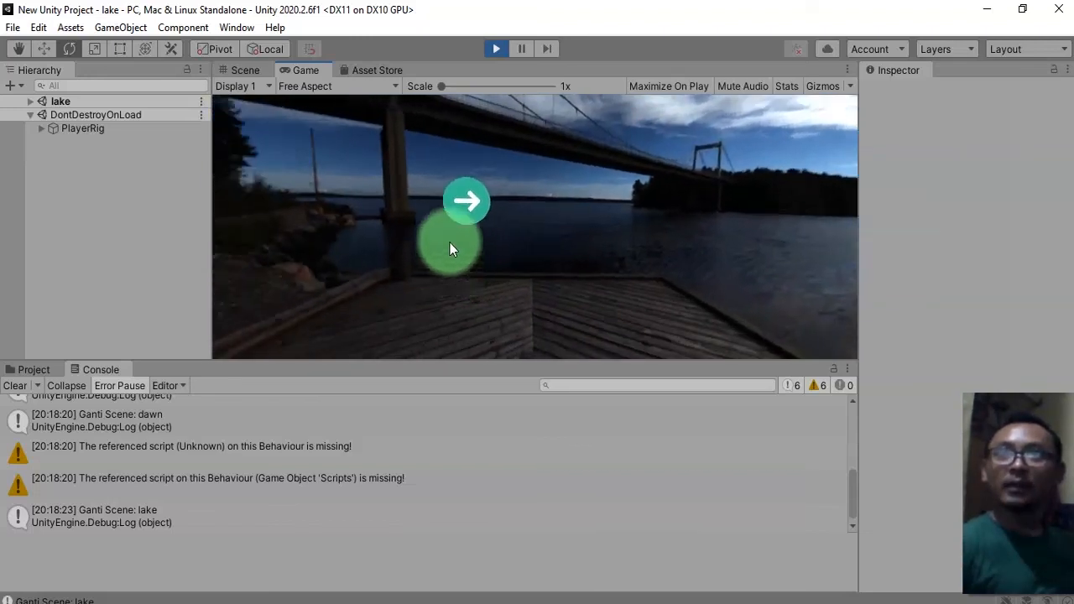
left_click(495, 209)
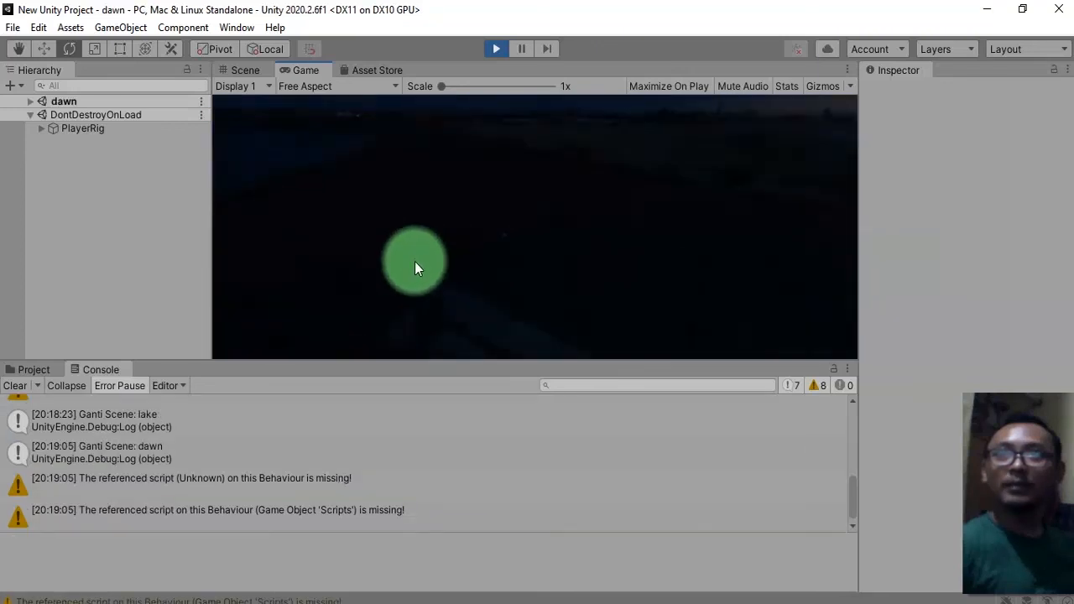